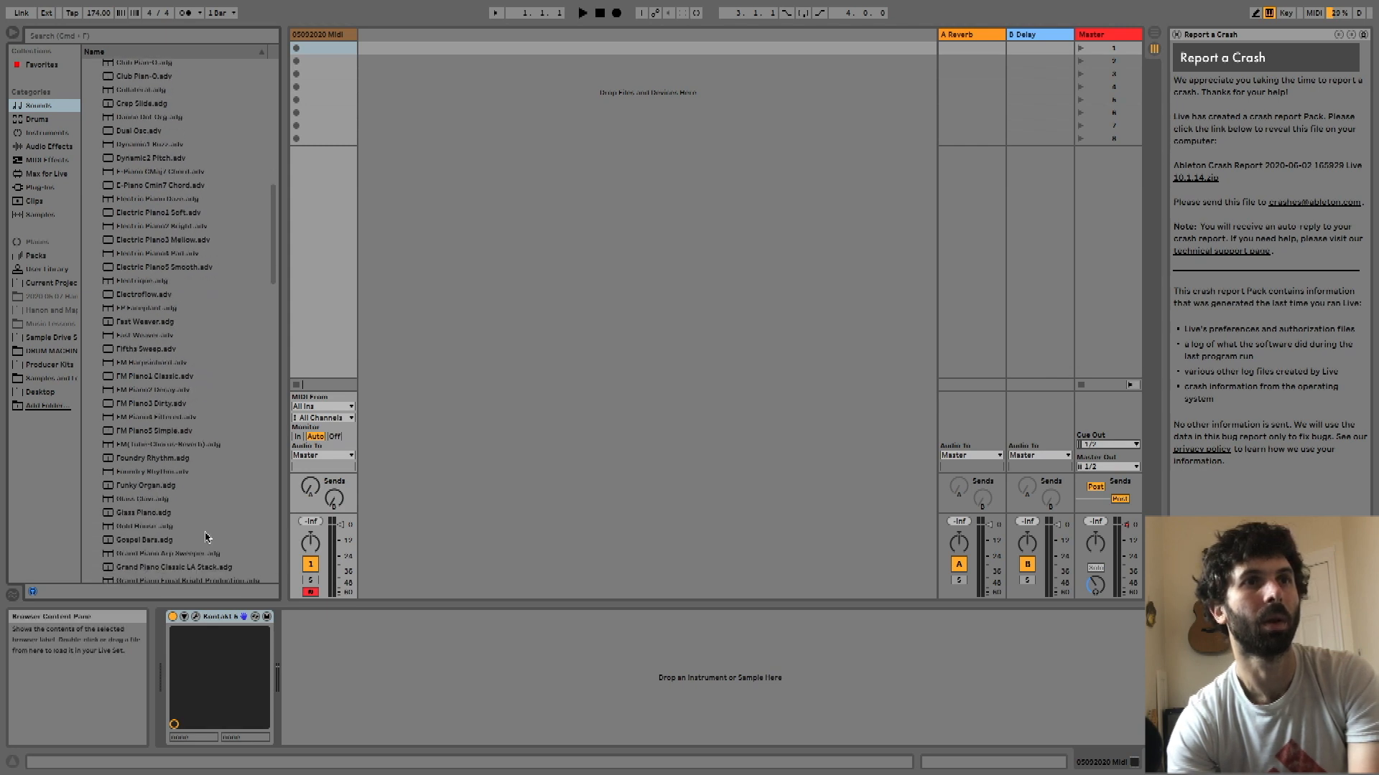
Load the Grand Piano Equal Bright Production.adg preset onto the MIDI track and create an empty clip in its first slot
scroll(206, 537, "down", 1)
scroll(185, 560, "down", 1)
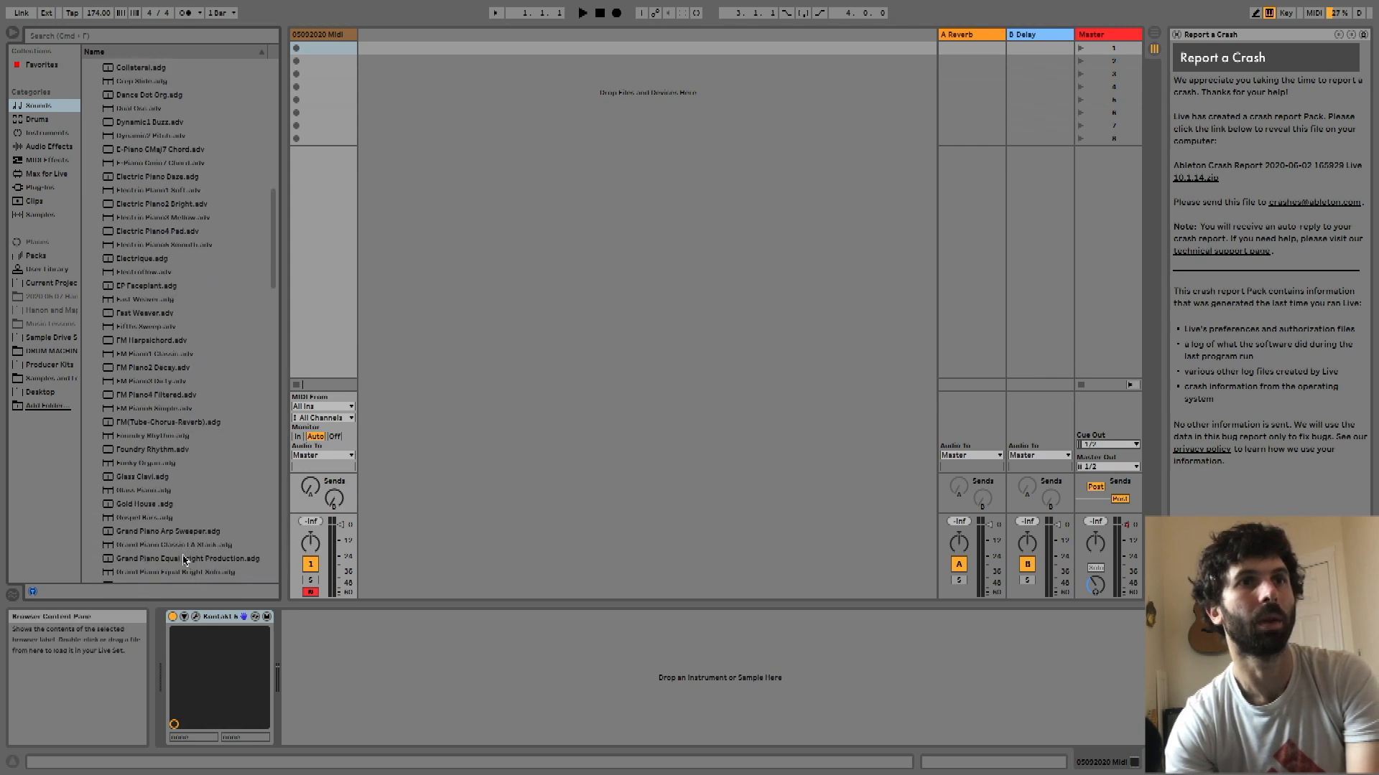
scroll(135, 563, "down", 1)
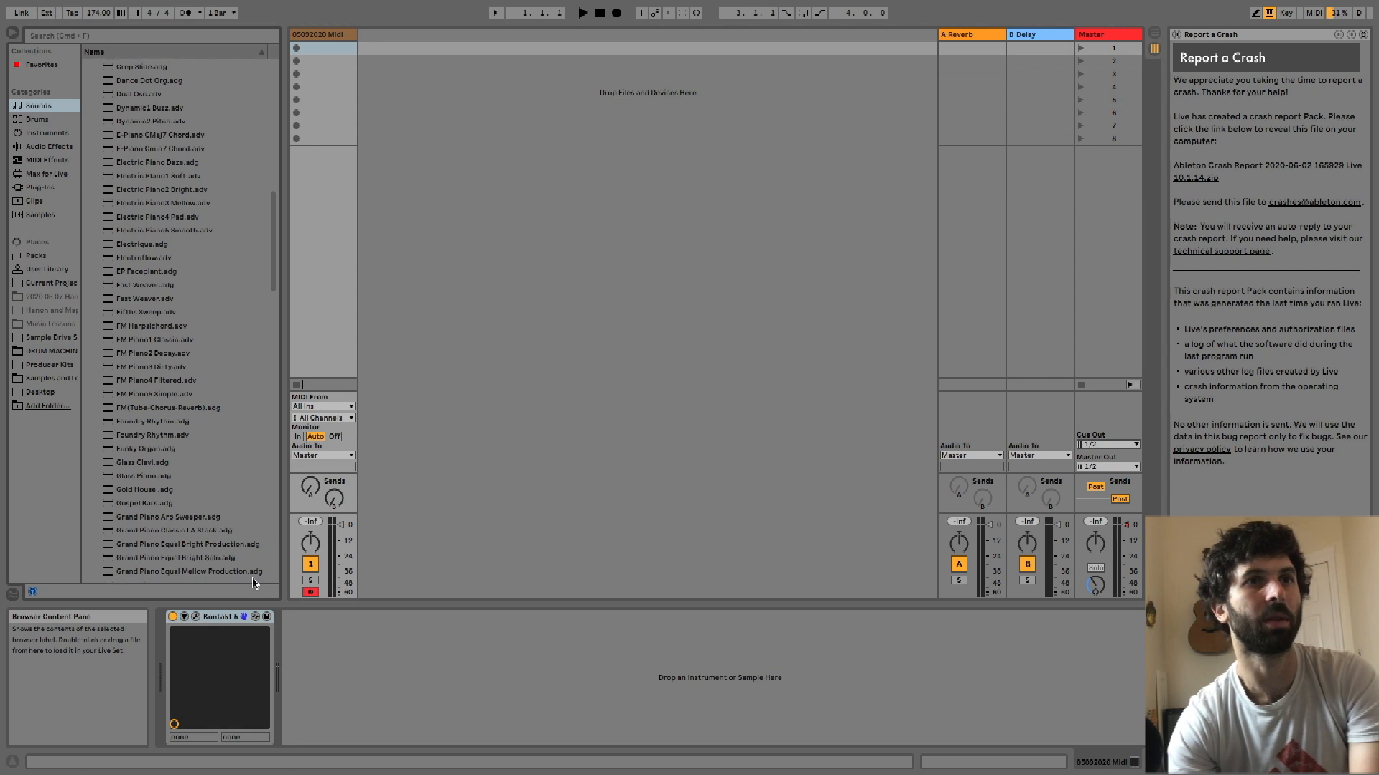
left_click(198, 546)
left_click(317, 38)
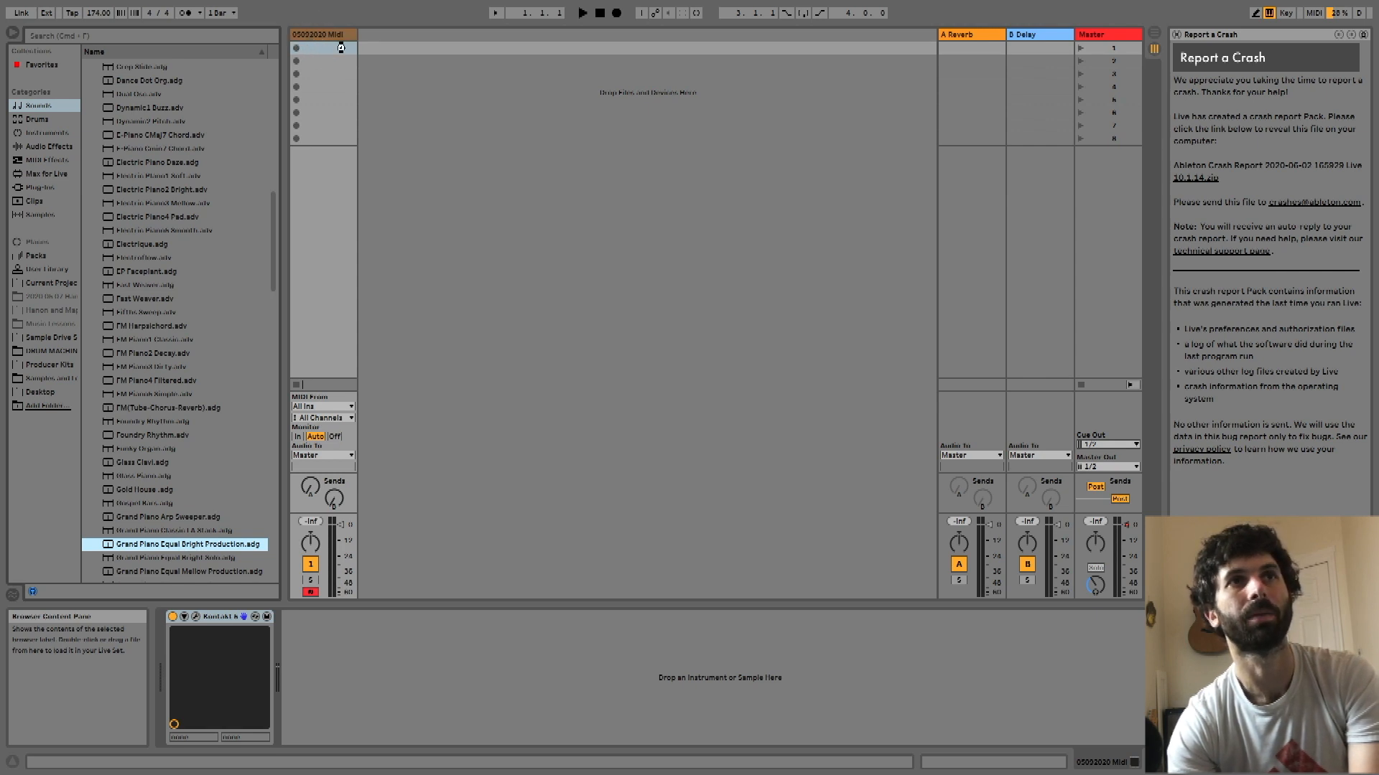
left_click_drag(341, 47, 331, 40)
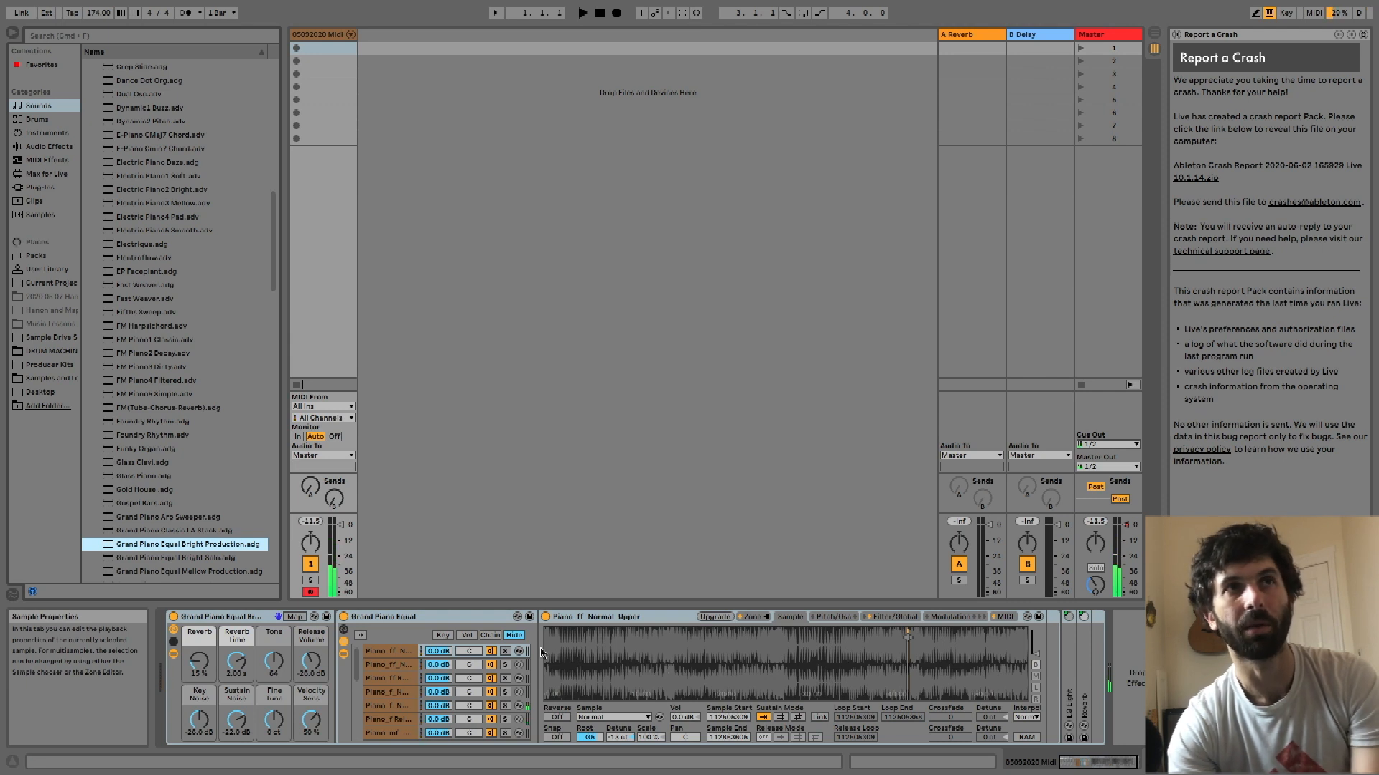
double_click(324, 49)
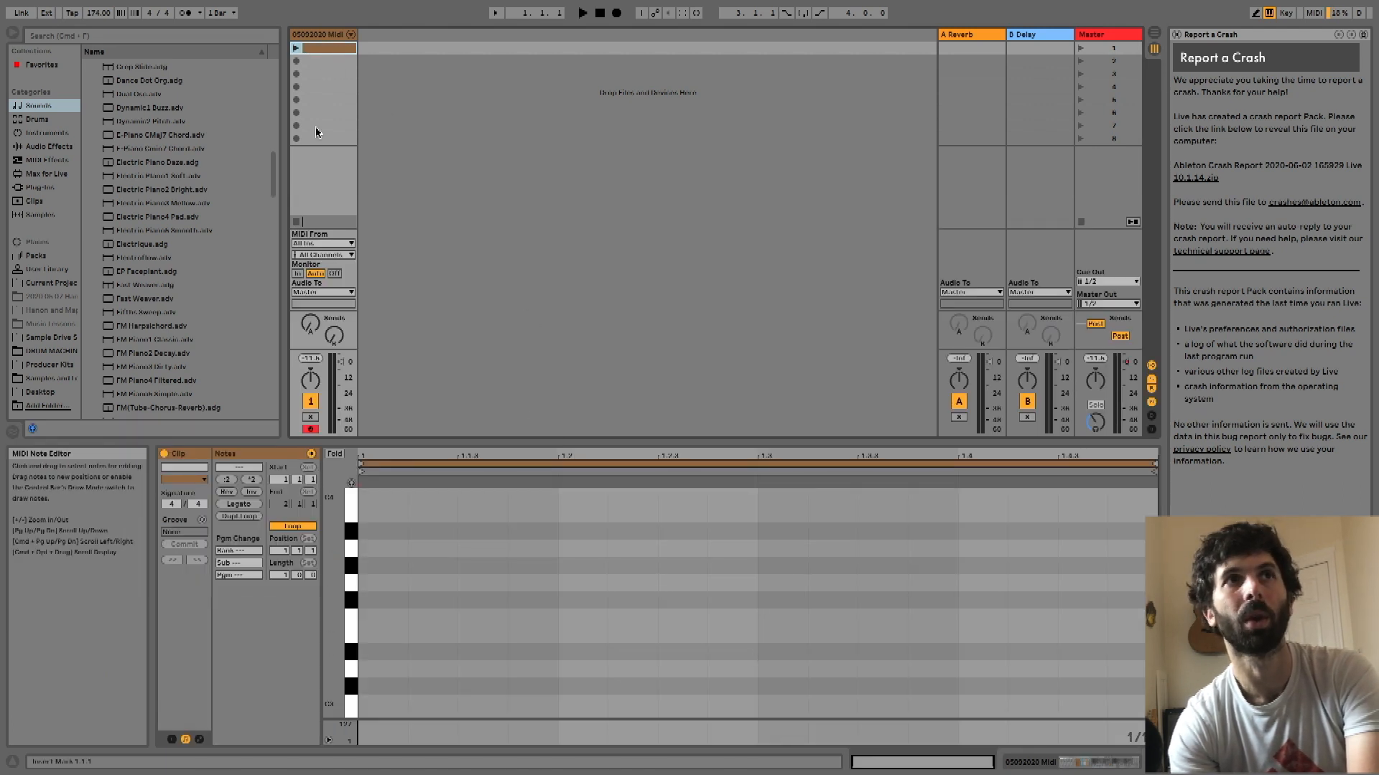
Turn on the metronome and set the song tempo to 134 BPM
left_click(185, 13)
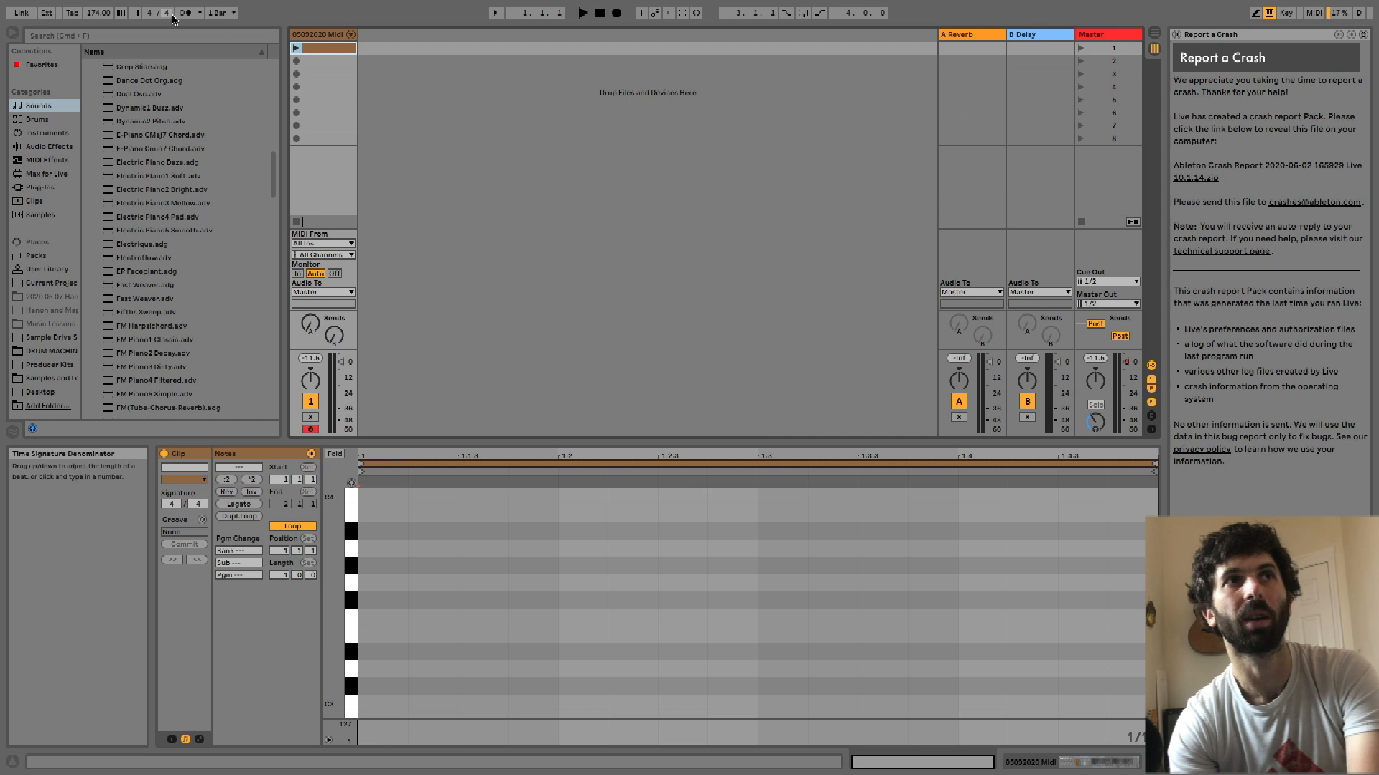
left_click(99, 13)
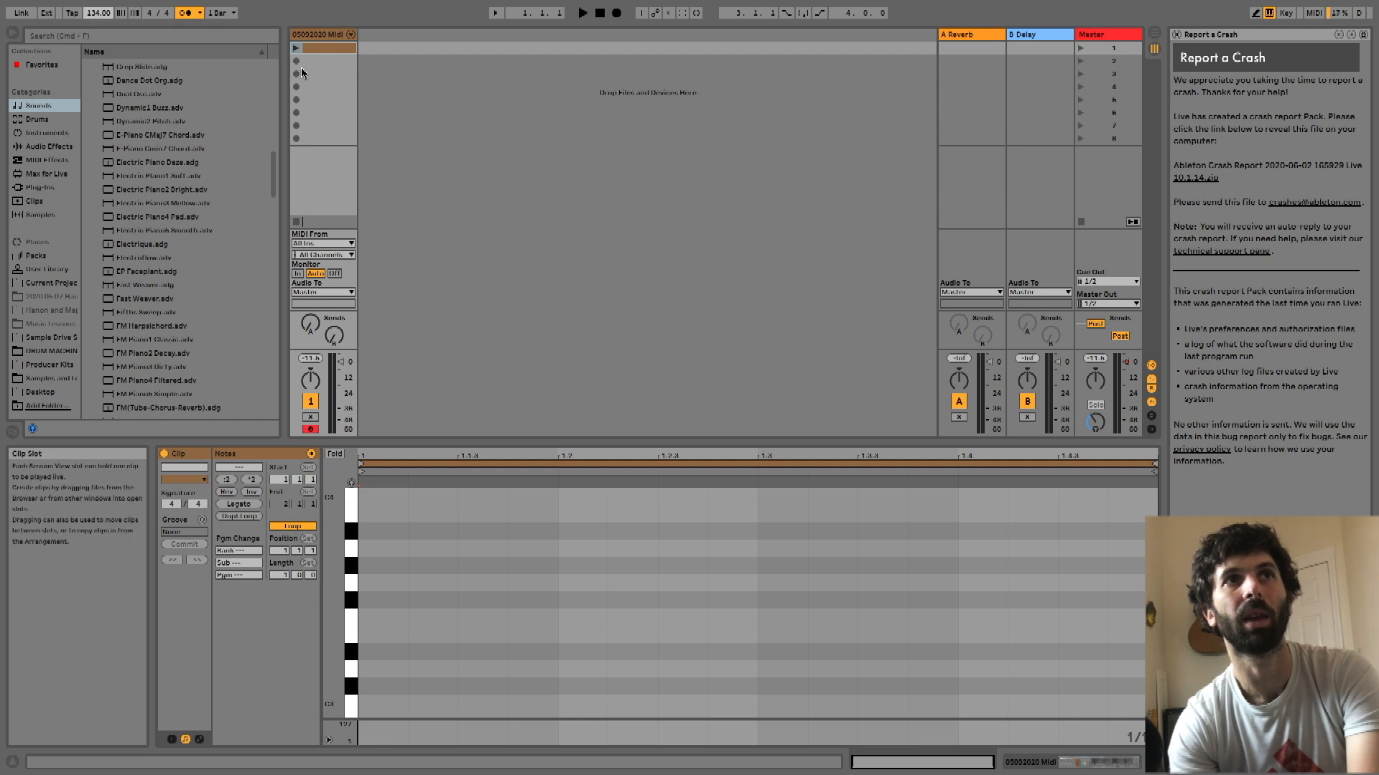
left_click(184, 13)
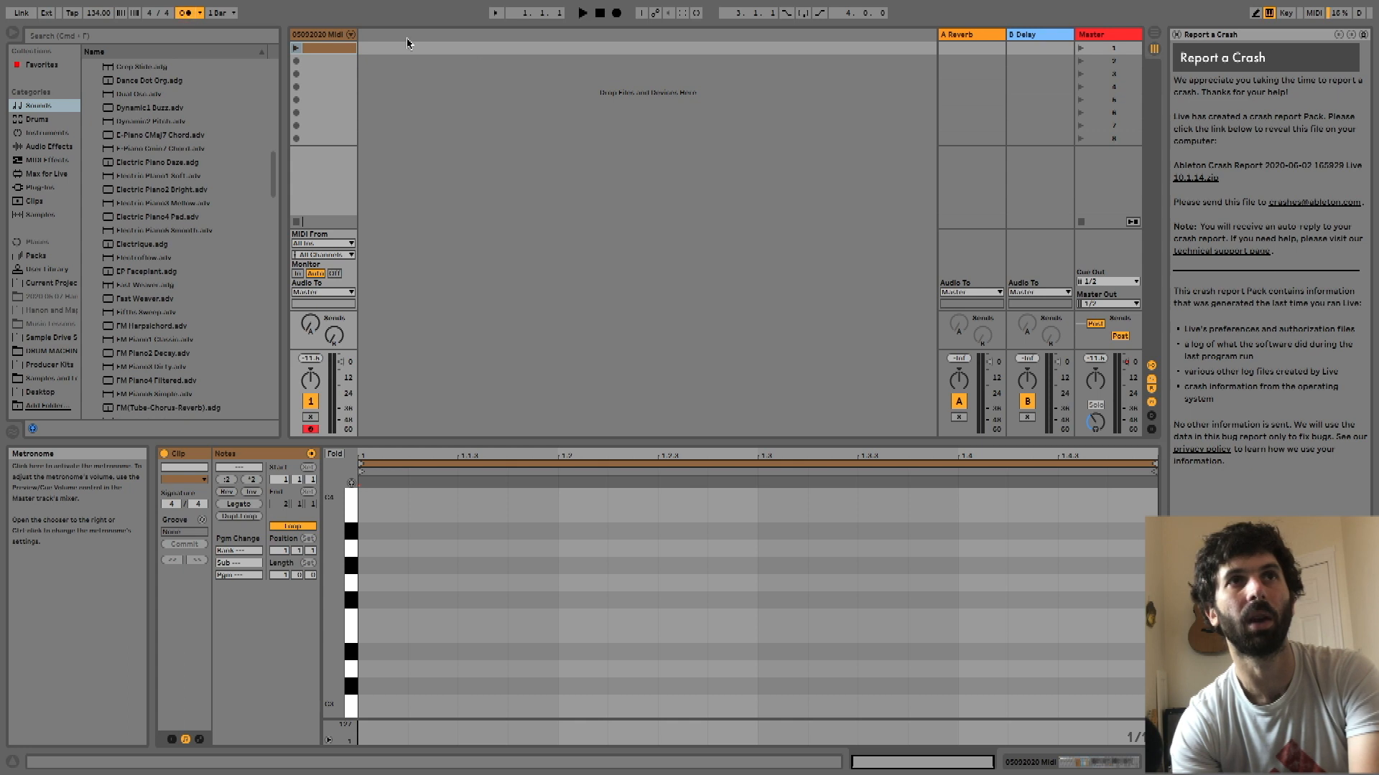
Launch the empty clip, and enable MIDI editor preview to audition piano roll keys down to A3
left_click(295, 48)
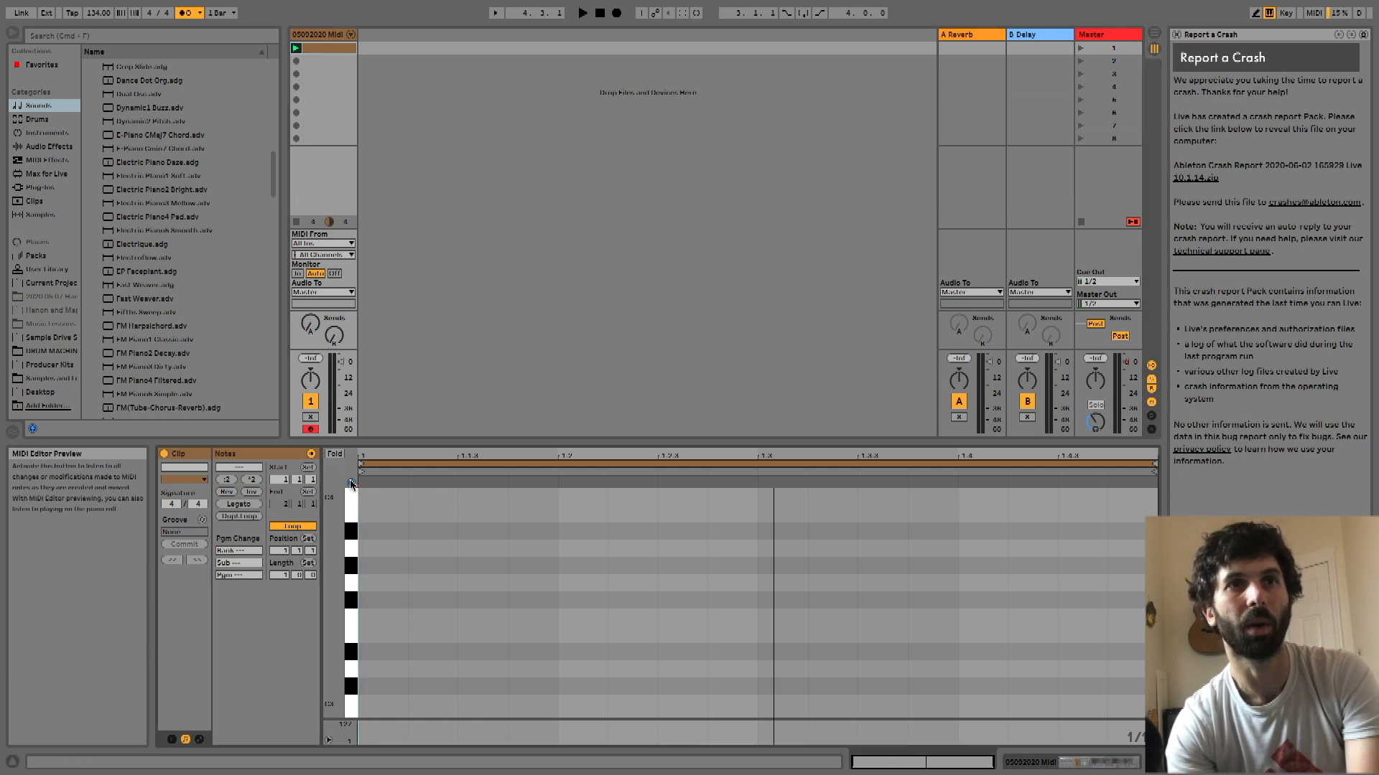
left_click(350, 501)
left_click(349, 515)
left_click(350, 532)
left_click(358, 547)
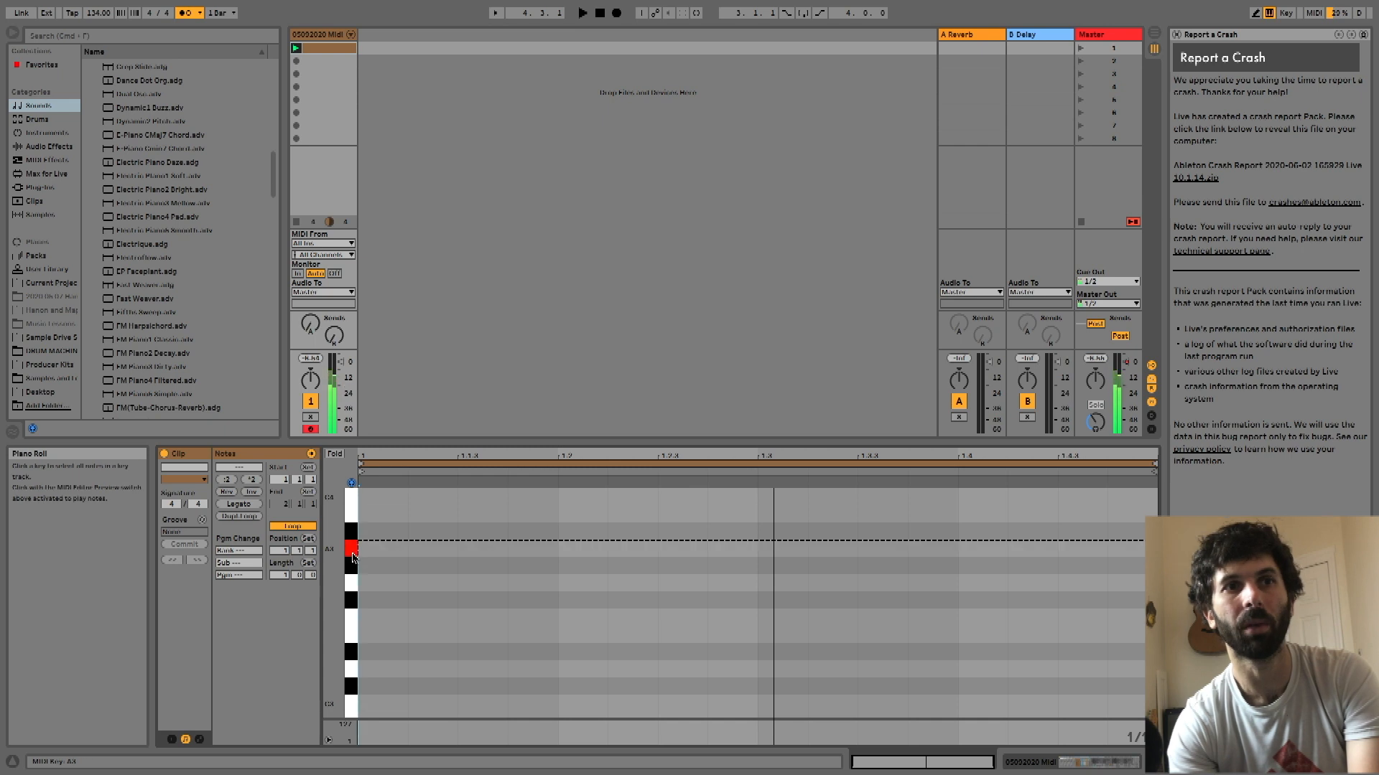
Add a sixteenth-long C3 note on beat 1 and a C#3 note on beat 4 of the clip
double_click(375, 706)
key("space")
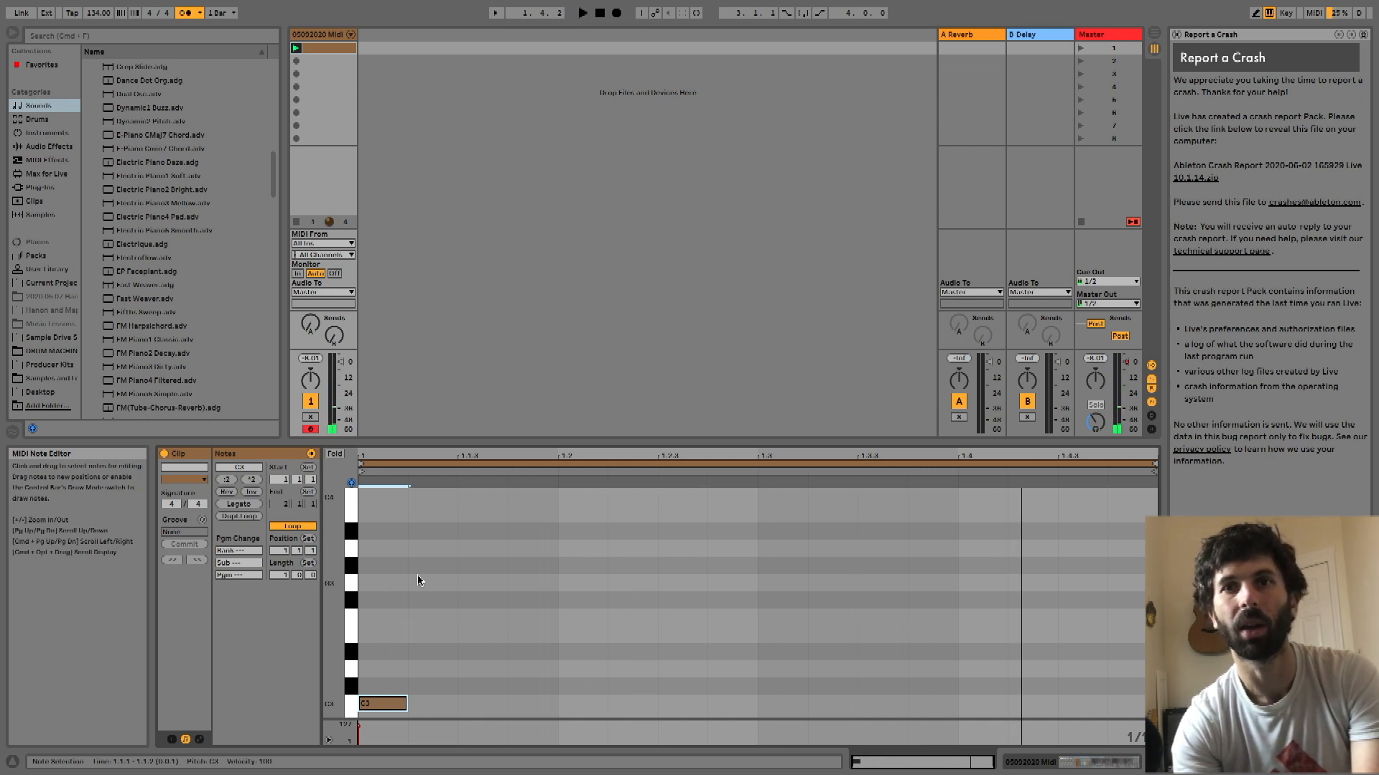
double_click(984, 691)
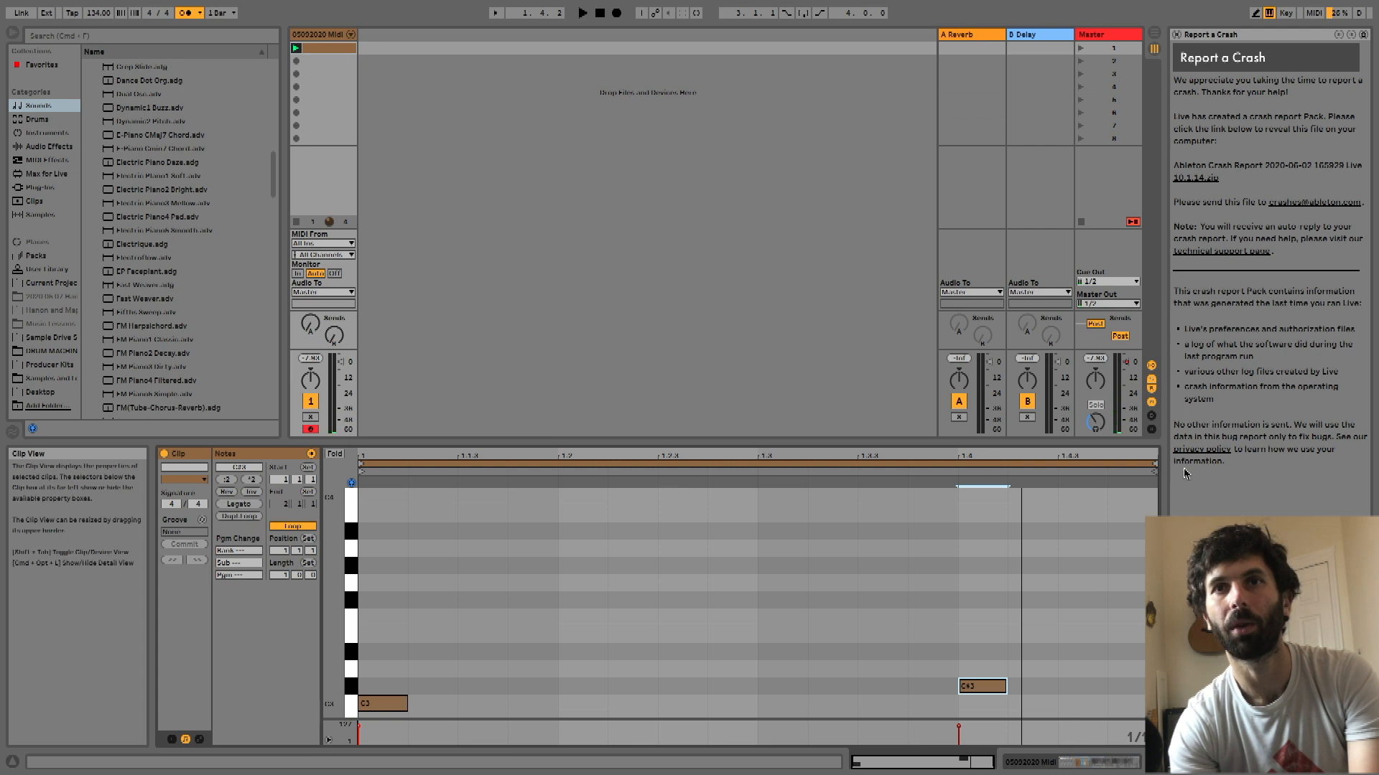
Duplicate the clip's one-bar loop to two bars, and delete the copied notes from the second bar
left_click(997, 467)
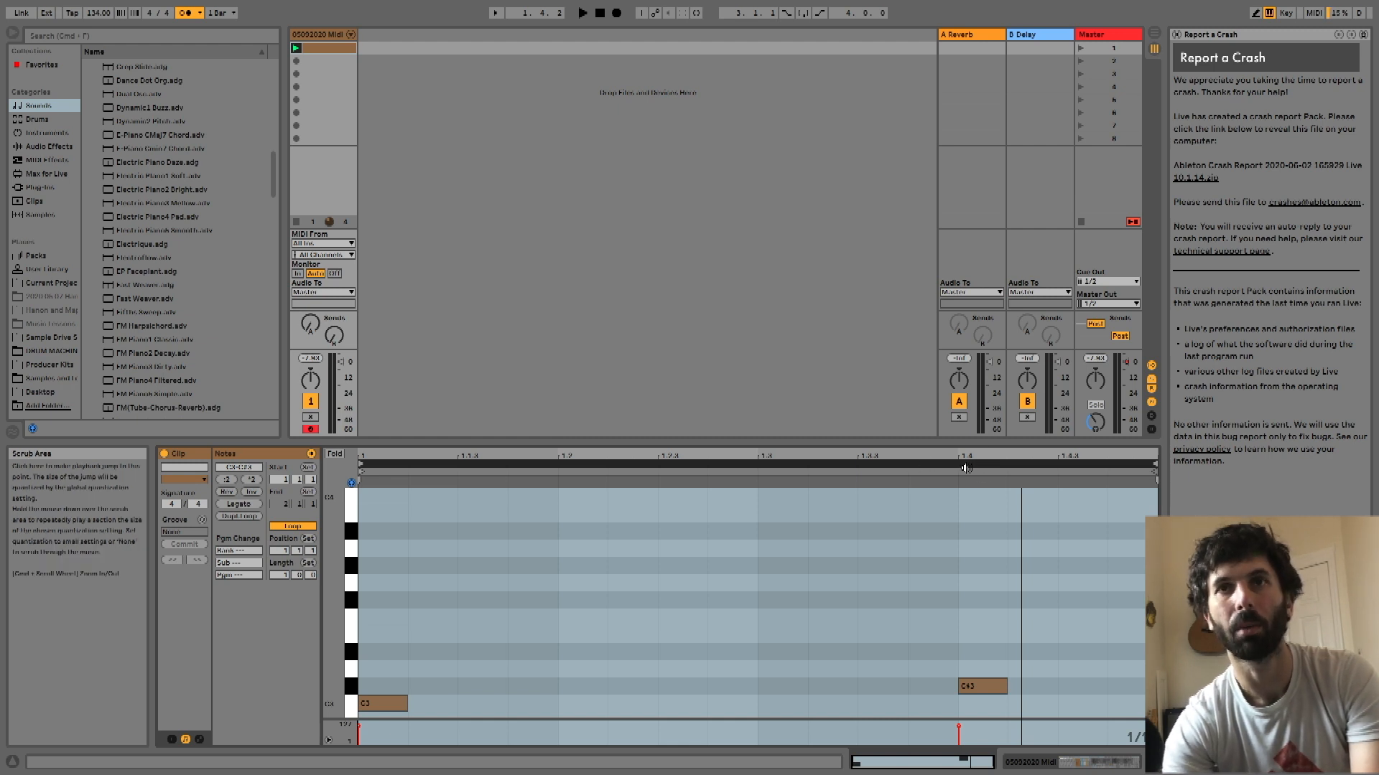
key("super+d")
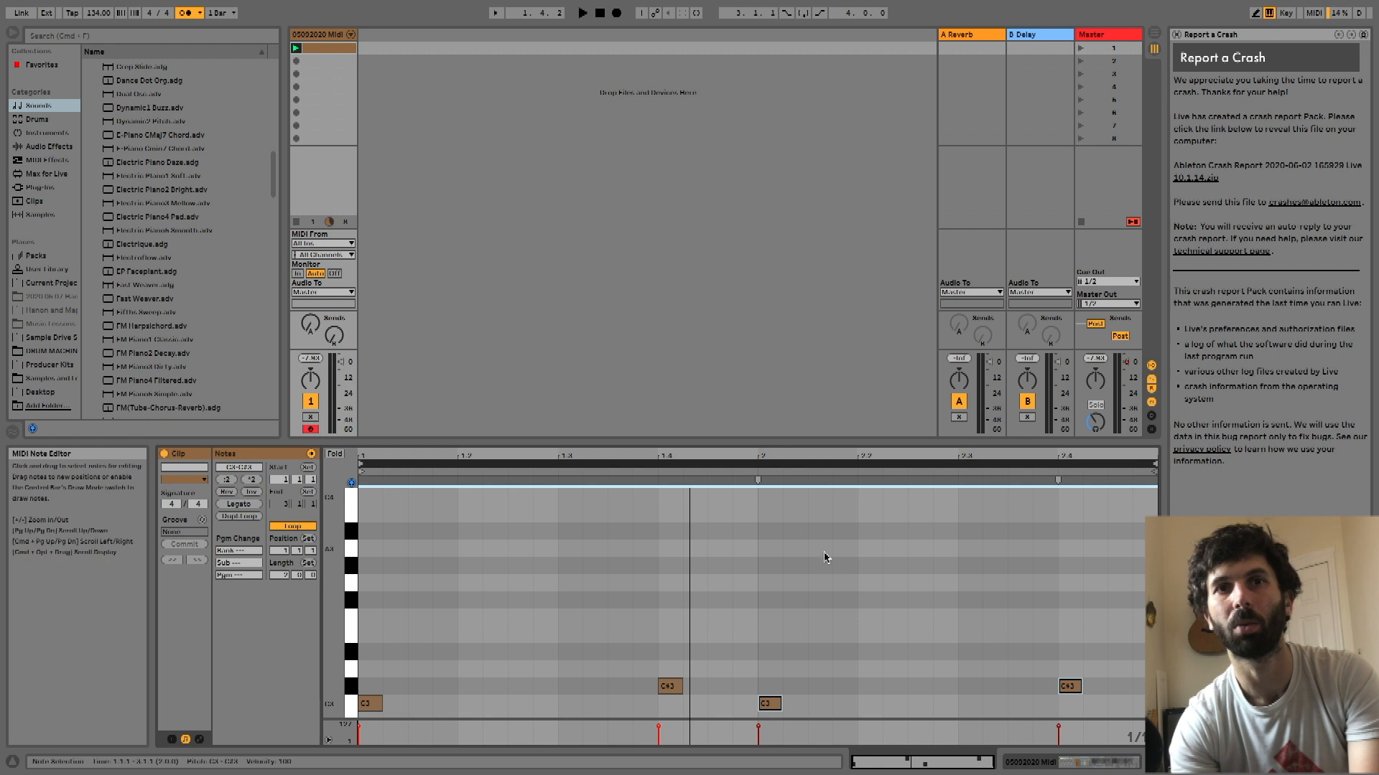
left_click_drag(754, 609, 1149, 716)
key("Delete")
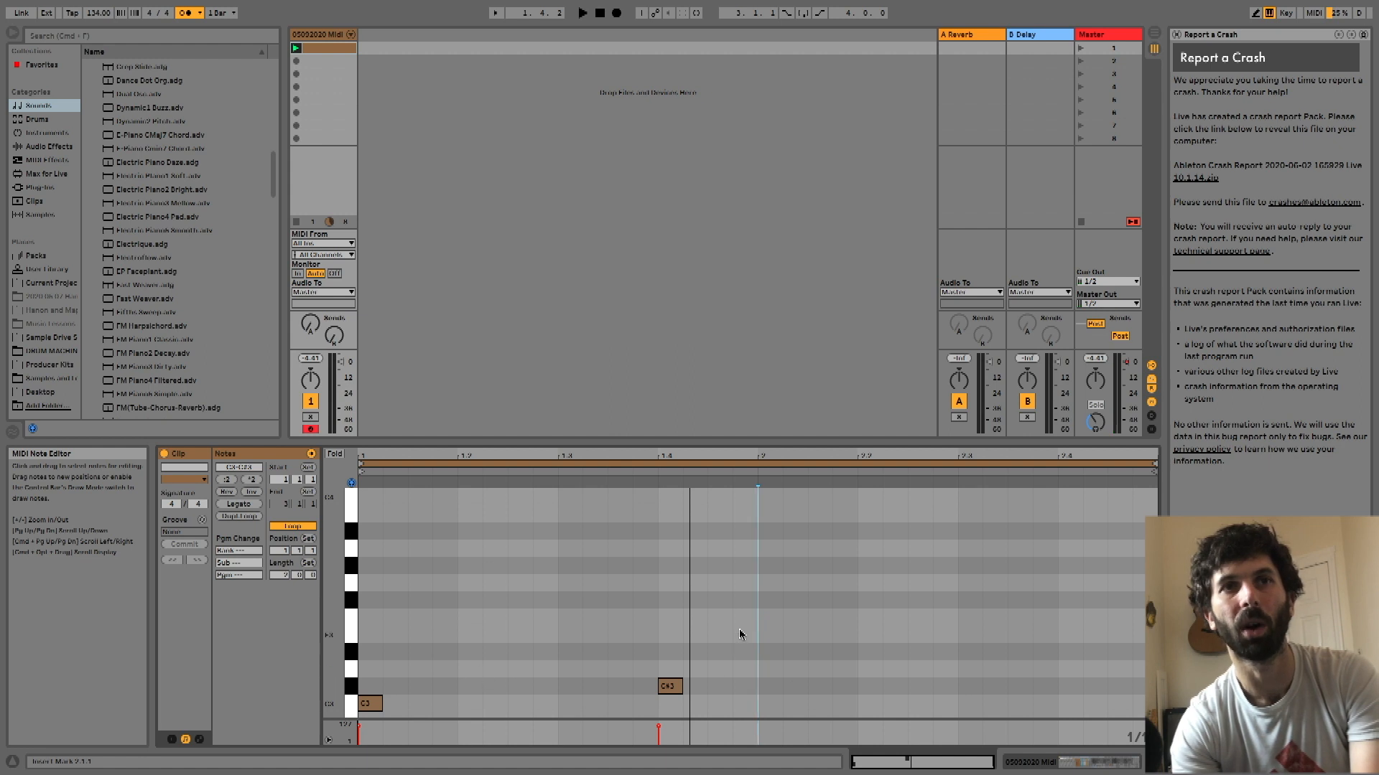
key("space")
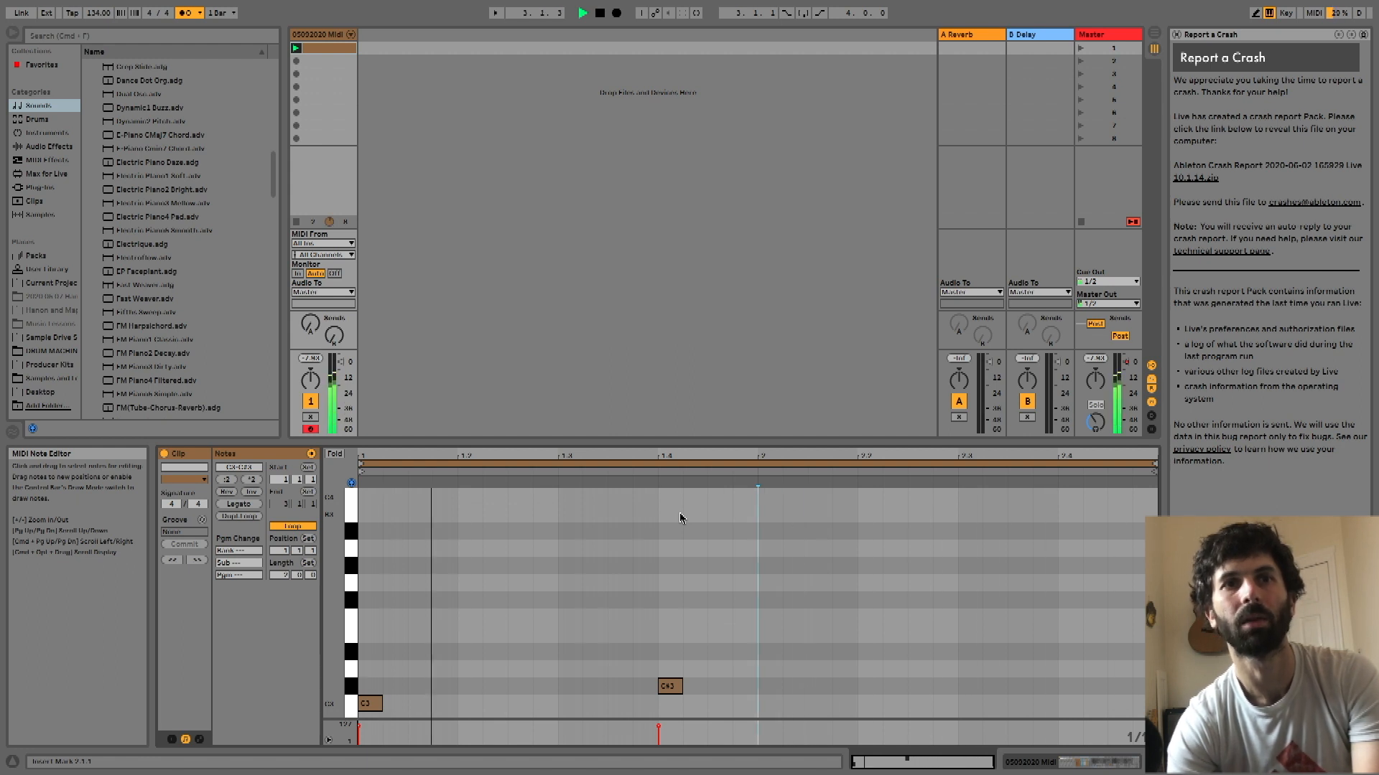
key("space")
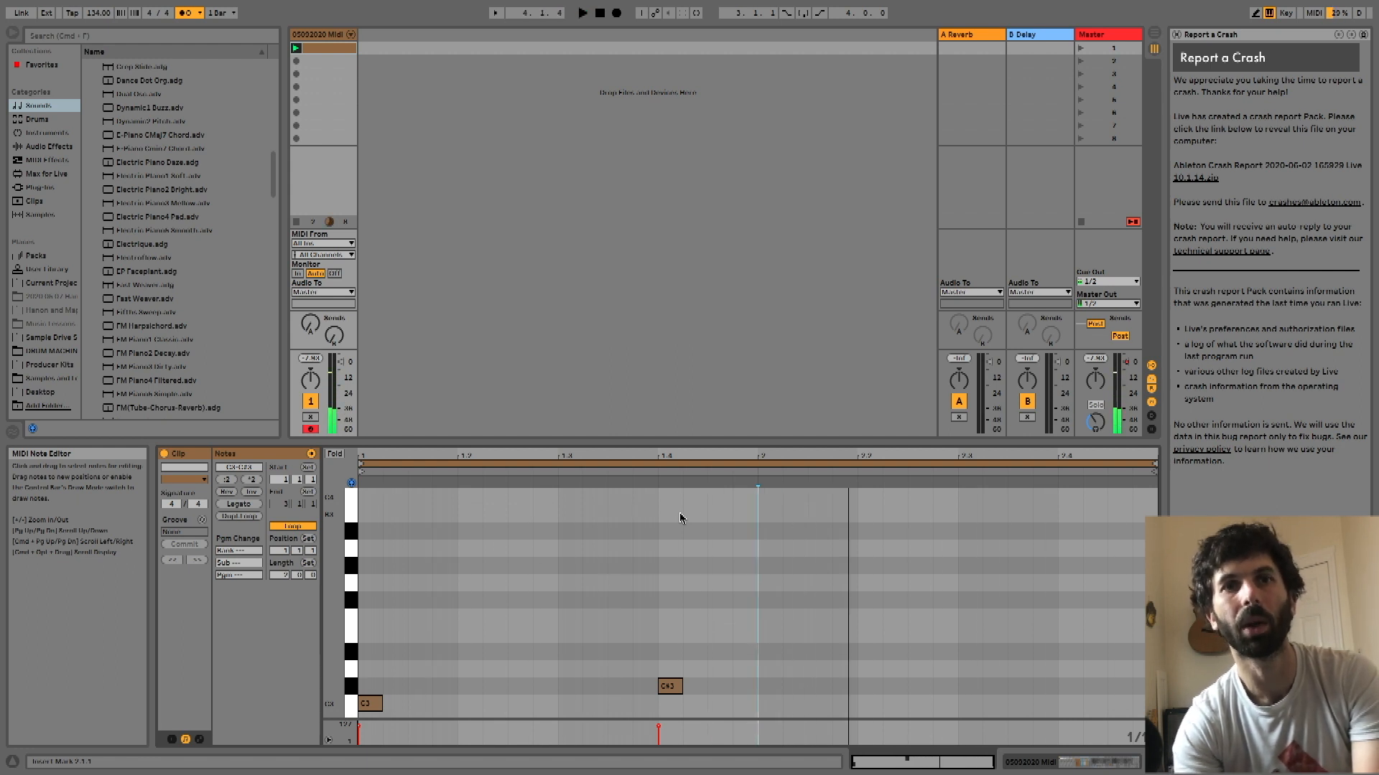
Lengthen the C3 and C#3 notes to three sixteenths each and play back the clip
left_click_drag(716, 619, 407, 706)
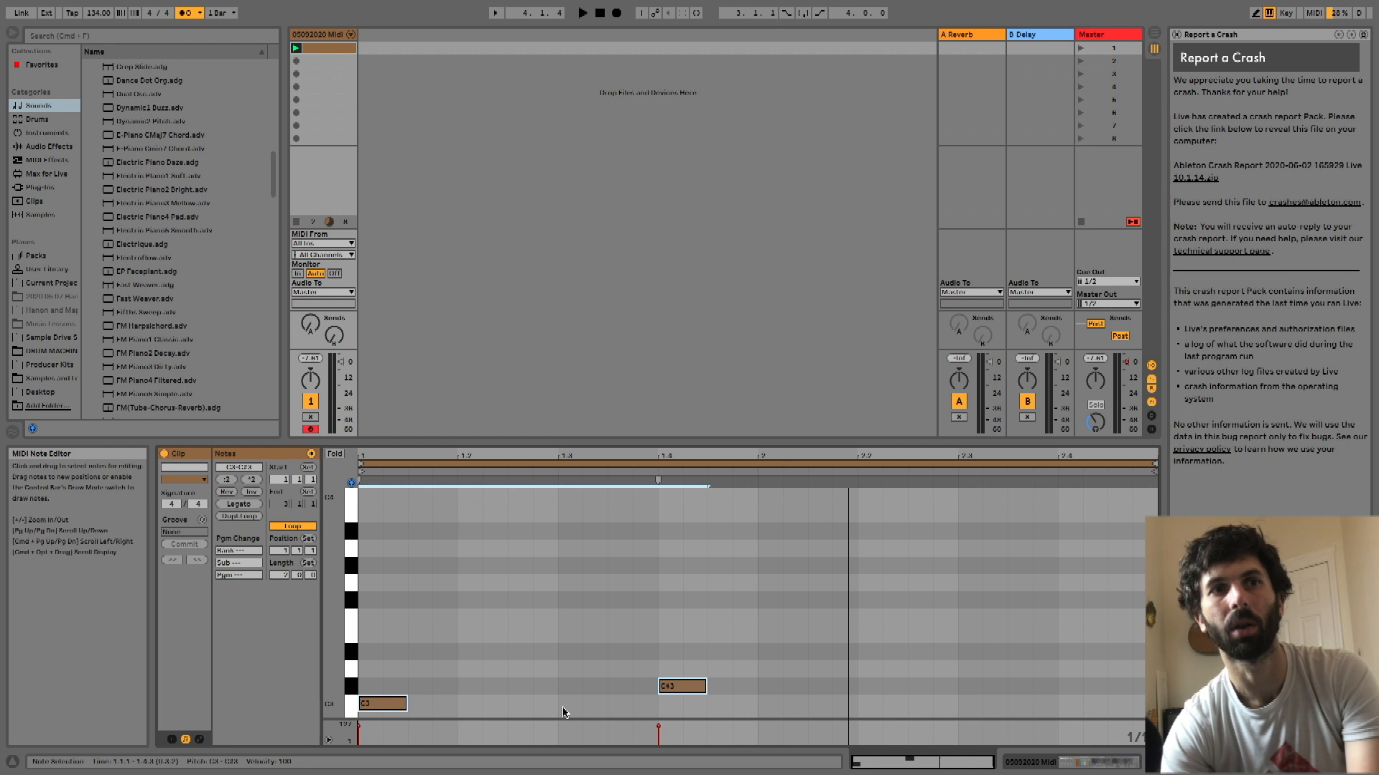
key("space")
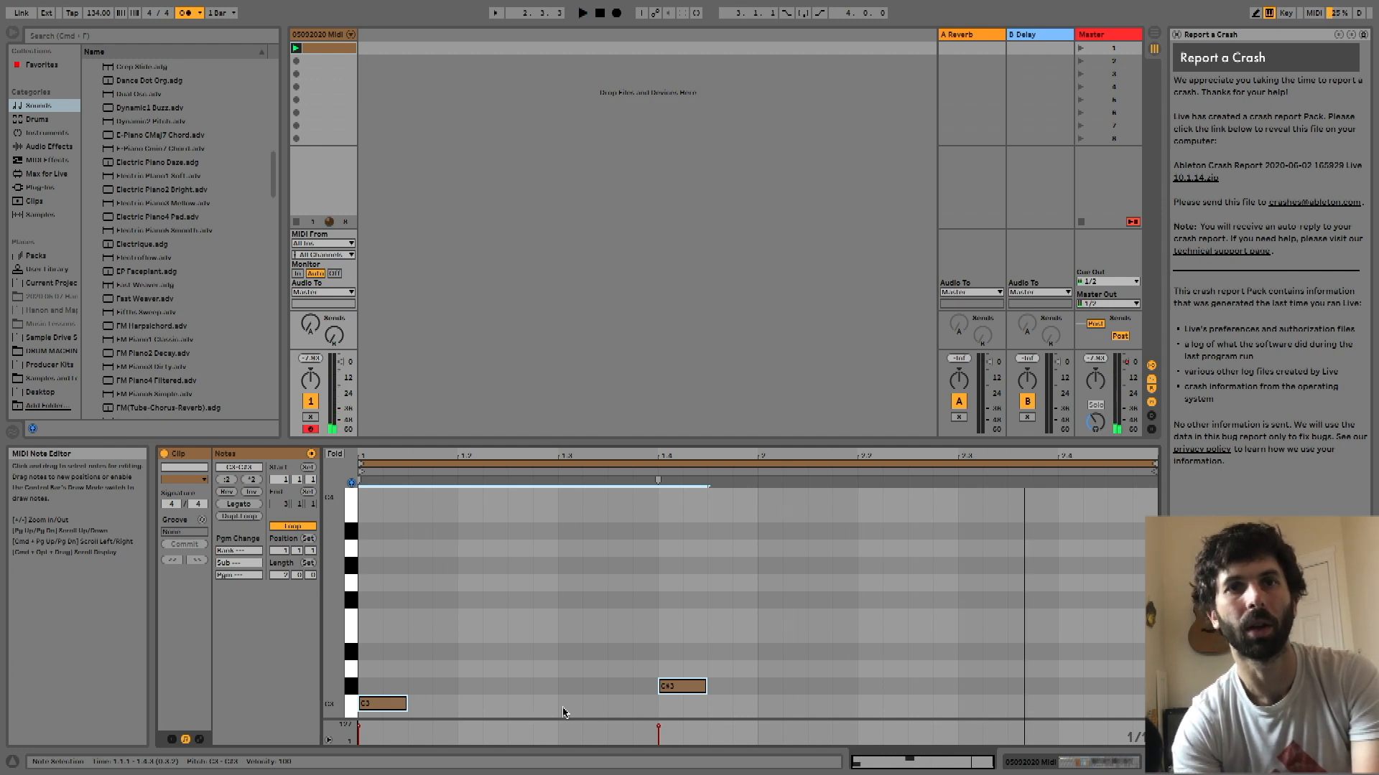
left_click_drag(693, 666, 431, 703)
mouse_move(619, 757)
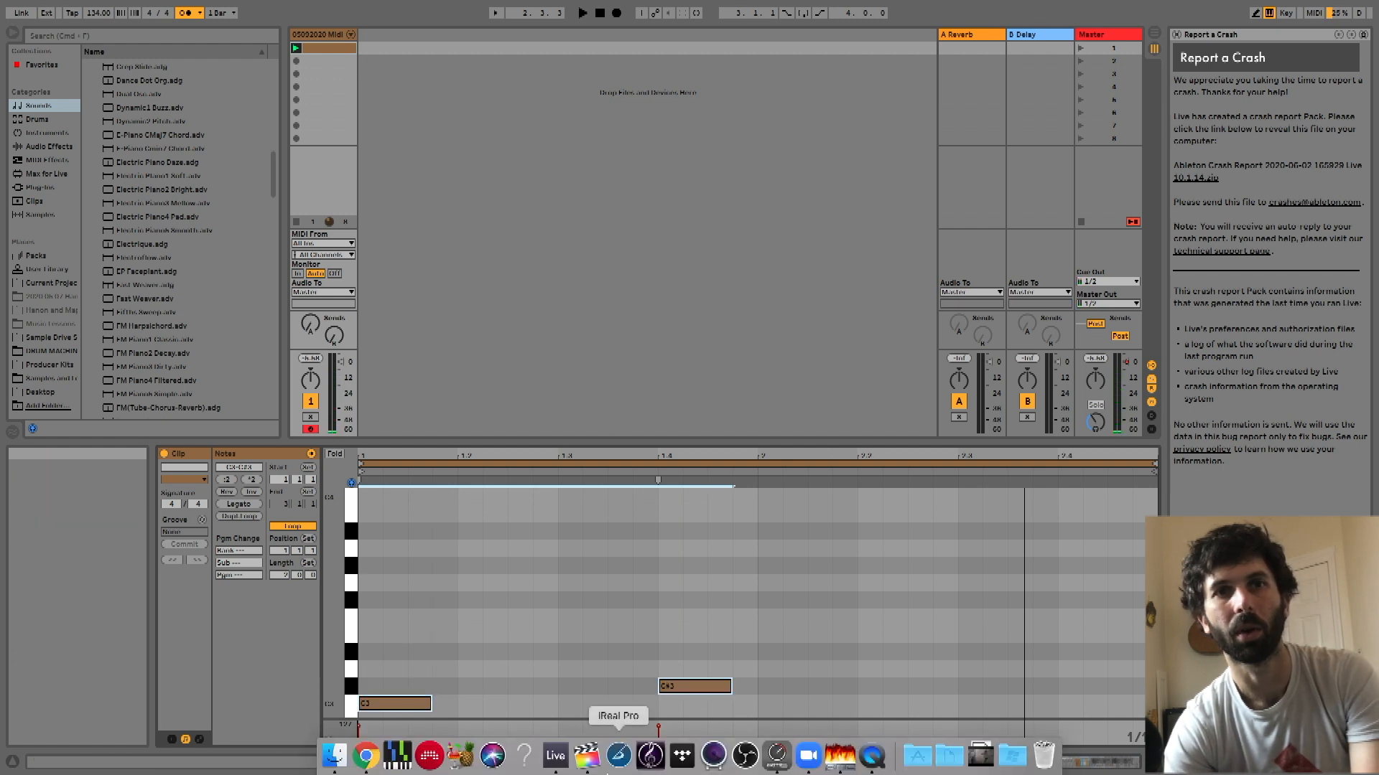
key("space")
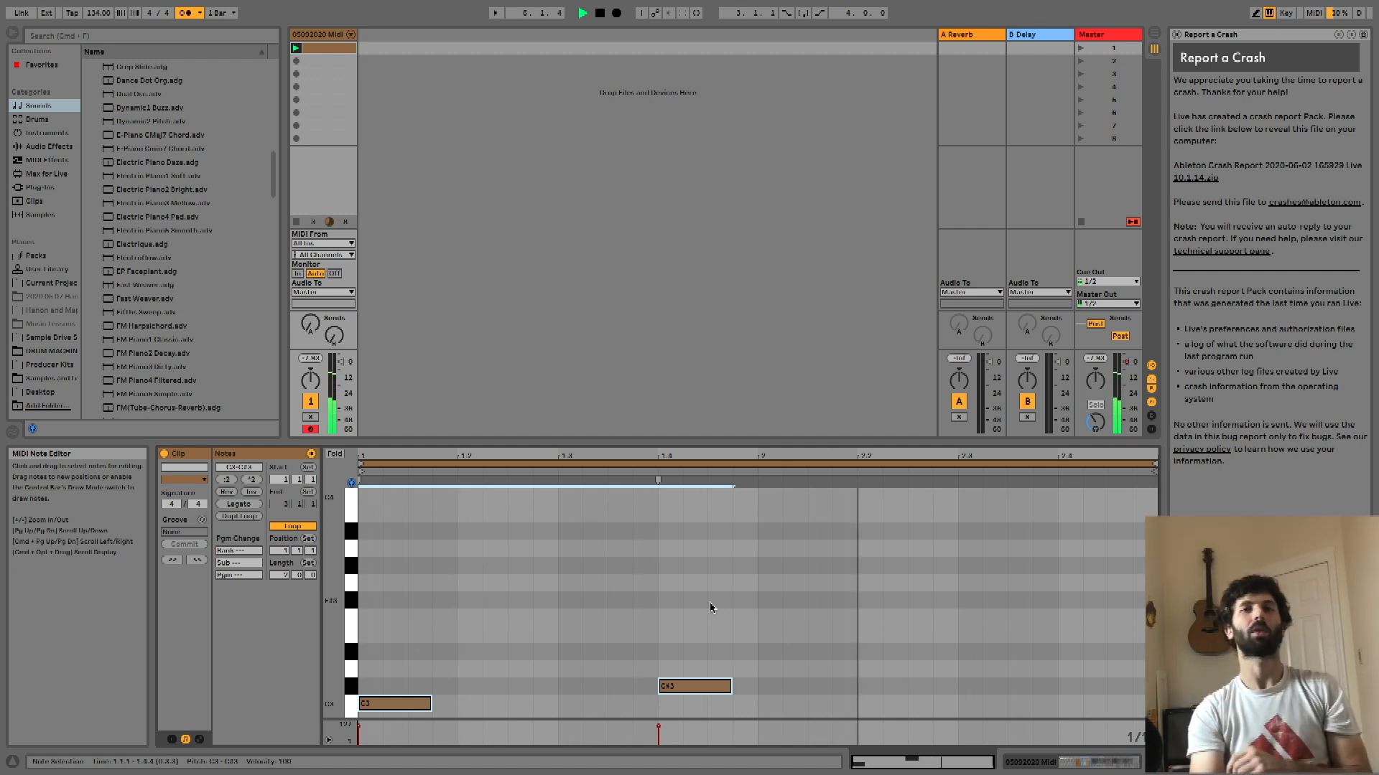
key("space")
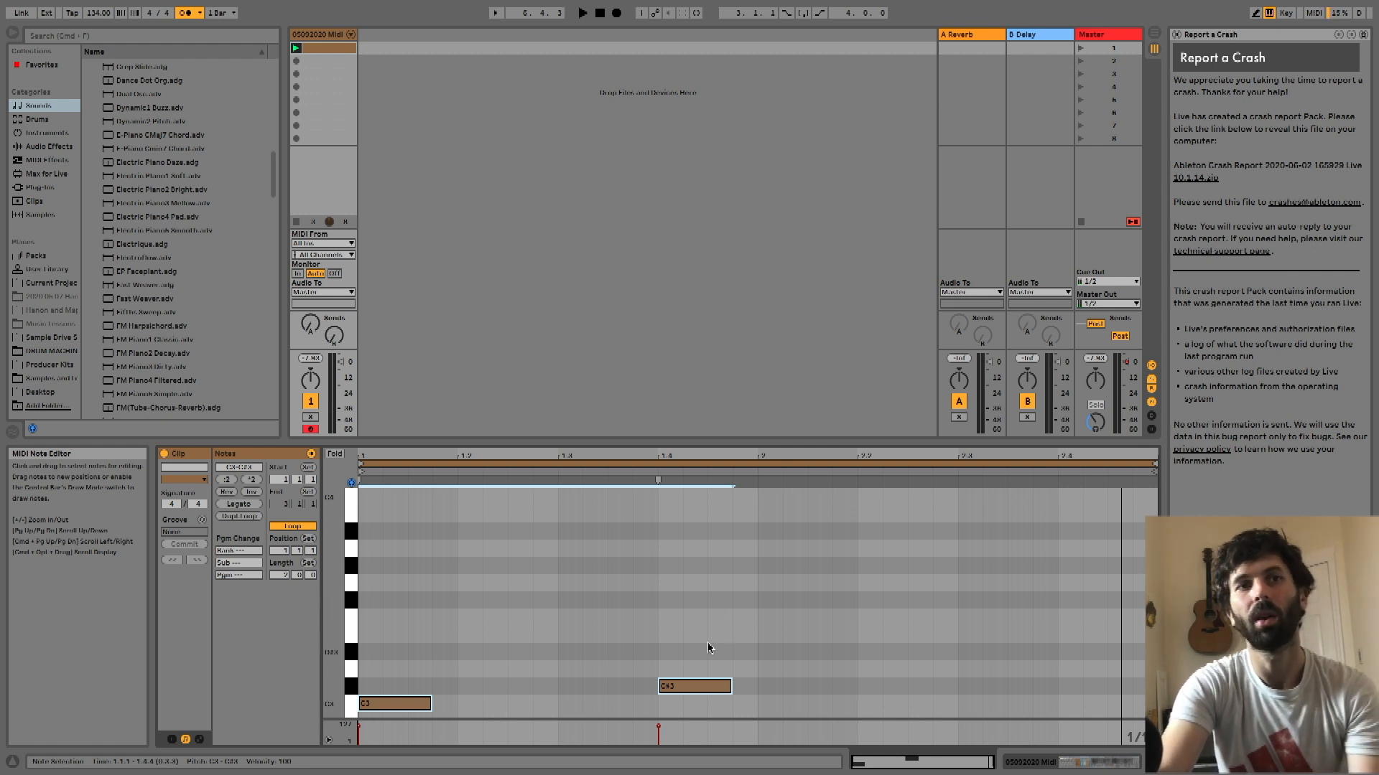
Copy both notes and transpose the copies to C2 and C#2, an octave below the originals
left_click(396, 703)
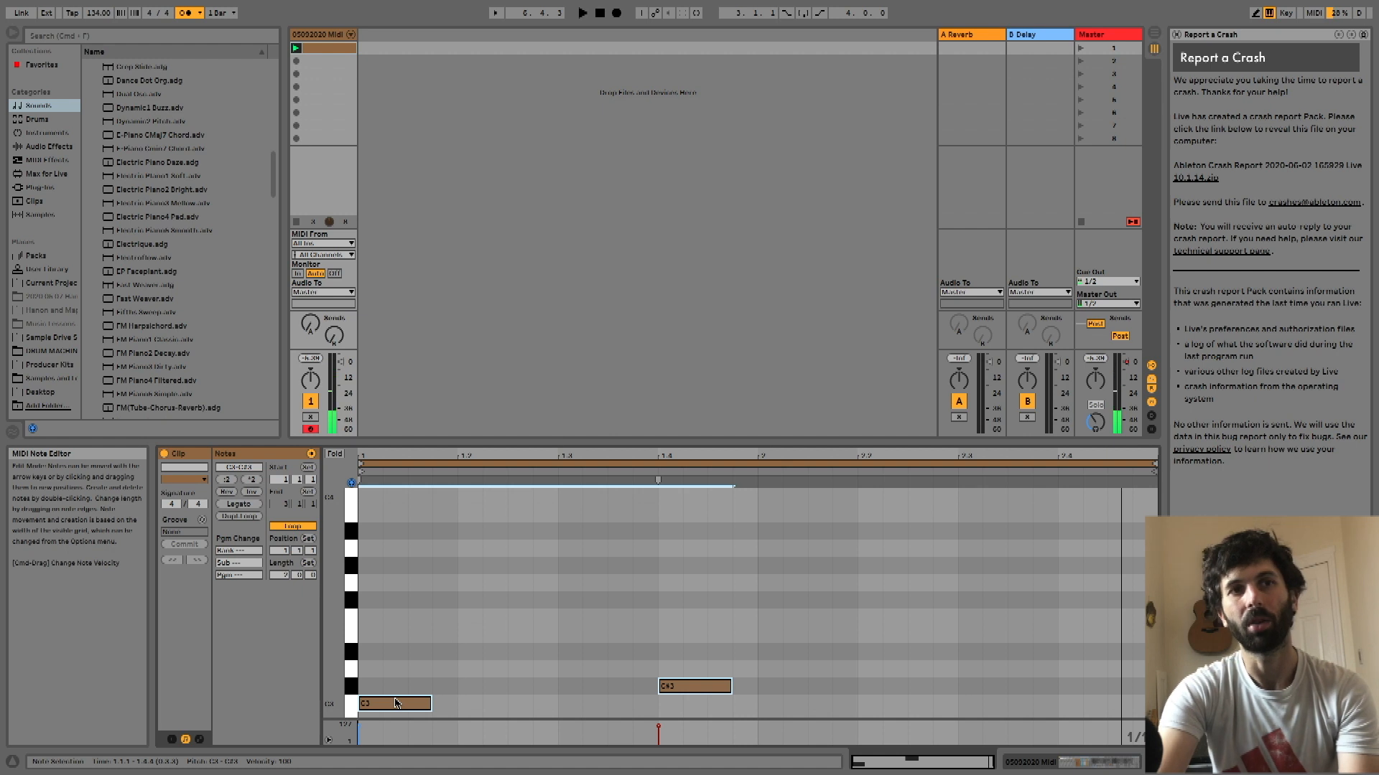
left_click_drag(396, 703, 396, 687)
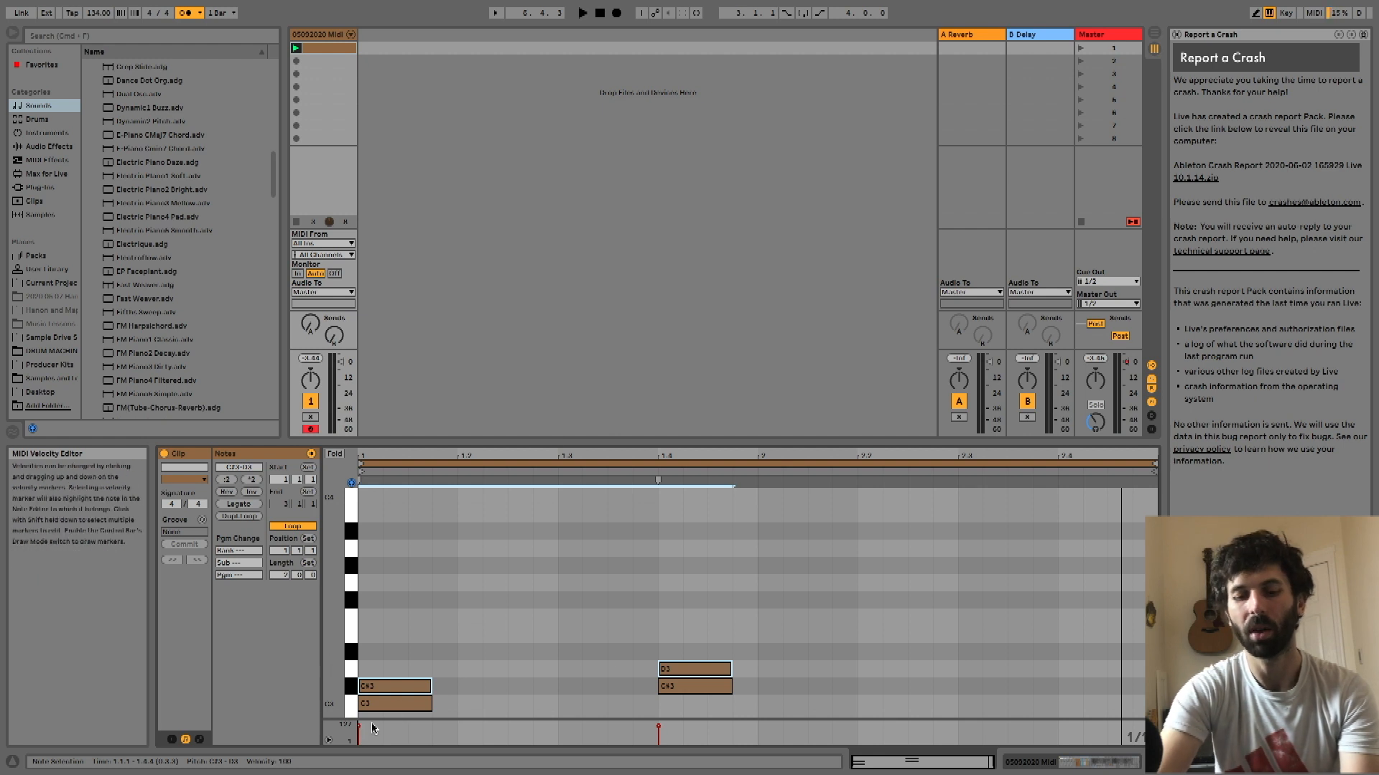
key("shift+Down")
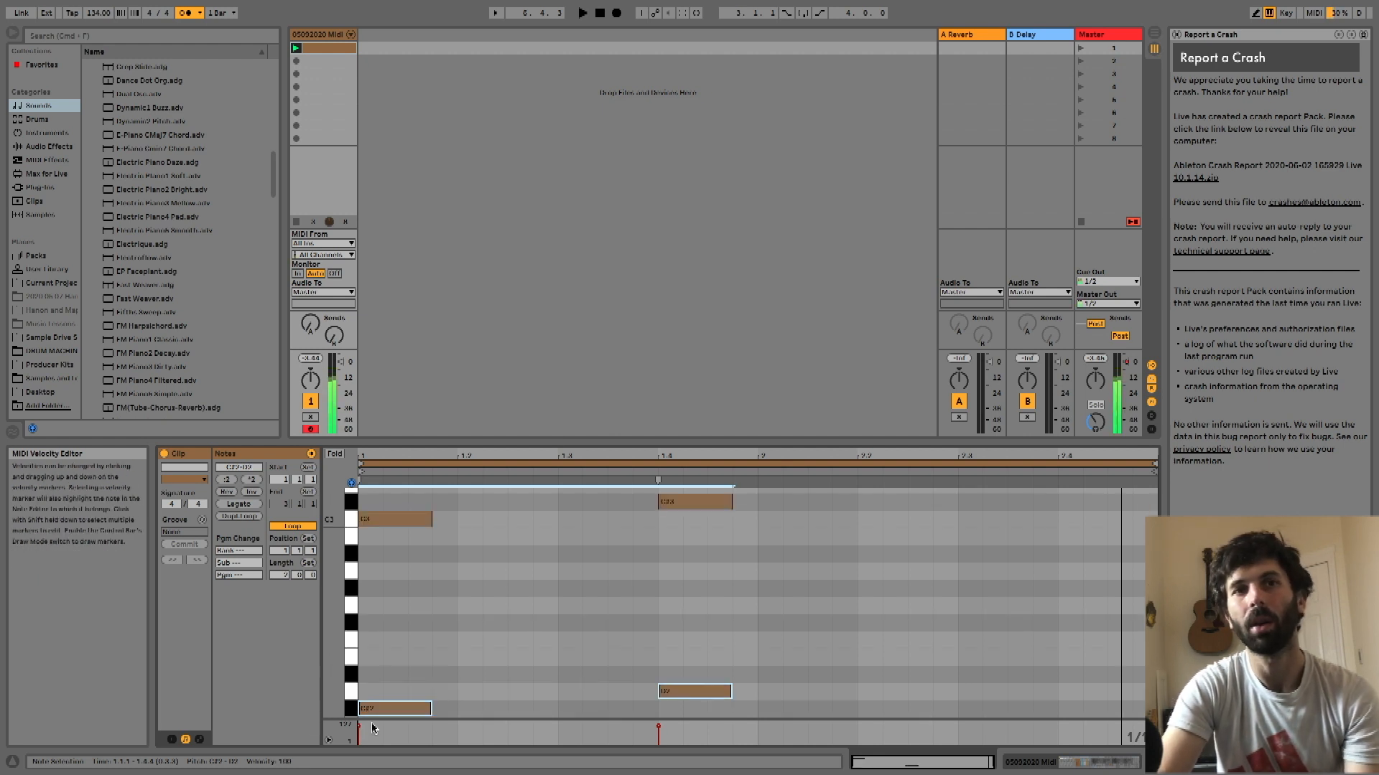
key("Down")
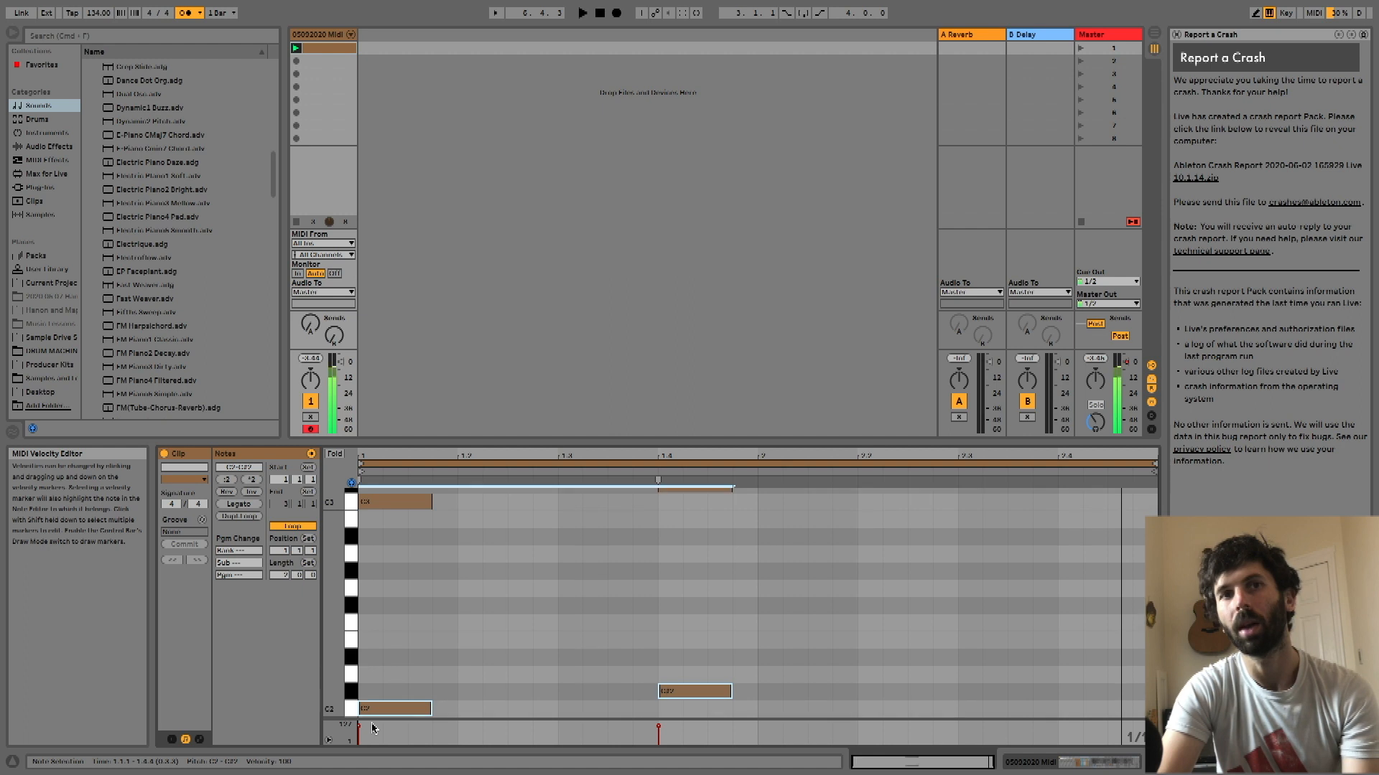
key("Up")
key("Down")
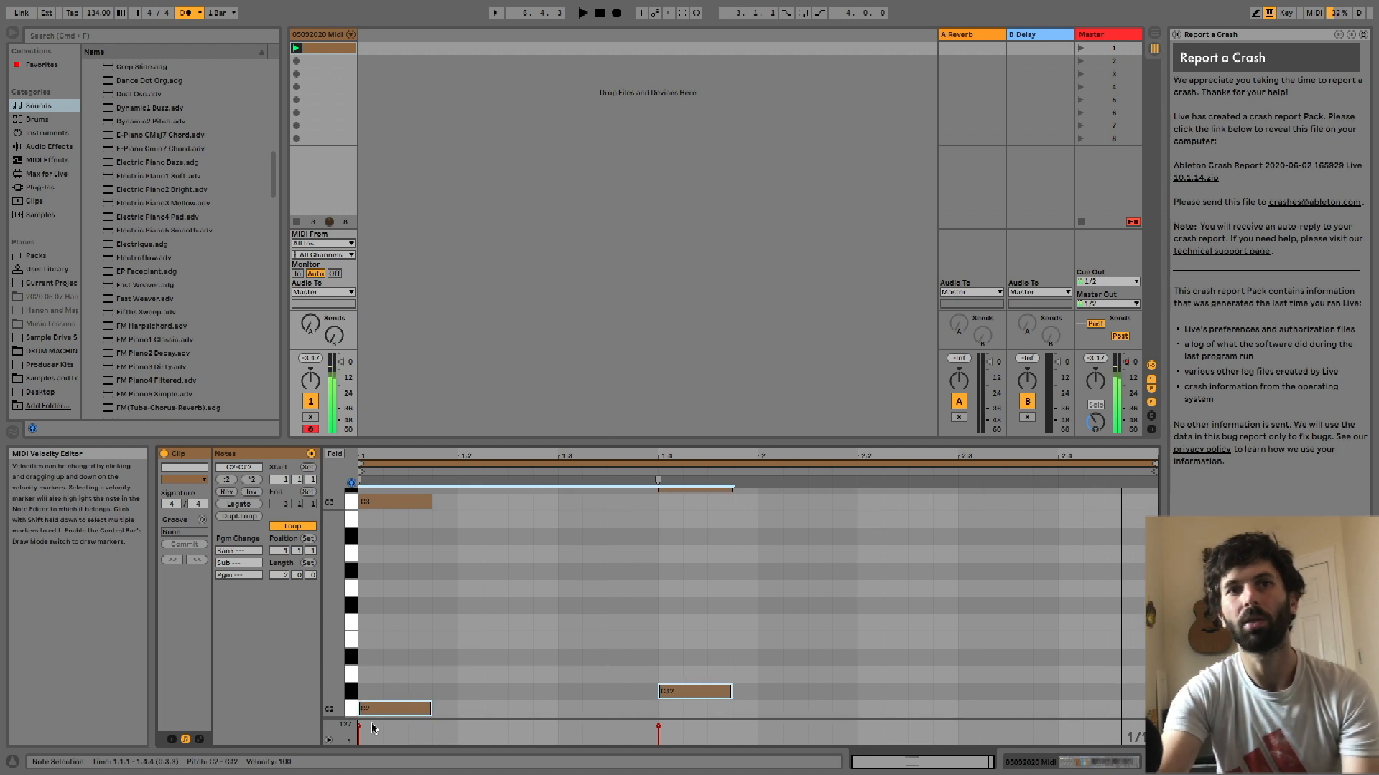
Audition the C3 and C2 notes on beat 1 and play back the clip
left_click(375, 502)
left_click(402, 708)
key("space")
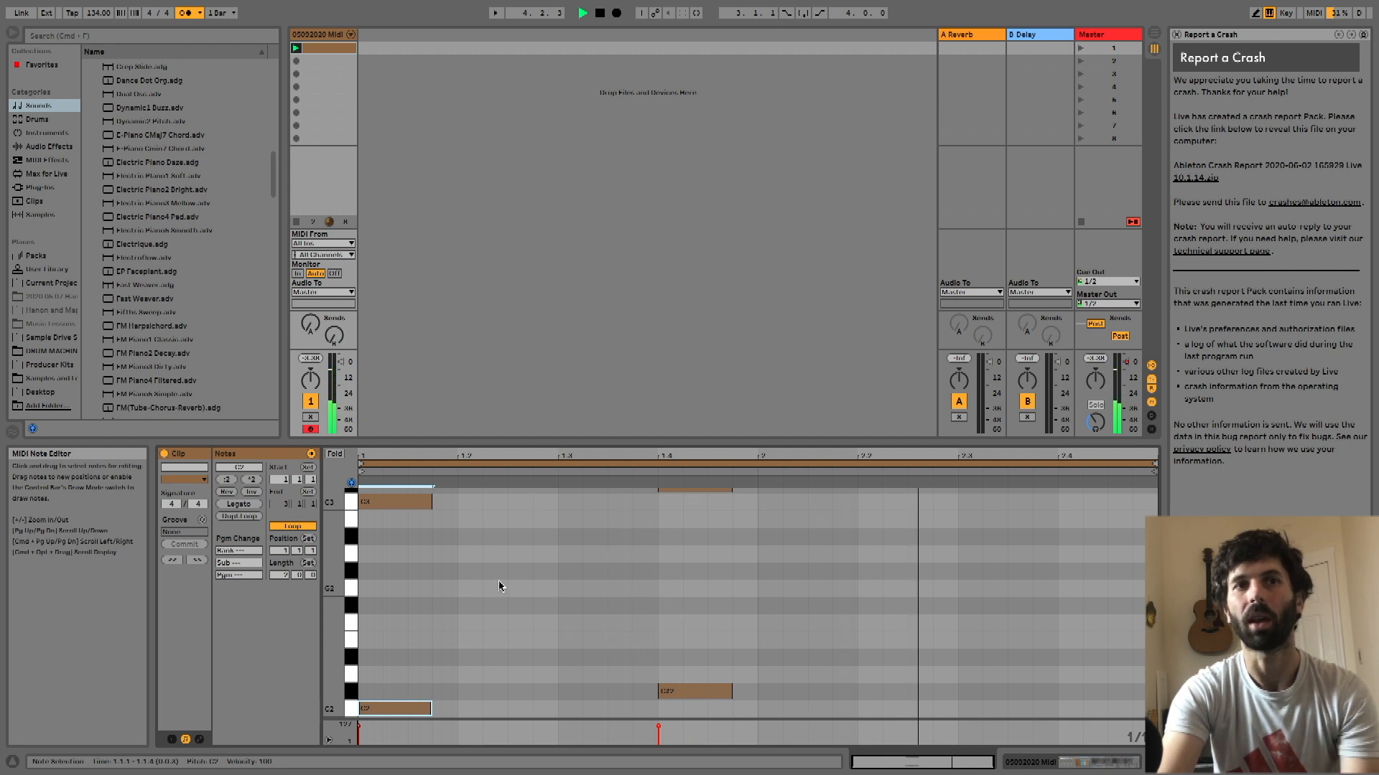
Transpose all notes in the clip down one octave and play back the result
left_click(464, 575)
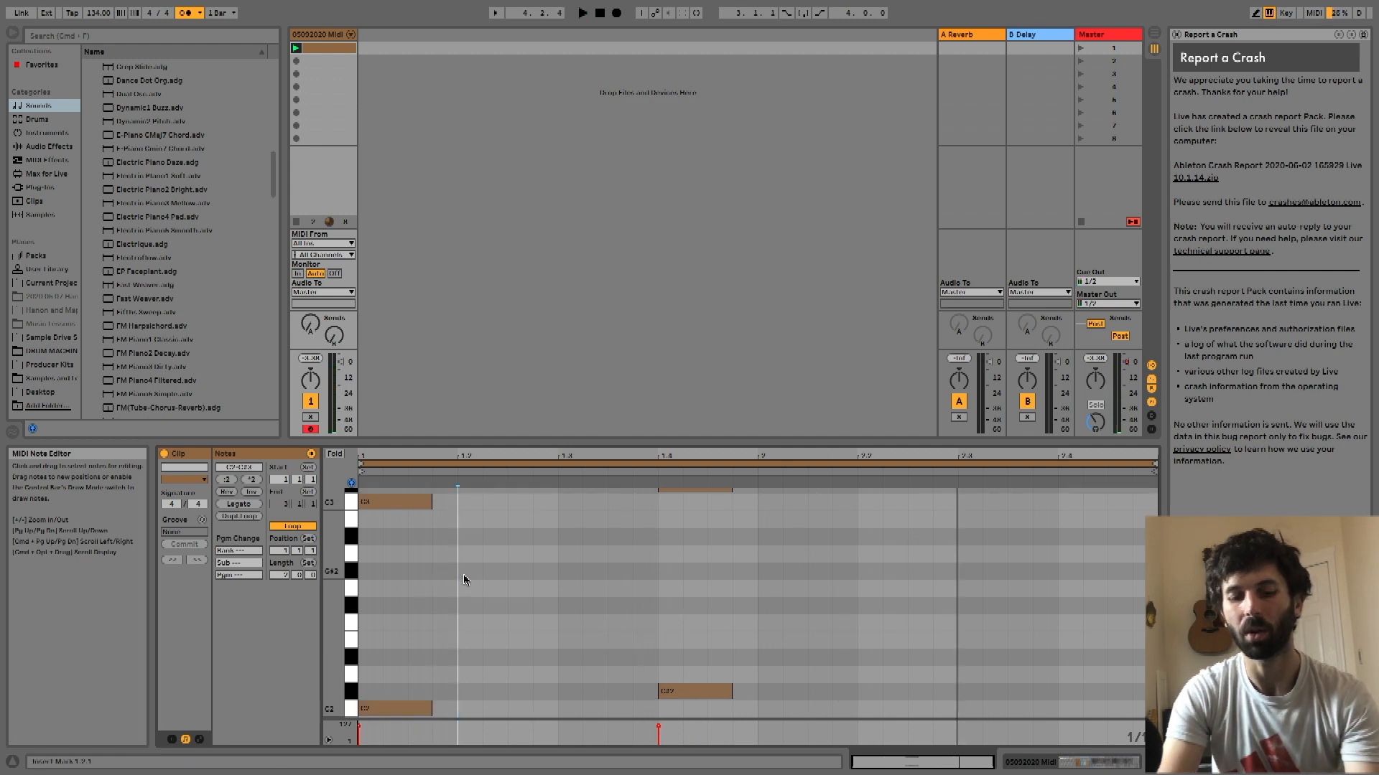
key("super+a")
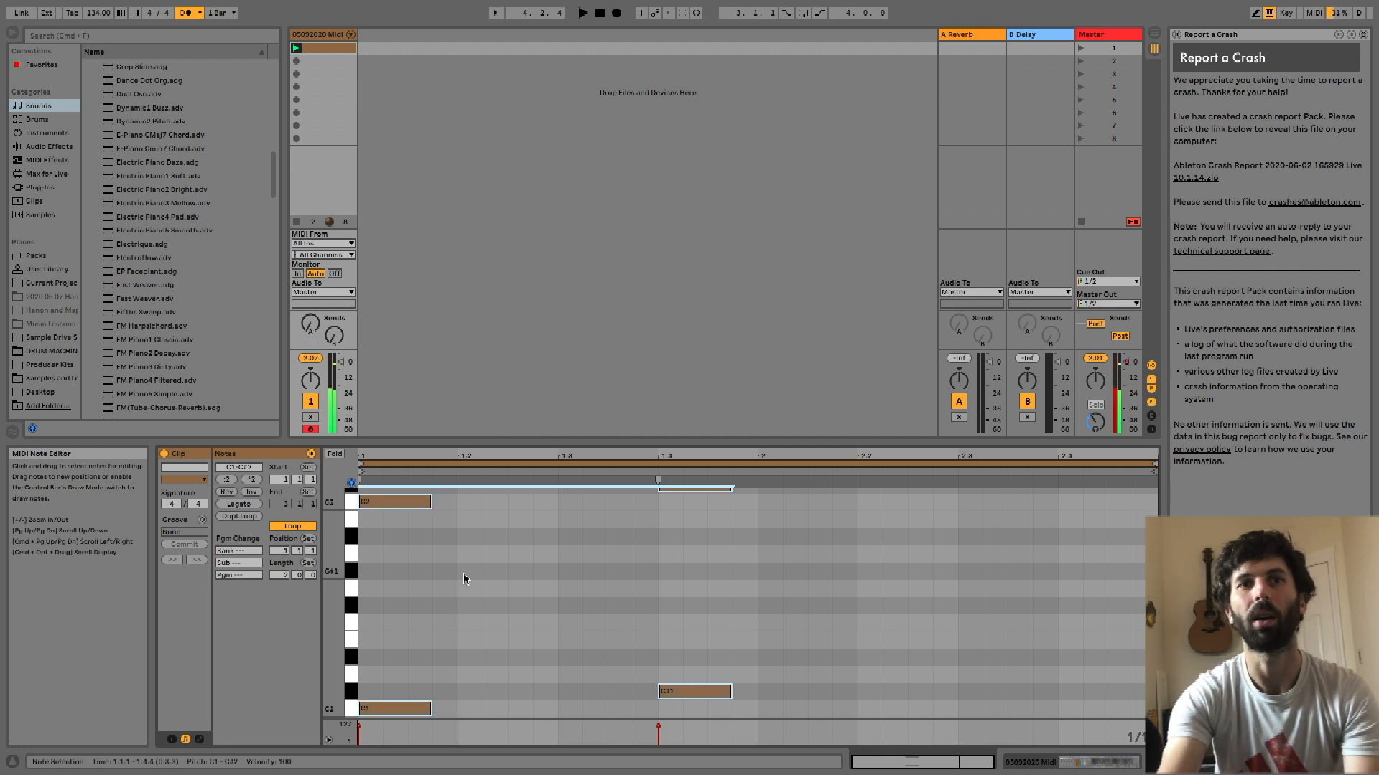
key("space")
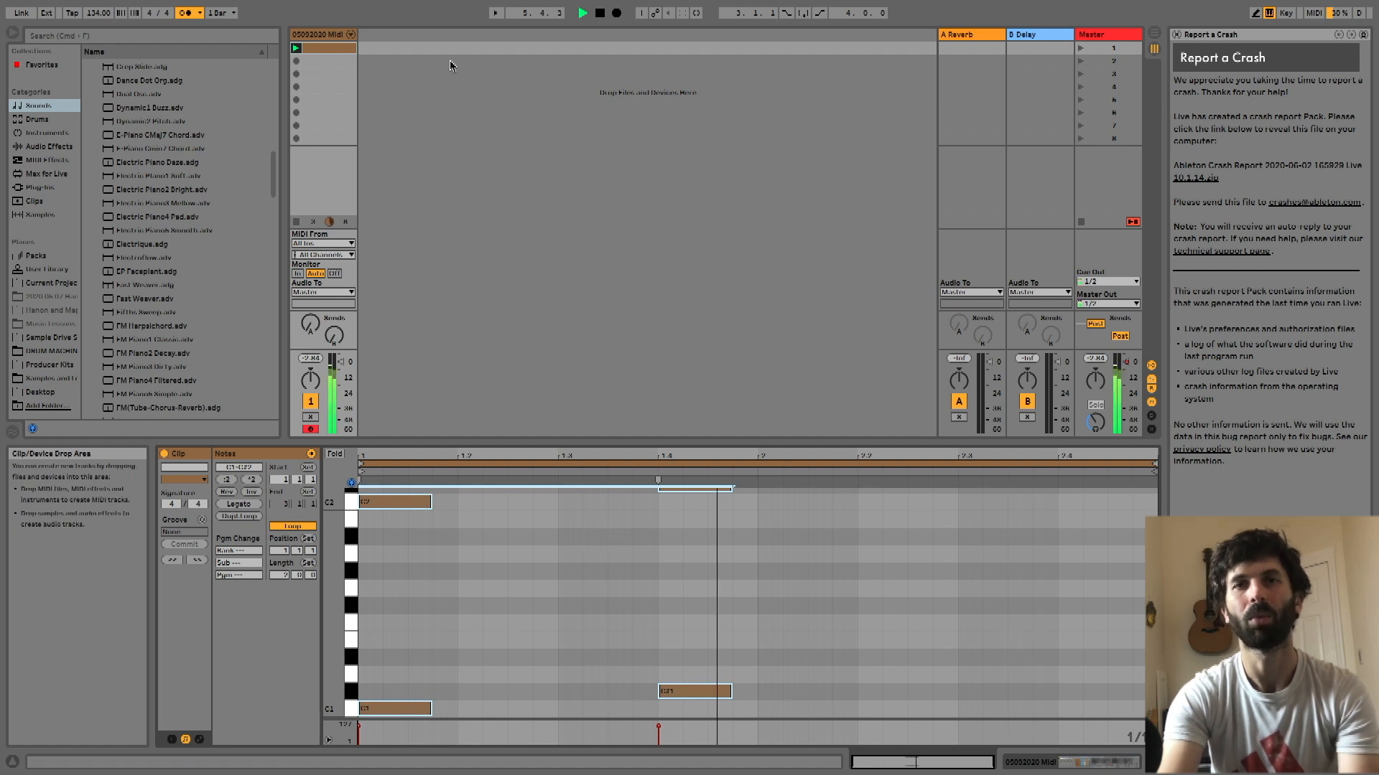
key("space")
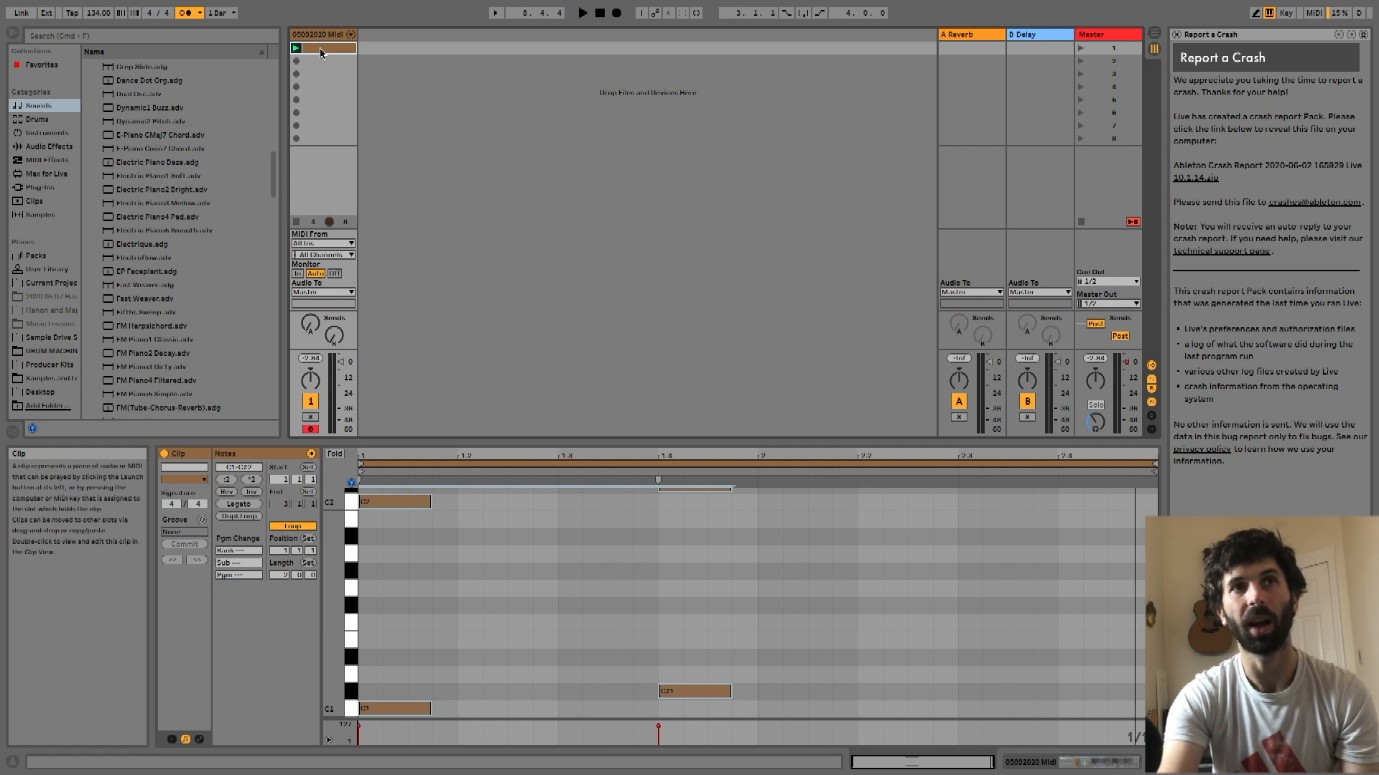
Duplicate the piano clip into the second slot, select its C1 and C#1 notes and launch the duplicate
key("super+d")
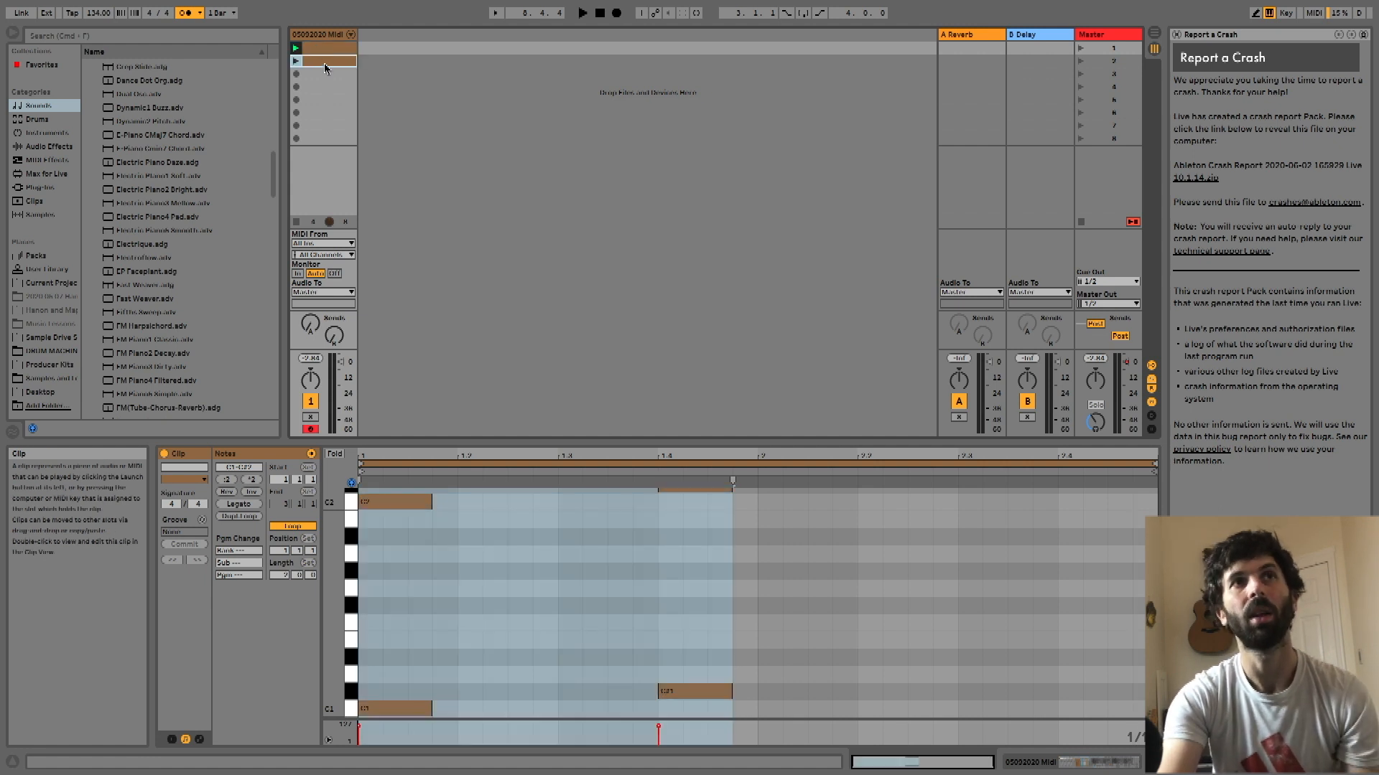
left_click(298, 61)
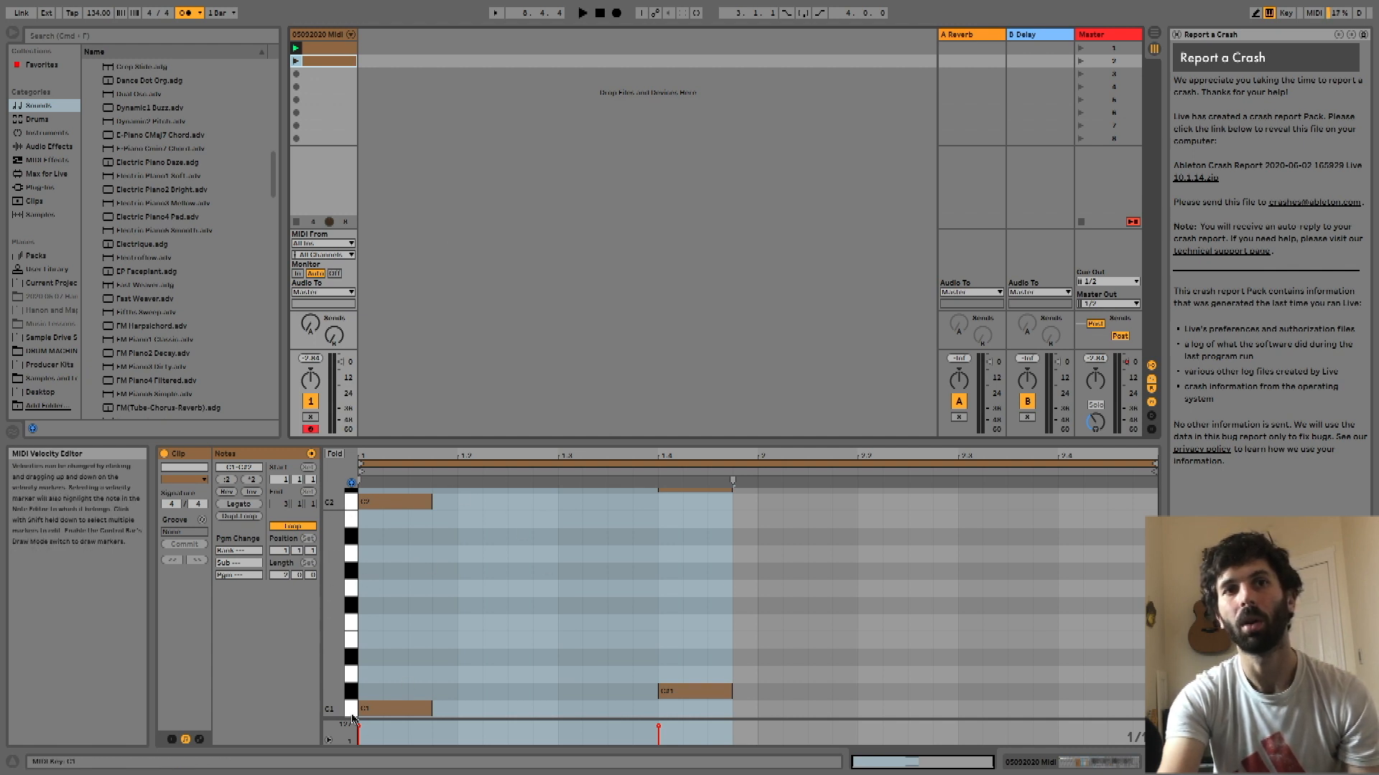
left_click(349, 709)
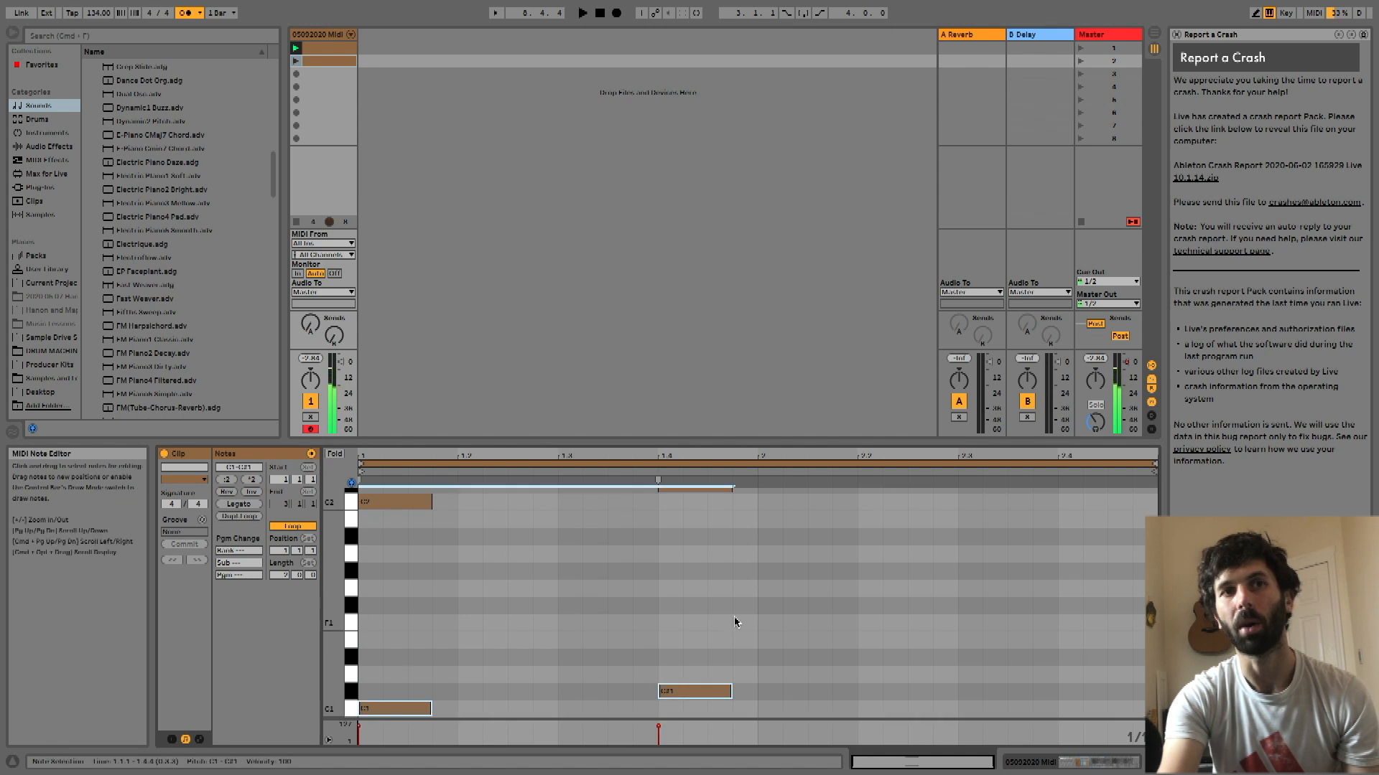
left_click(295, 61)
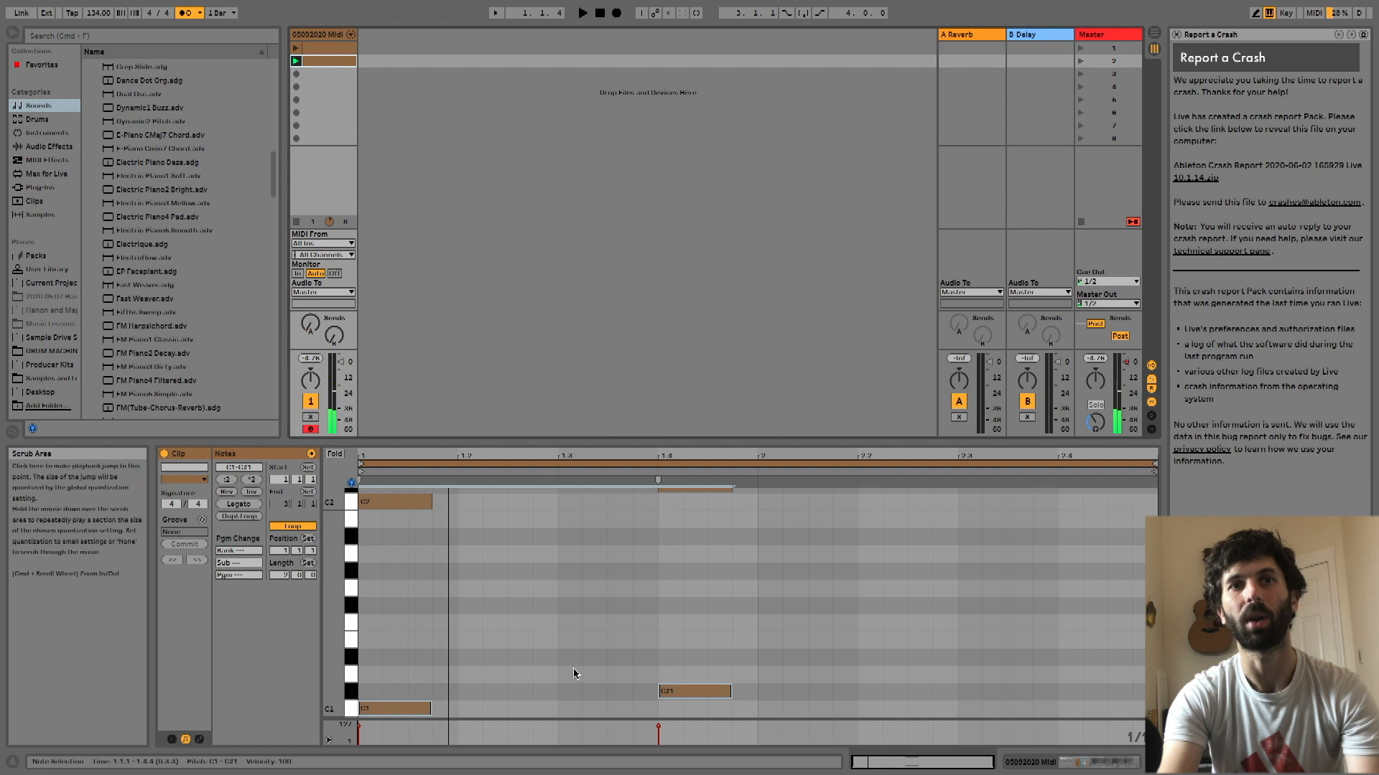
In the duplicate clip, copy the C1 and C#1 notes down an octave to C0 and C#0 and play it back
scroll(573, 672, "down", 3)
scroll(420, 627, "down", 3)
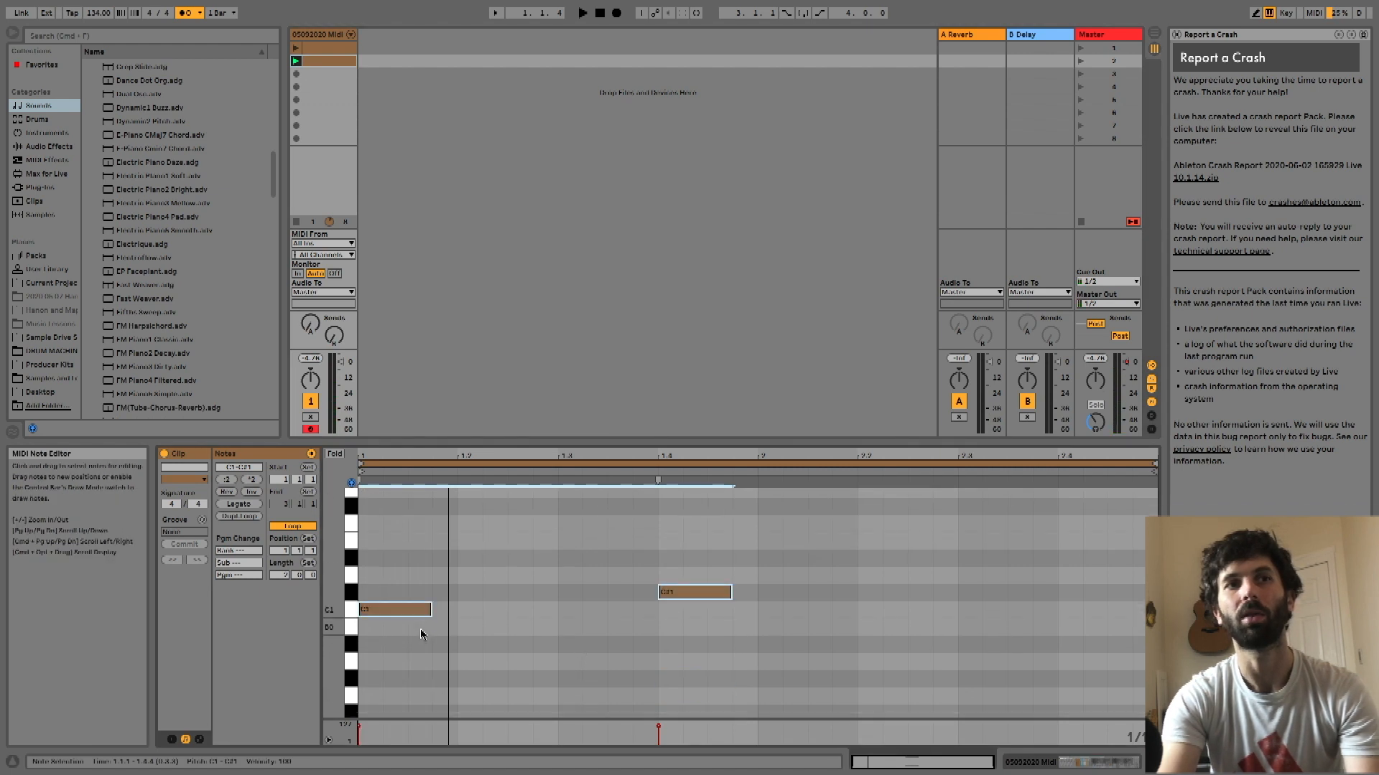
left_click(361, 568)
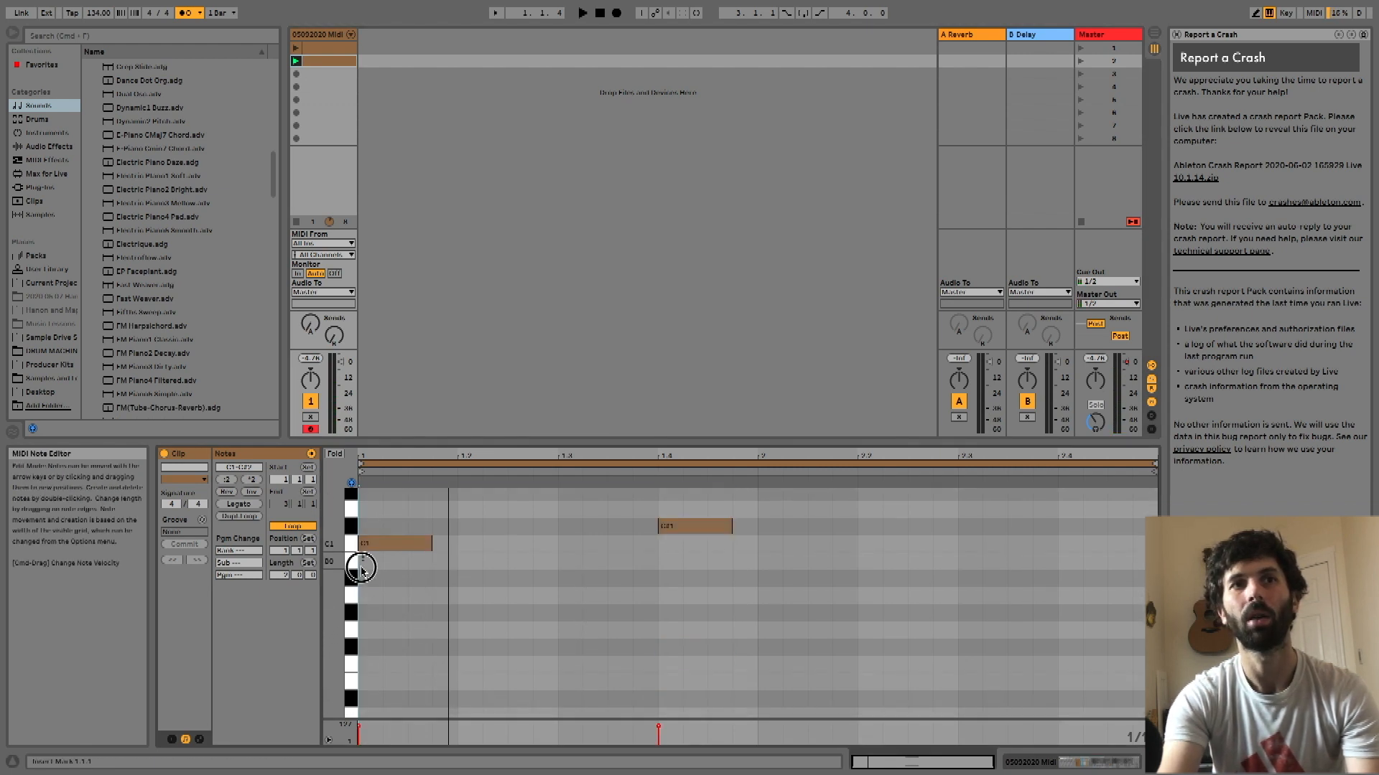
left_click_drag(366, 569, 677, 707)
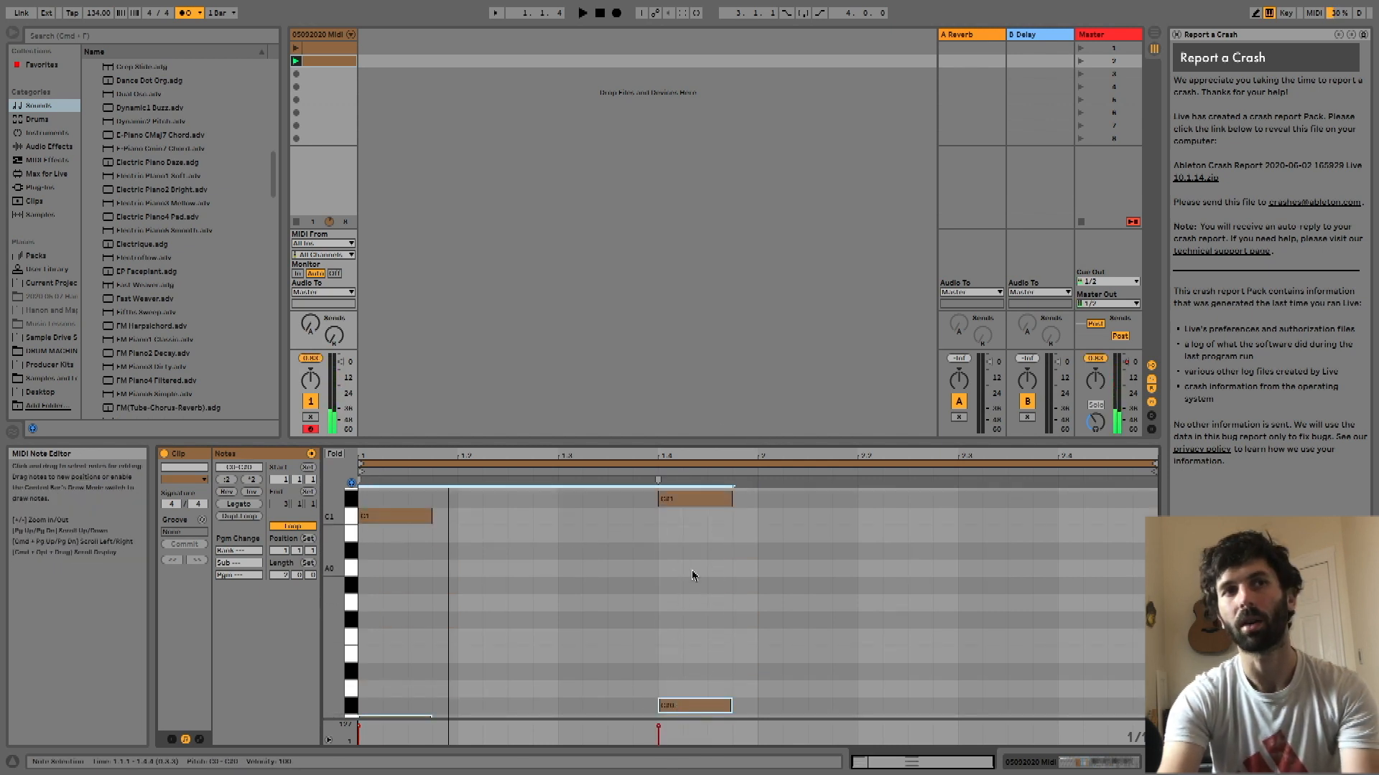
scroll(685, 570, "down", 3)
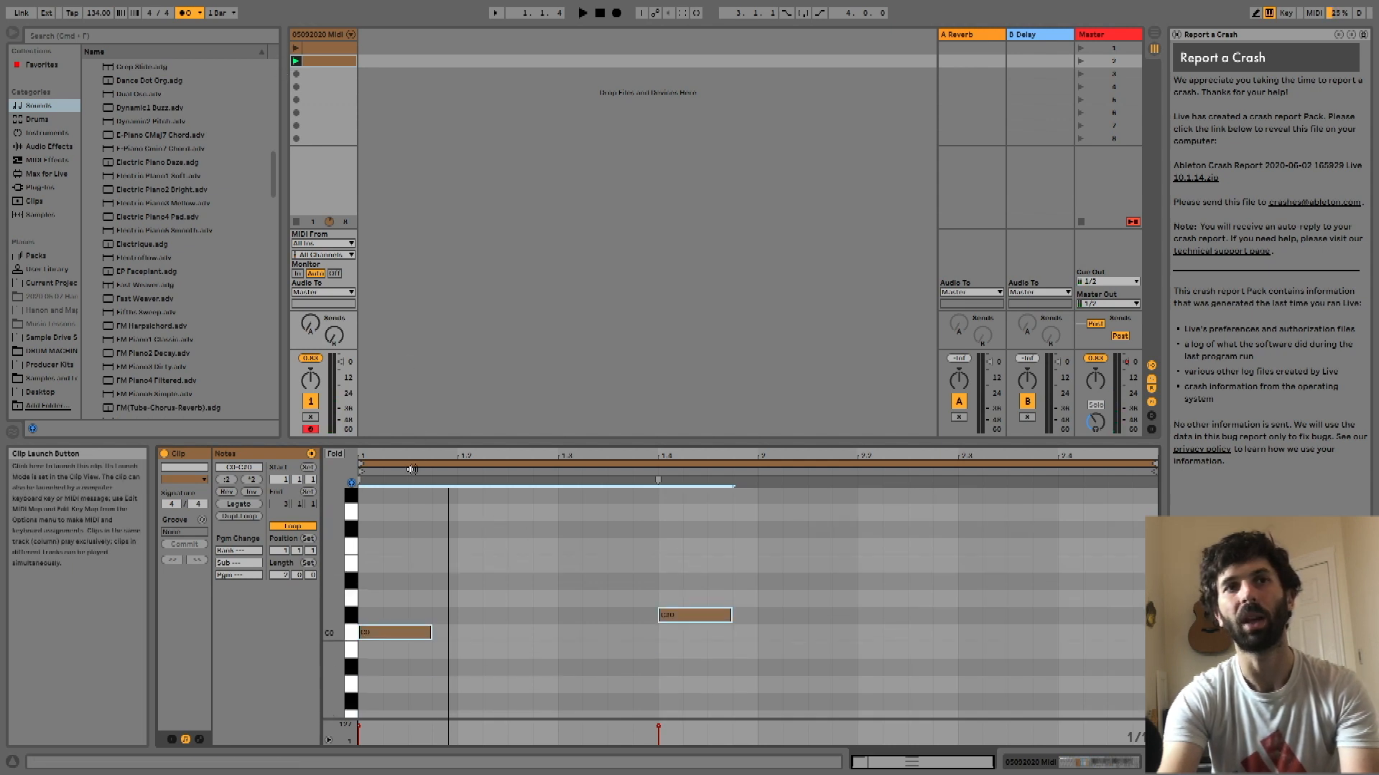
scroll(529, 603, "up", 3)
scroll(528, 603, "down", 3)
scroll(528, 603, "up", 3)
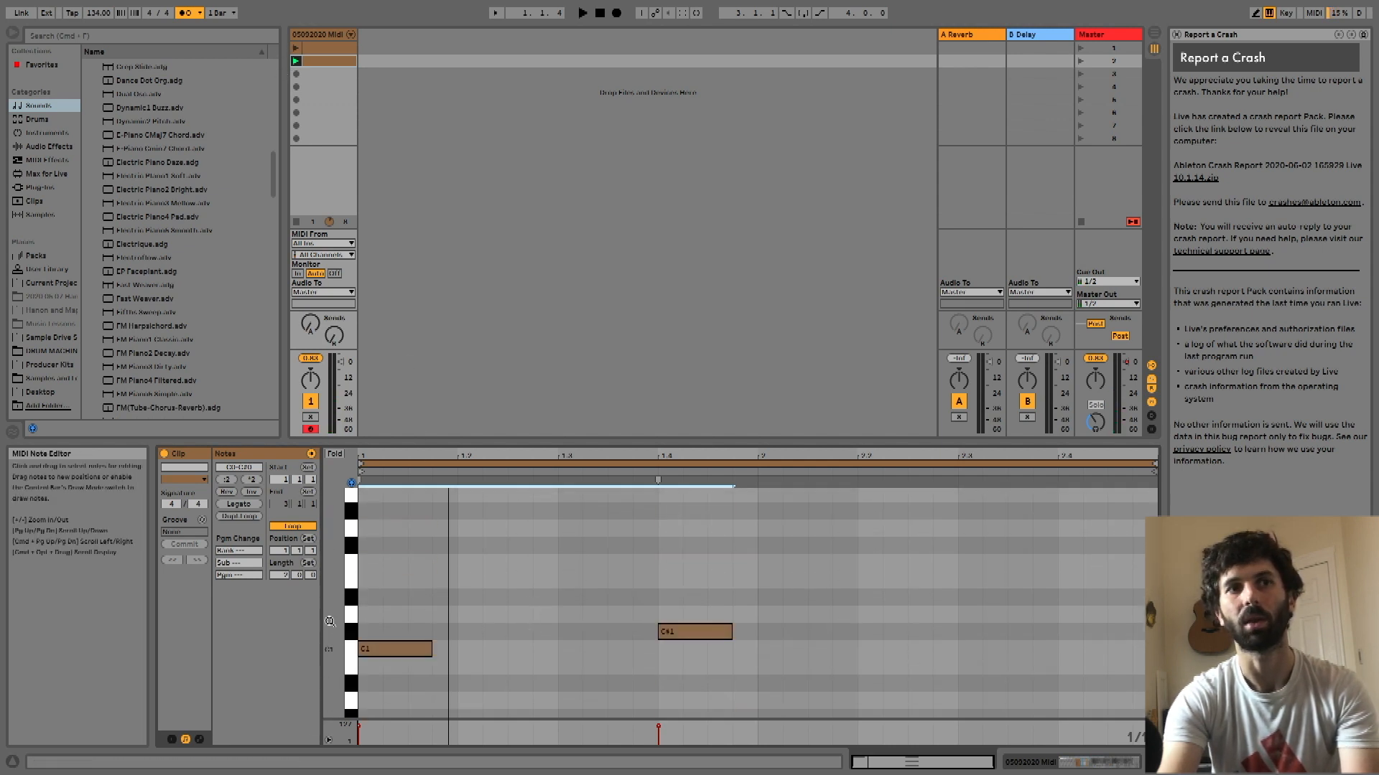
left_click_drag(334, 593, 329, 591)
left_click_drag(334, 613, 316, 613)
scroll(747, 587, "down", 1)
key("space")
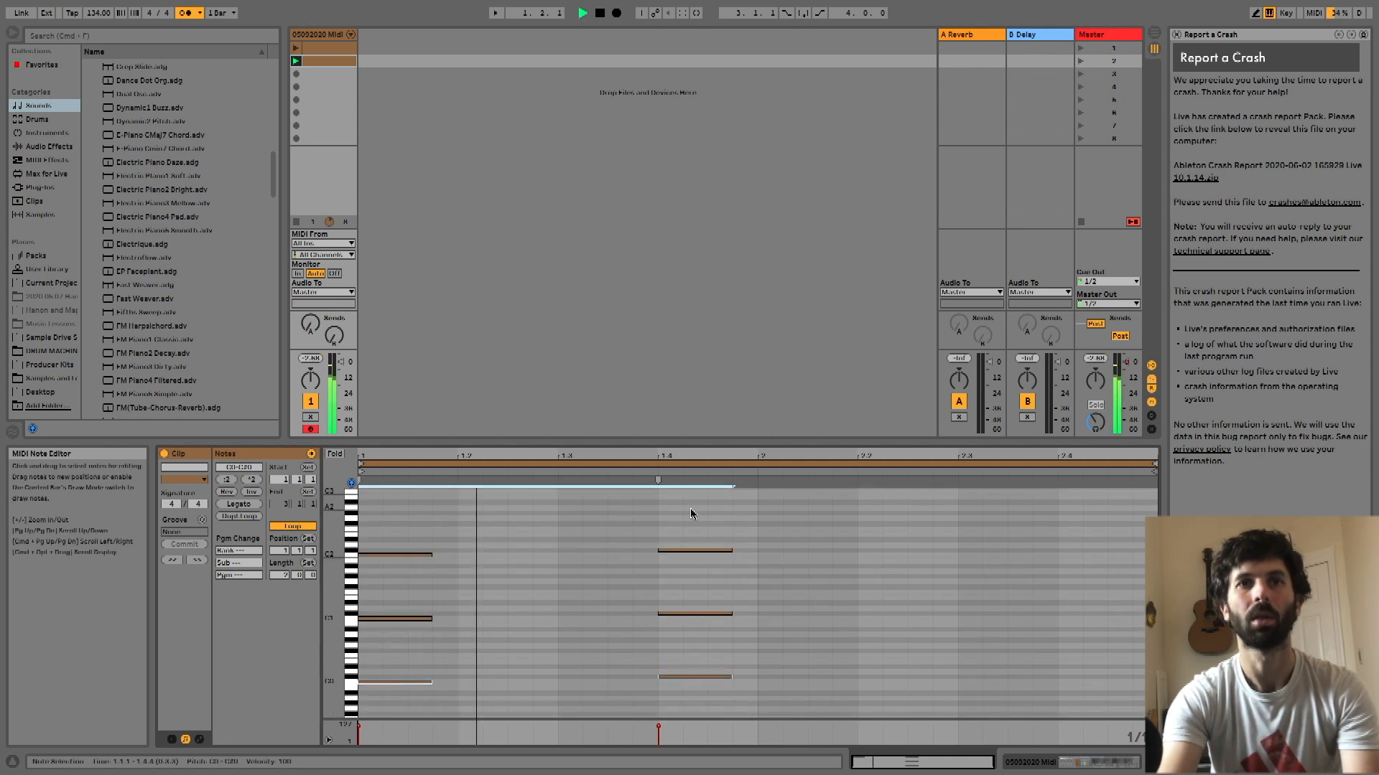
Copy the C2 and C#2 notes up an octave to C3 and C#3, then compare the clip's playback with the original clip
key("space")
left_click_drag(684, 574, 380, 504)
key("space")
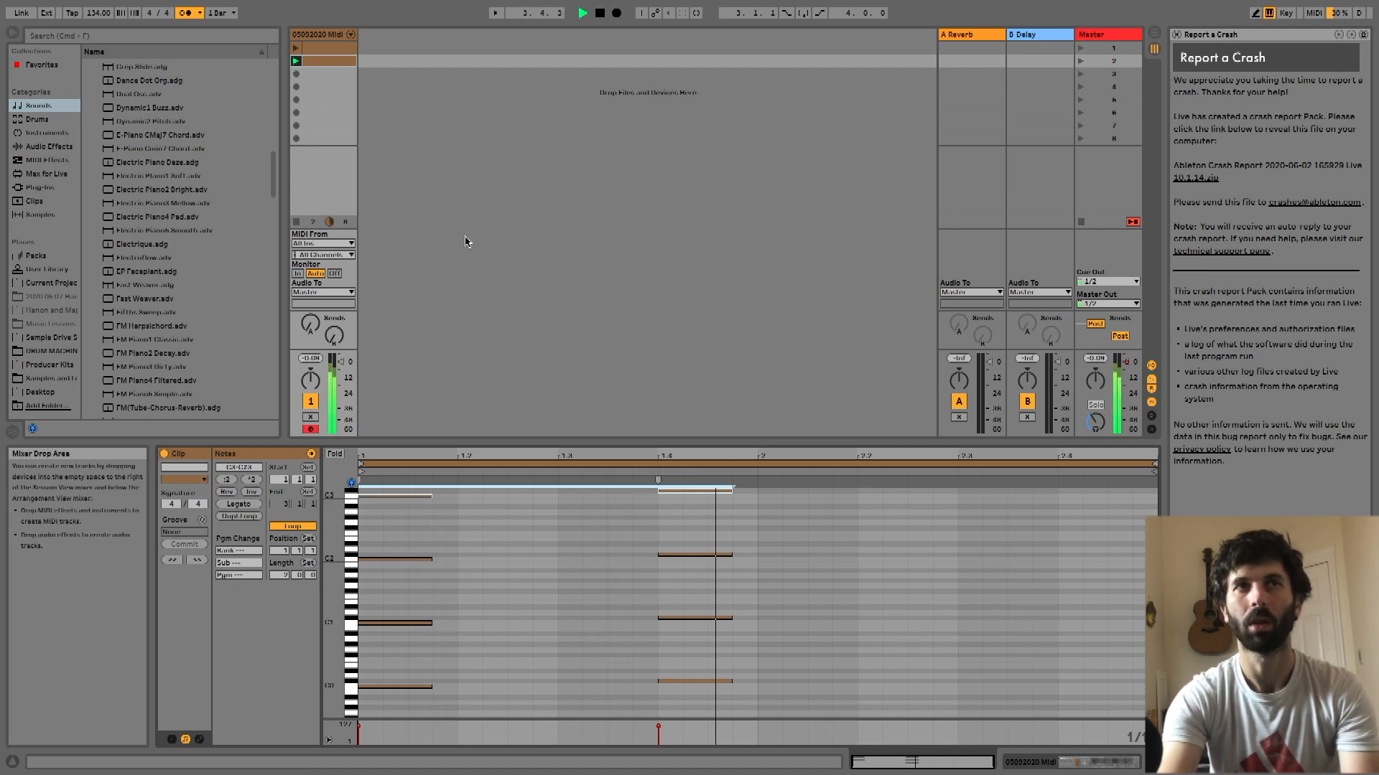
left_click(295, 48)
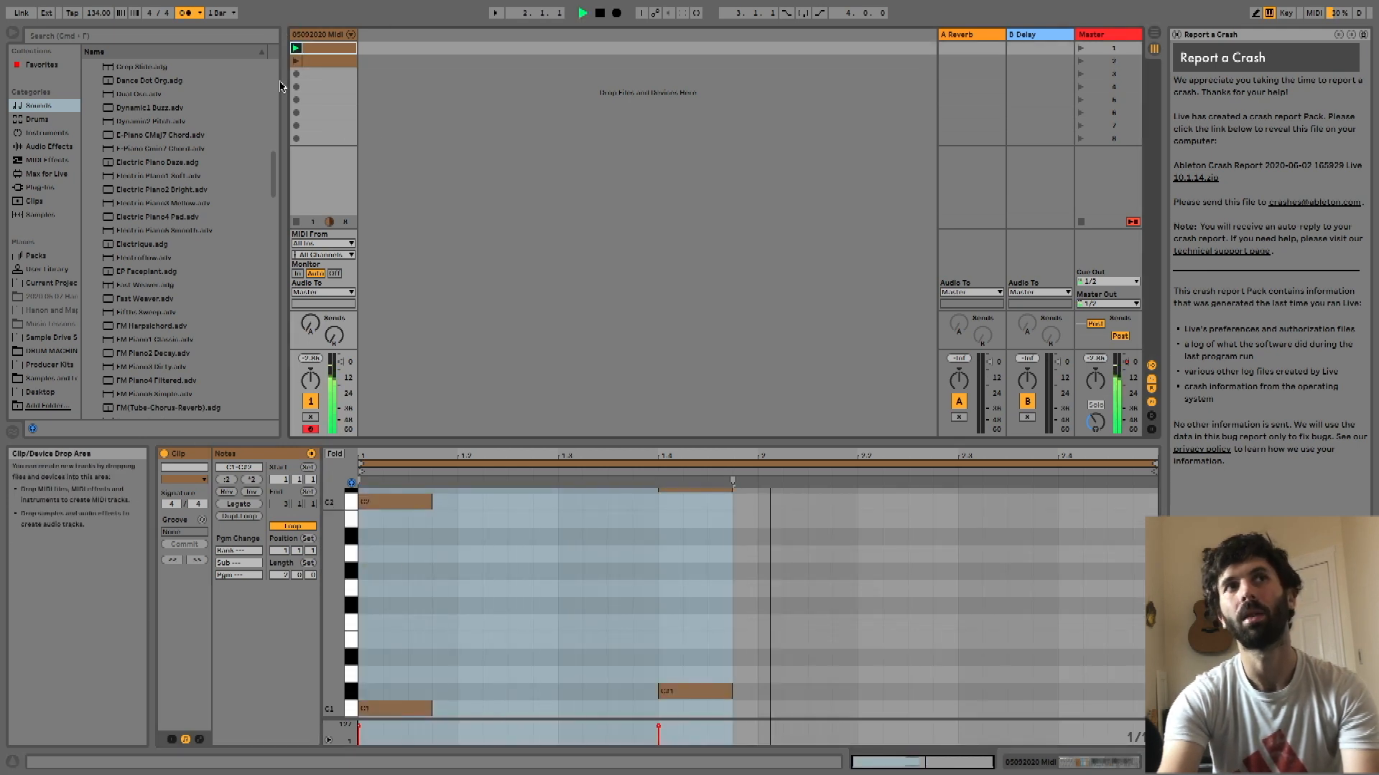
left_click(299, 63)
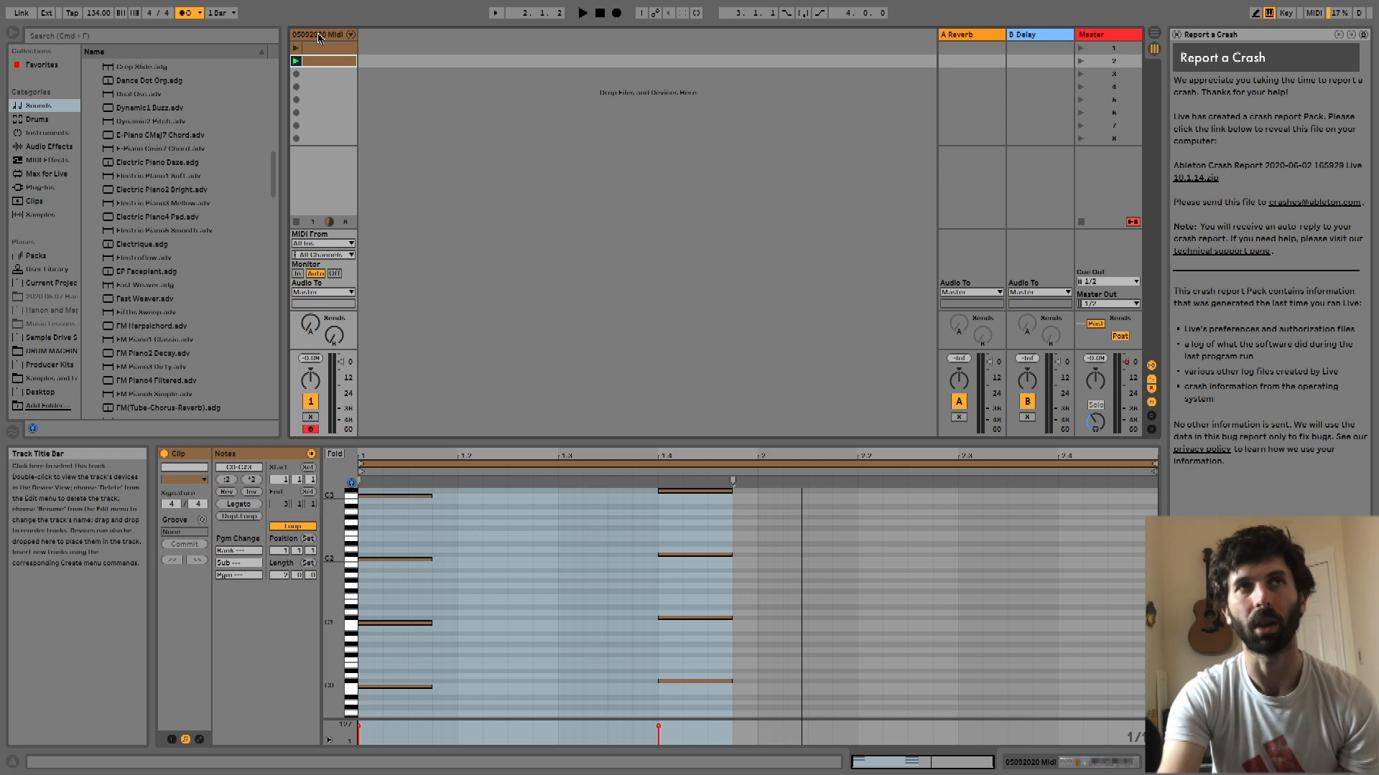
Show the piano track's devices and set the rack's Reverb macro to 41 %, playing back the result
left_click(319, 36)
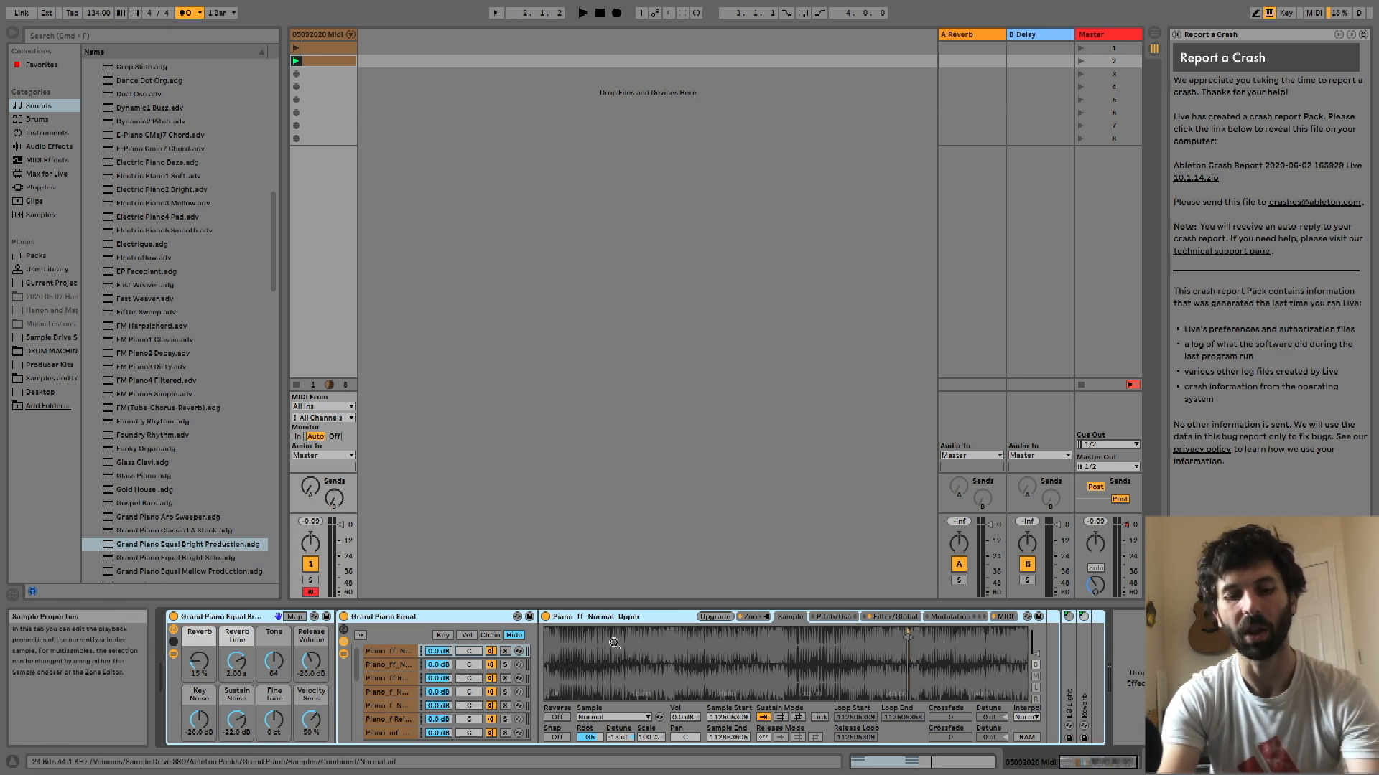
key("shift+Tab")
key("shift+Tab")
key("shift+Tab")
key("shift+Tab")
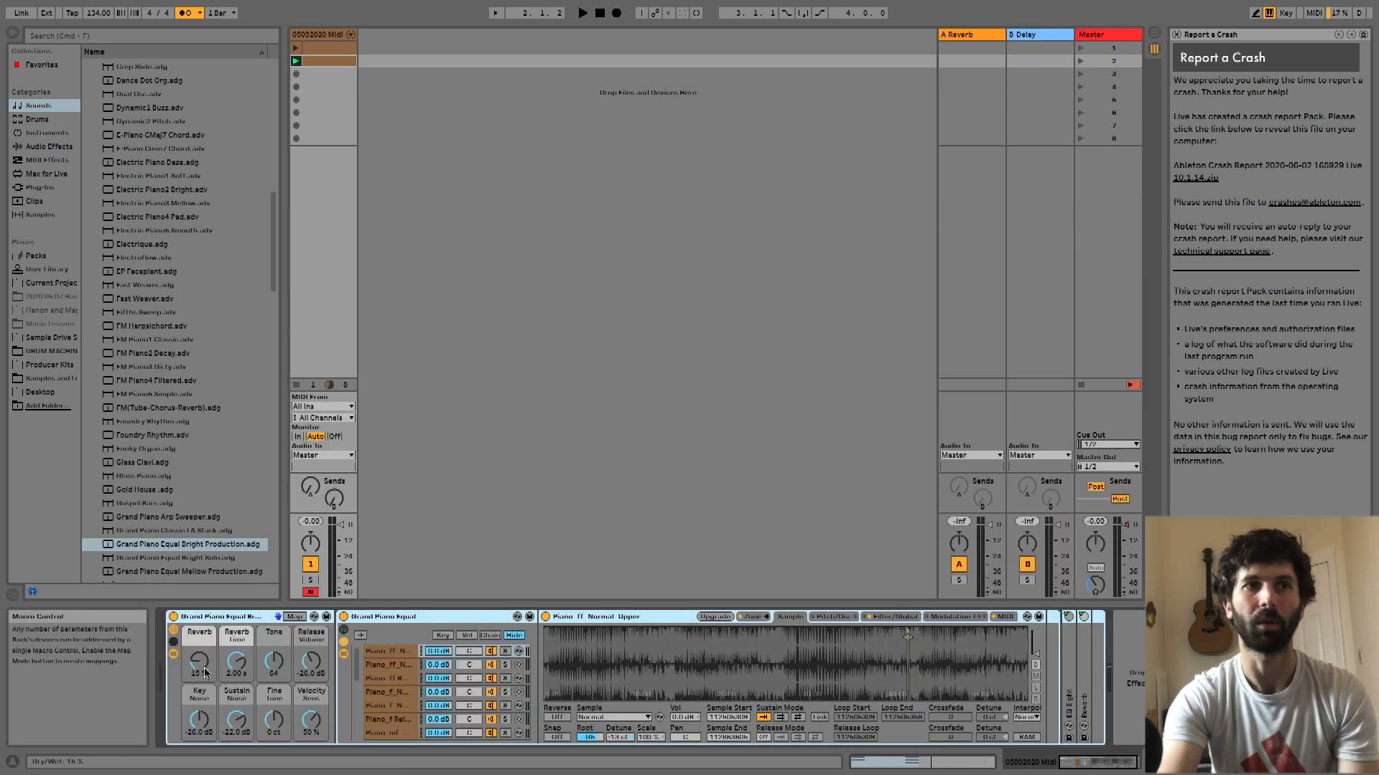
left_click_drag(199, 662, 199, 643)
key("space")
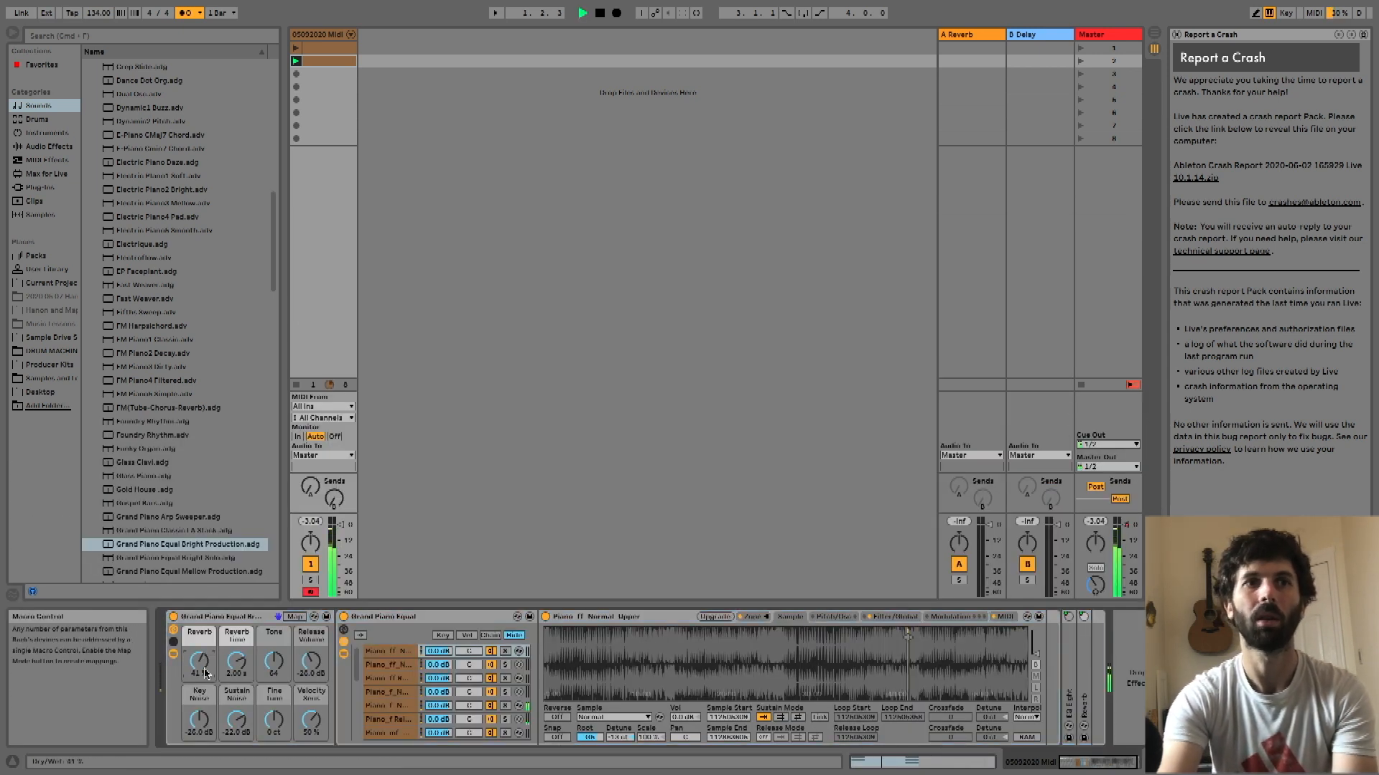
key("space")
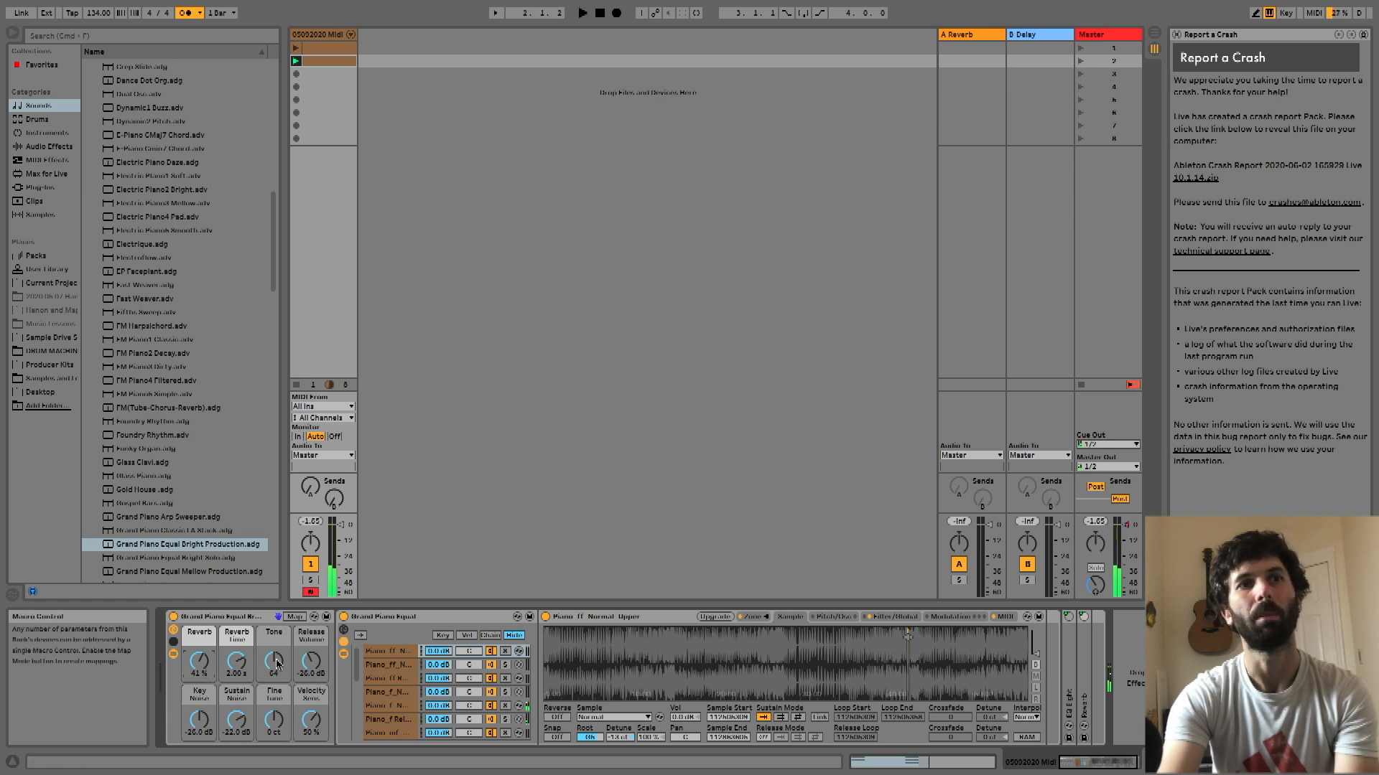
Set the piano rack's Tone to 103, Sustain Noise to -16.5 dB and Release Volume to -12.0 dB while checking playback
left_click_drag(273, 661, 274, 660)
key("space")
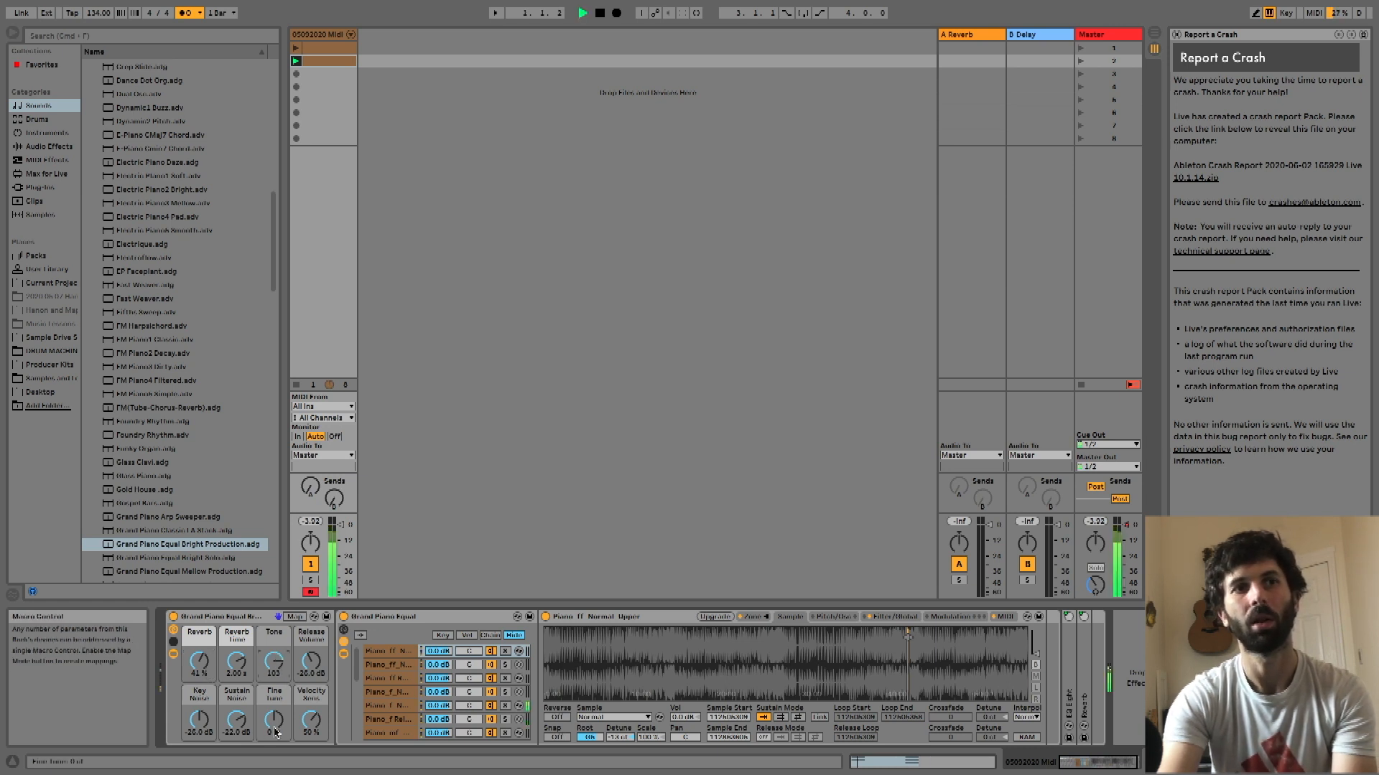
key("space")
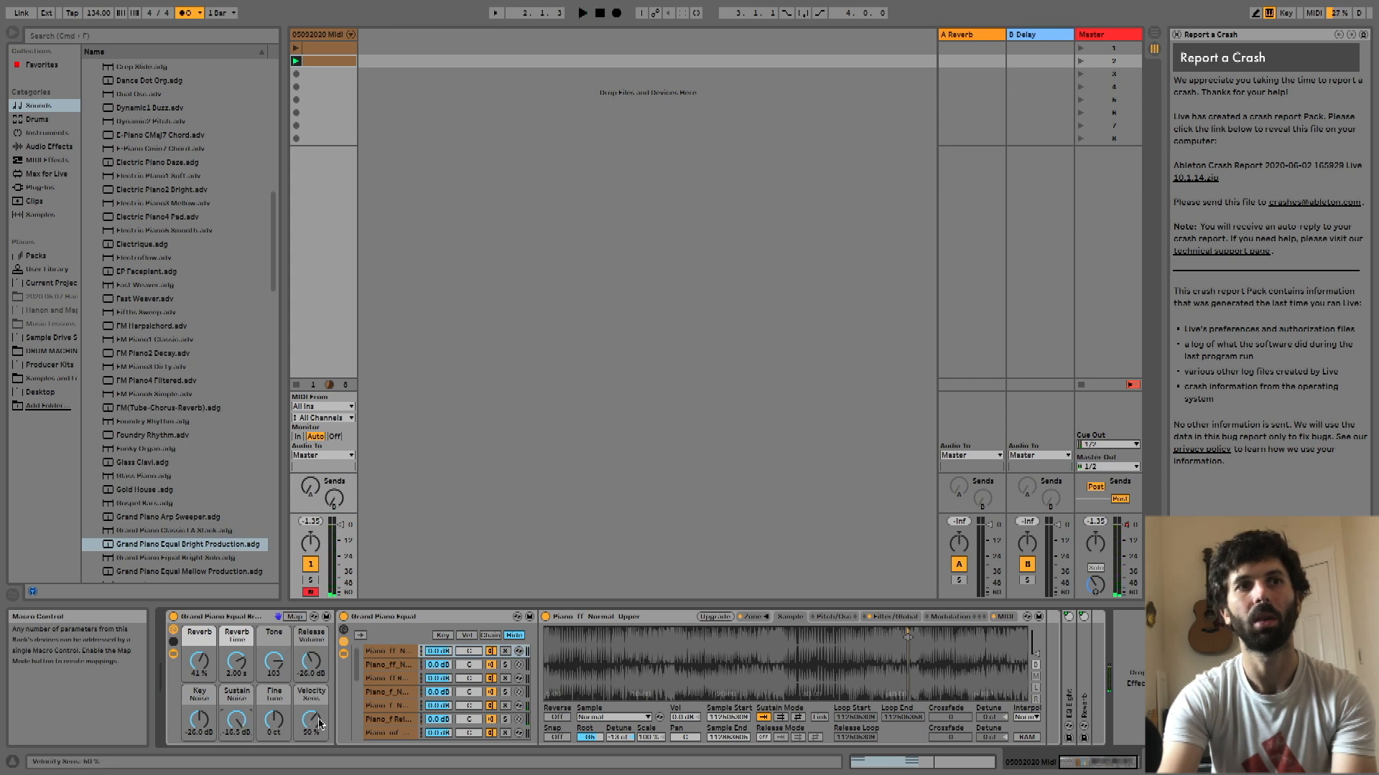
key("space")
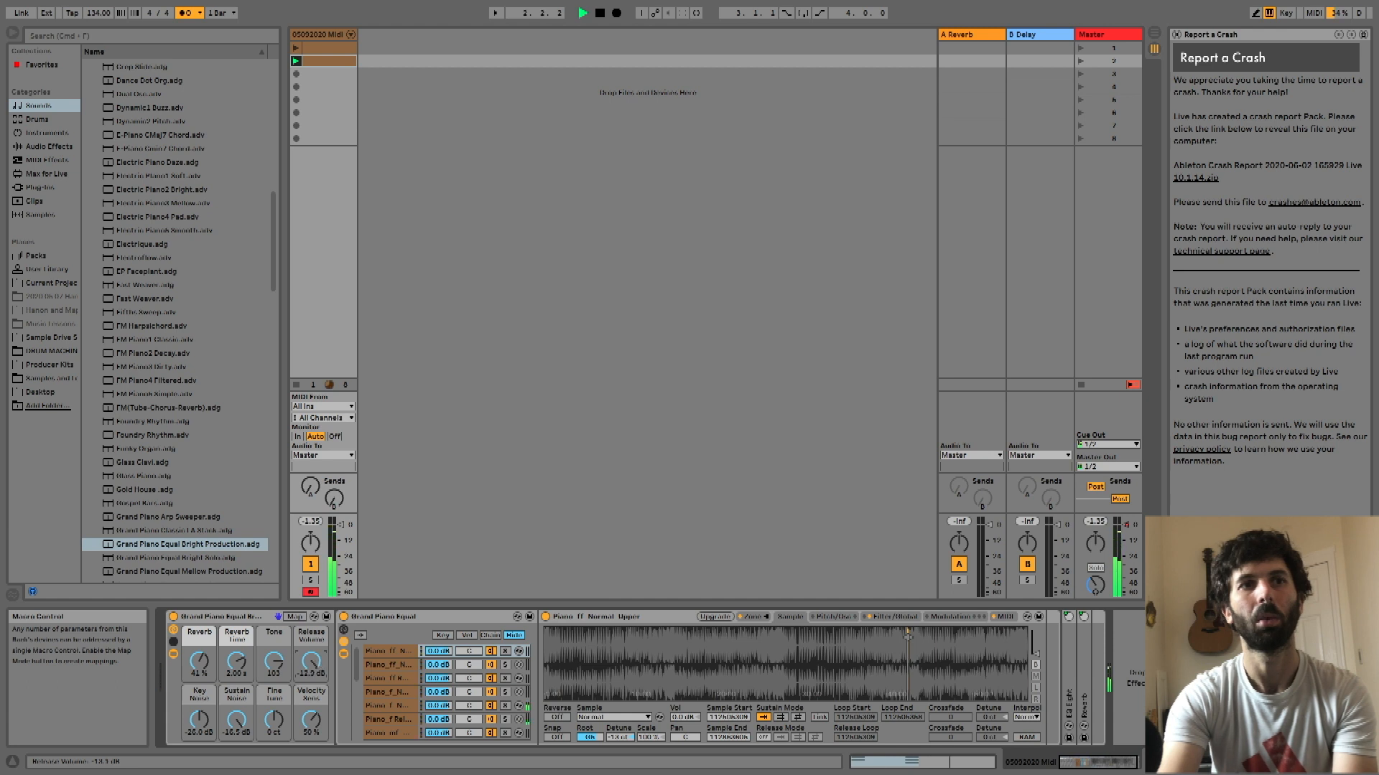
Raise the piano rack's Key Noise and Reverb, and set Tone to 124 and Velocity Sens to 67 % during playback
left_click_drag(205, 718, 204, 713)
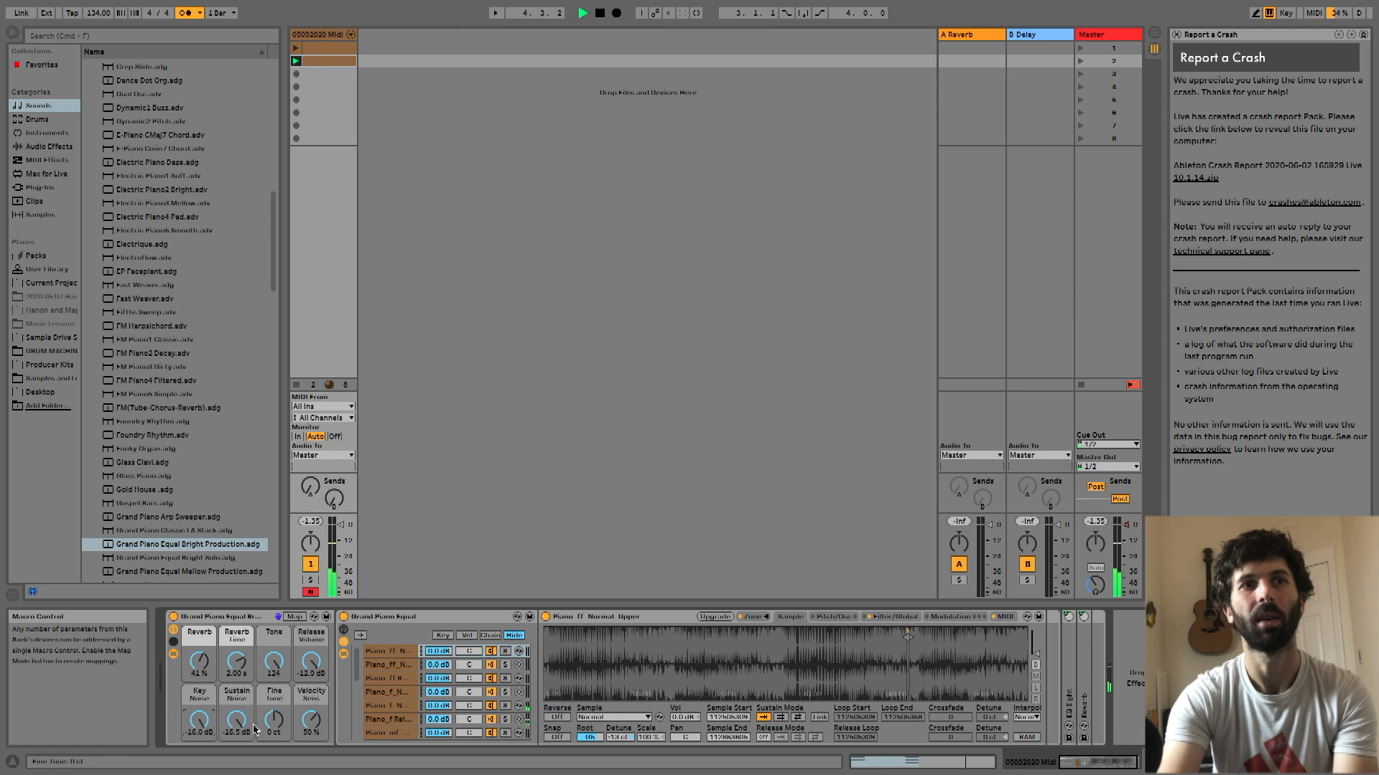
left_click_drag(311, 721, 311, 718)
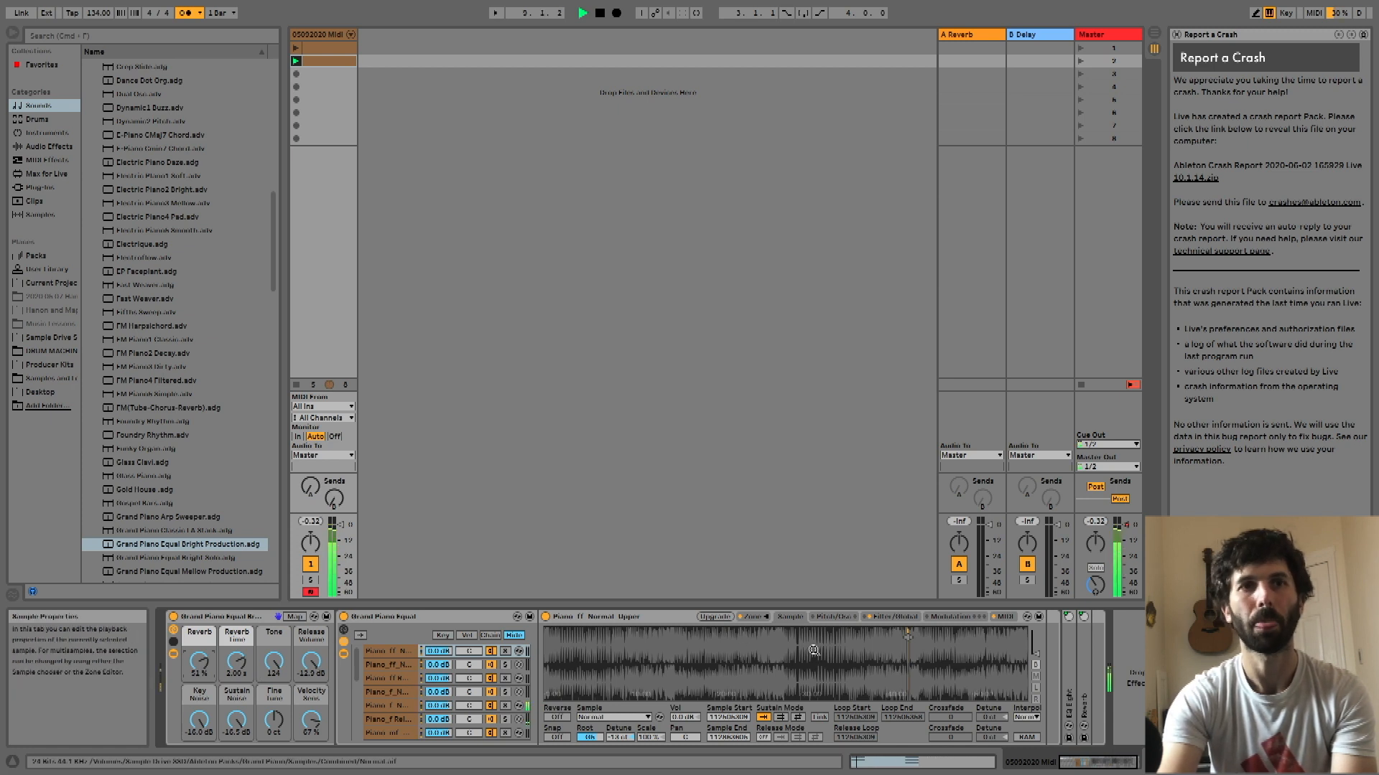
key("space")
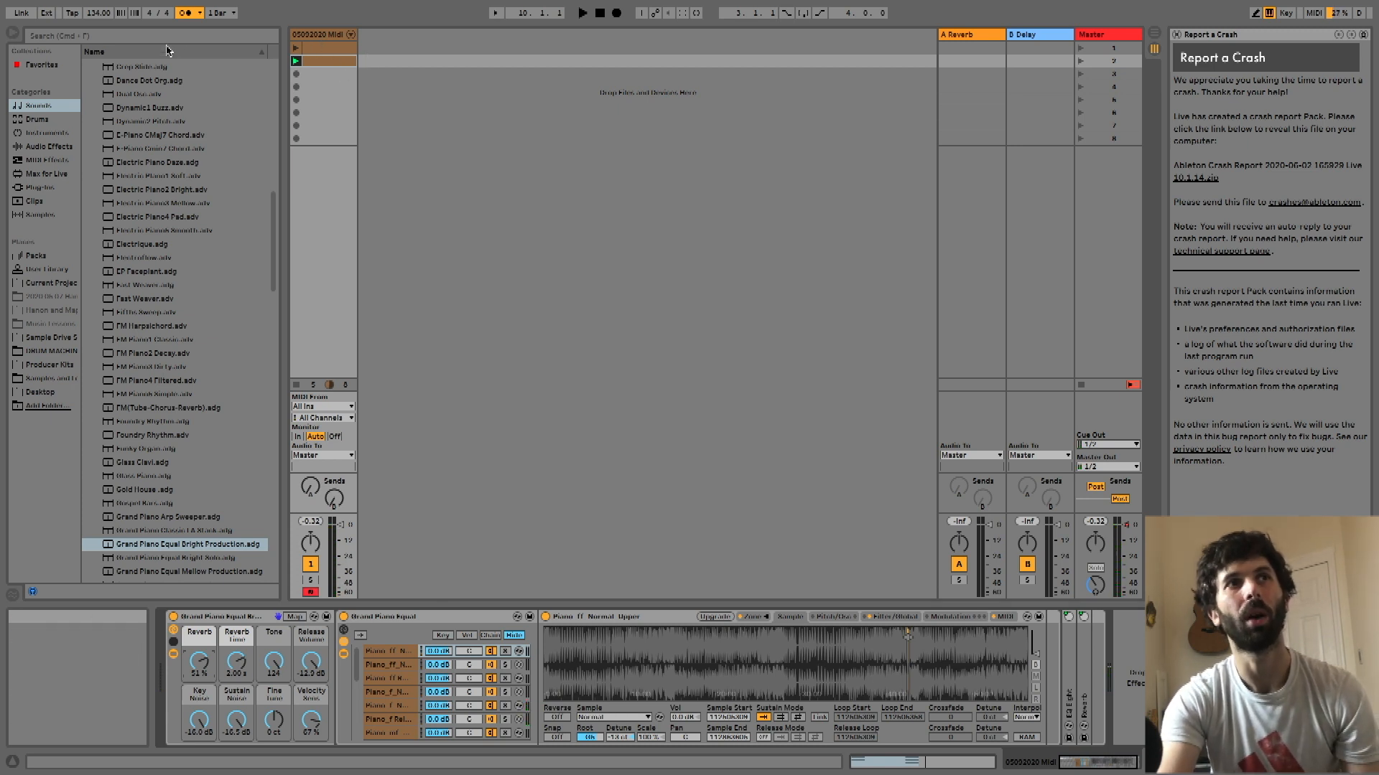
Load the 808 Core Kit from the drum sounds onto a new MIDI track
left_click(37, 120)
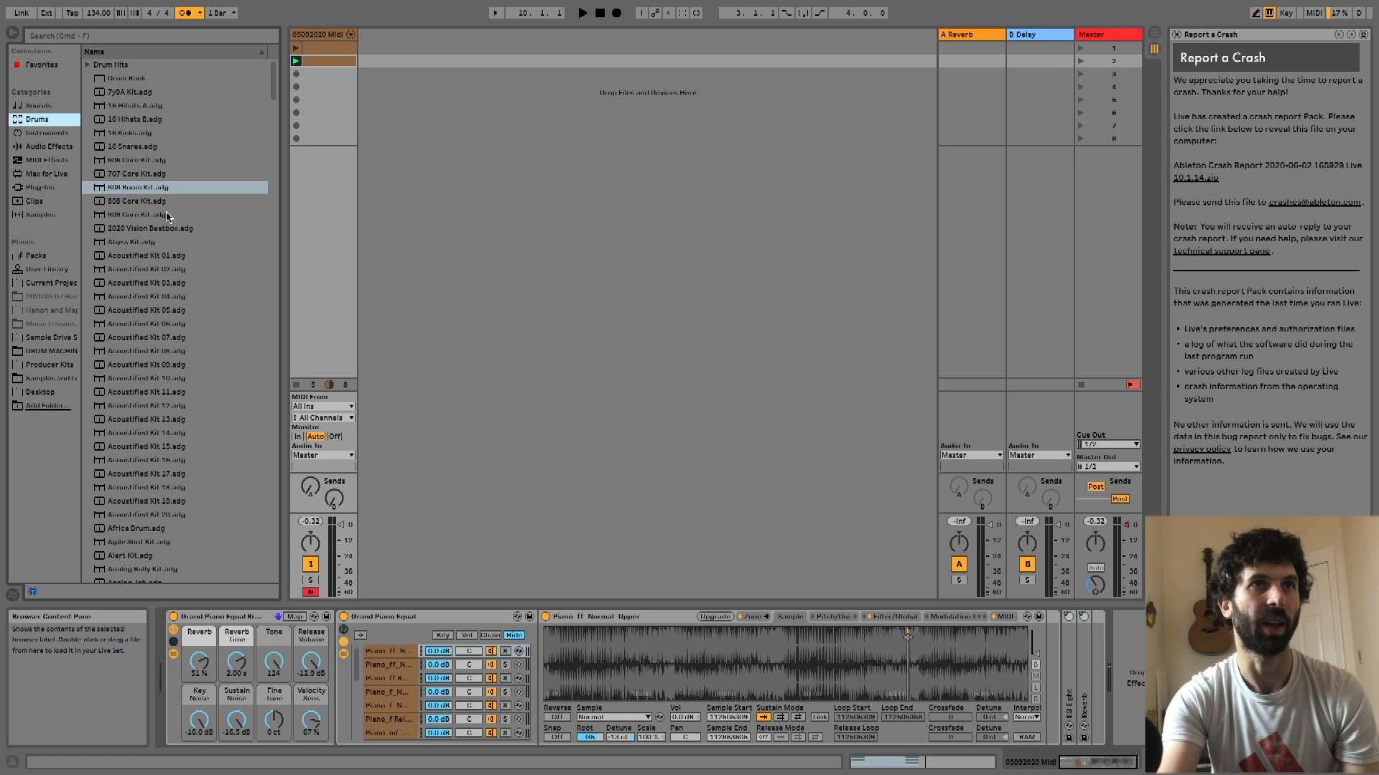
left_click_drag(135, 202, 392, 76)
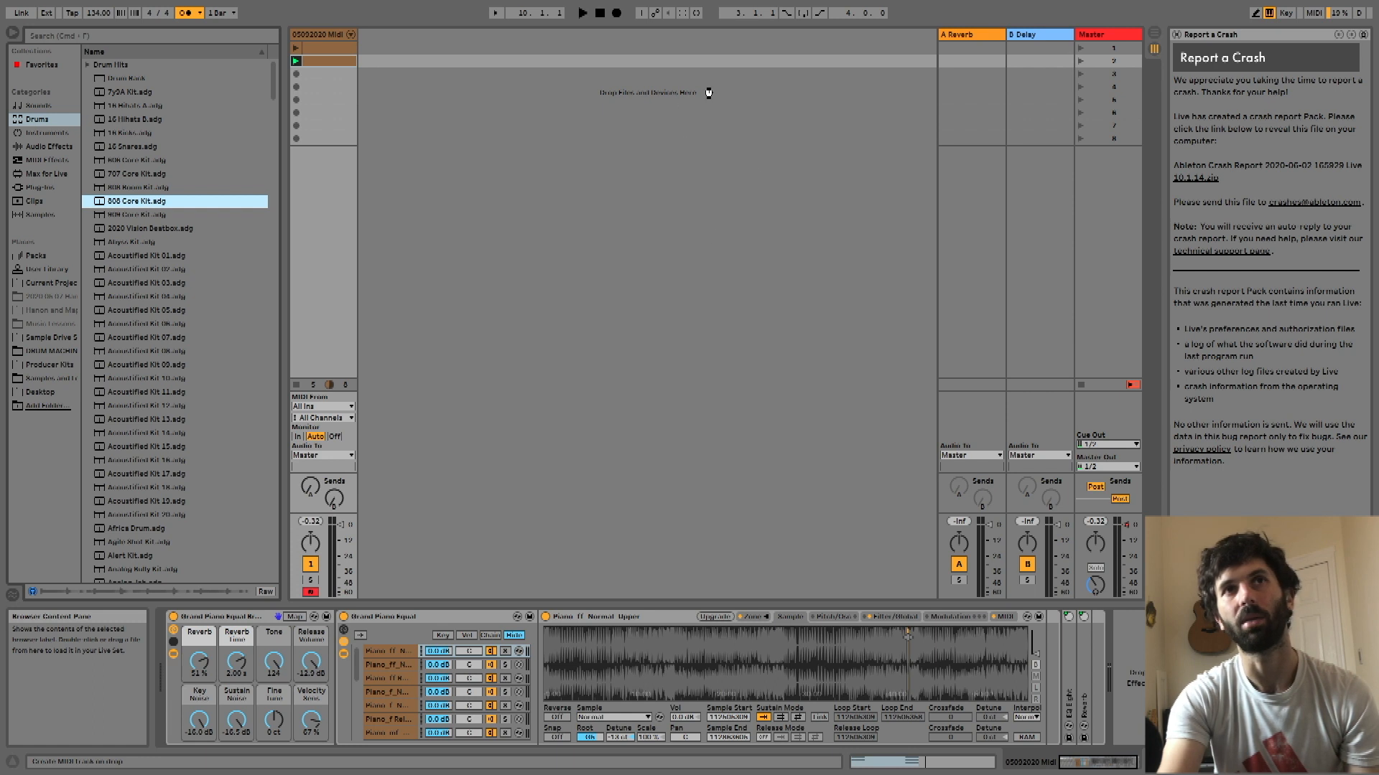
left_click_drag(665, 174, 535, 111)
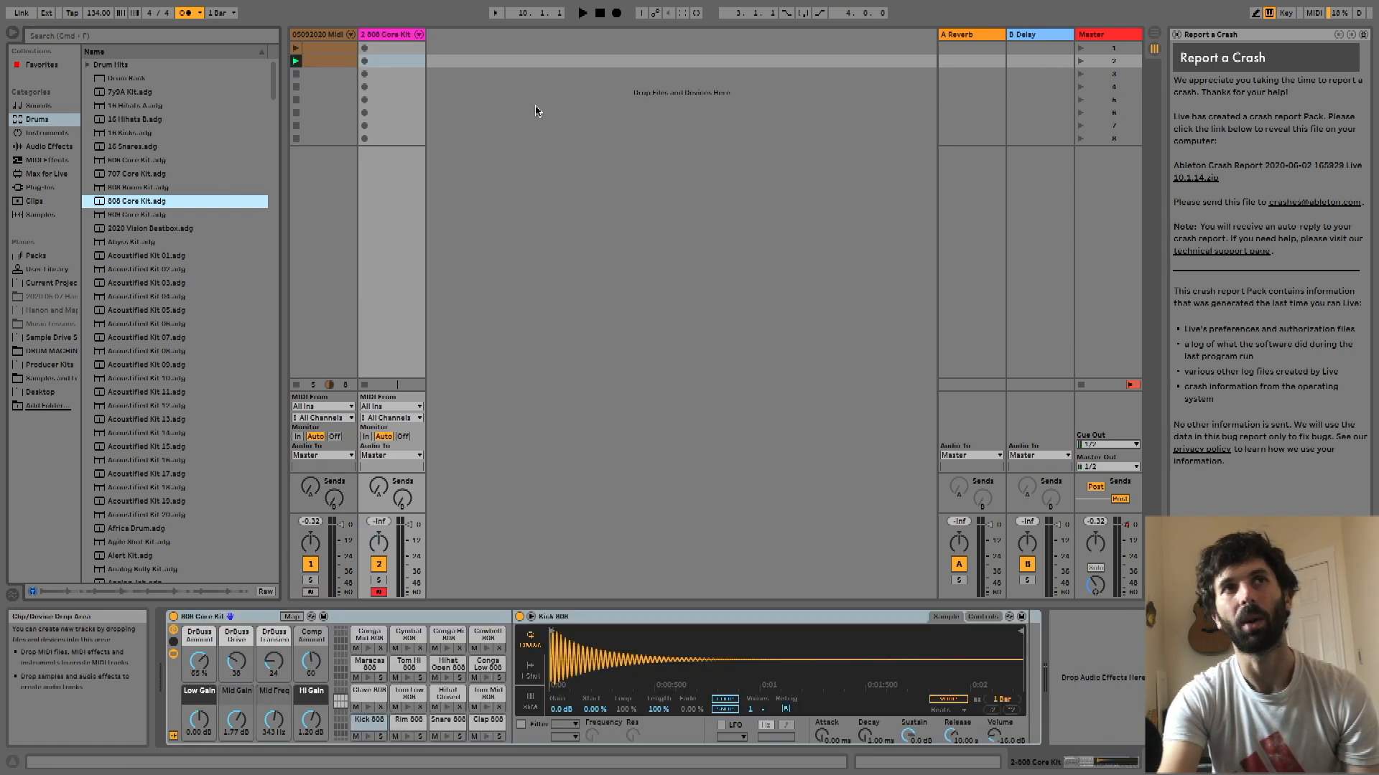
Create an empty MIDI clip in the drum track's second slot and close the crash report
double_click(379, 63)
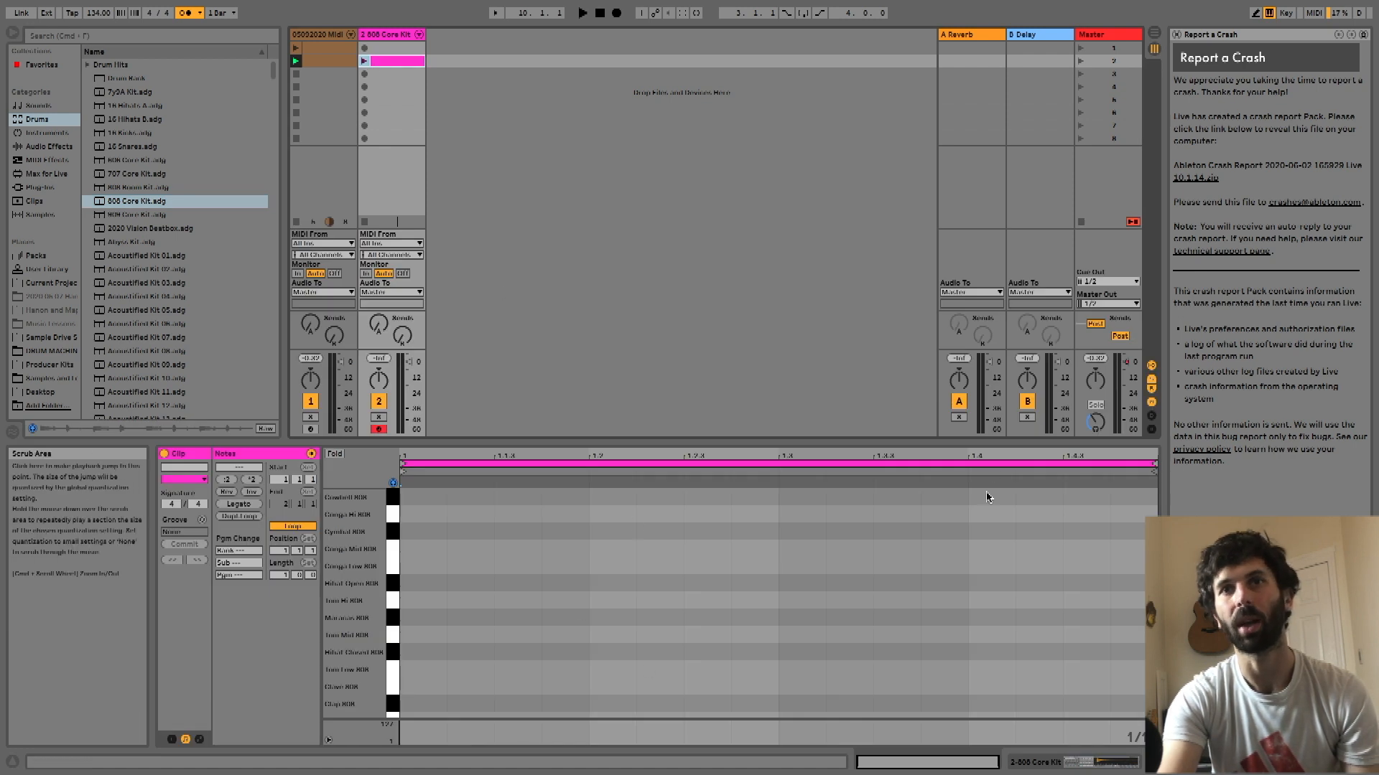
left_click(1176, 34)
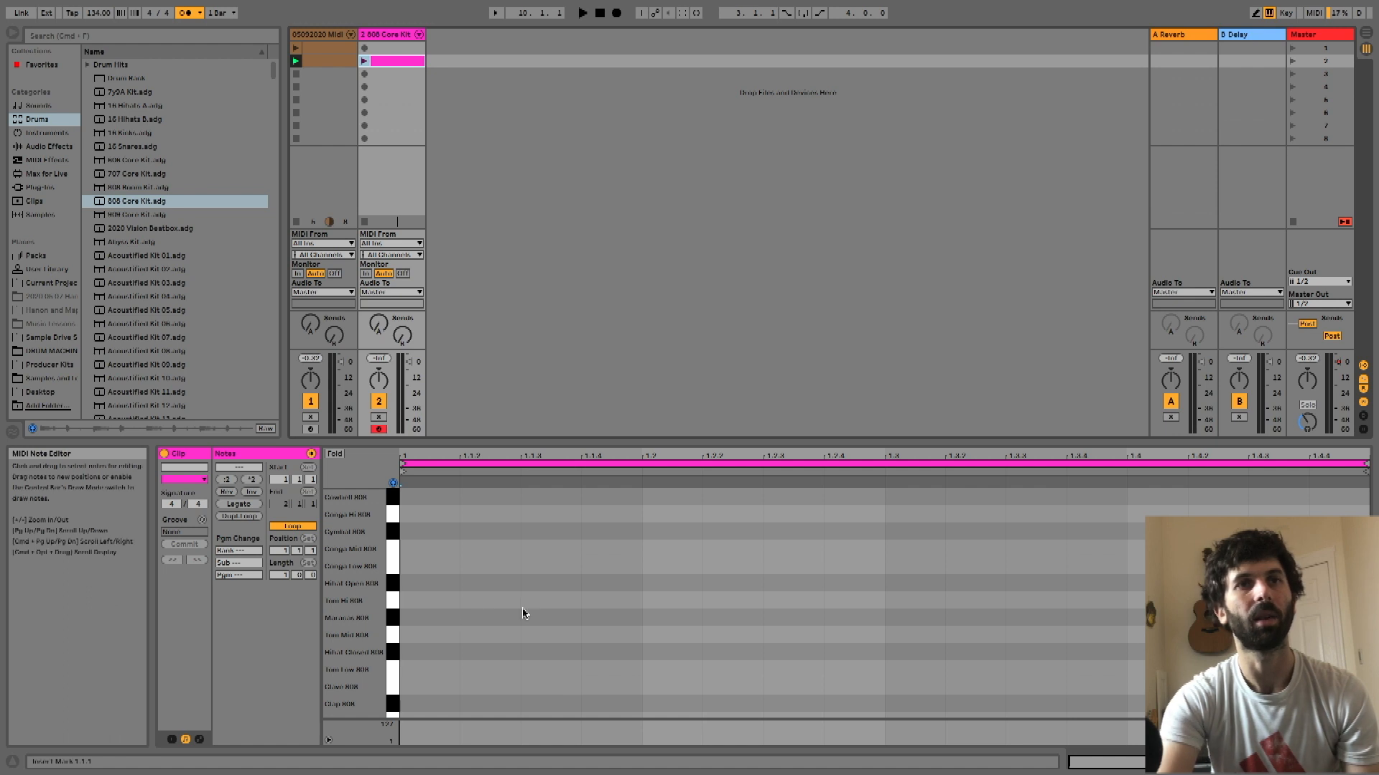
Audition the 808 kit's Conga Low and Hihat Open sounds over the playing piano clip
key("space")
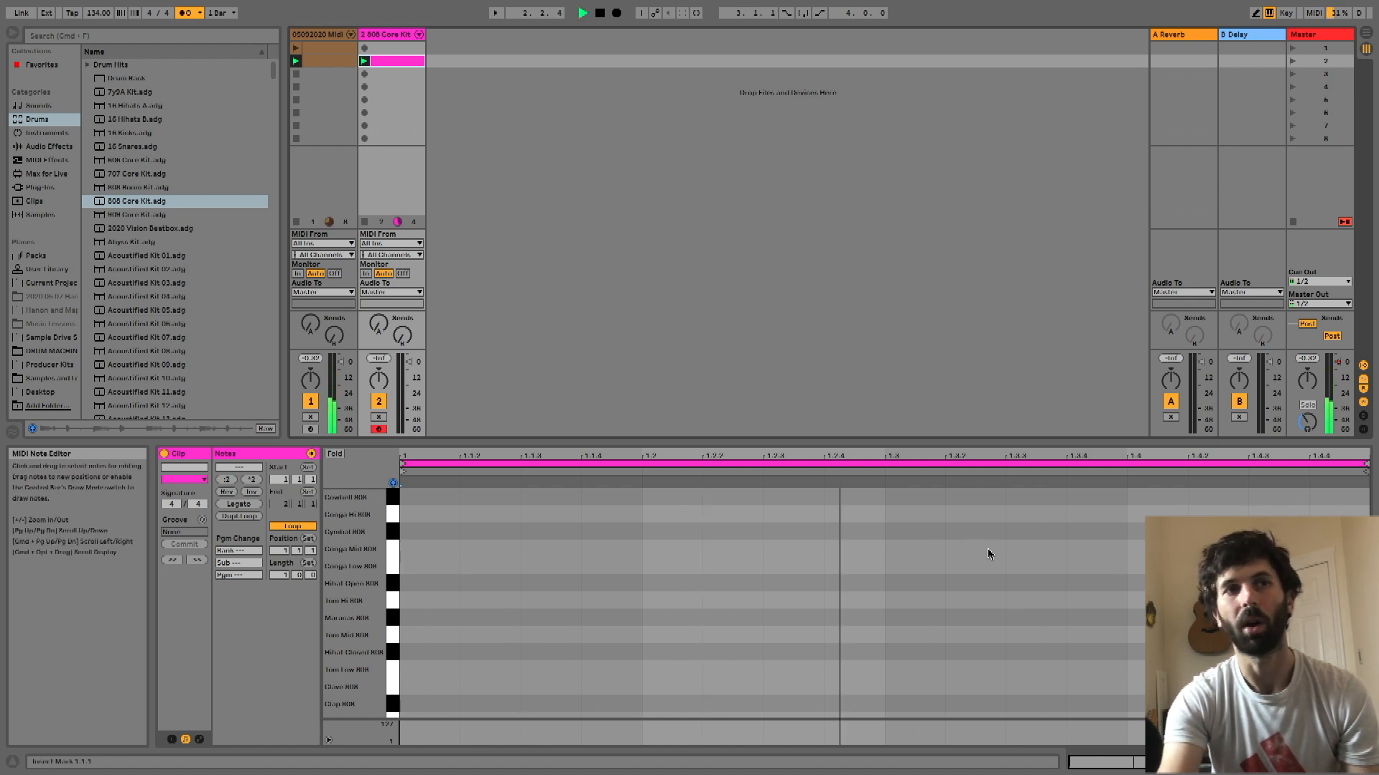
left_click(393, 573)
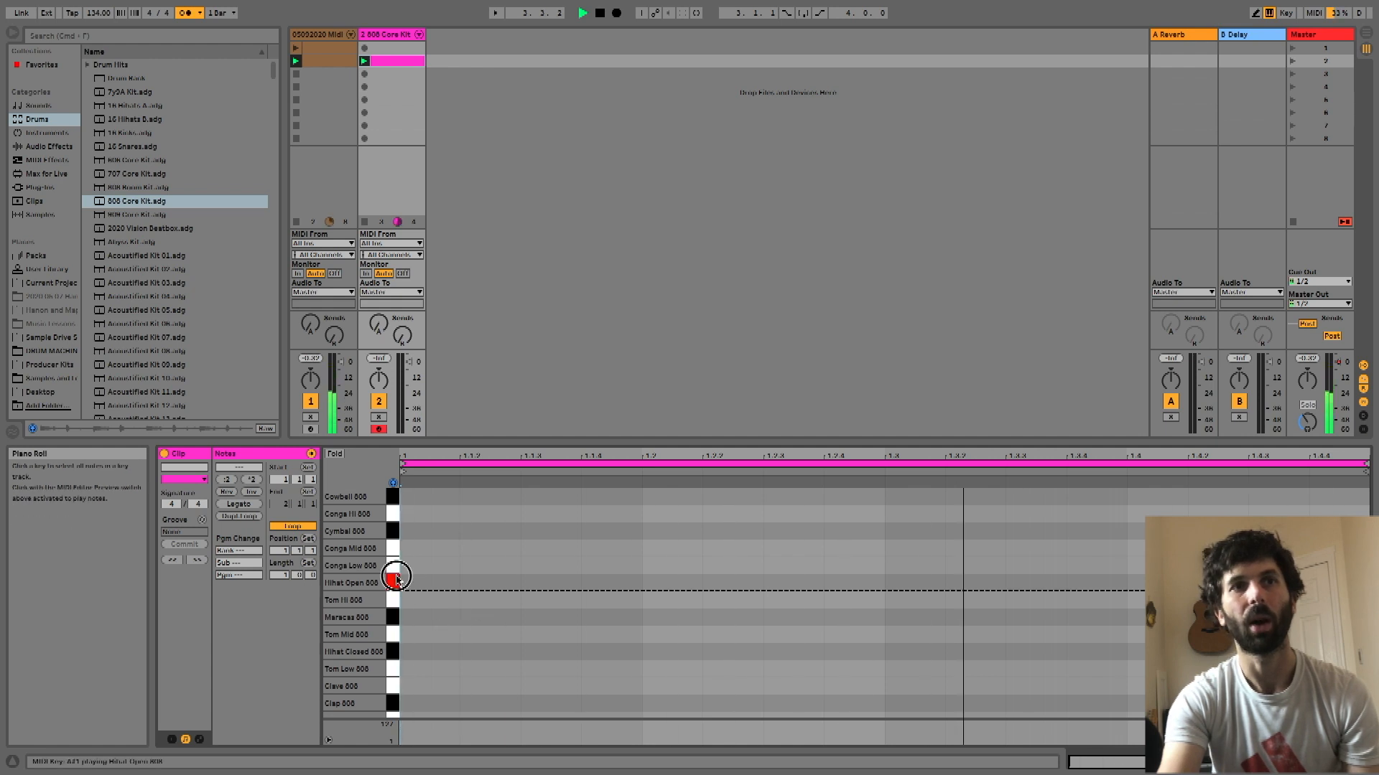
left_click(393, 571)
left_click(395, 588)
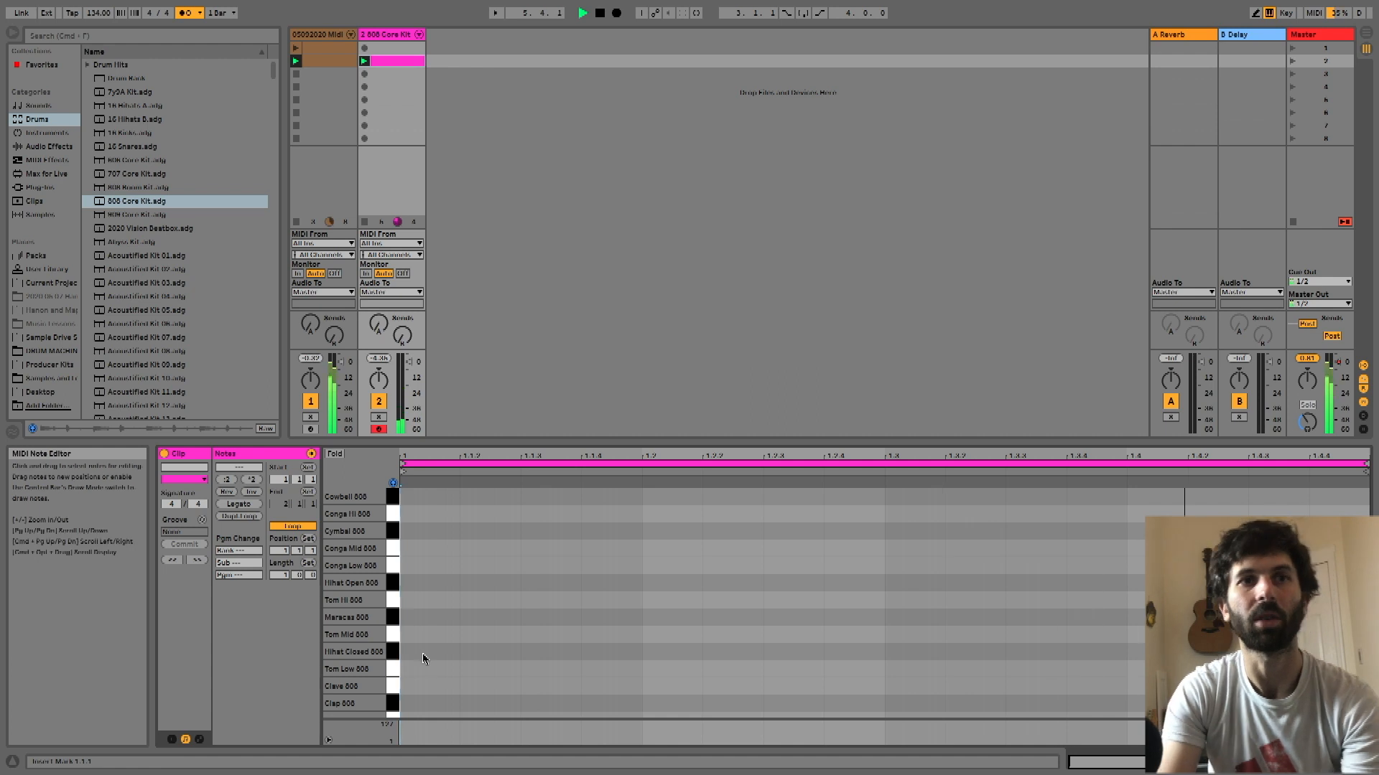
Fill the bar with sixteenth-note Hihat Closed 808 hits, play them back and move the clip to the drum track's third slot
key("b")
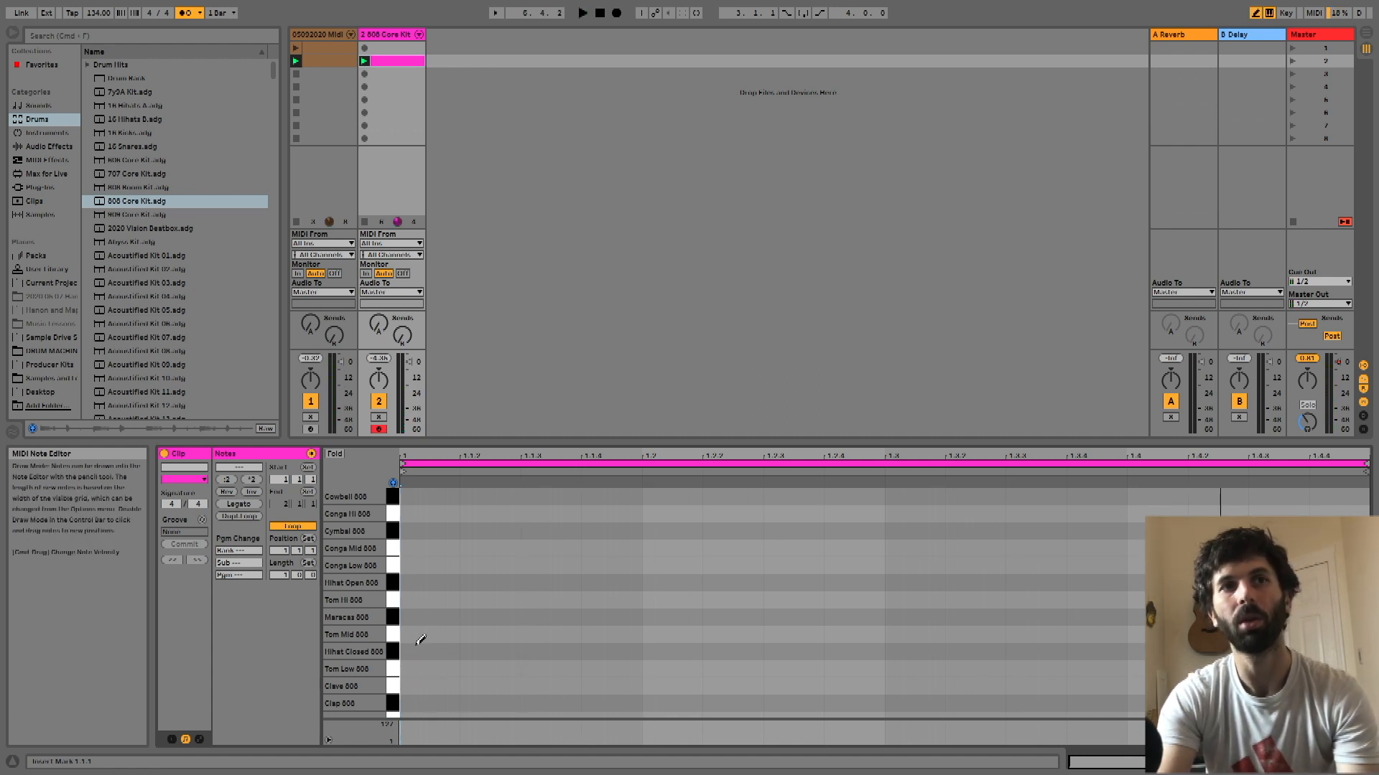
left_click_drag(422, 647, 1322, 650)
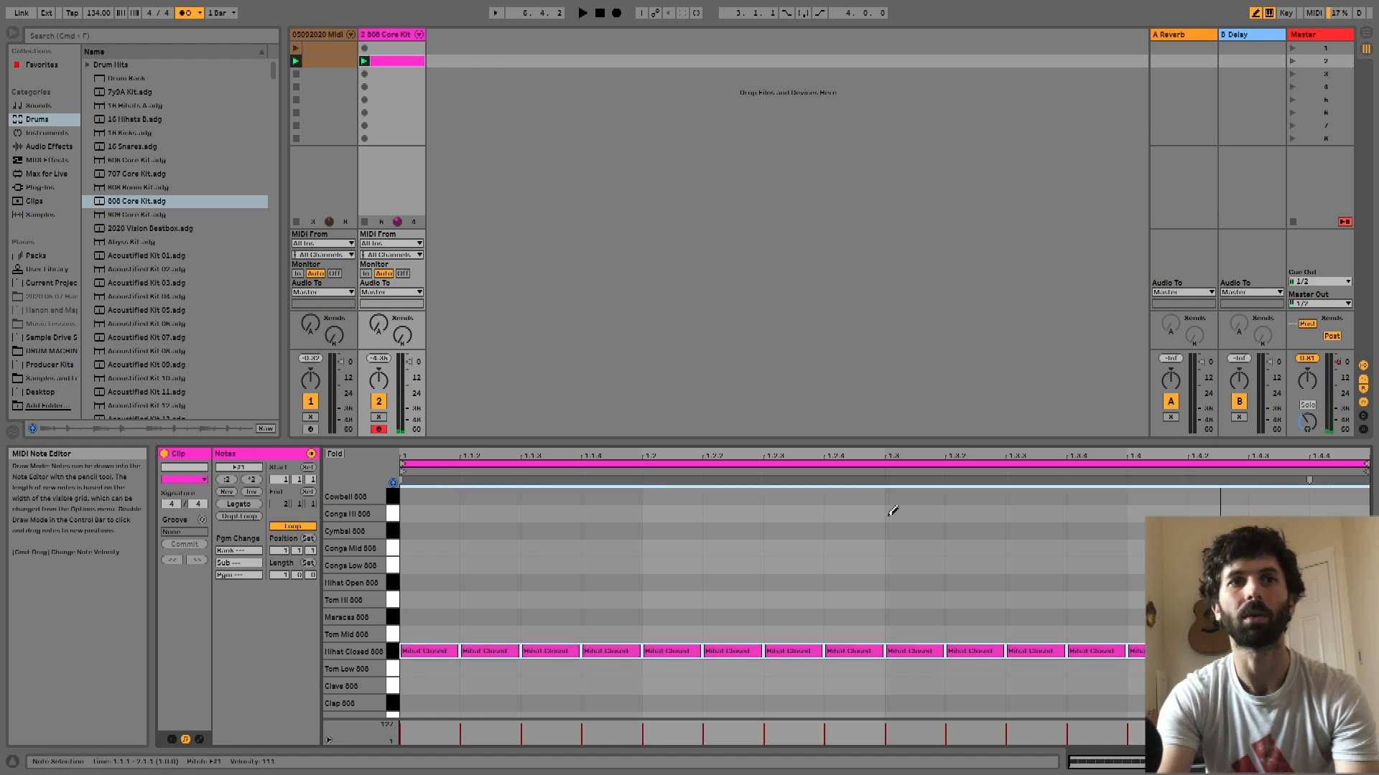
key("space")
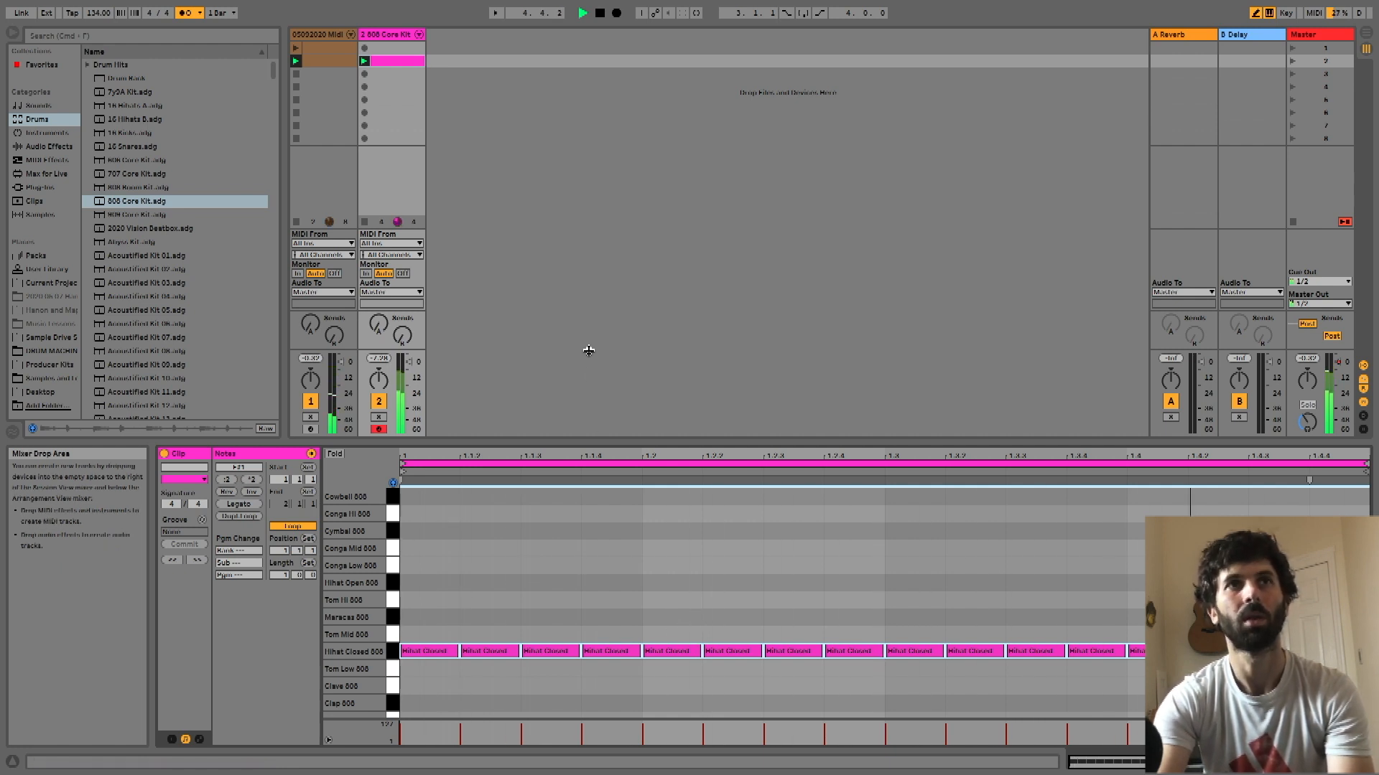
left_click_drag(394, 62, 380, 75)
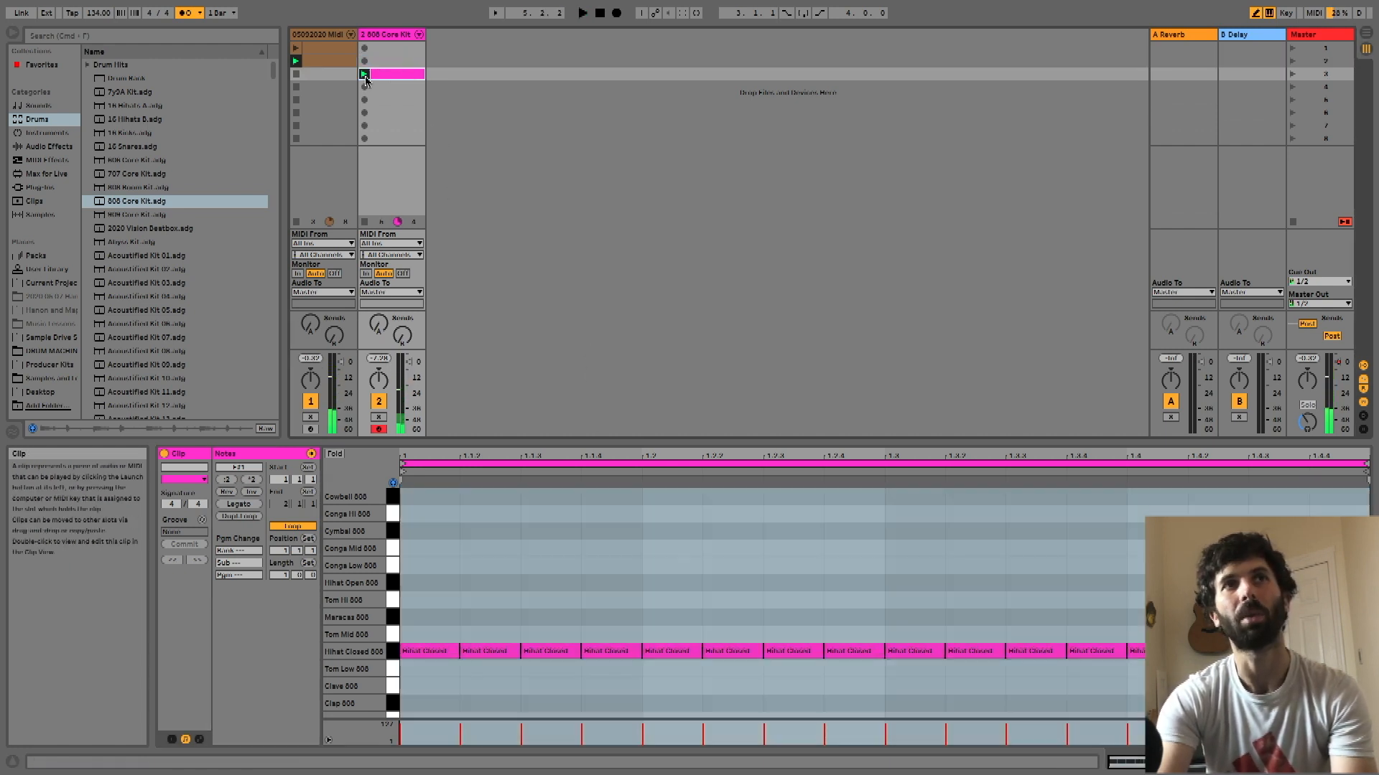
Create a one-bar MIDI clip in the drum track's second slot, add Clap 808 hits on beats 2 and 4, and launch it
double_click(384, 65)
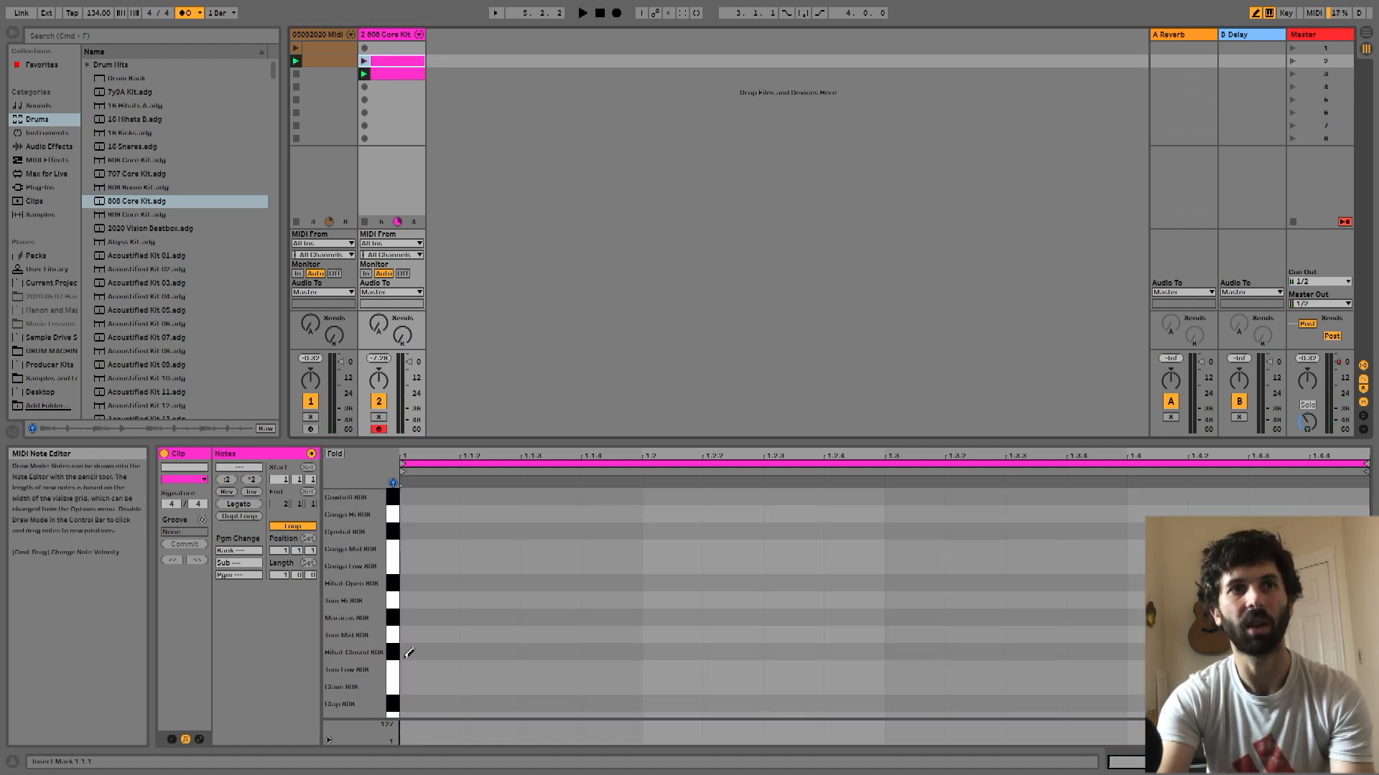
left_click(394, 704)
left_click(650, 704)
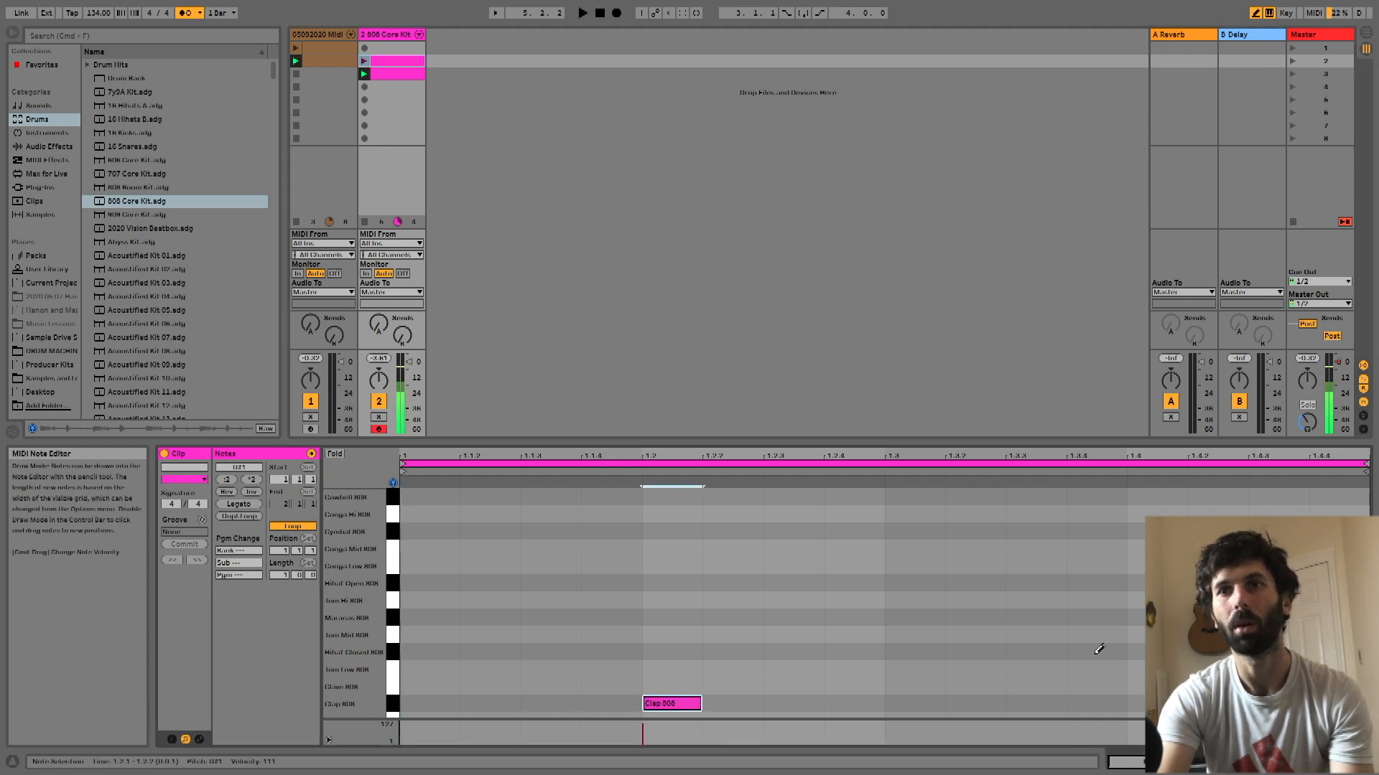
left_click(1134, 704)
left_click(1144, 713)
key("space")
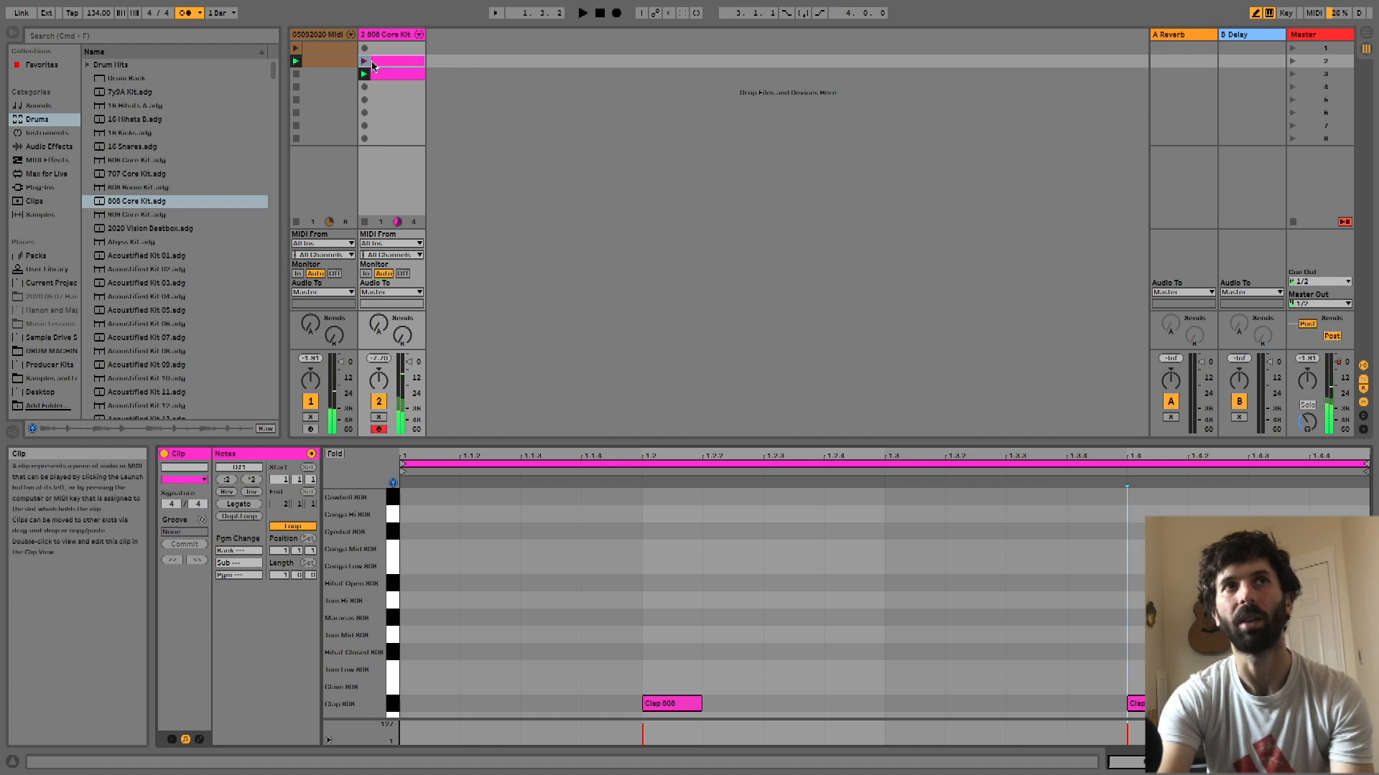
left_click(364, 61)
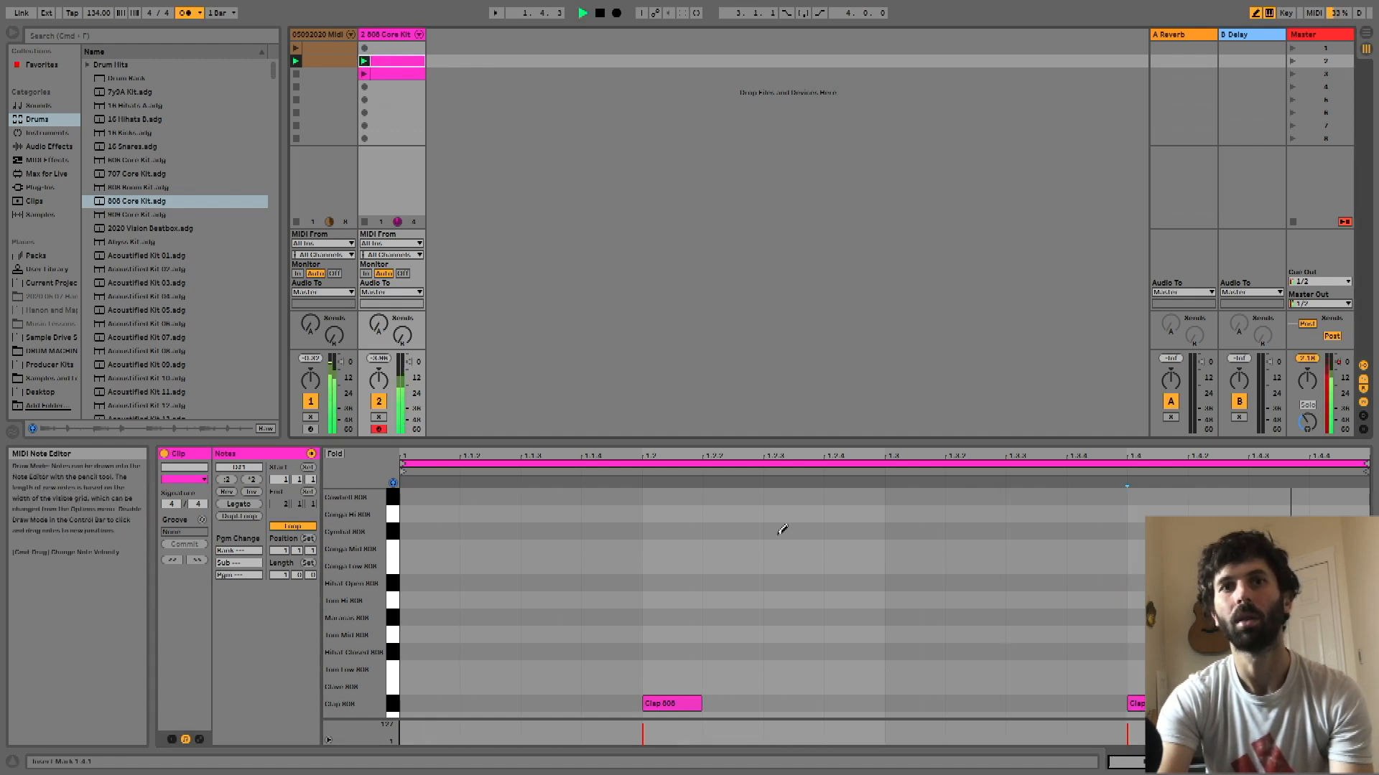
Replace the claps on beats 2 and 4 with a single Clap 808 hit on beat 3 and play the clip
left_click_drag(670, 701, 906, 703)
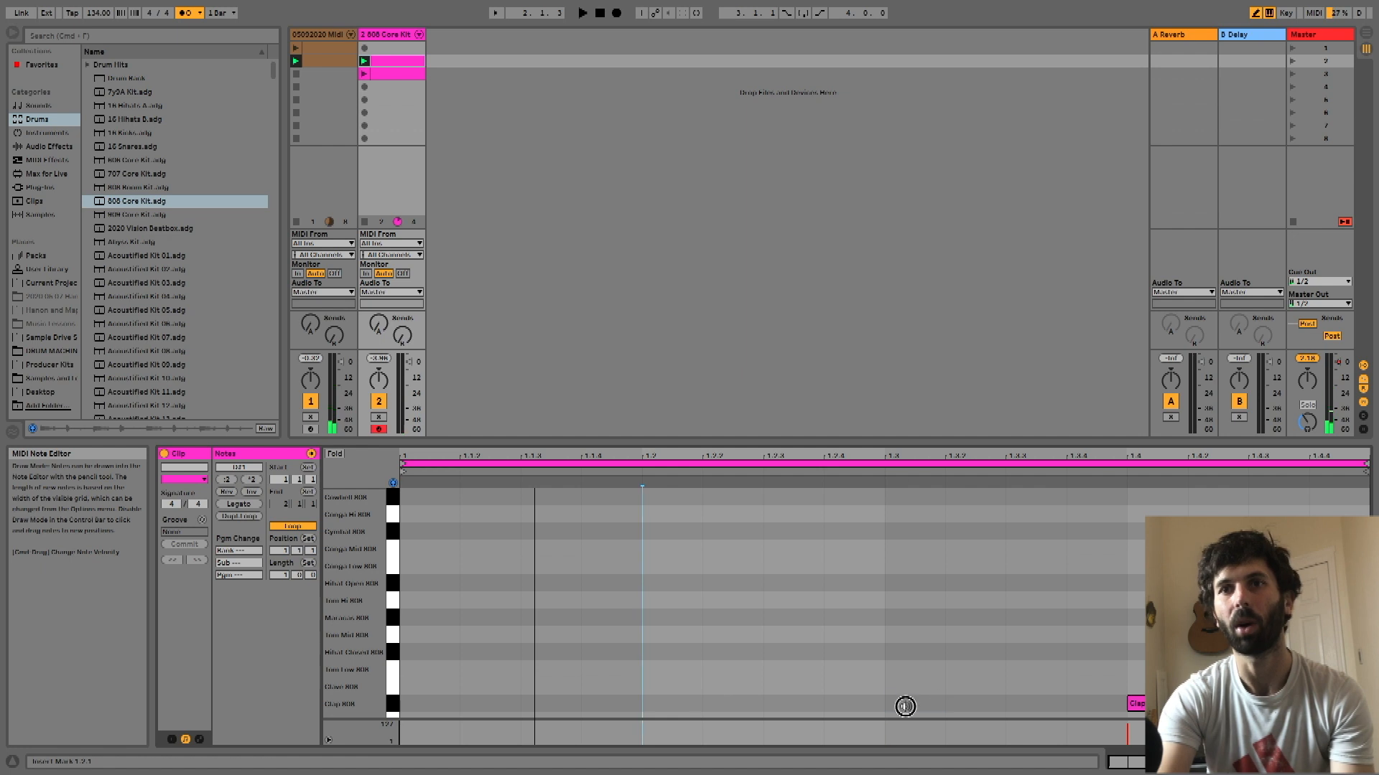
left_click(1133, 701)
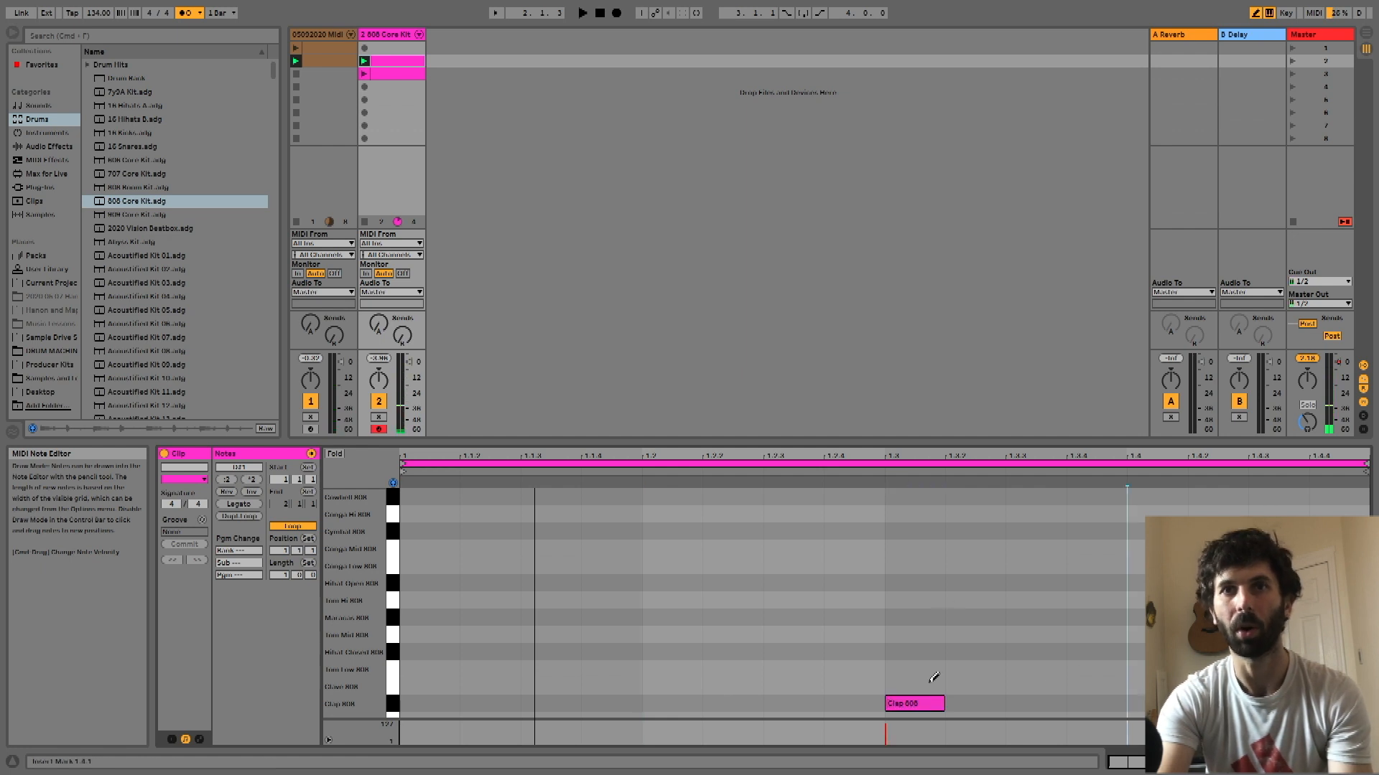
key("space")
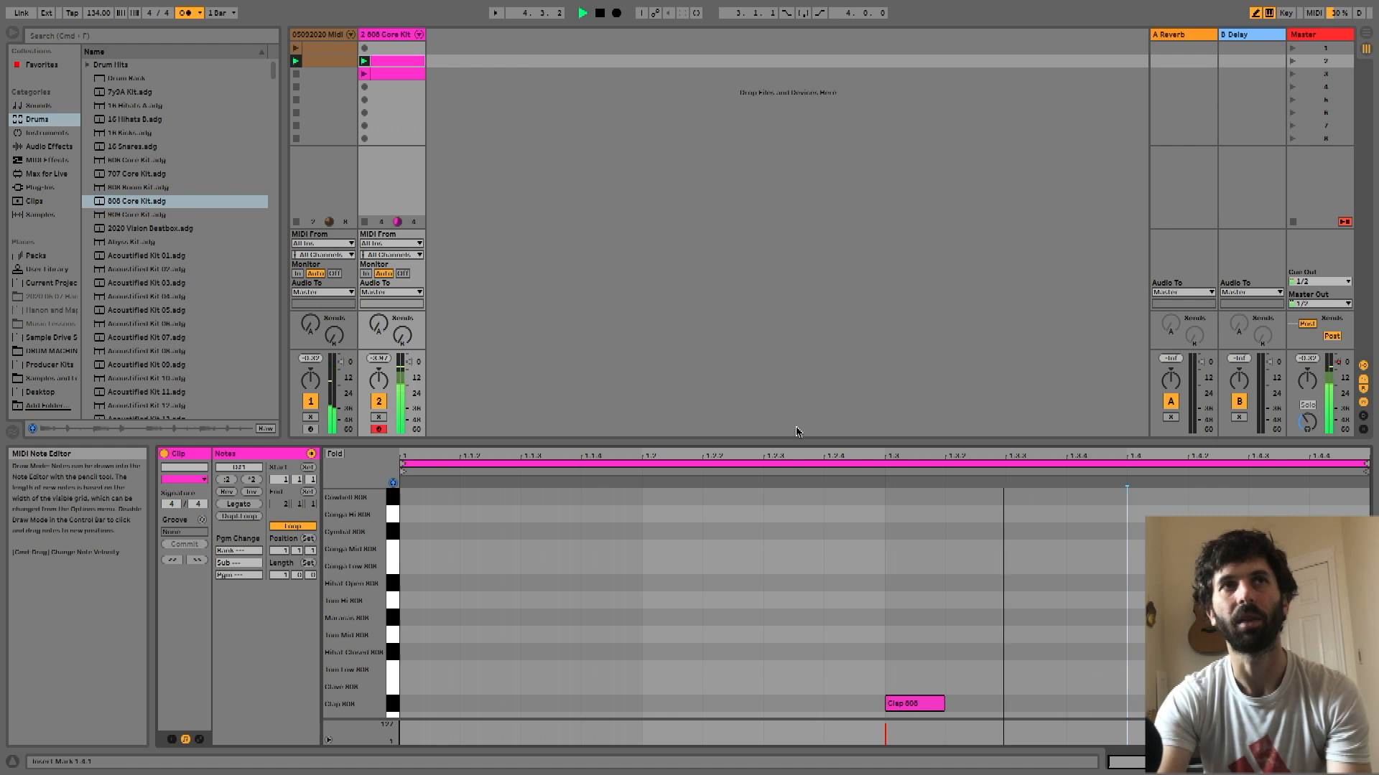
Delete the hi-hat clip in the drum track's third slot, duplicate the clap clip into that slot and launch the copy
left_click(401, 74)
key("Delete")
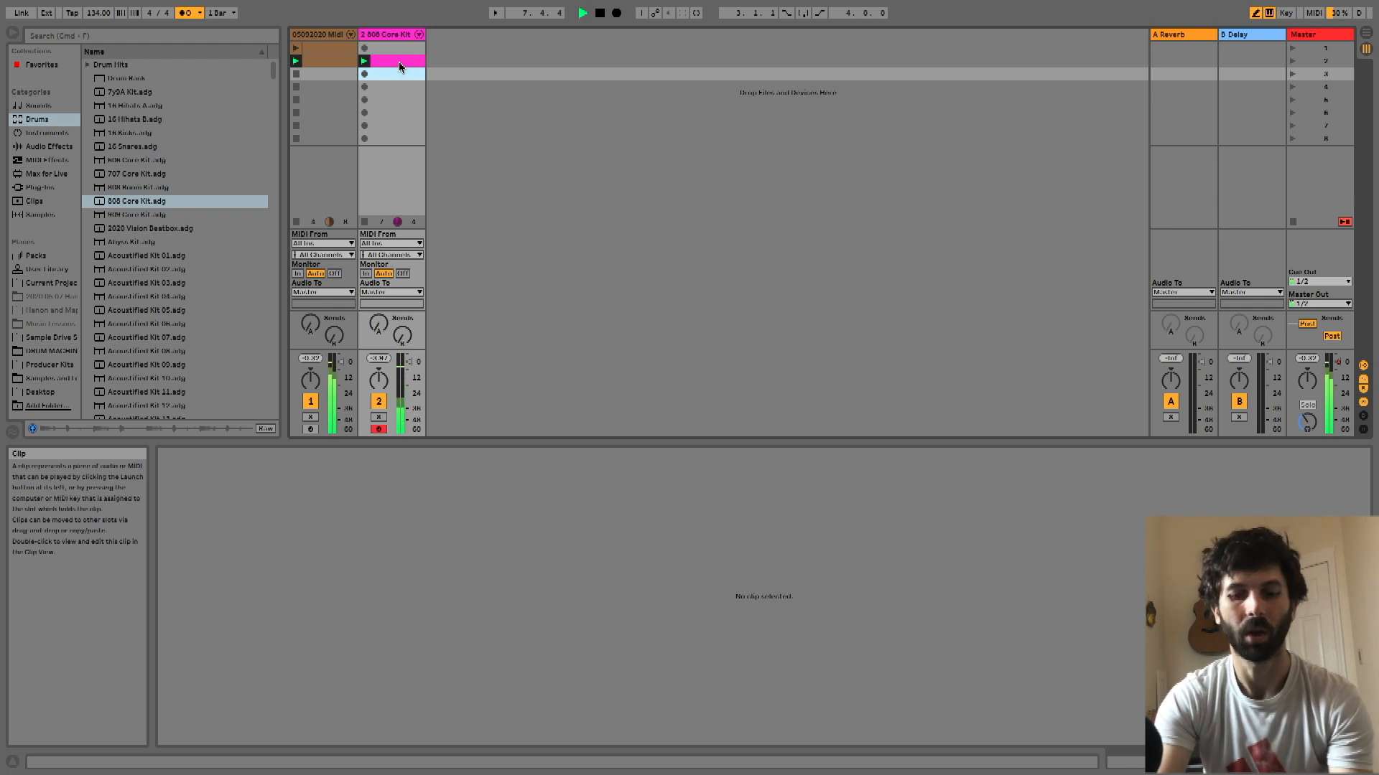
left_click(401, 67)
key("super+d")
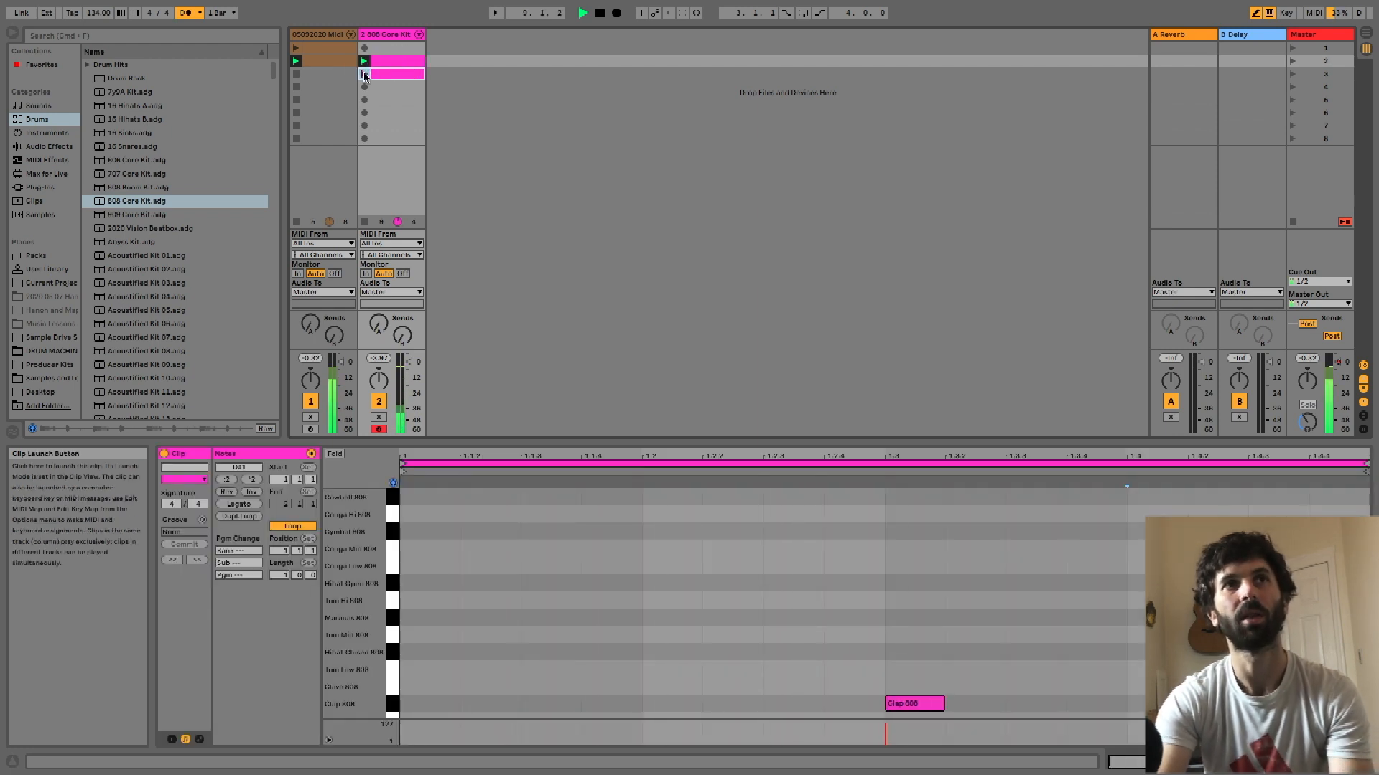
left_click(365, 75)
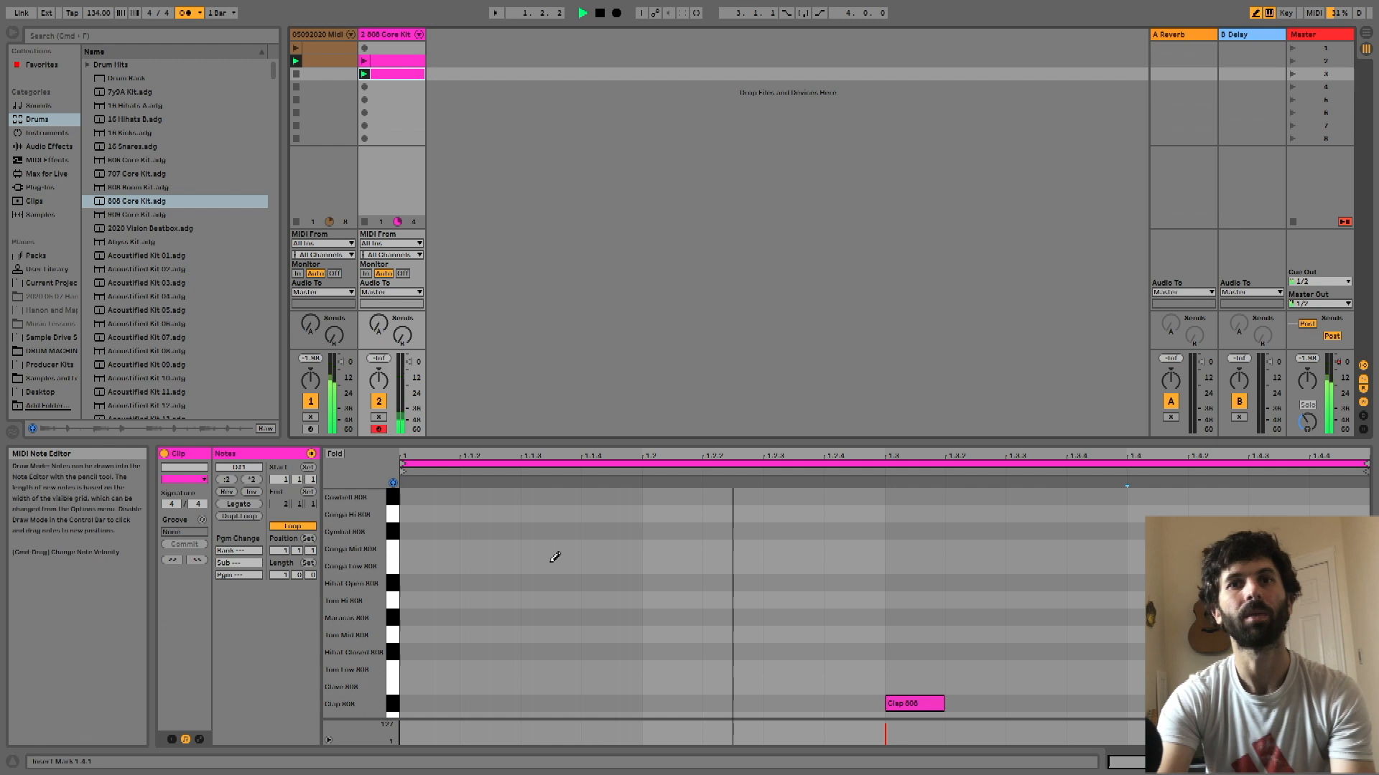
Fill the copied clip's bar with eighth-note Hihat Closed 808 hits and play it back
scroll(696, 682, "down", 1)
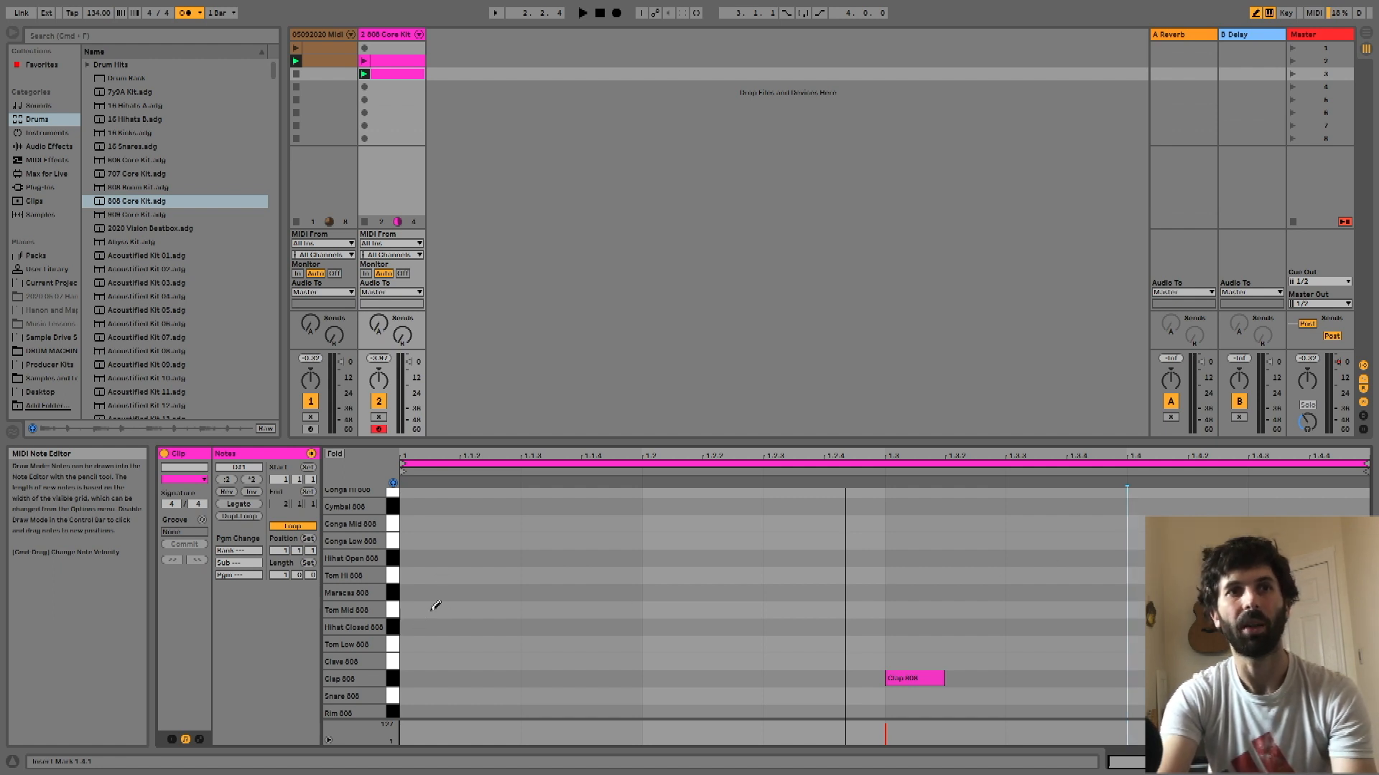
left_click_drag(419, 629, 1140, 627)
key("space")
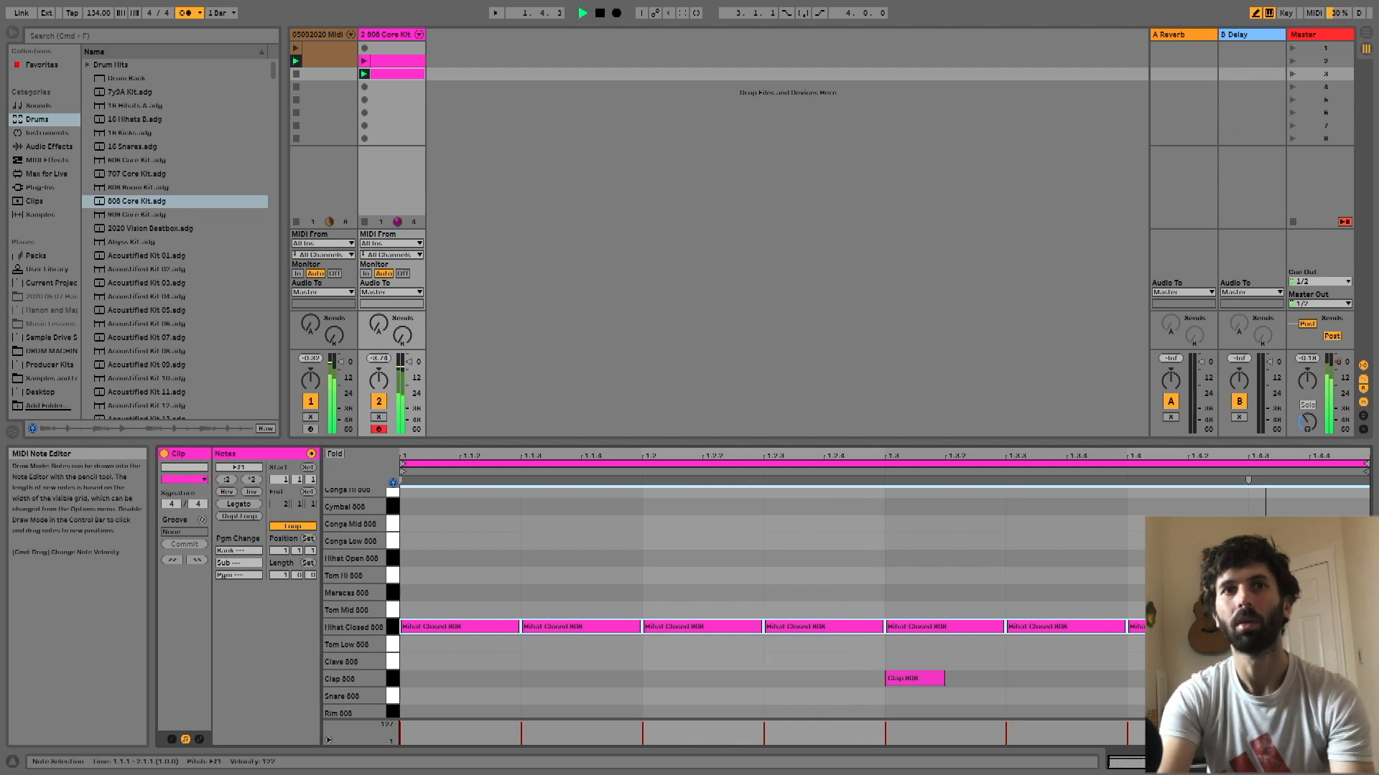
Duplicate the one-bar drum loop with its notes to make the clip two bars long
left_click(971, 464)
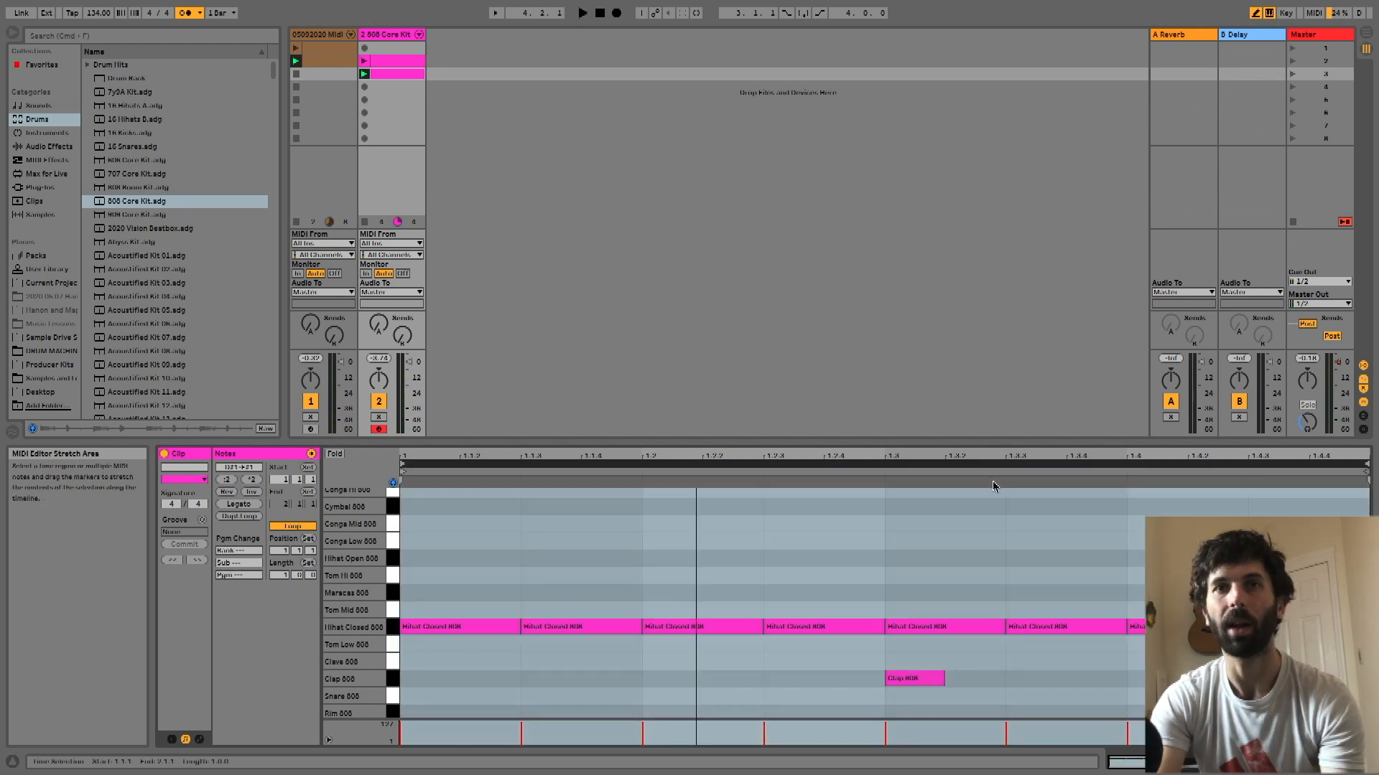
key("super+d")
key("space")
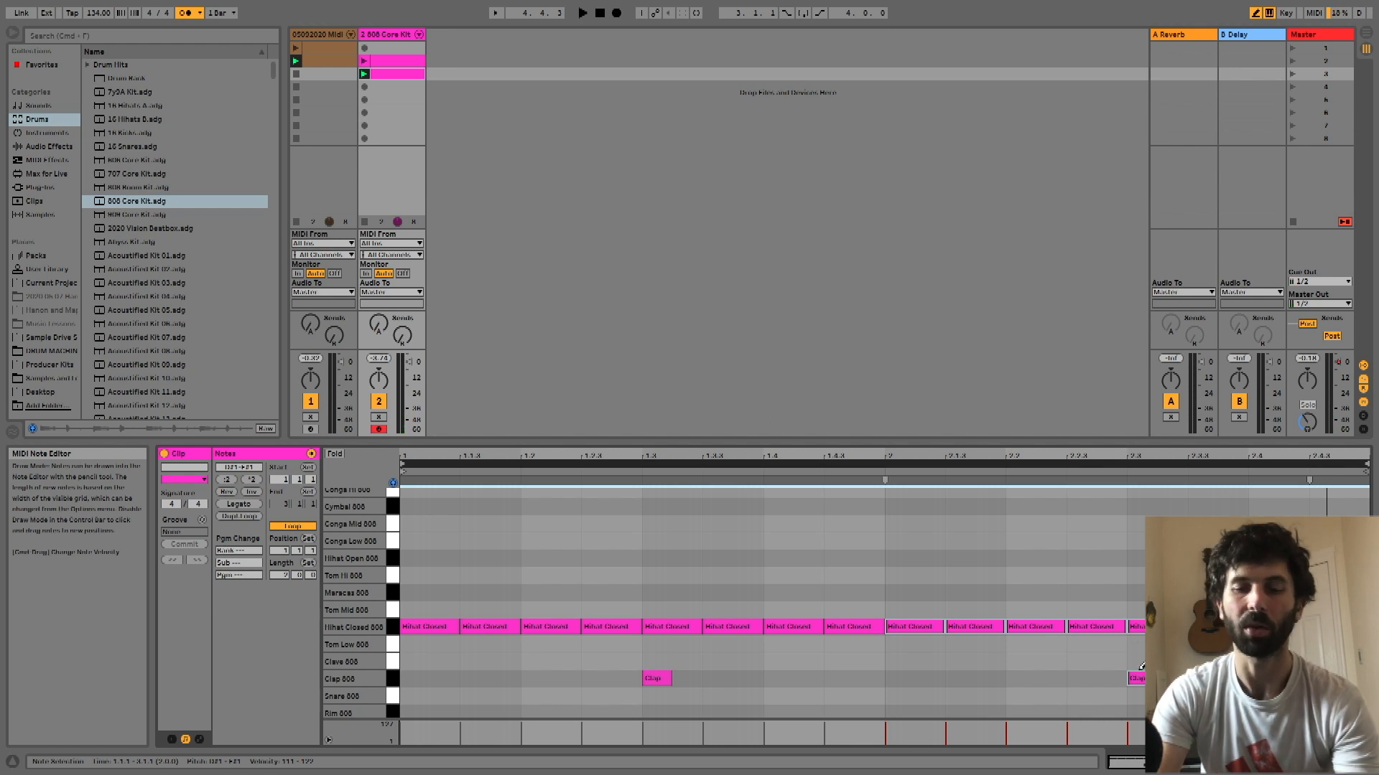
Replace the Hihat Closed 808 note at 2.2.3 with a roll of four thirty-second notes and play it back
left_click(1083, 627)
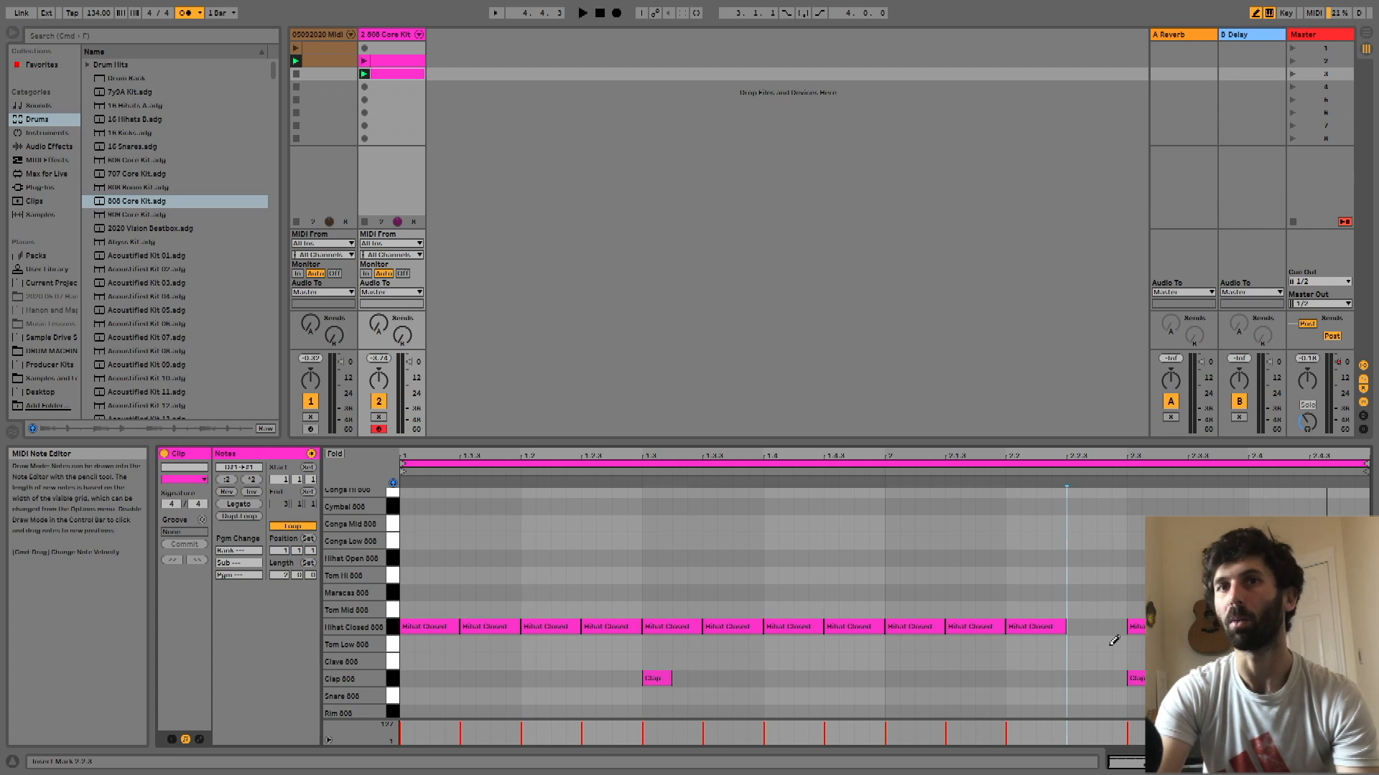
left_click_drag(1081, 628, 1105, 627)
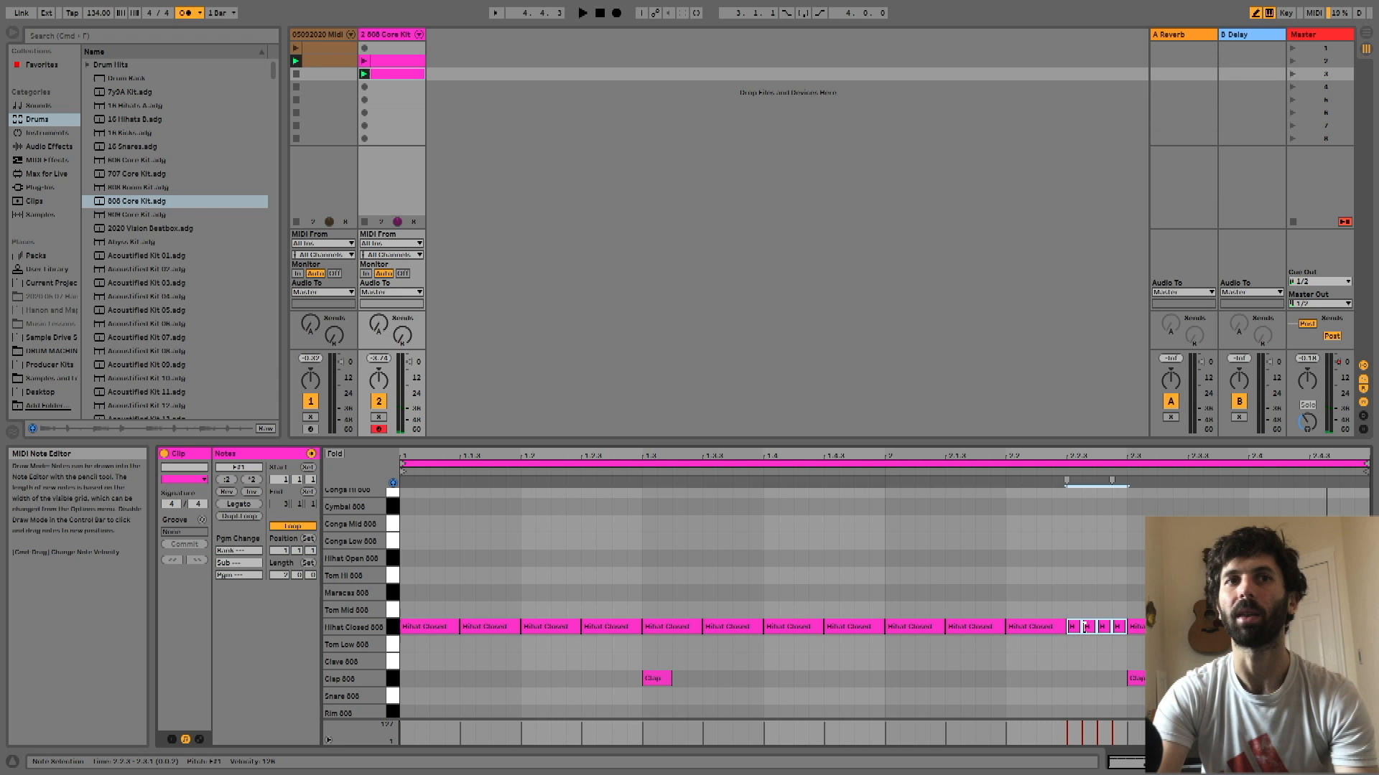
key("space")
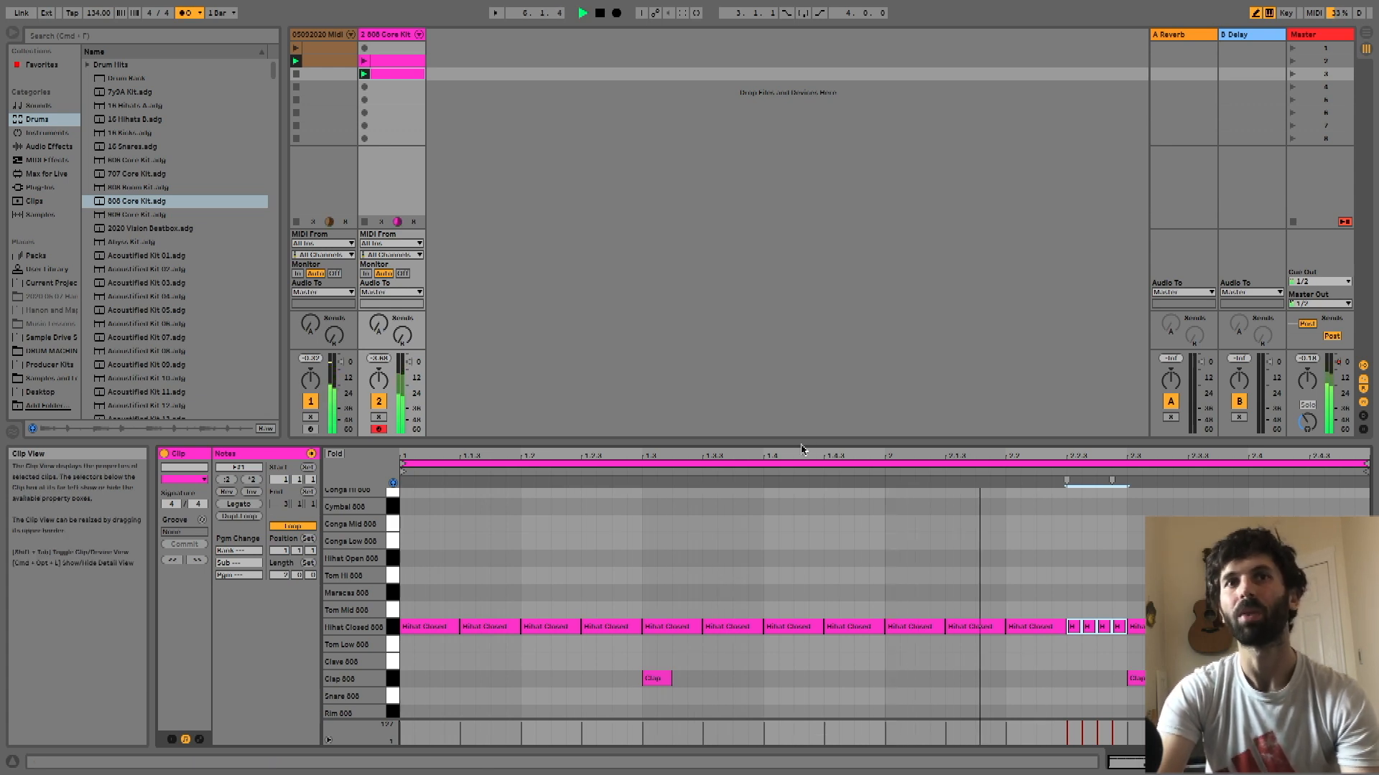
Duplicate the loop to four bars, replace the closed hi-hats on beat 4.4 with a three-note triplet and play it back
left_click(789, 463)
key("super+d")
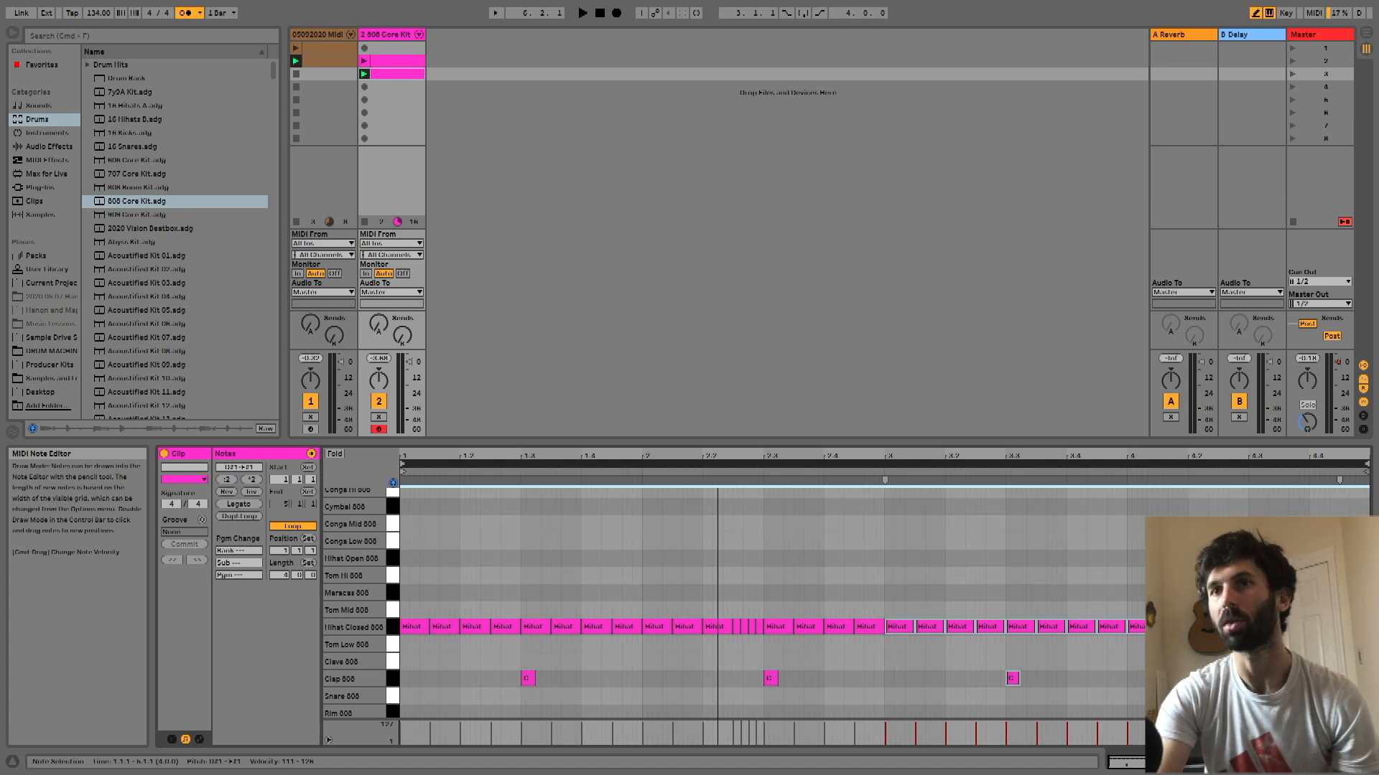
left_click(1329, 626)
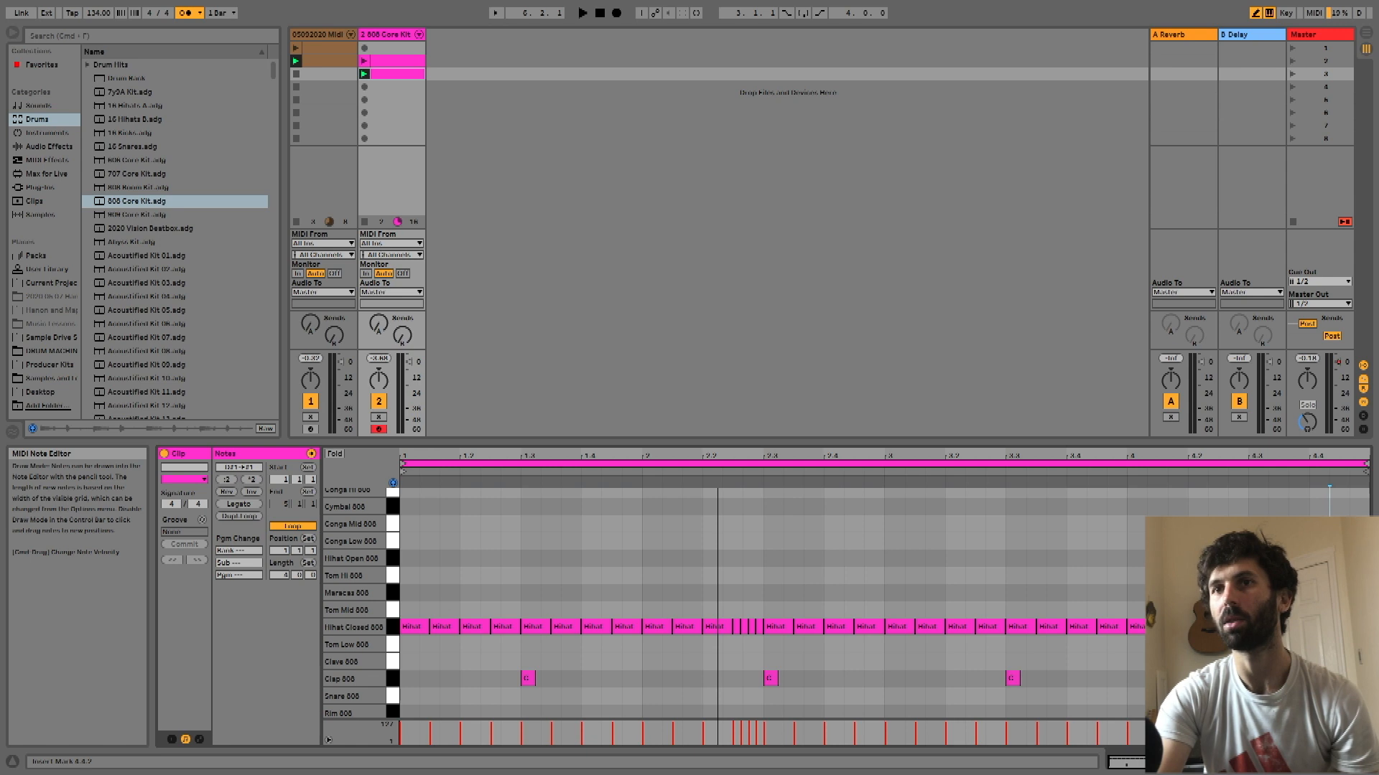
left_click_drag(1318, 627, 1357, 627)
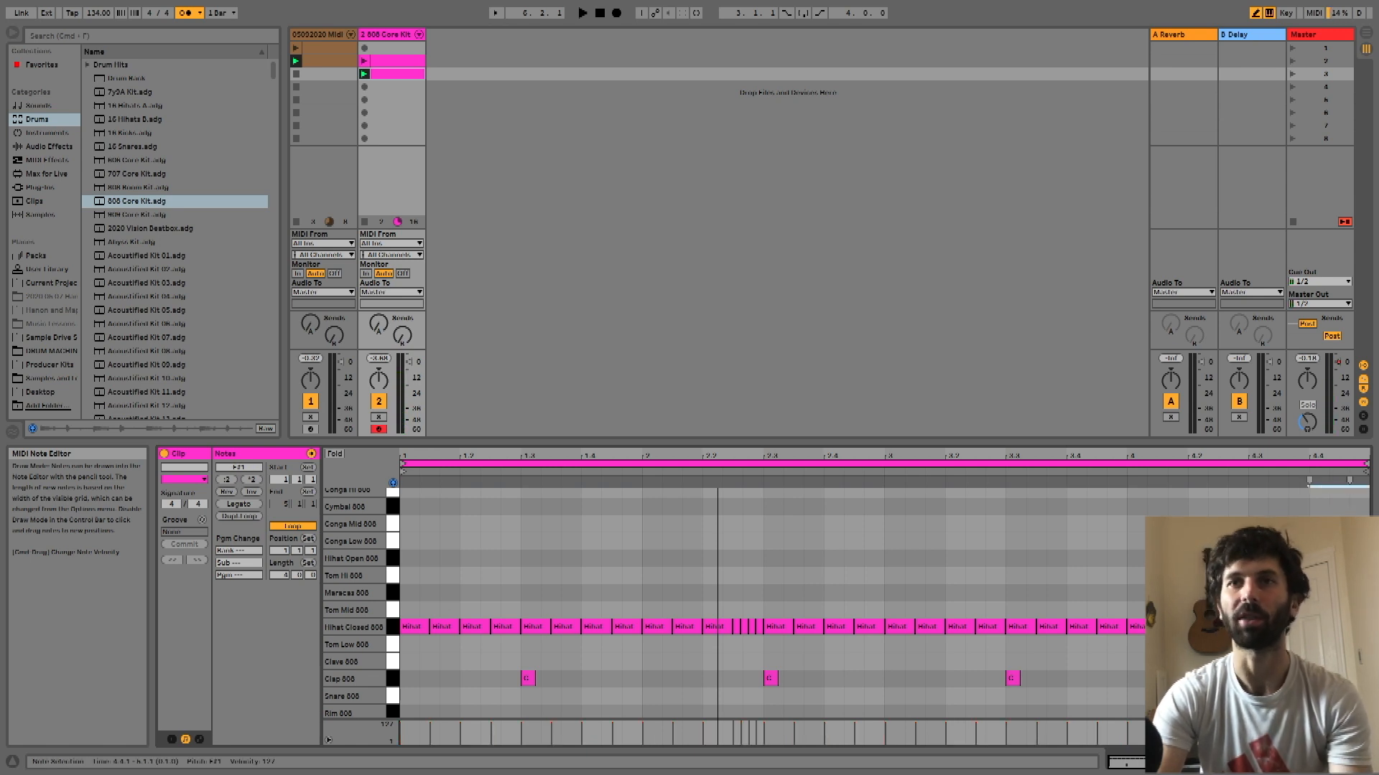
key("space")
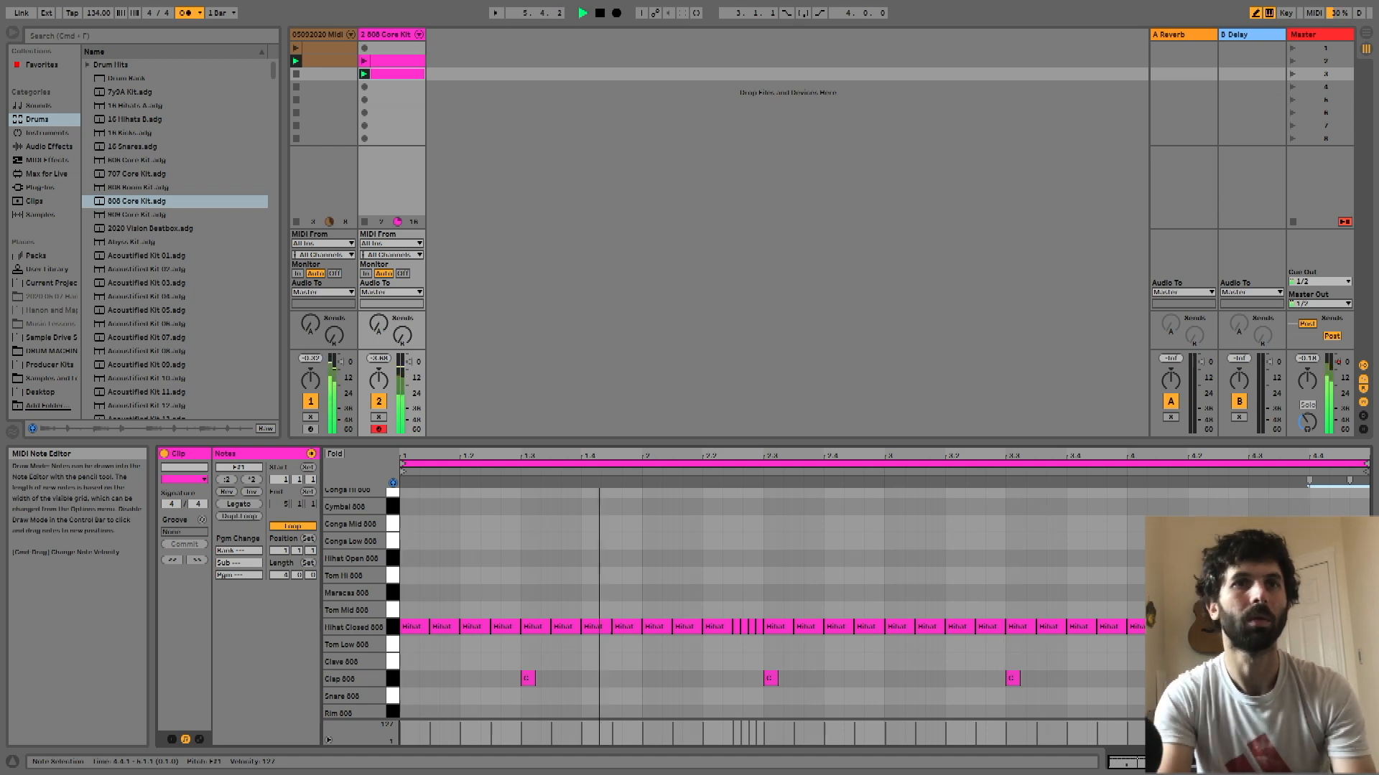
Replace the closed hi-hats on the first bar's second beat with a three-note triplet while the clip plays
left_click(488, 624)
left_click_drag(474, 628, 522, 630)
key("space")
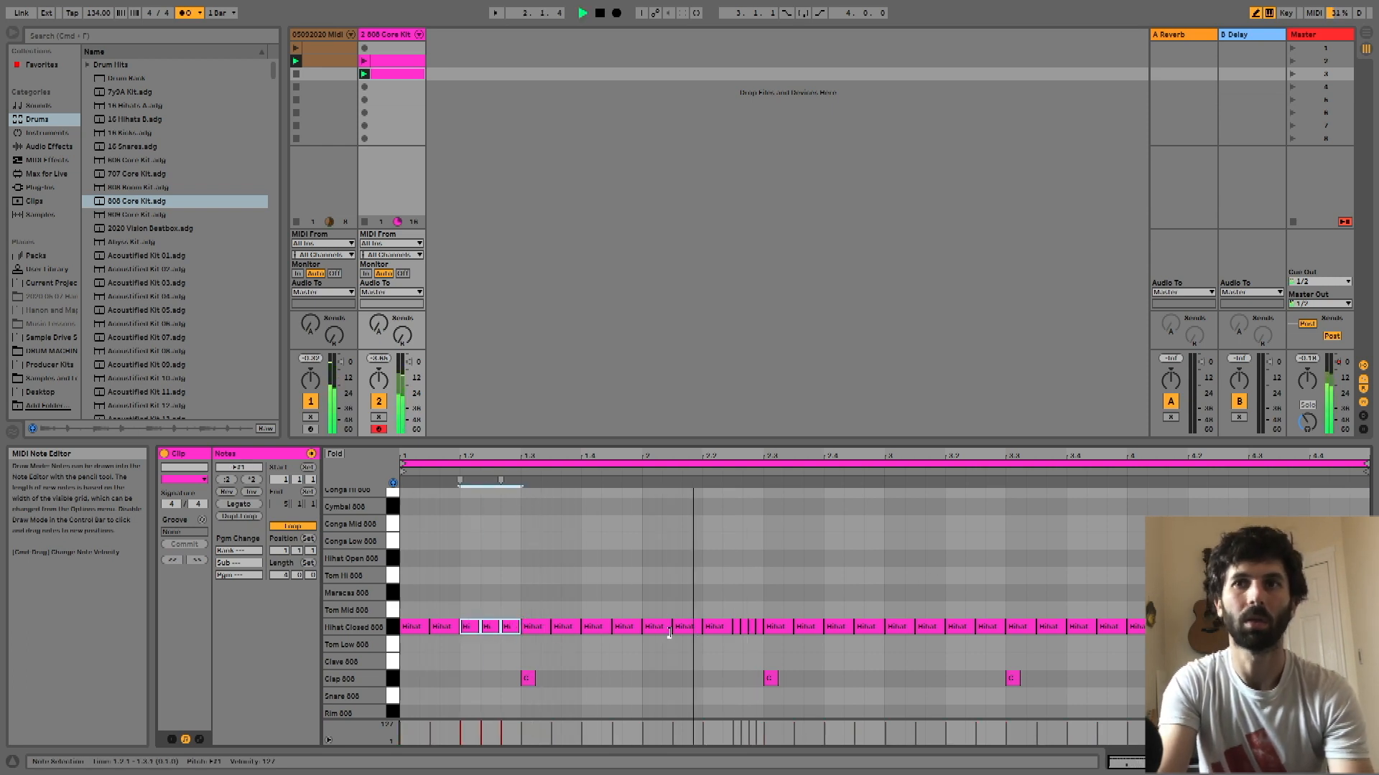
Redraw the closed hi-hats from 4.4.3 to the end of the fourth bar as a faster roll and listen to it
left_click(1357, 627)
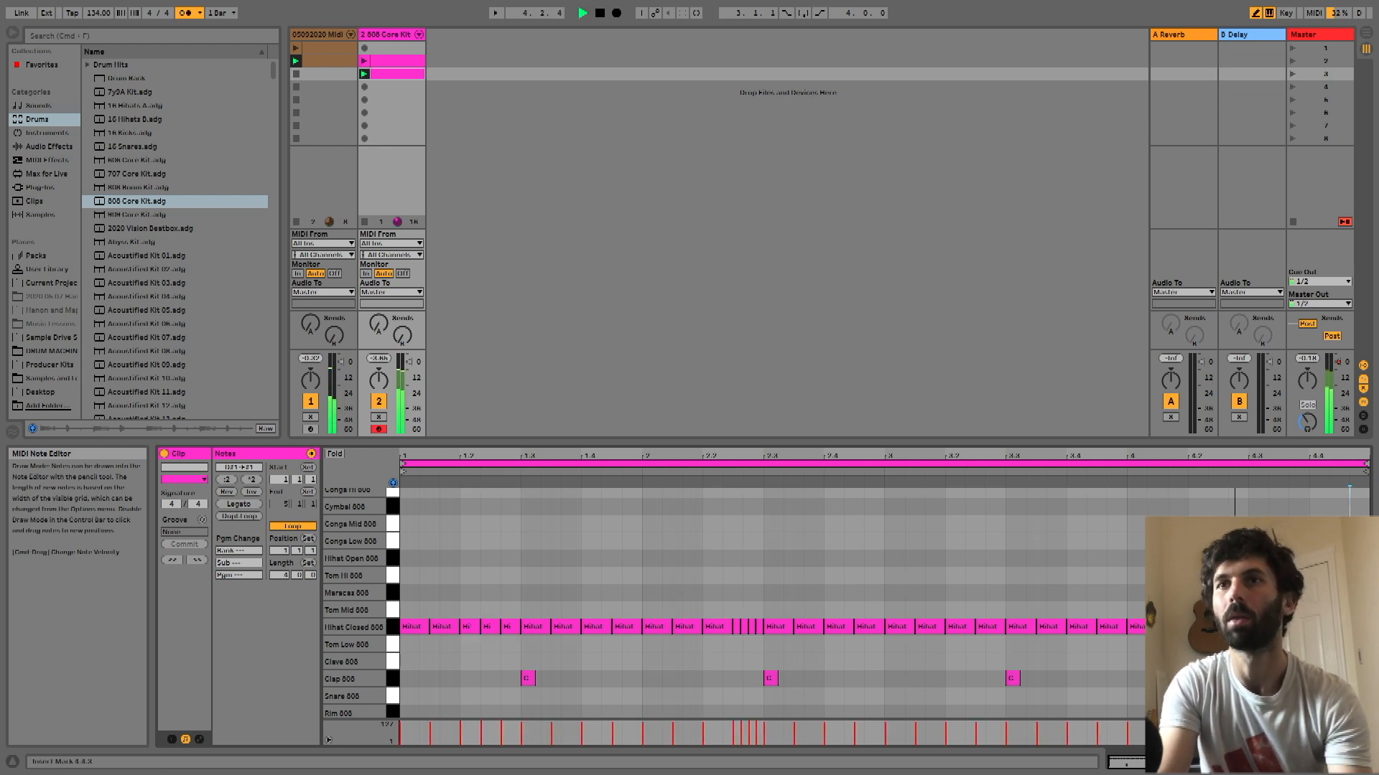
key("super+z")
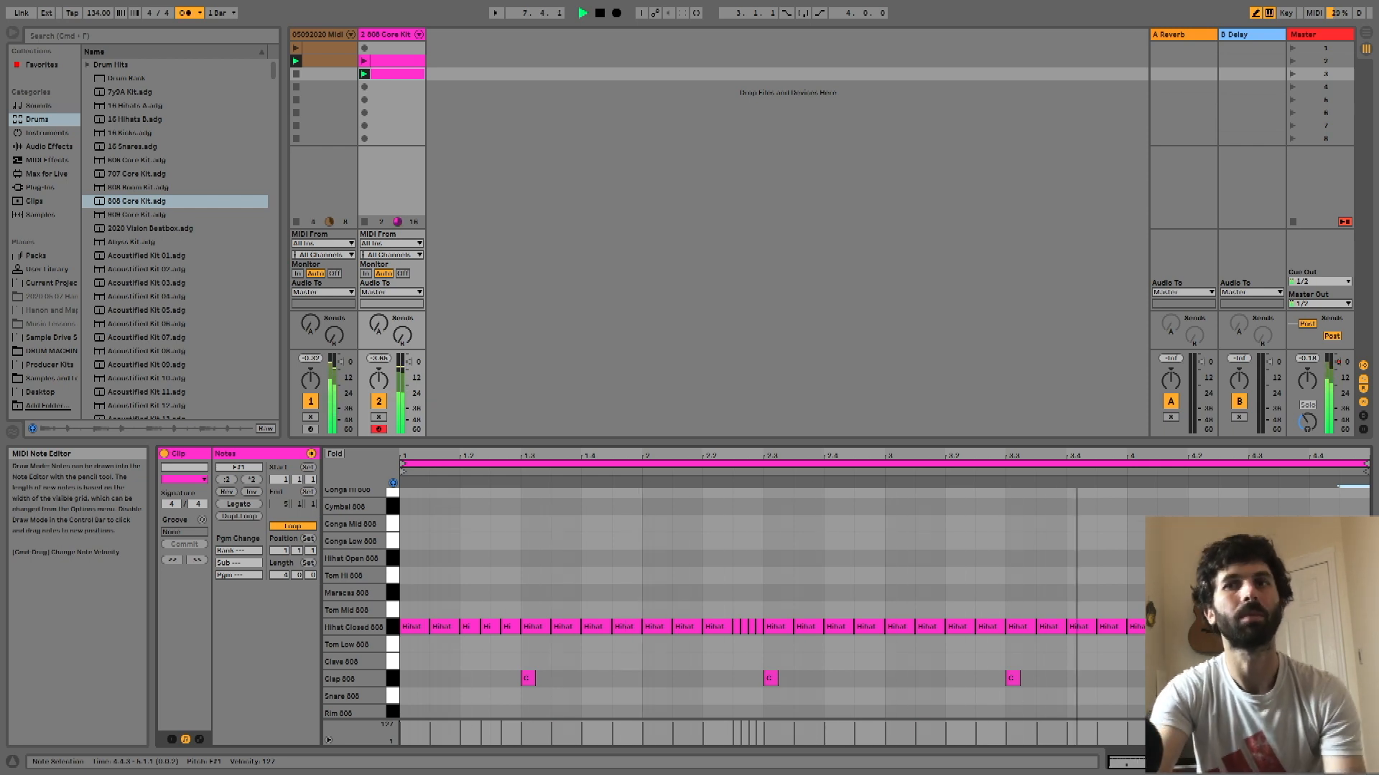
key("space")
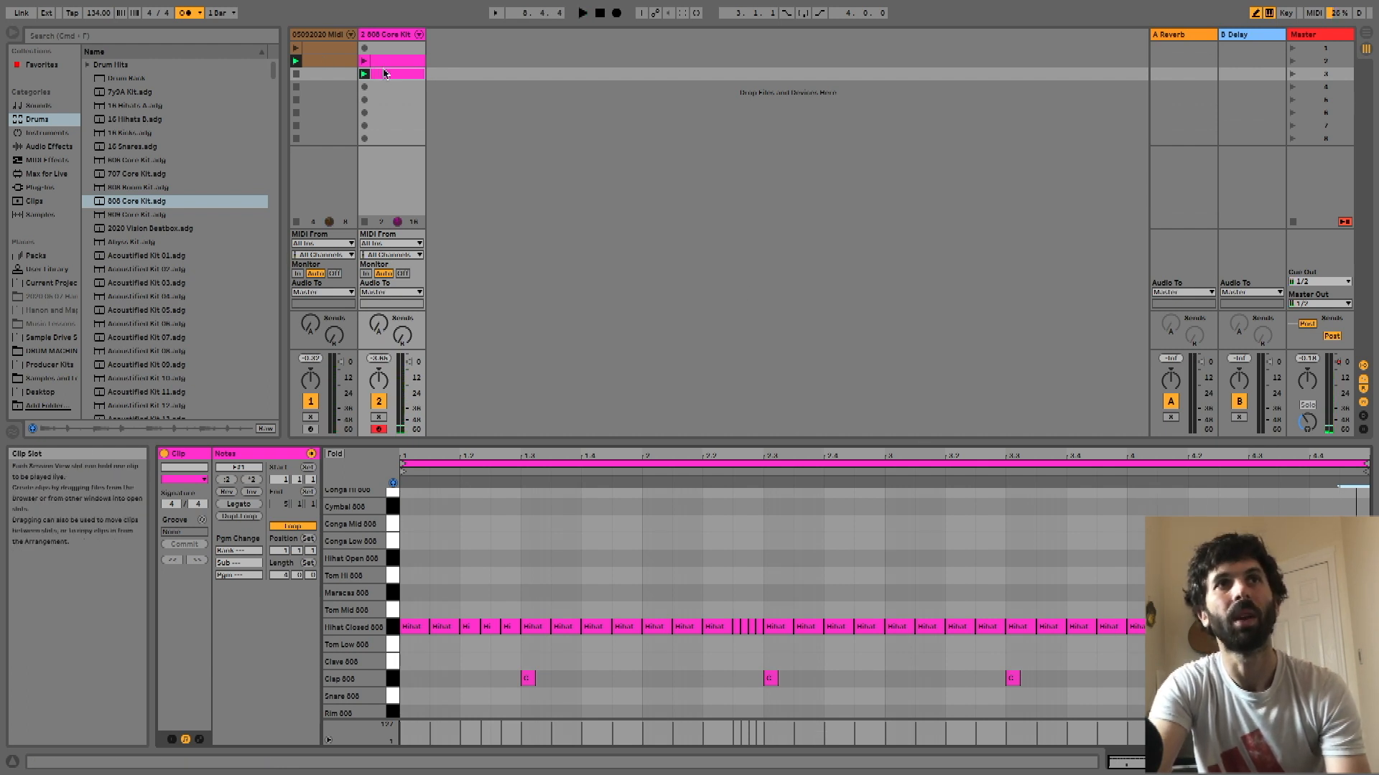
Copy the drum clip to the fourth slot and the piano clip to the third and fourth slots, and launch both fourth-slot clips
left_click_drag(372, 73, 374, 89)
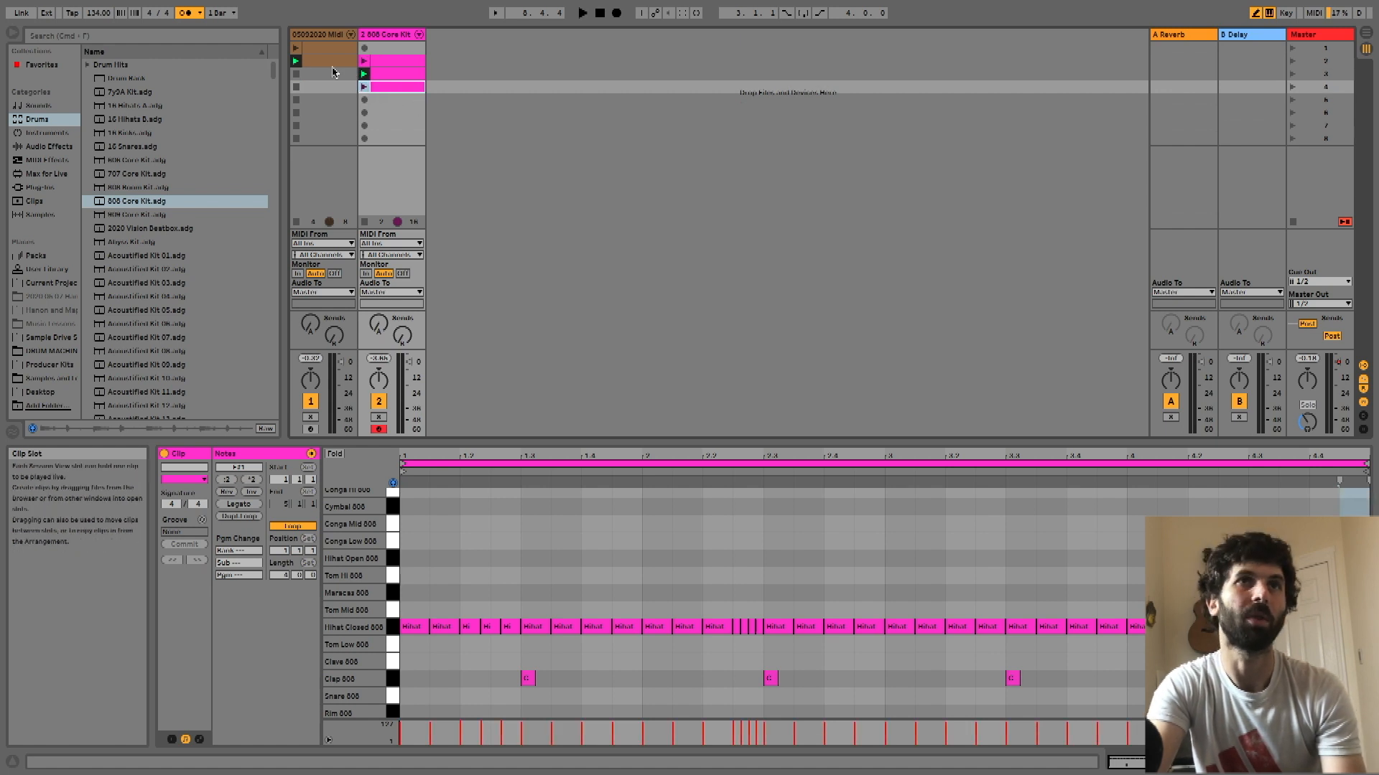
left_click_drag(321, 64, 317, 78)
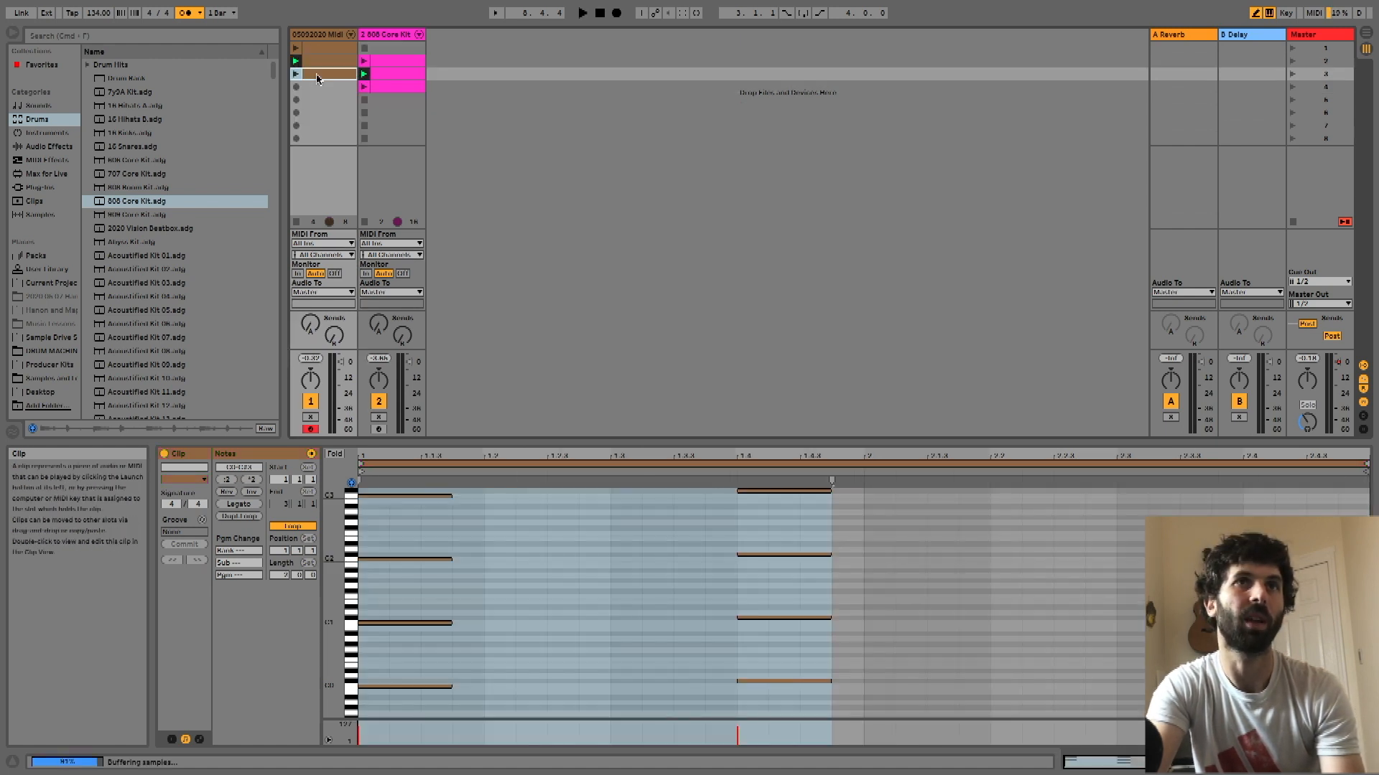
key("super+d")
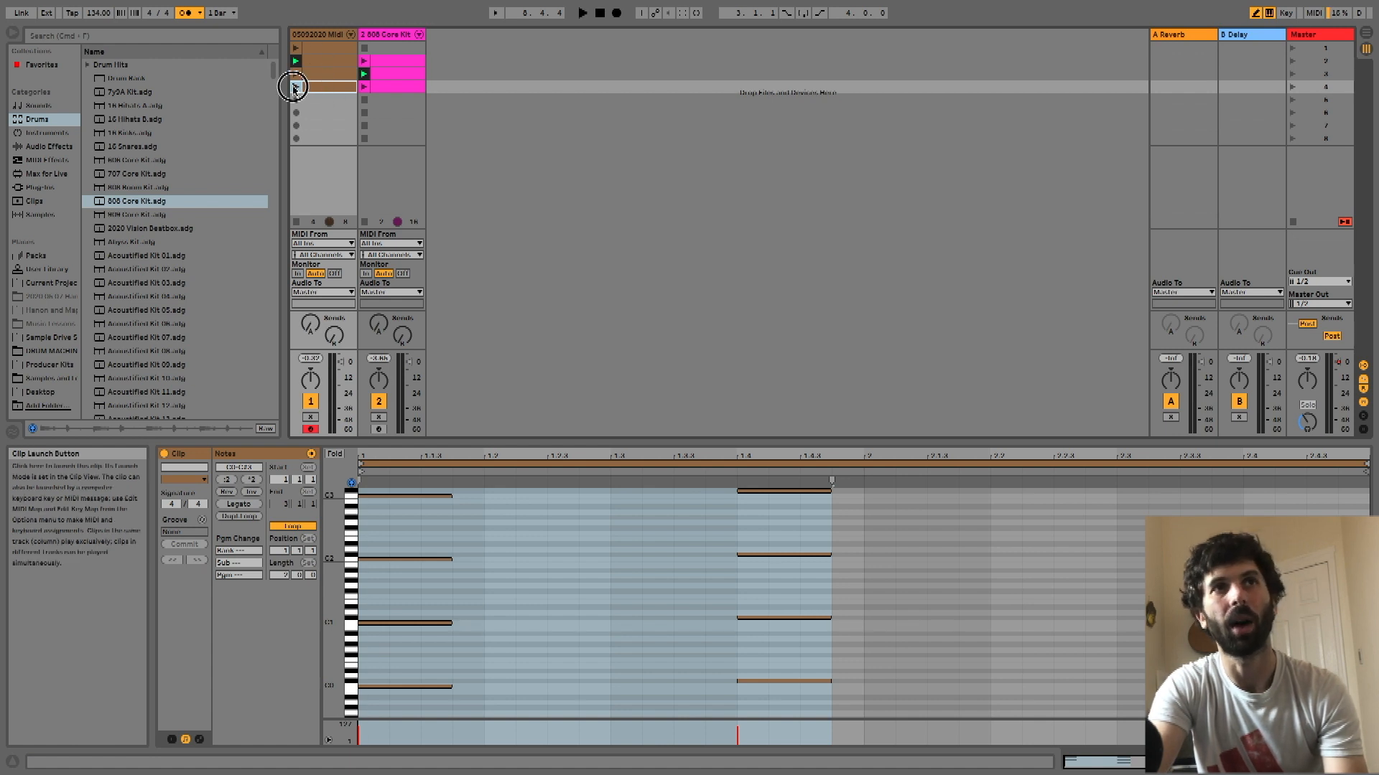
left_click(295, 87)
left_click(365, 88)
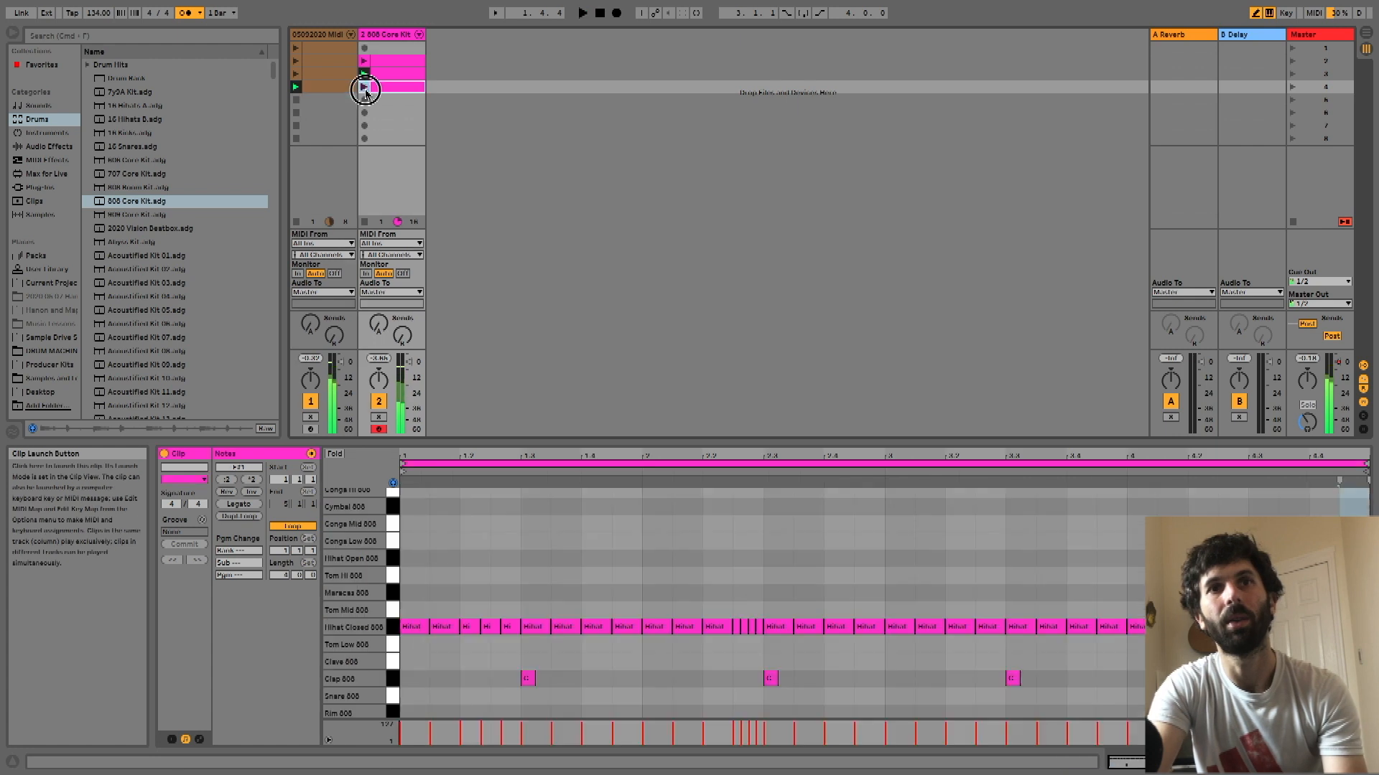
Add a Kick 808 note on the first bar's second beat in the fourth-slot drum clip
scroll(708, 493, "down", 1)
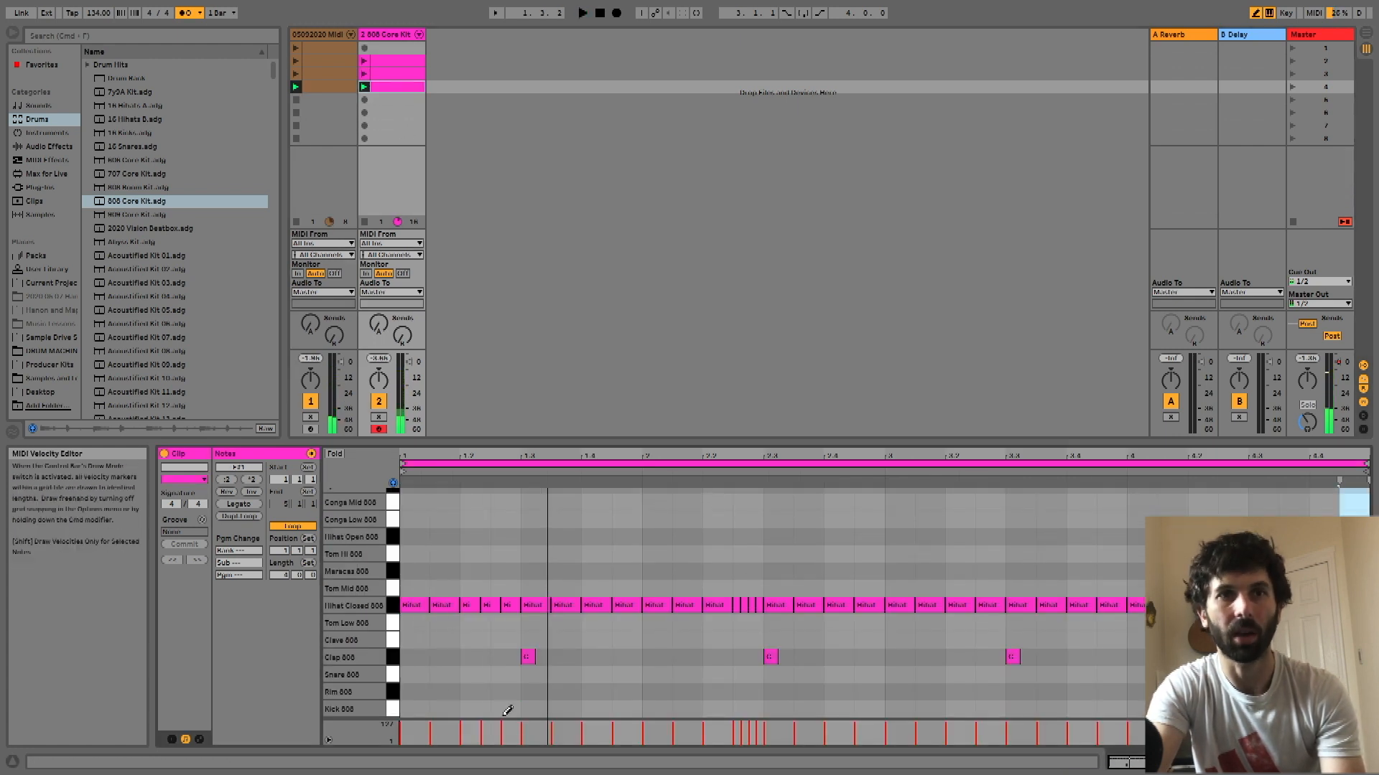
left_click(477, 709)
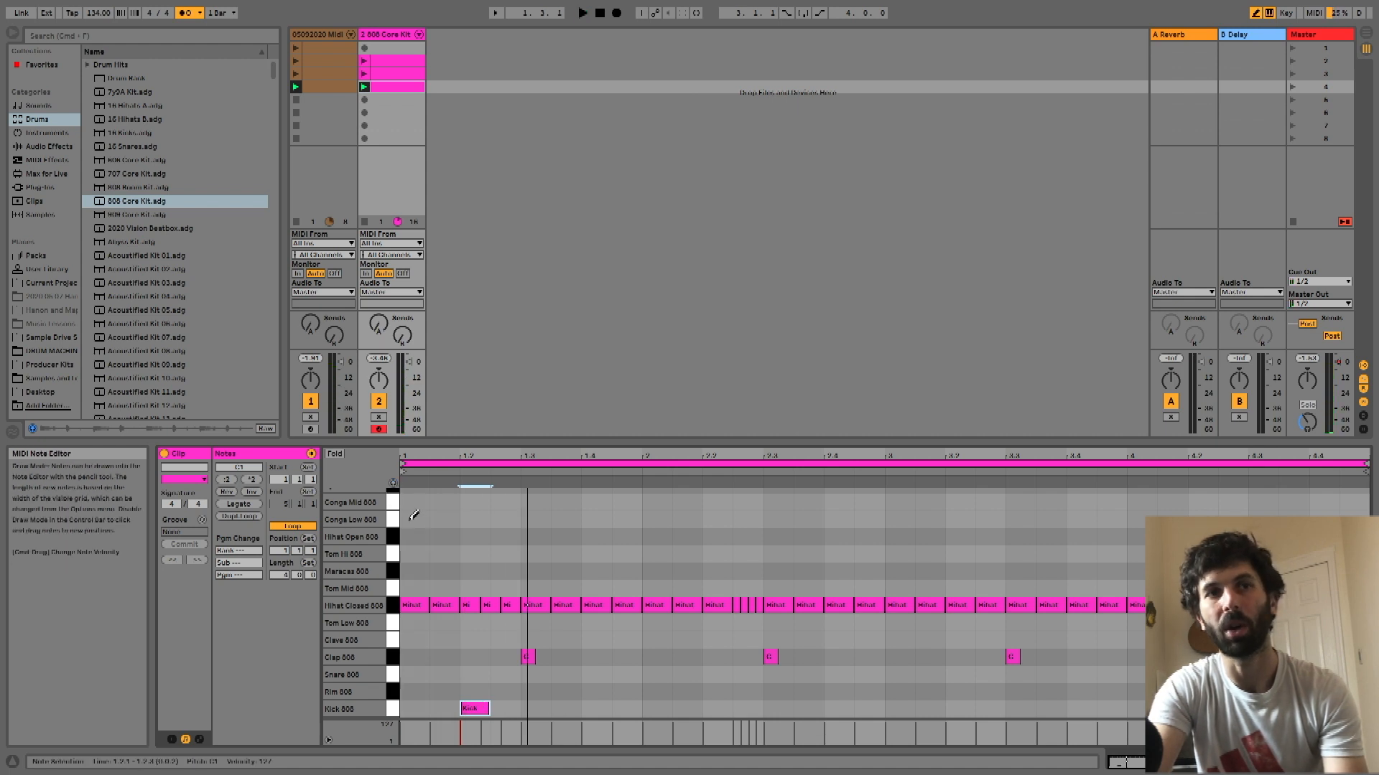
left_click(475, 657)
left_click(482, 657)
left_click(470, 643)
left_click(440, 537)
left_click(503, 519)
mouse_move(505, 536)
left_mouse_down()
mouse_move(460, 535)
mouse_move(502, 529)
left_mouse_up()
left_click(501, 516)
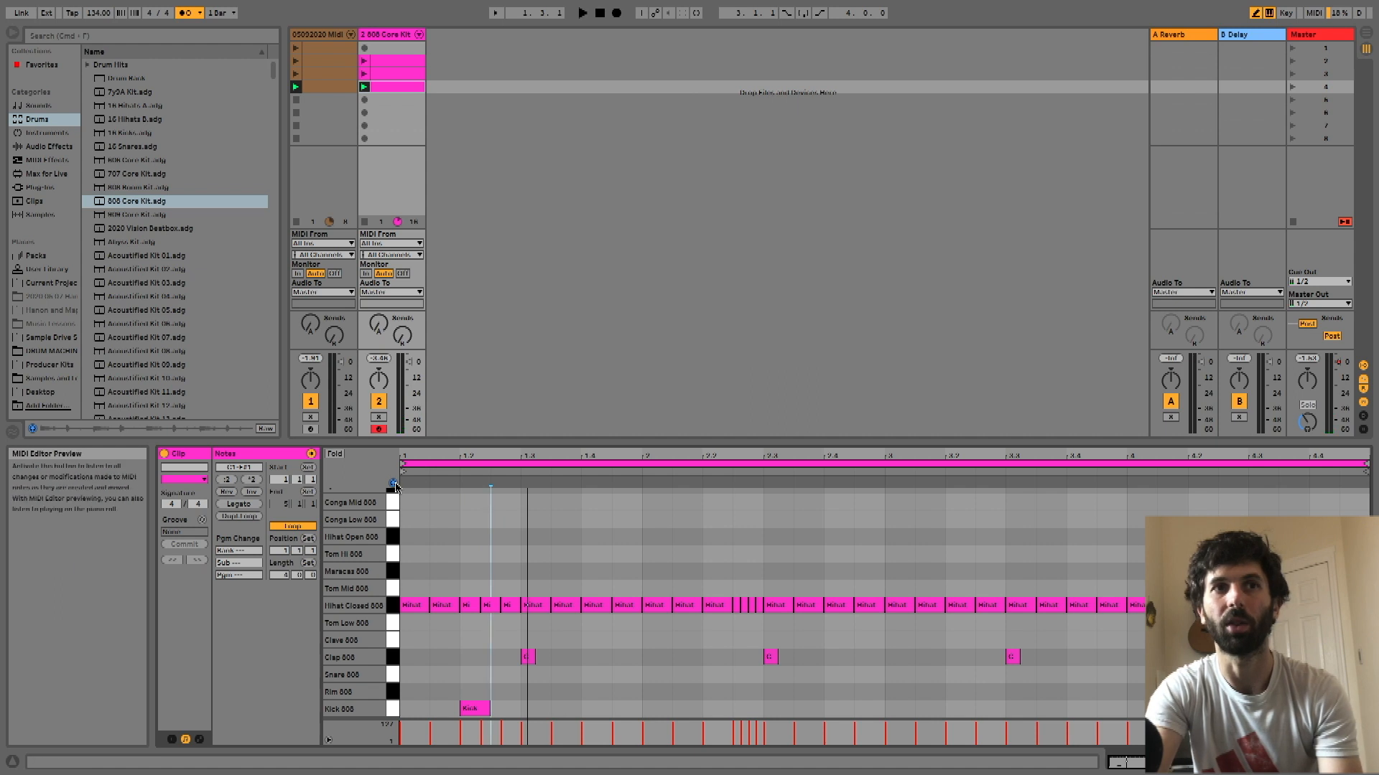
Play the clip and add Kick 808 notes at 3.1.3 and 3.4.1
key("space")
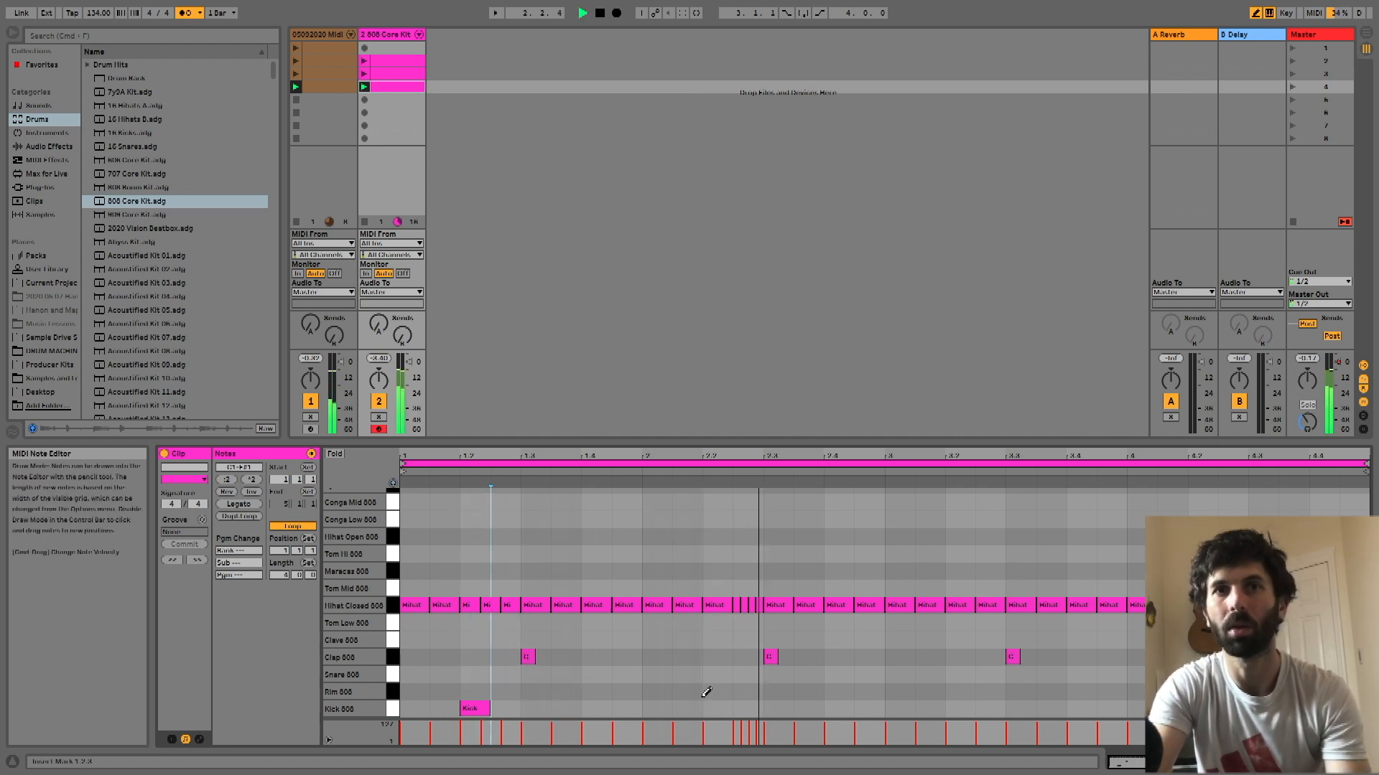
left_click(927, 709)
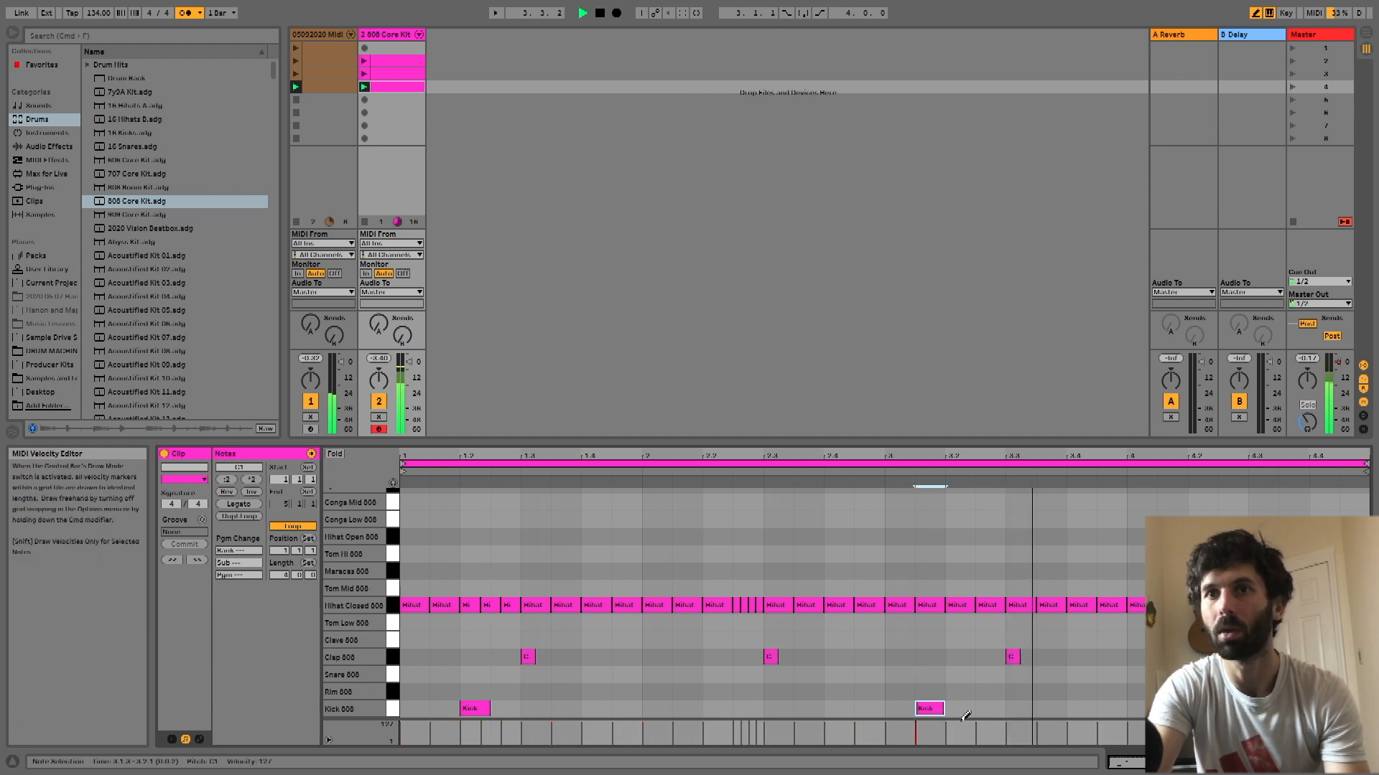
left_click(1088, 709)
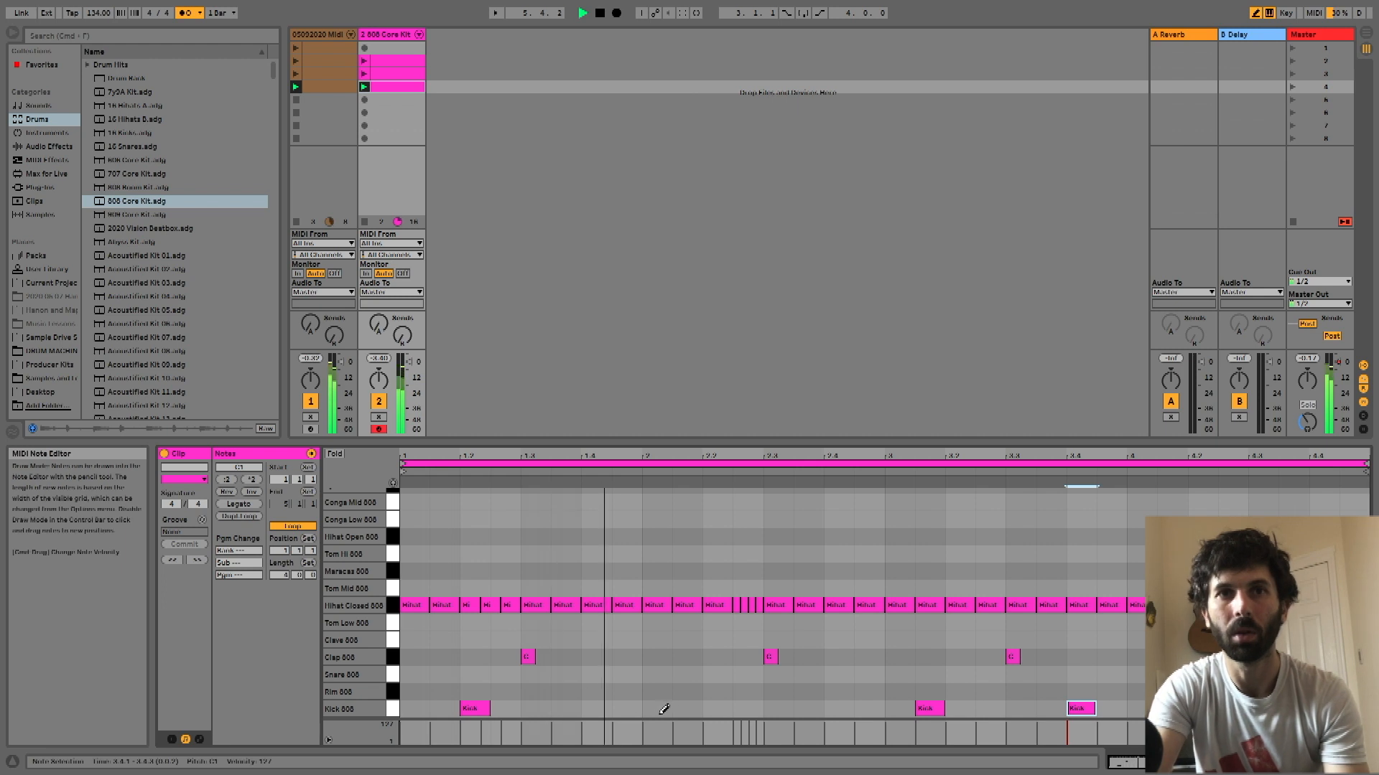
Add Kick 808 notes at 2.2.1 and 1.4.1 in the fourth-slot drum clip and move the 3.1.3 kick to 3.2.1
left_click(711, 710)
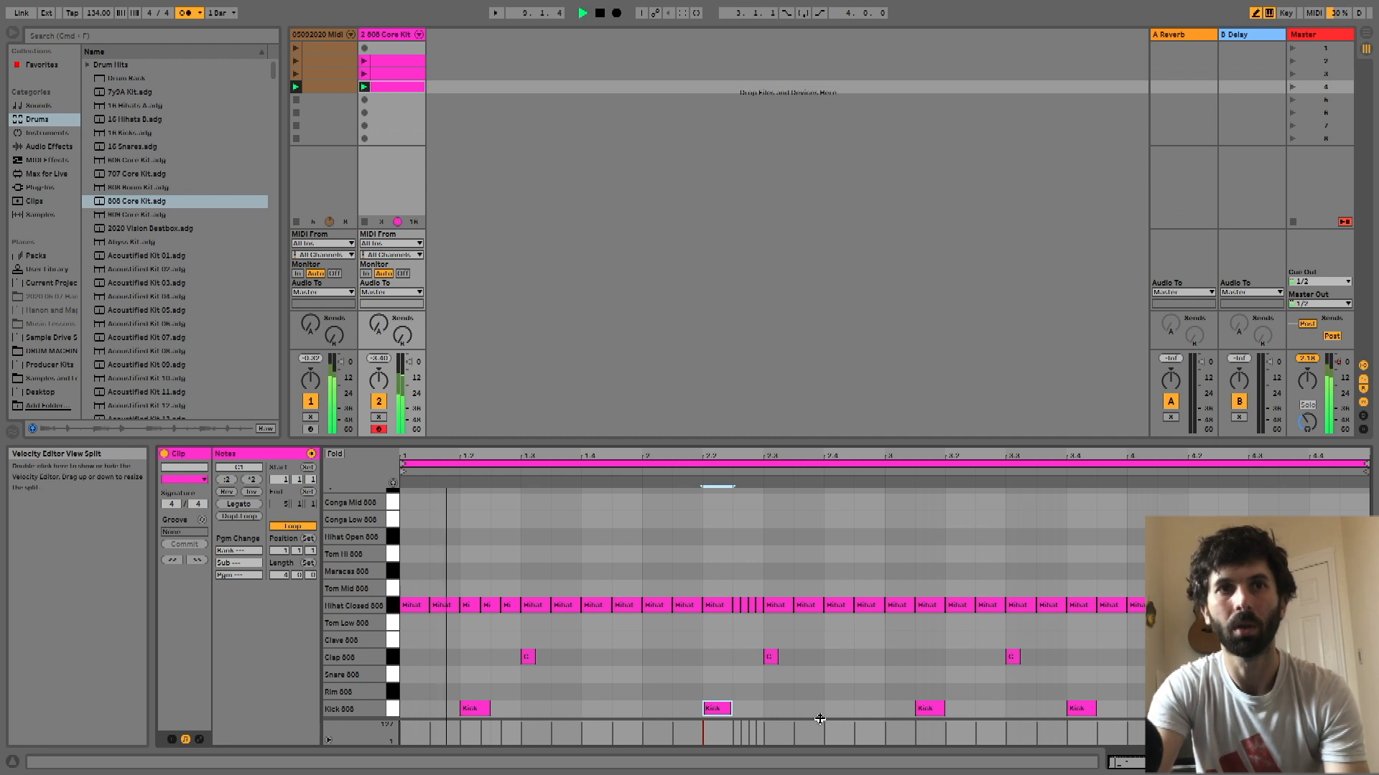
left_click(597, 710)
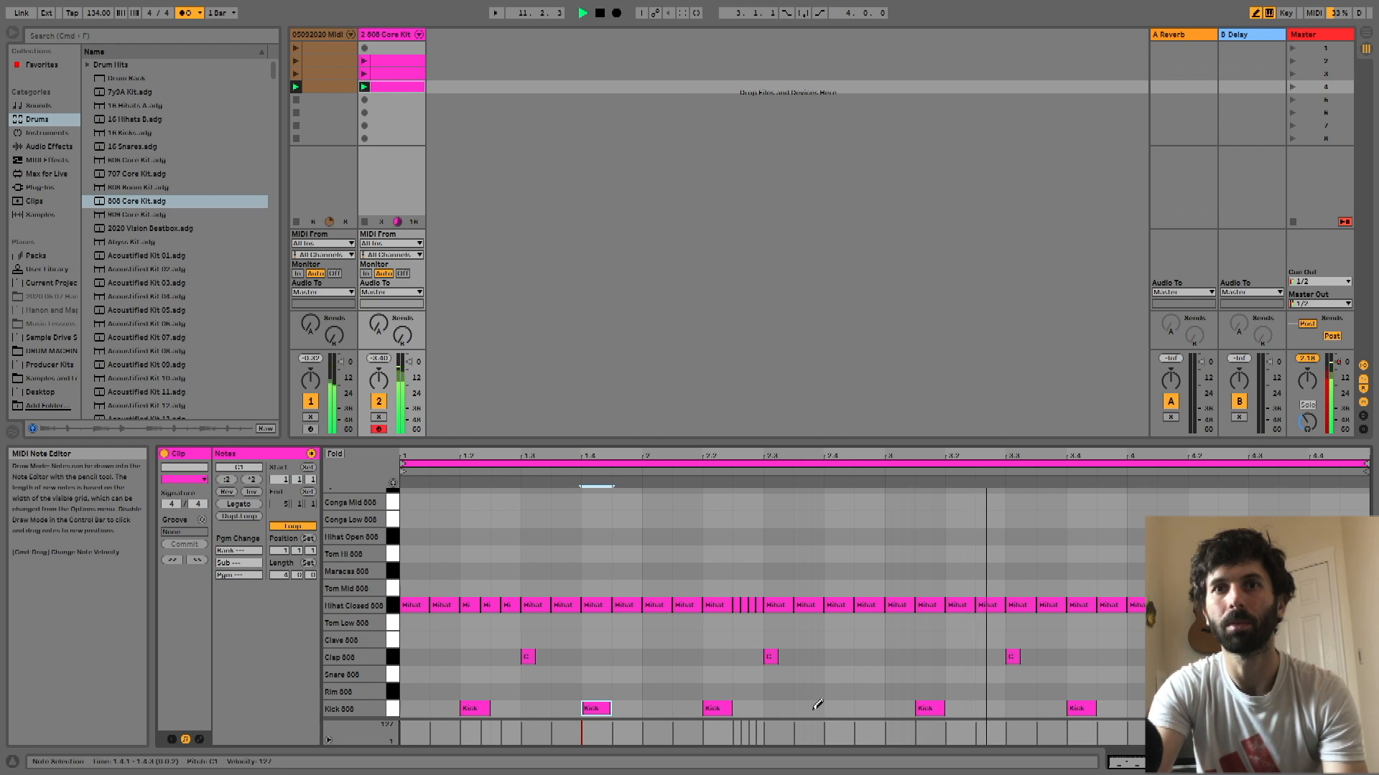
left_click(926, 708)
left_click(957, 709)
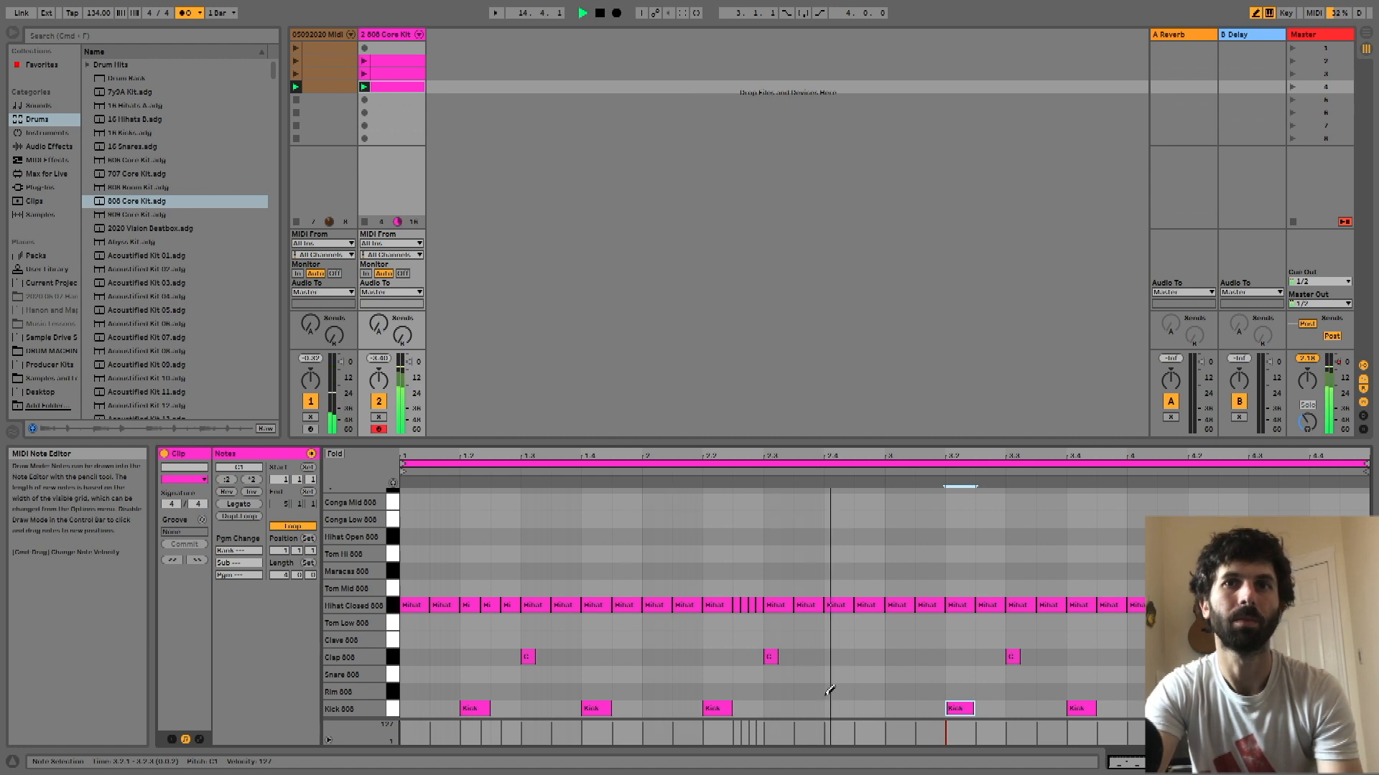
Try a short Kick 808 note at 2.3.2, then replace it with a short one at 2.3.3
left_click(791, 709)
left_click(799, 709)
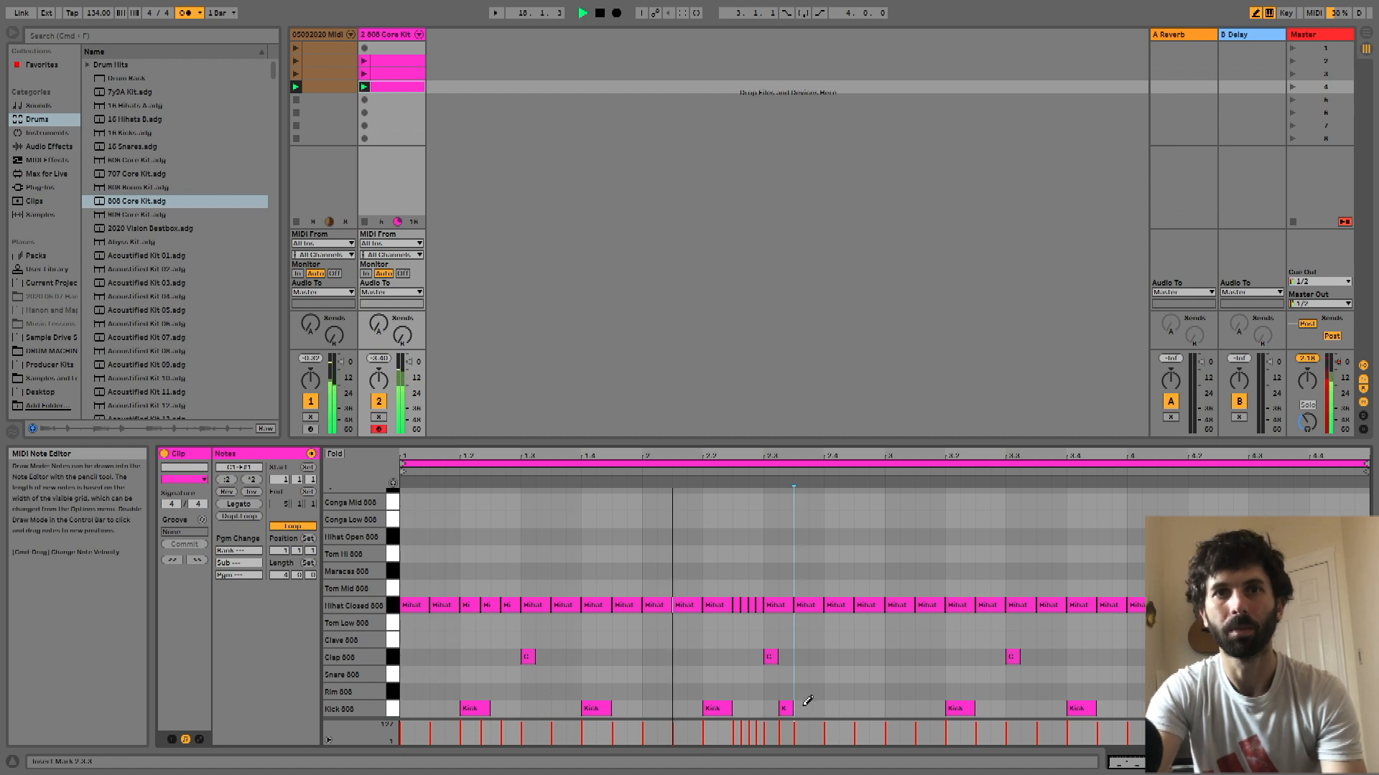
left_click(800, 708)
left_click(788, 707)
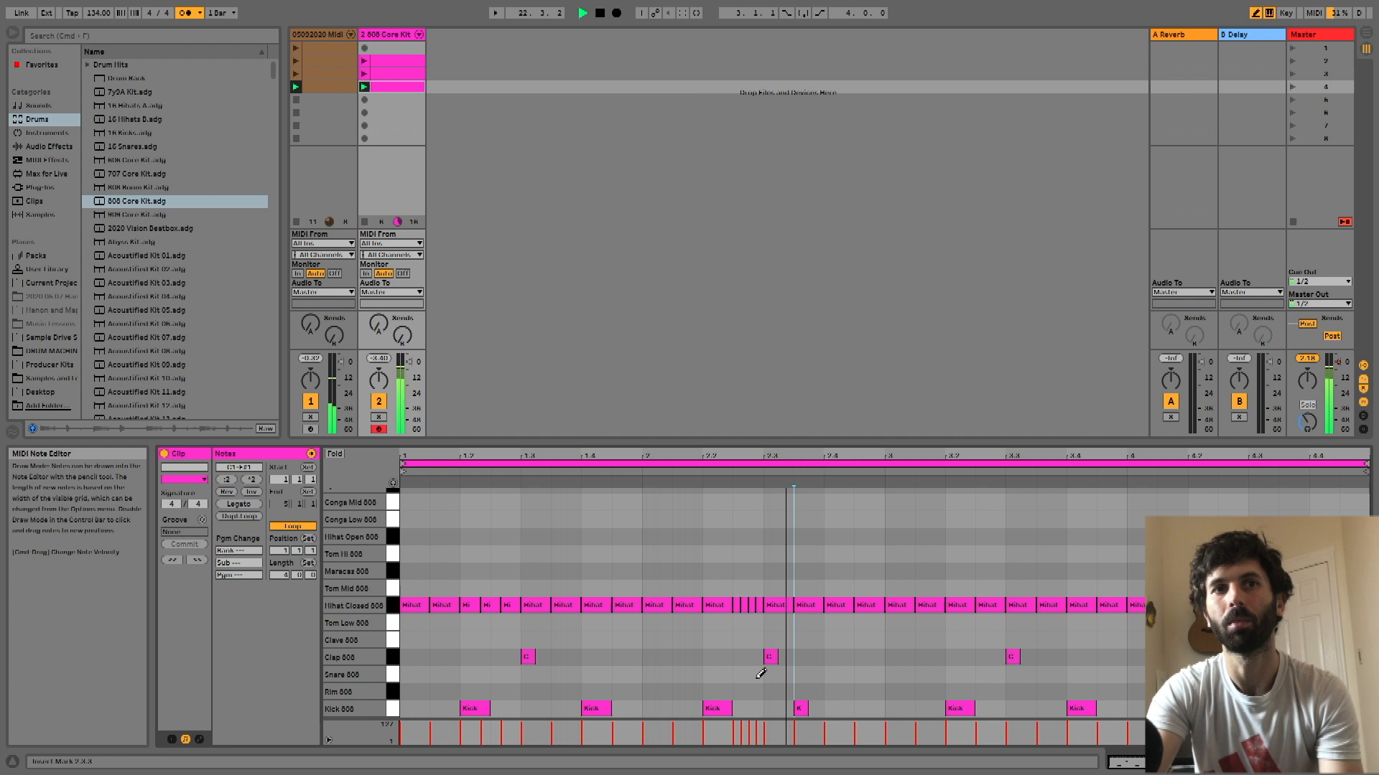
Try the first bar without its 1.4.1 kick, swap the 3.4.1 kick for one at 4.3.3, and put the 1.4.1 kick back
left_click(592, 707)
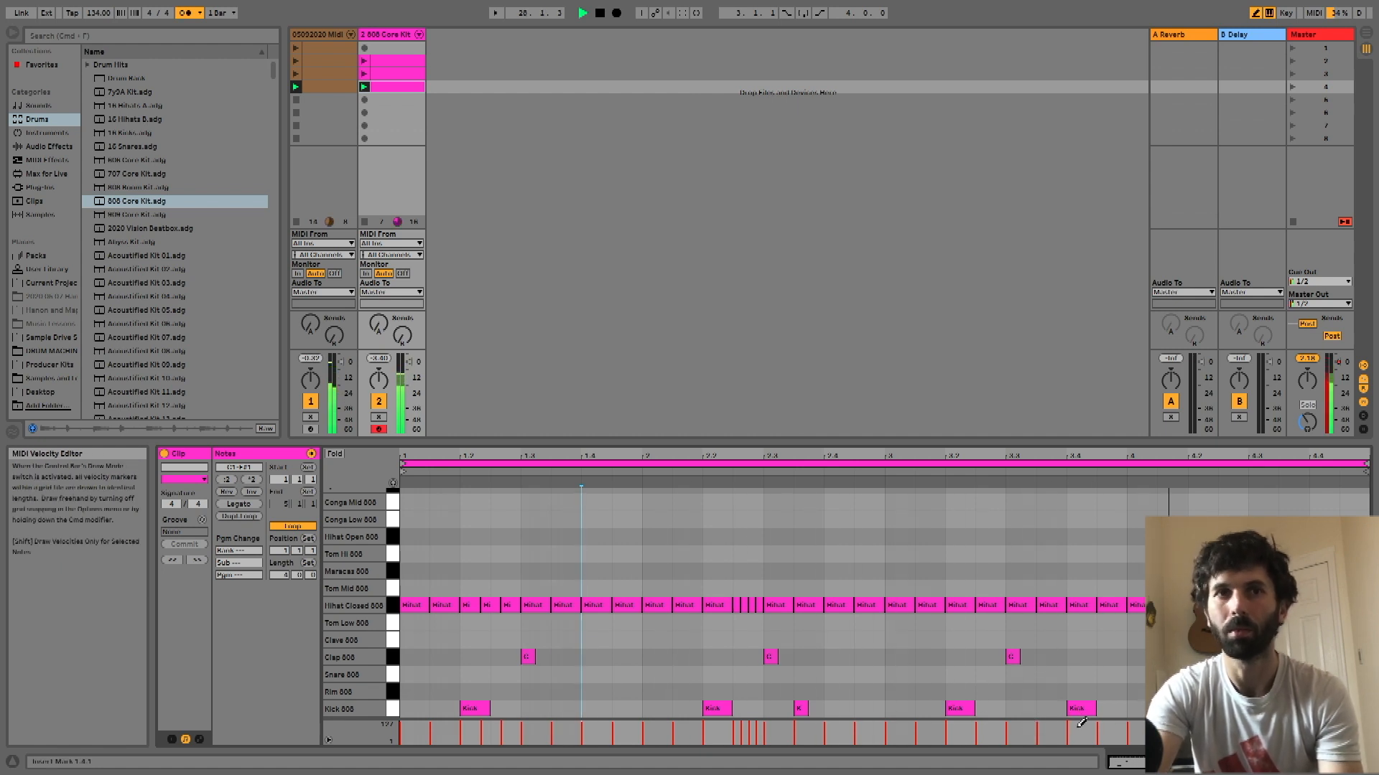
left_click_drag(1081, 710, 1291, 710)
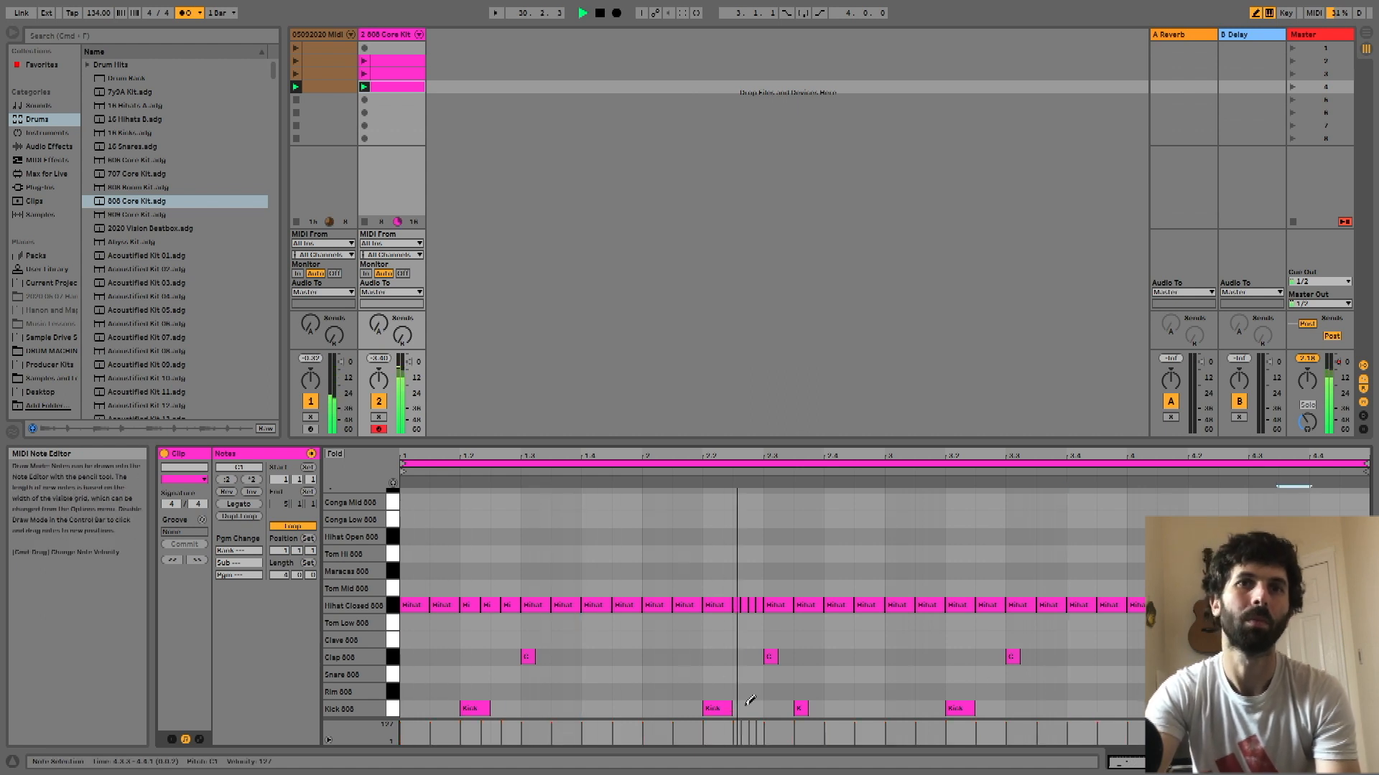
left_click(596, 708)
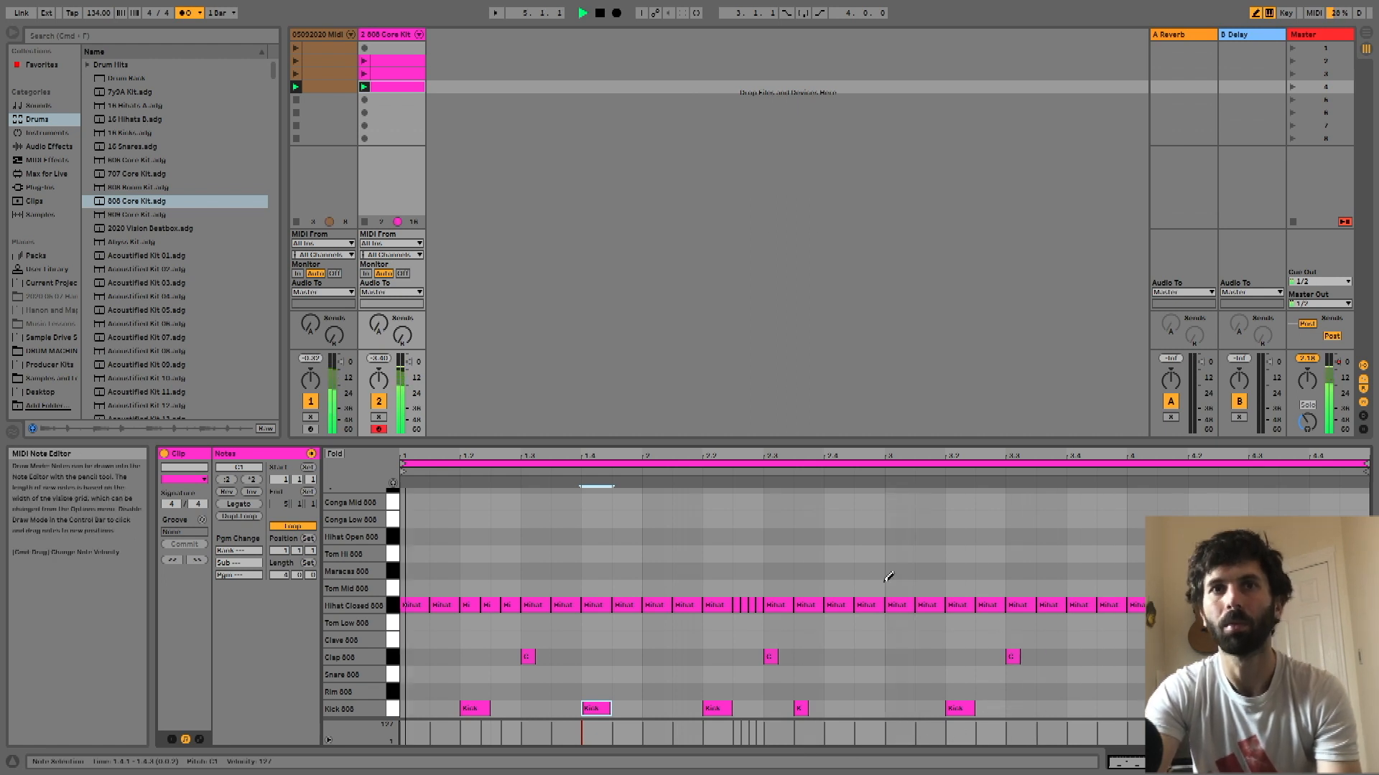
Shorten the drum clip's loop to its first two bars, ending at 3.1.1, and listen to it briefly
key("space")
left_click(884, 463)
key("super+Down")
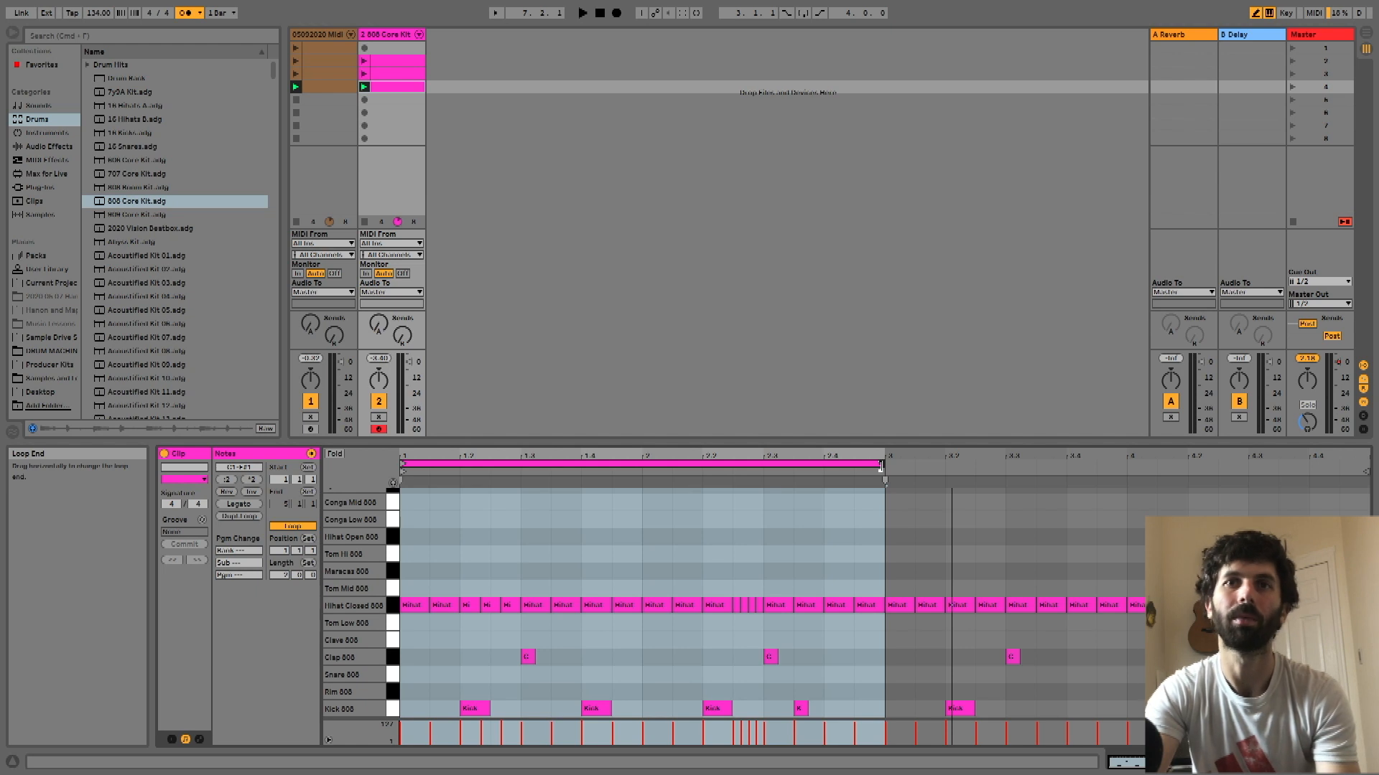
key("space")
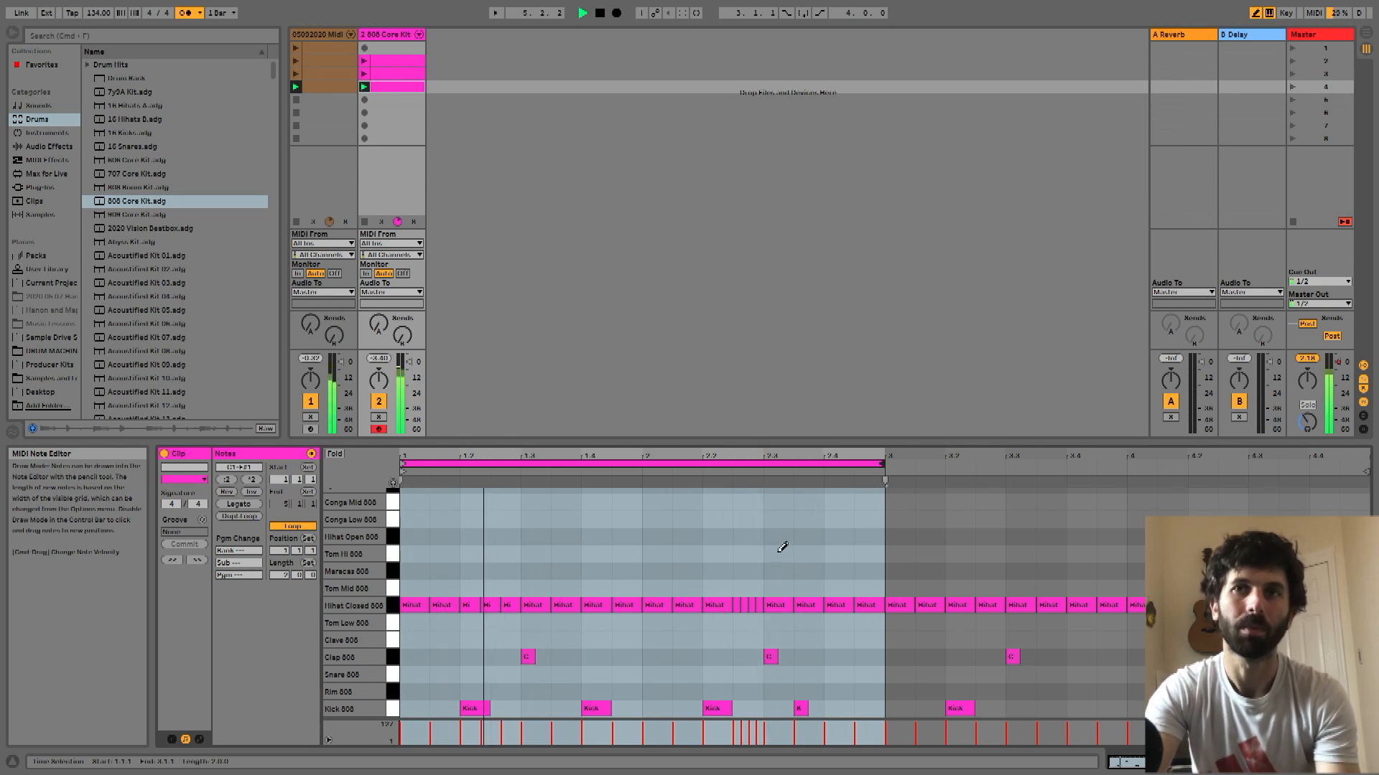
key("space")
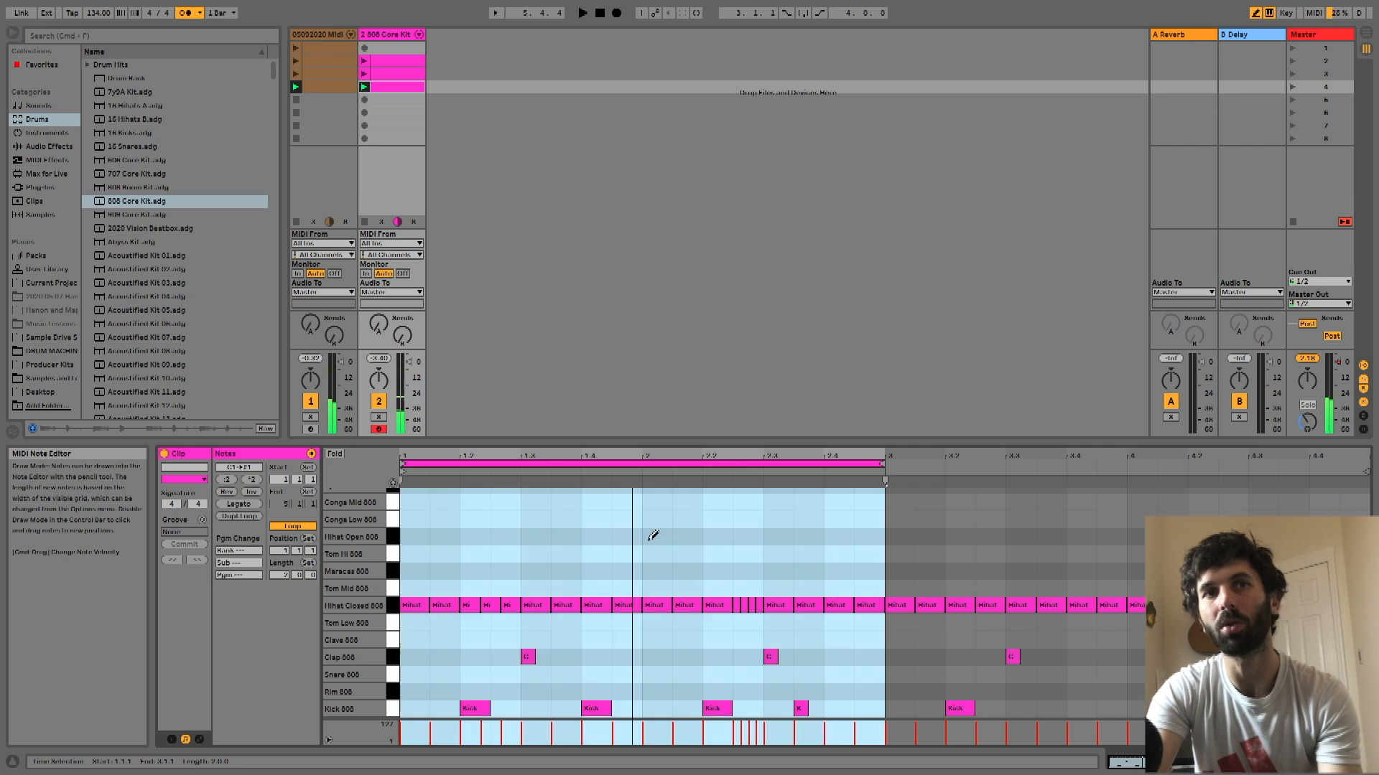
Crop the drum clip to the two-bar loop and duplicate its contents to fill four bars
right_click(709, 530)
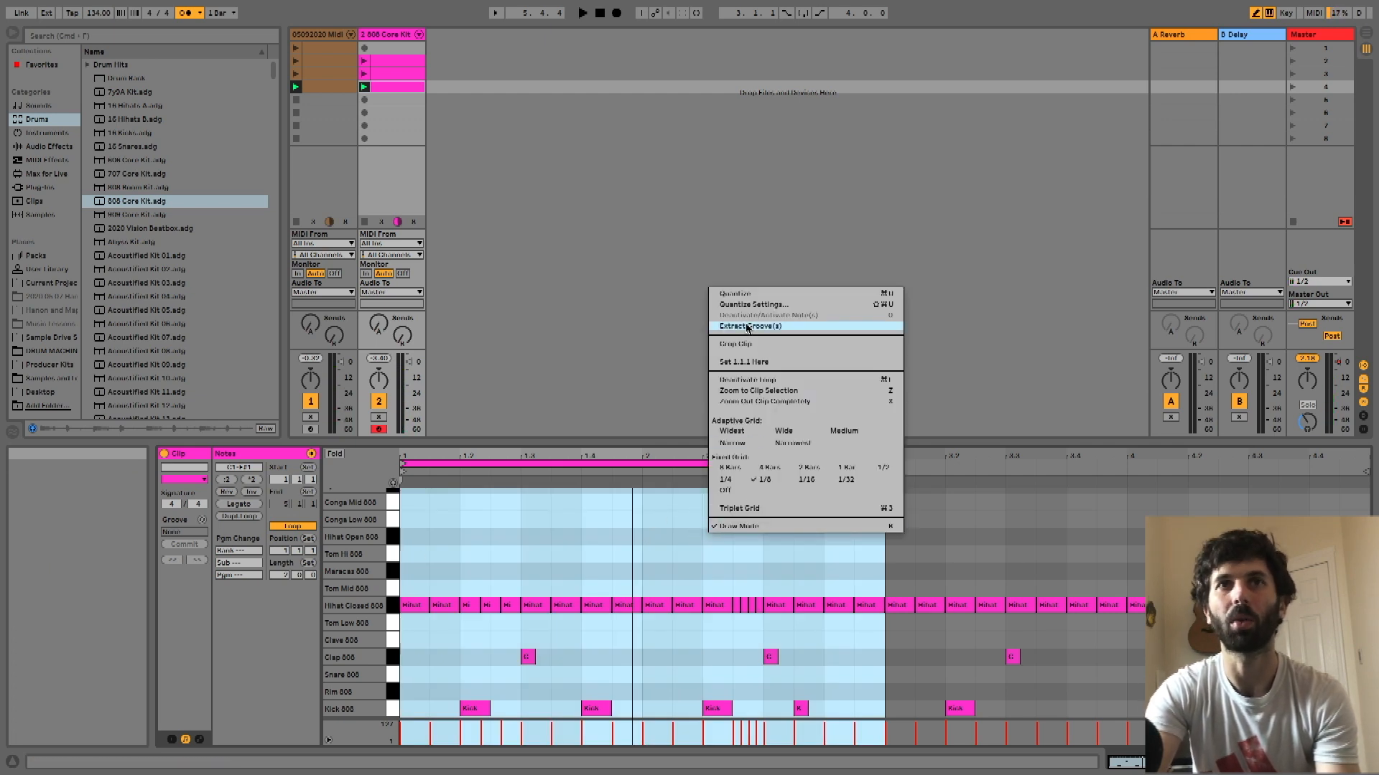
left_click(744, 345)
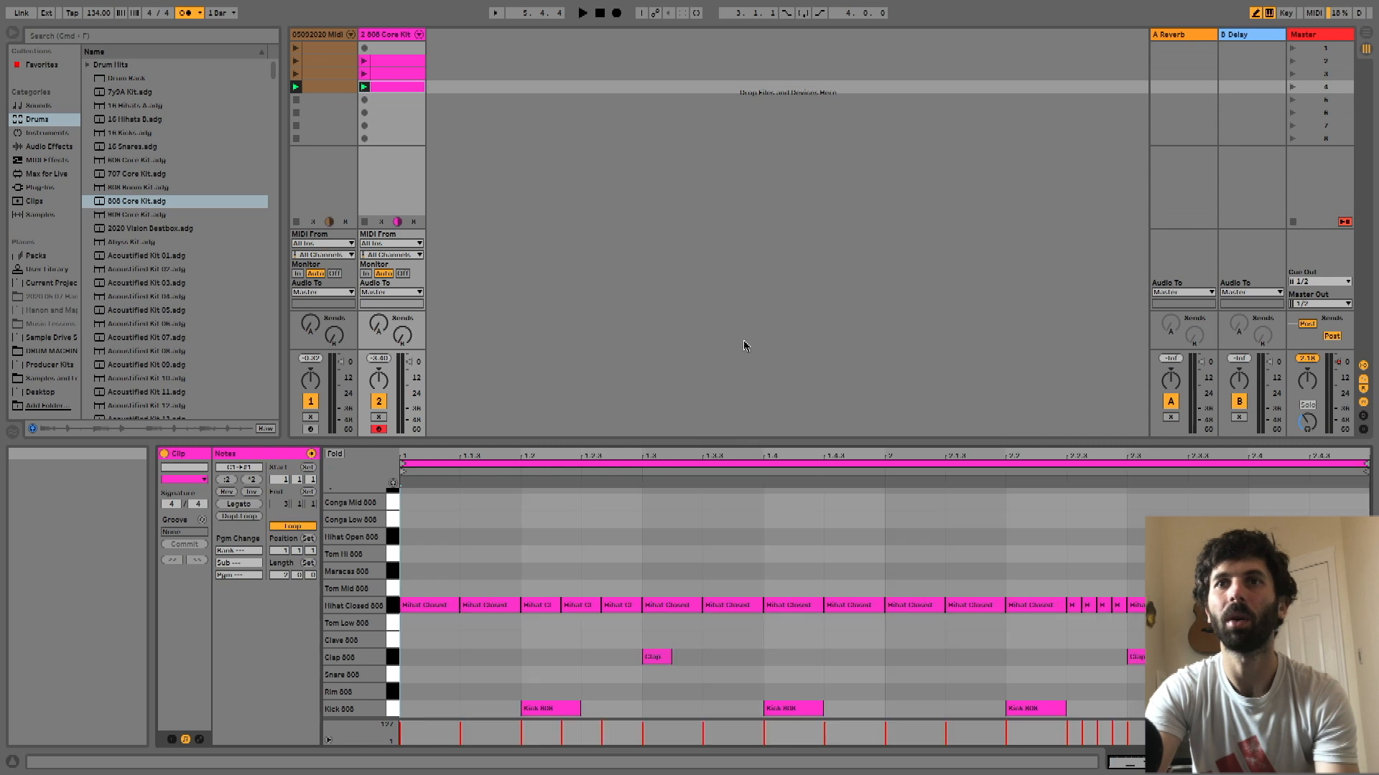
left_click(778, 463)
key("super+d")
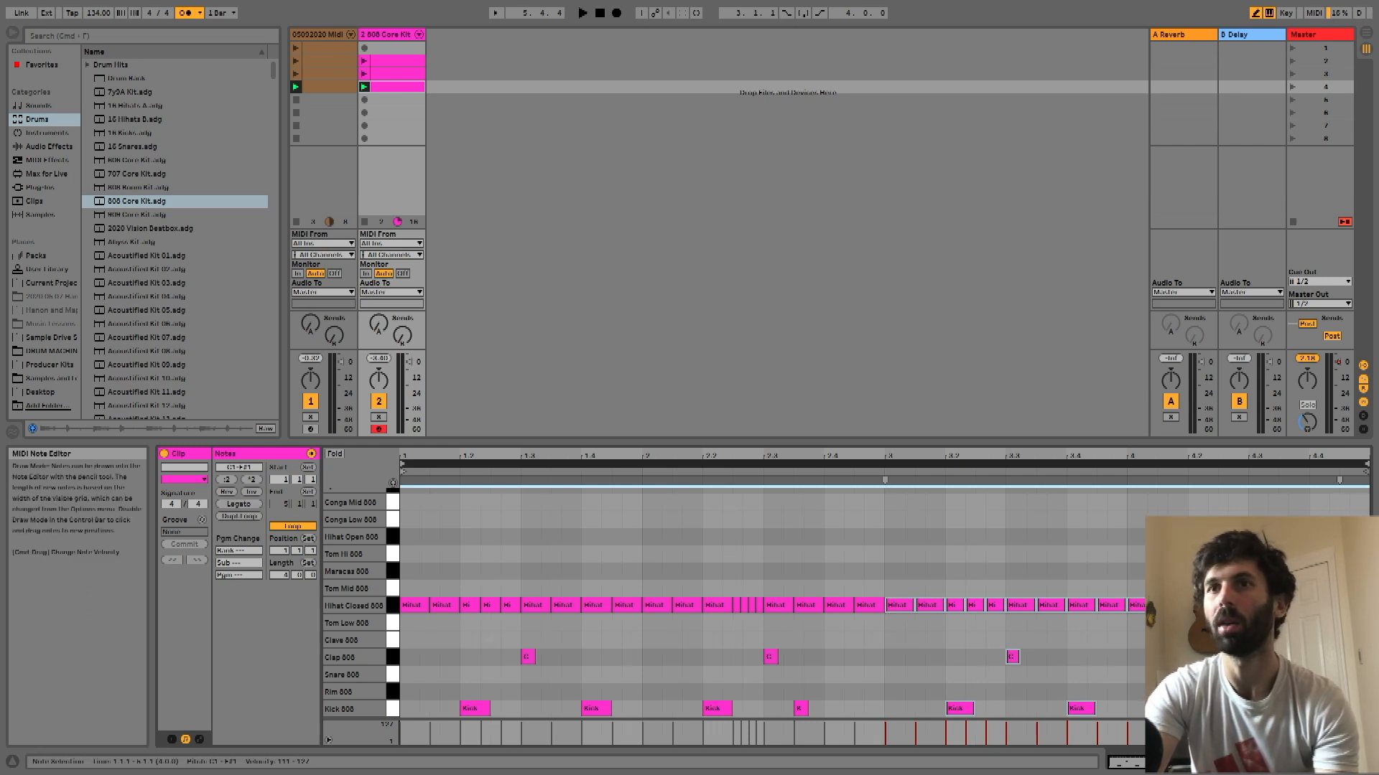
Redraw the closed hi-hats from 4.4.1 to the end of the fourth bar as a roll of shorter notes while the clip plays
left_click(1349, 606)
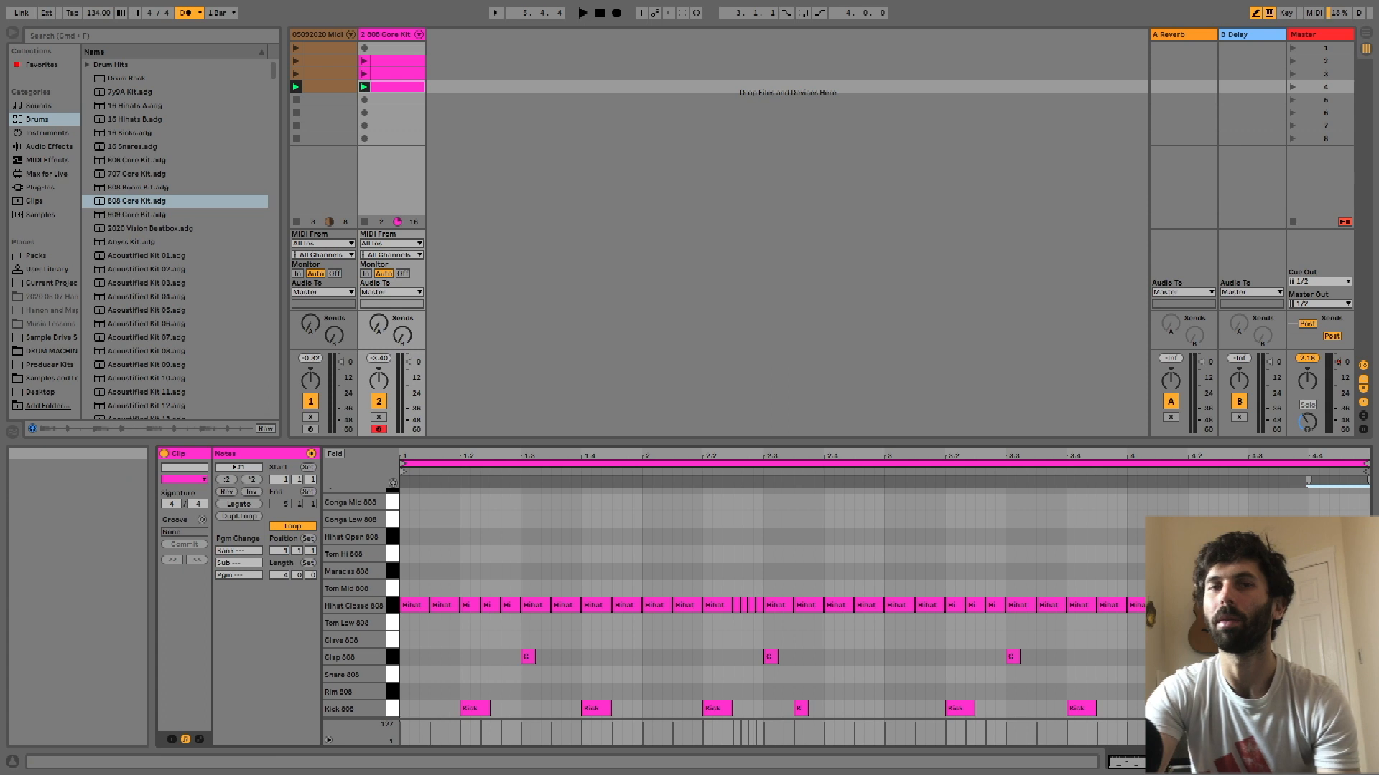
key("space")
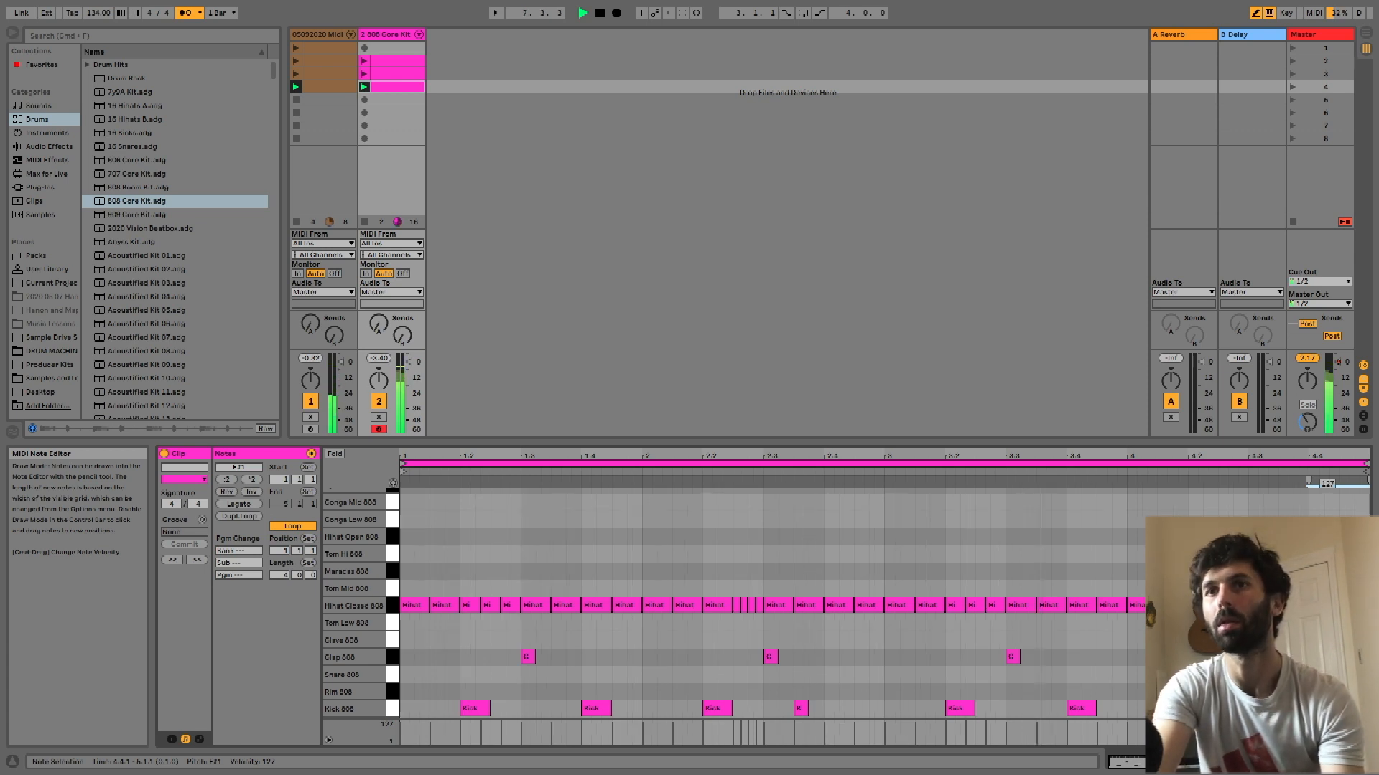
left_click_drag(1316, 605, 1333, 605)
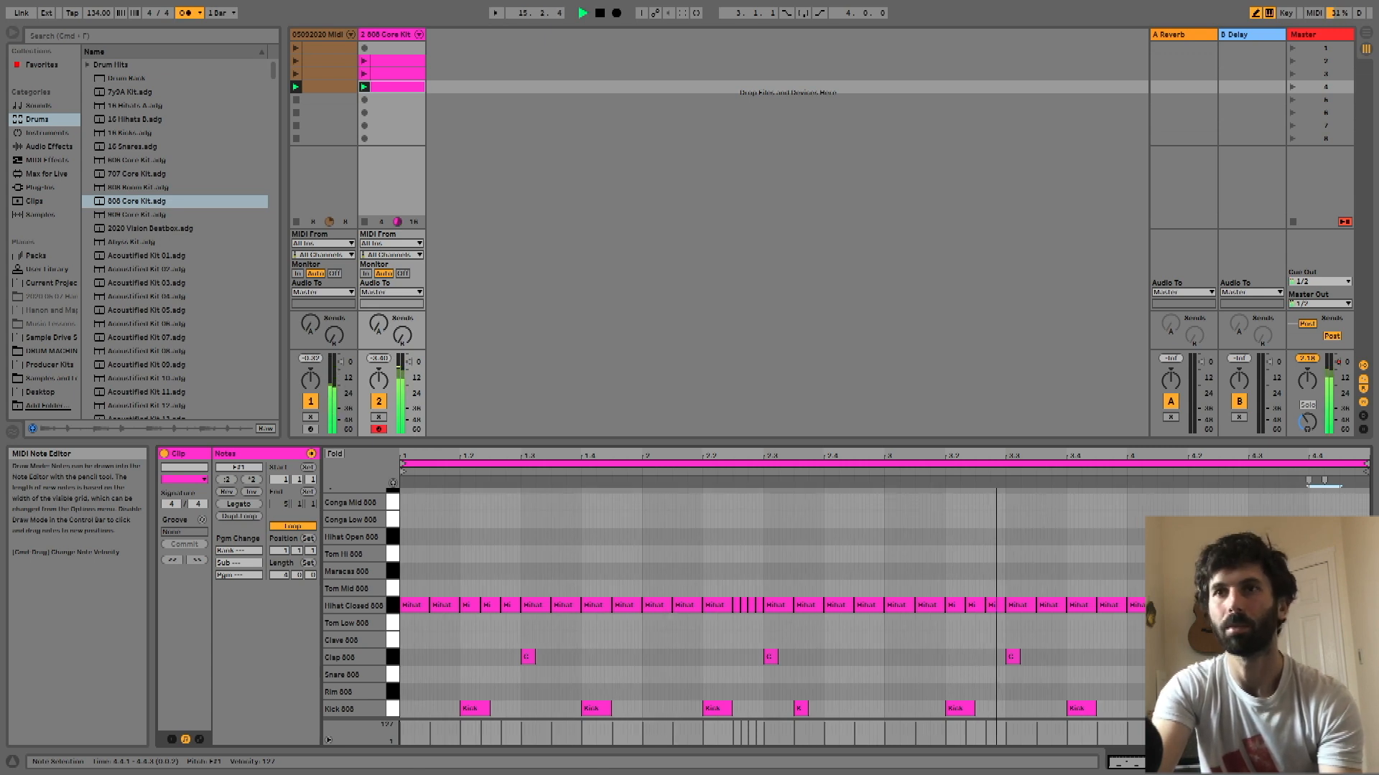
left_click(1315, 605)
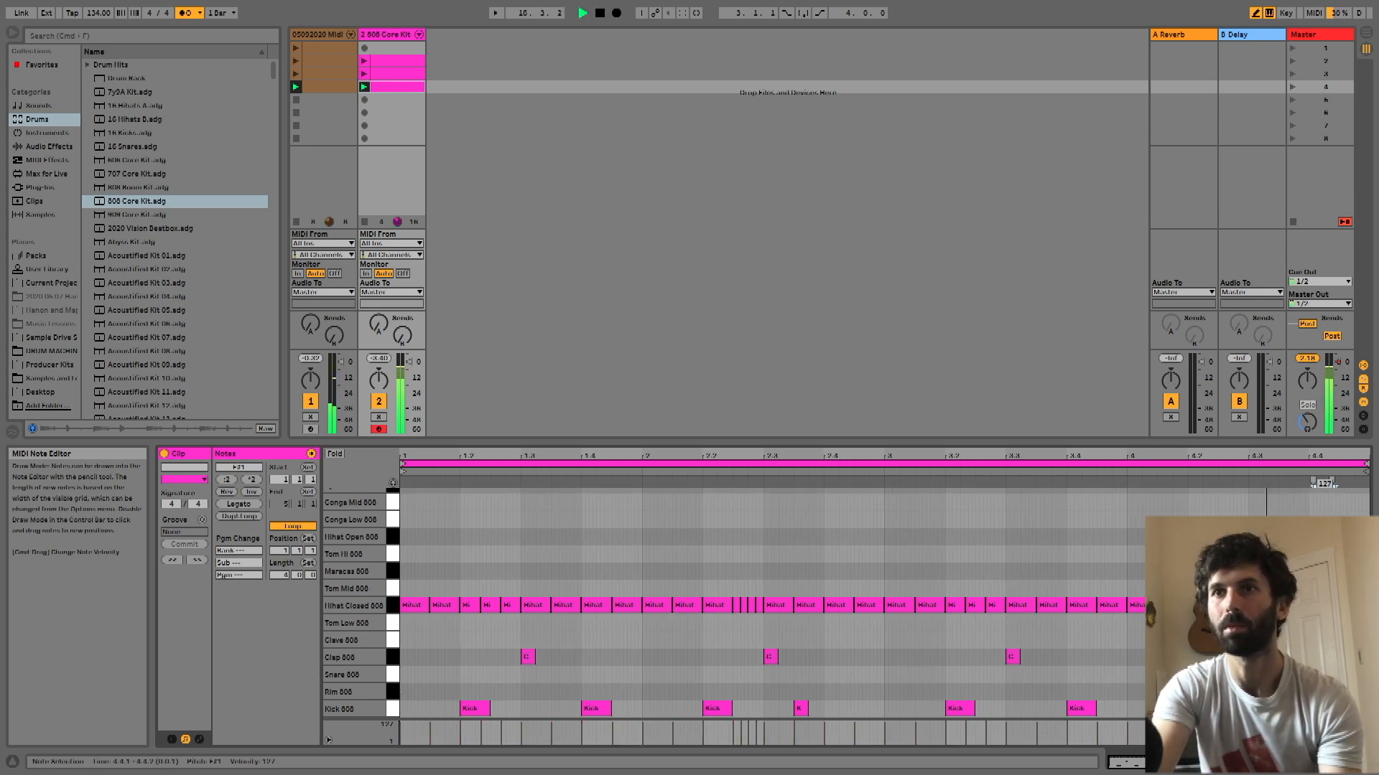
left_click(1336, 605)
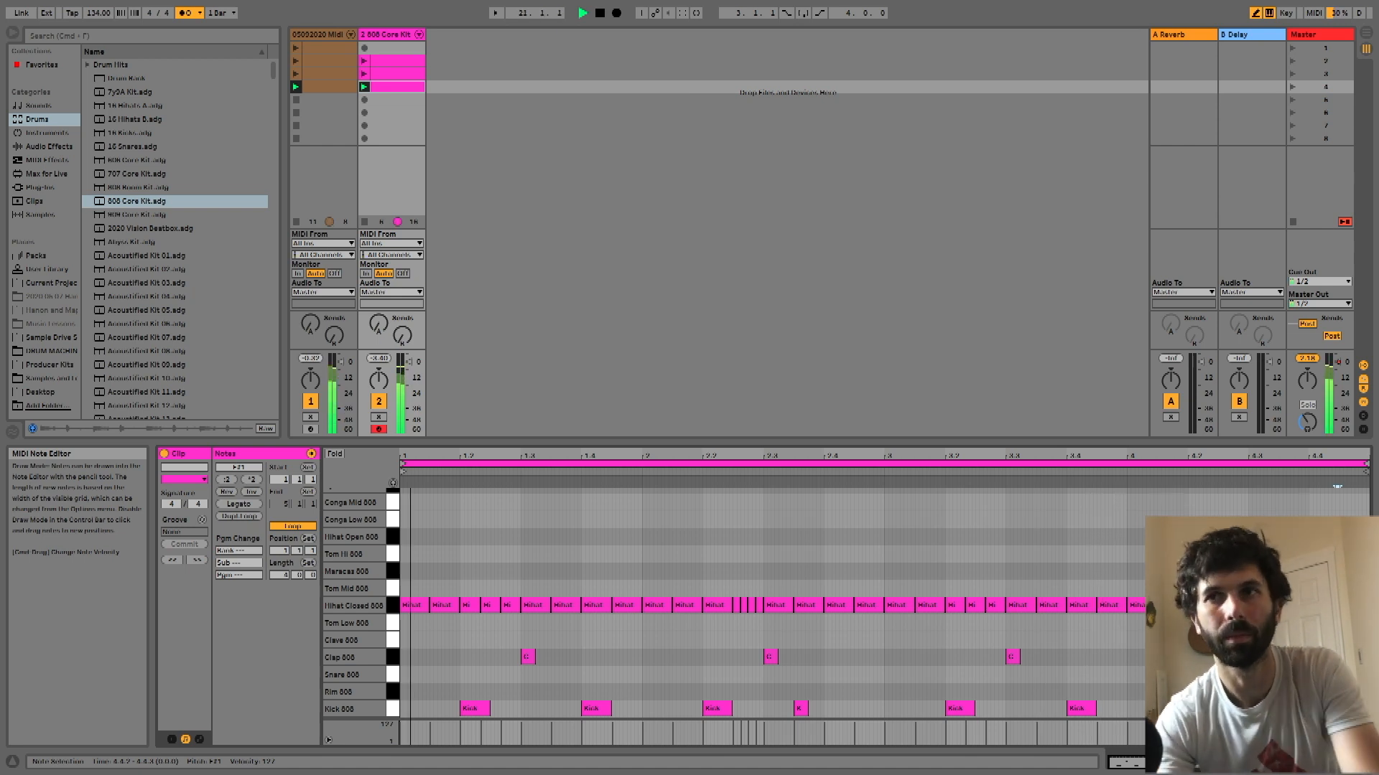
left_click(1337, 605)
left_click(1341, 605)
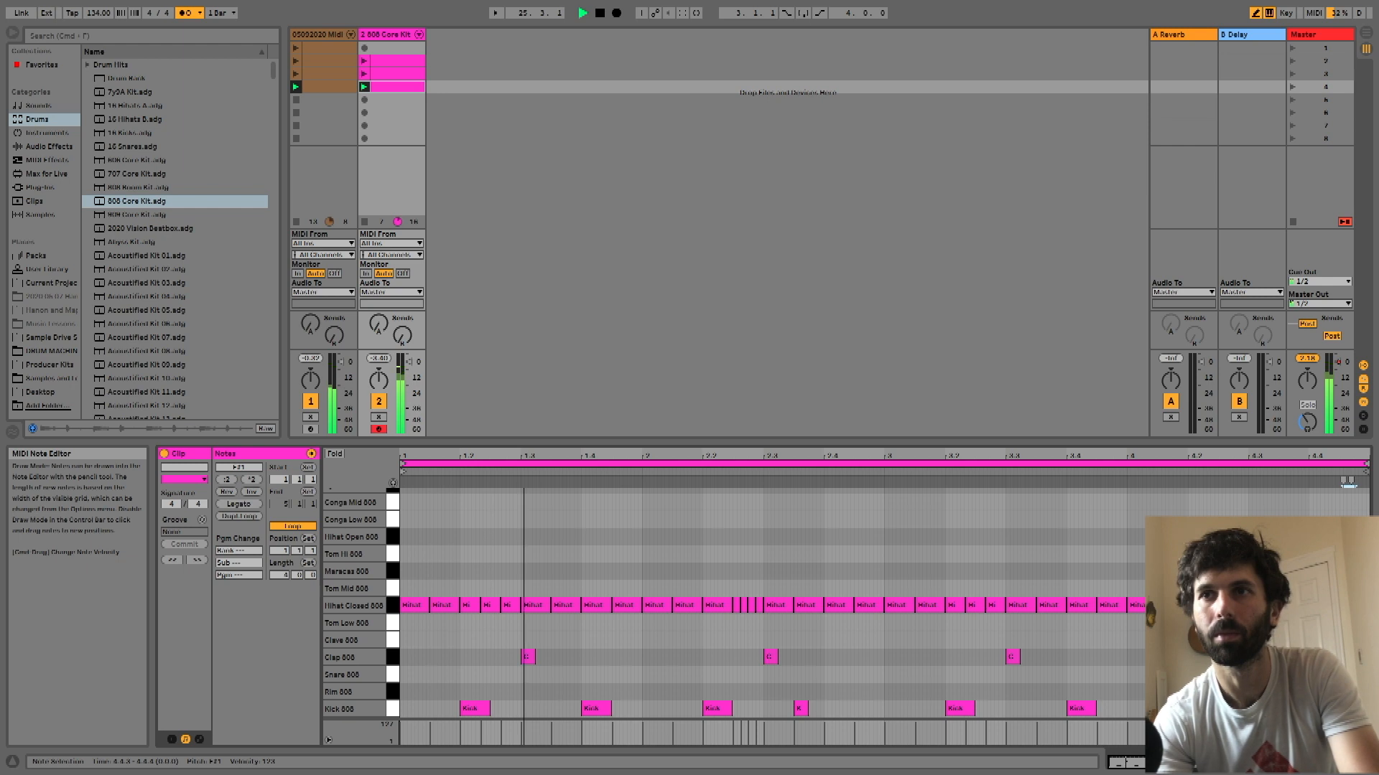
left_click(1362, 605)
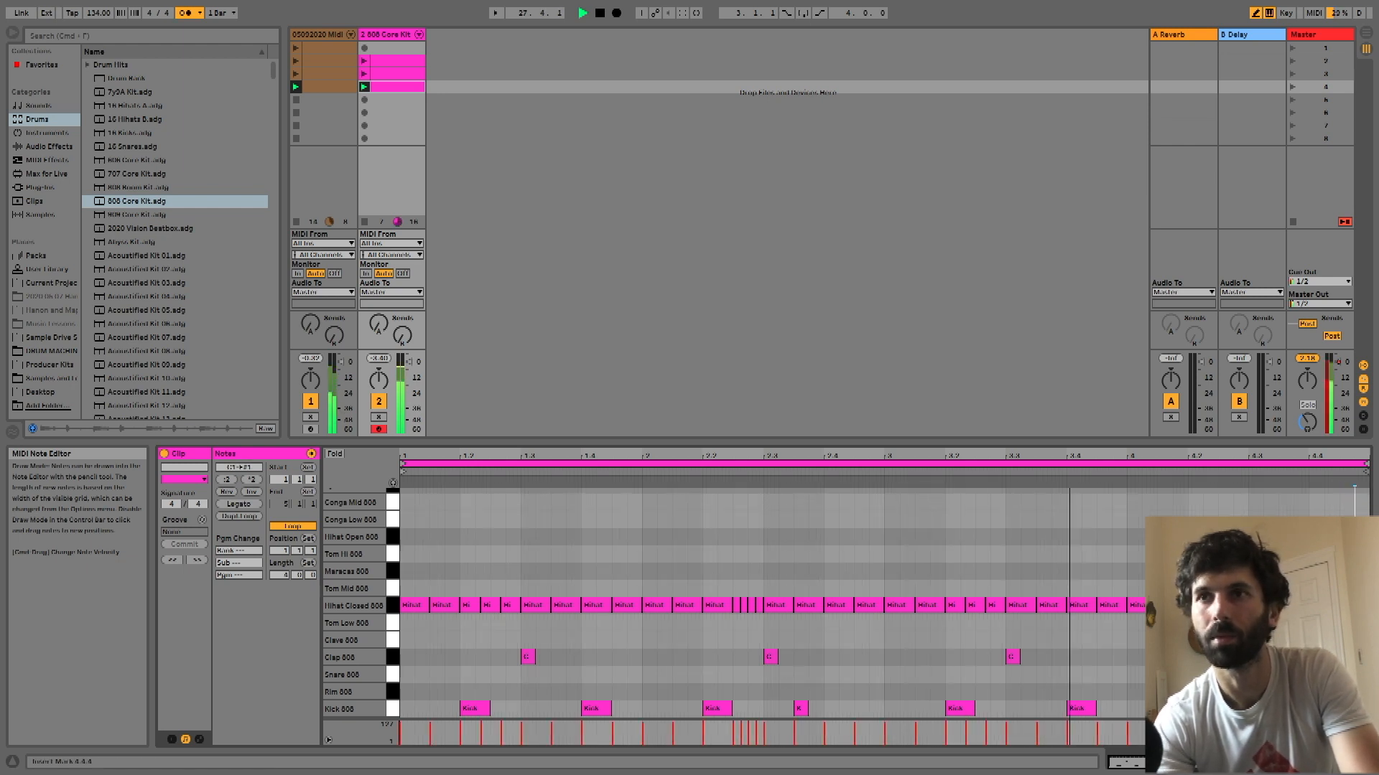
left_click_drag(1346, 605, 1362, 605)
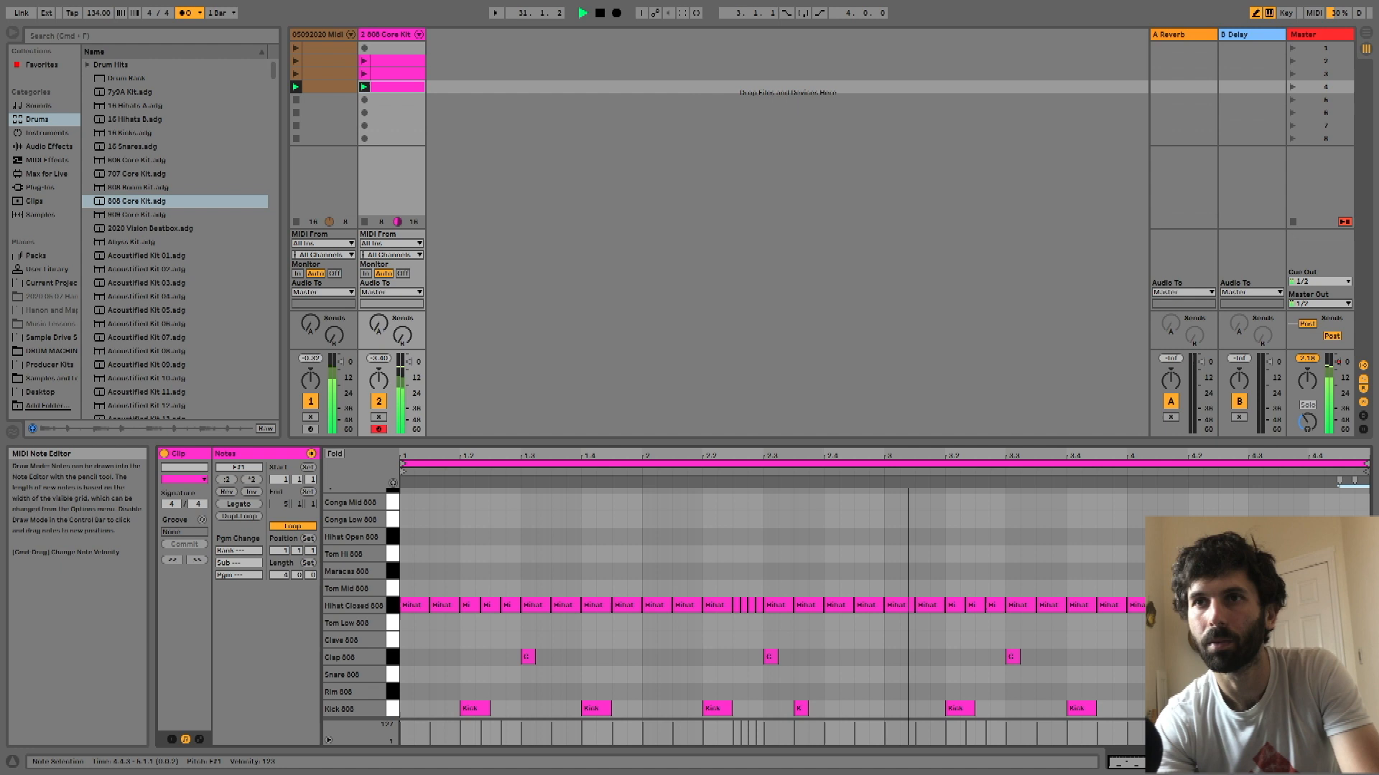
left_click(1352, 605)
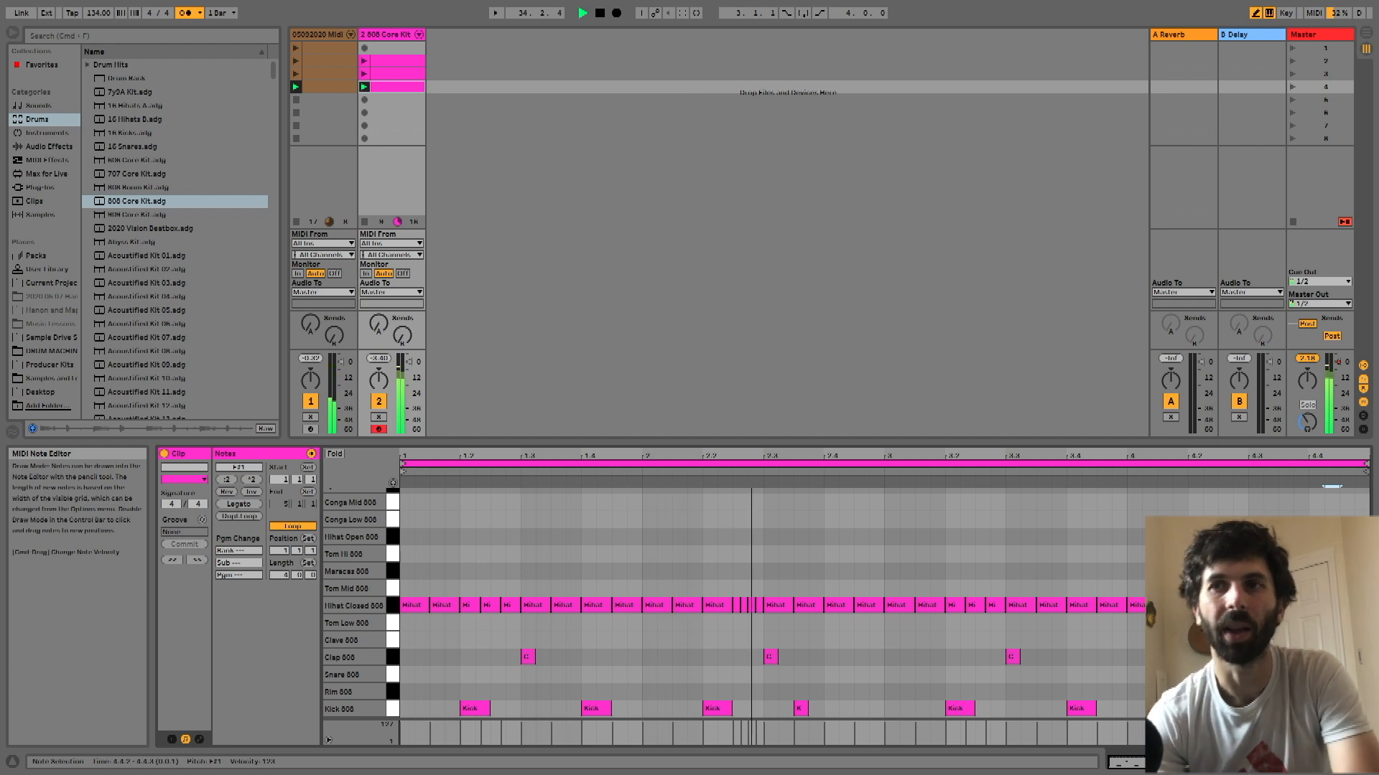
key("space")
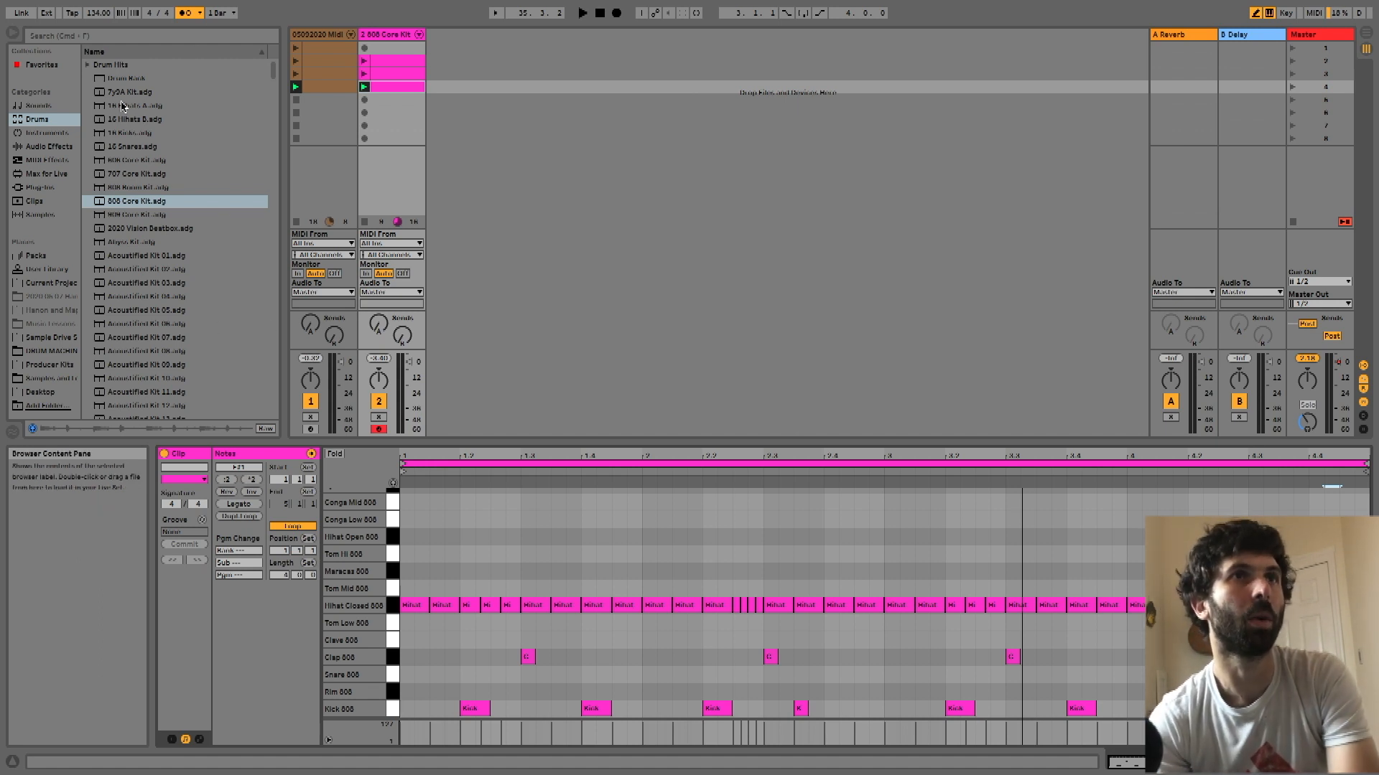
Create a new Simpler track and load the Sine Bass 0001 .aif sample from the Desktop into it
left_click(47, 133)
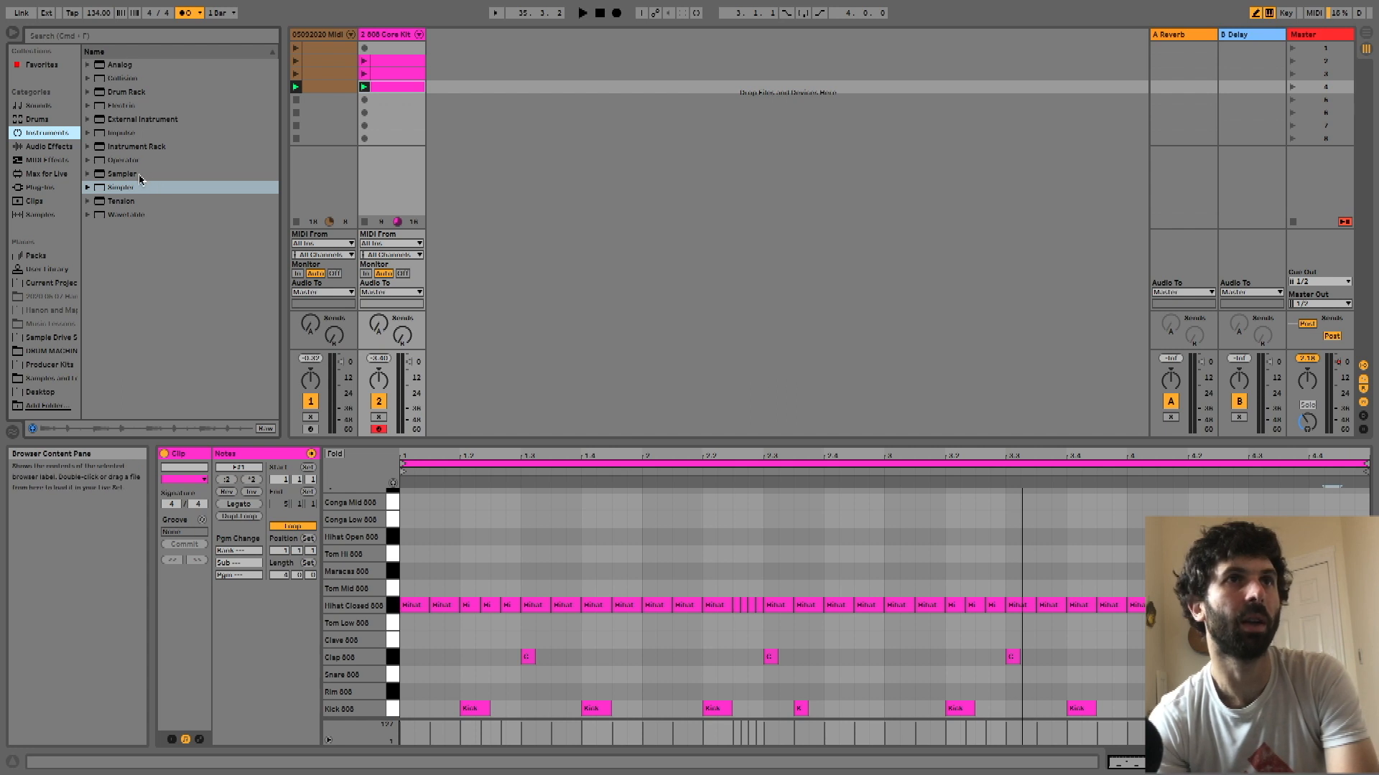
left_click_drag(132, 192, 487, 178)
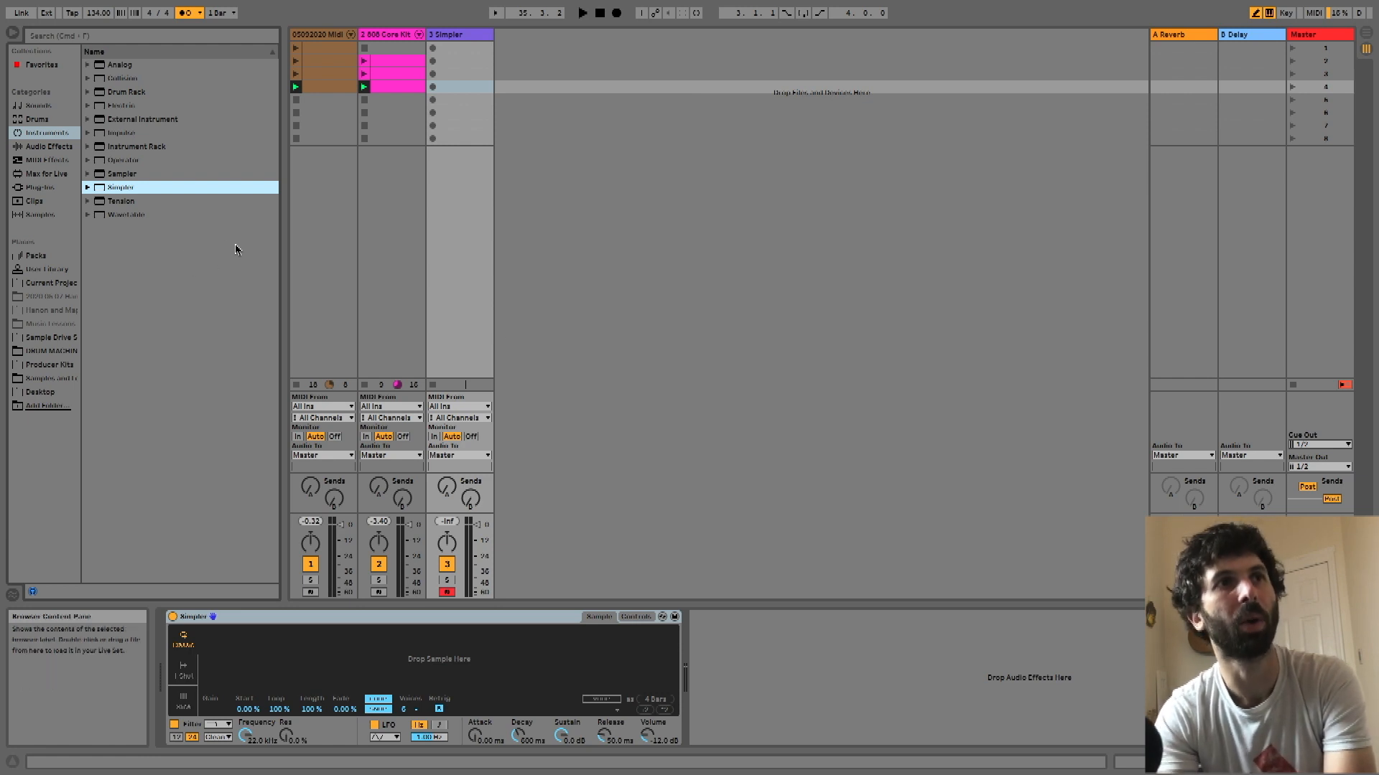
left_click(45, 393)
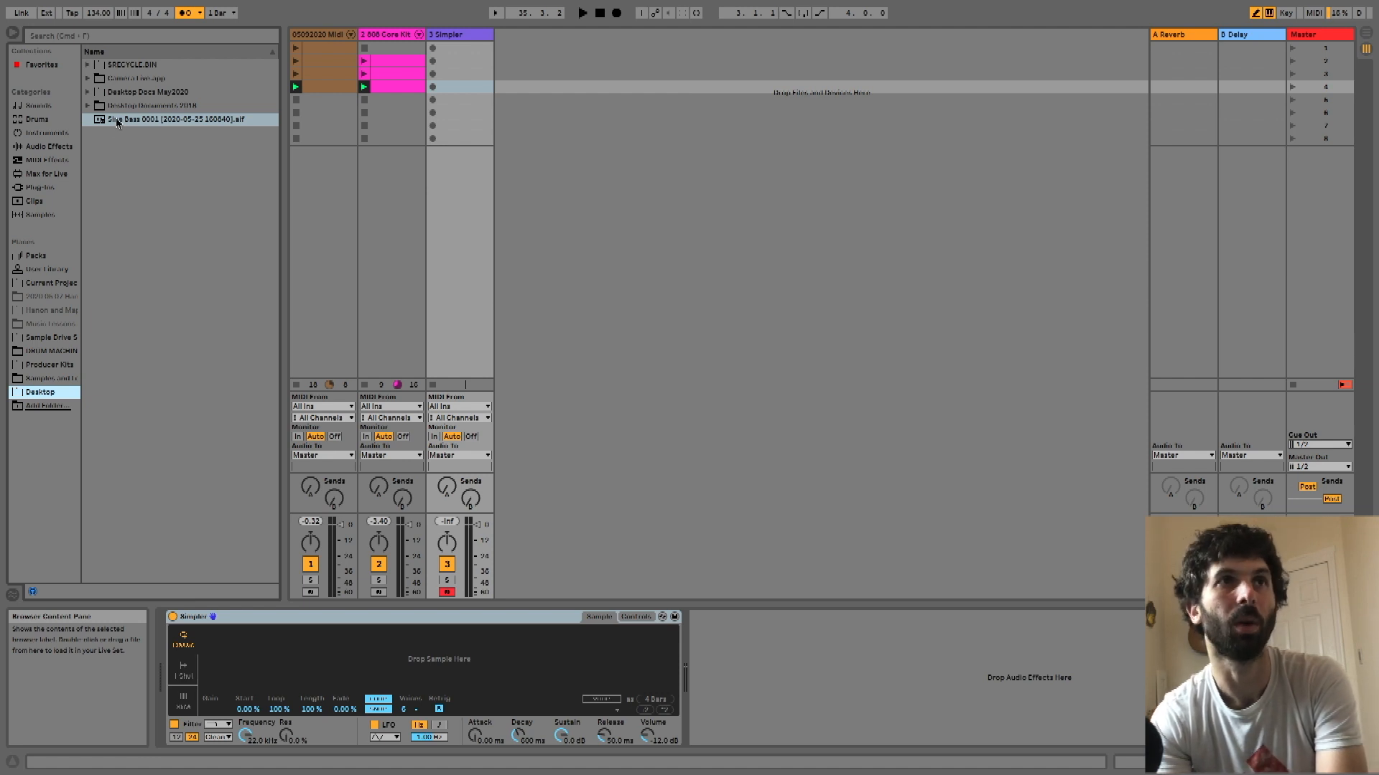
left_click_drag(113, 121, 439, 662)
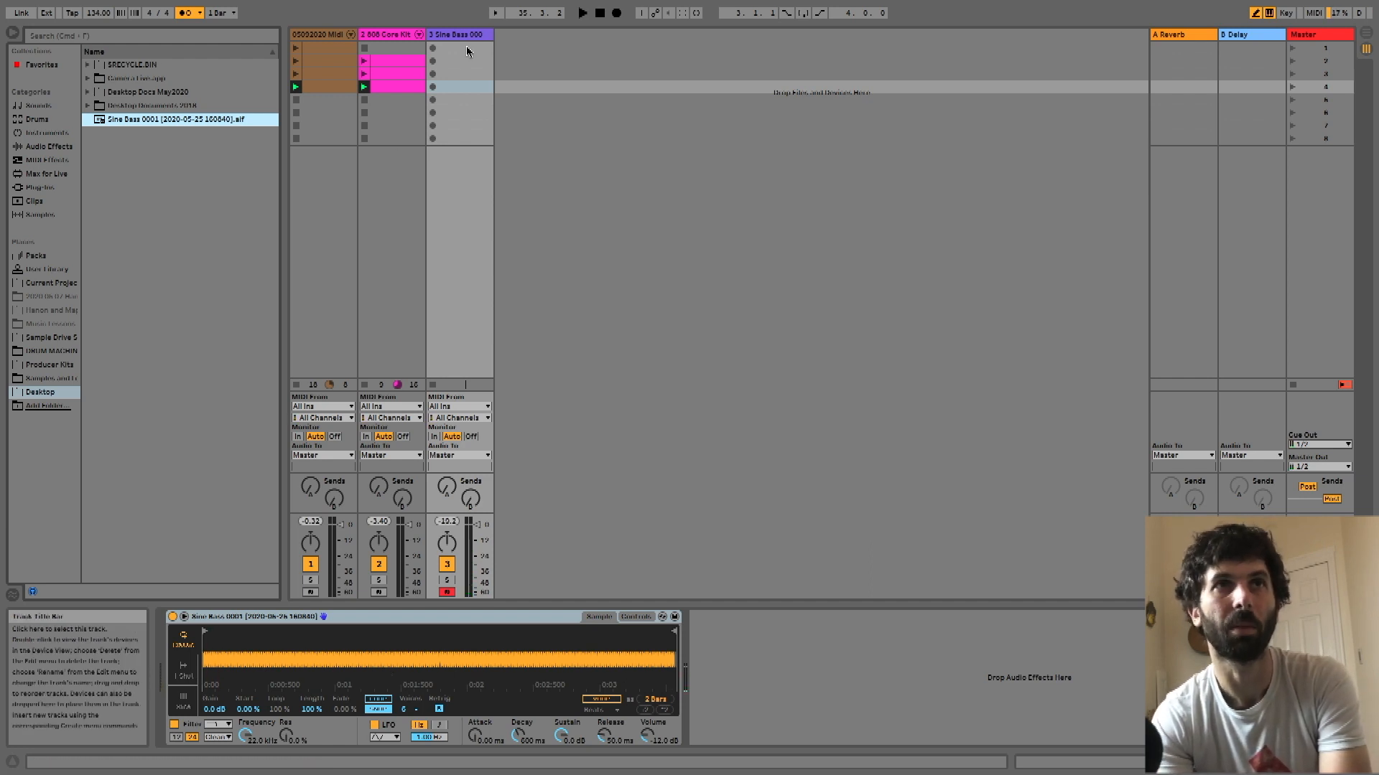
Create an empty MIDI clip in the Sine Bass track's fourth slot and turn on note preview in its editor
double_click(451, 87)
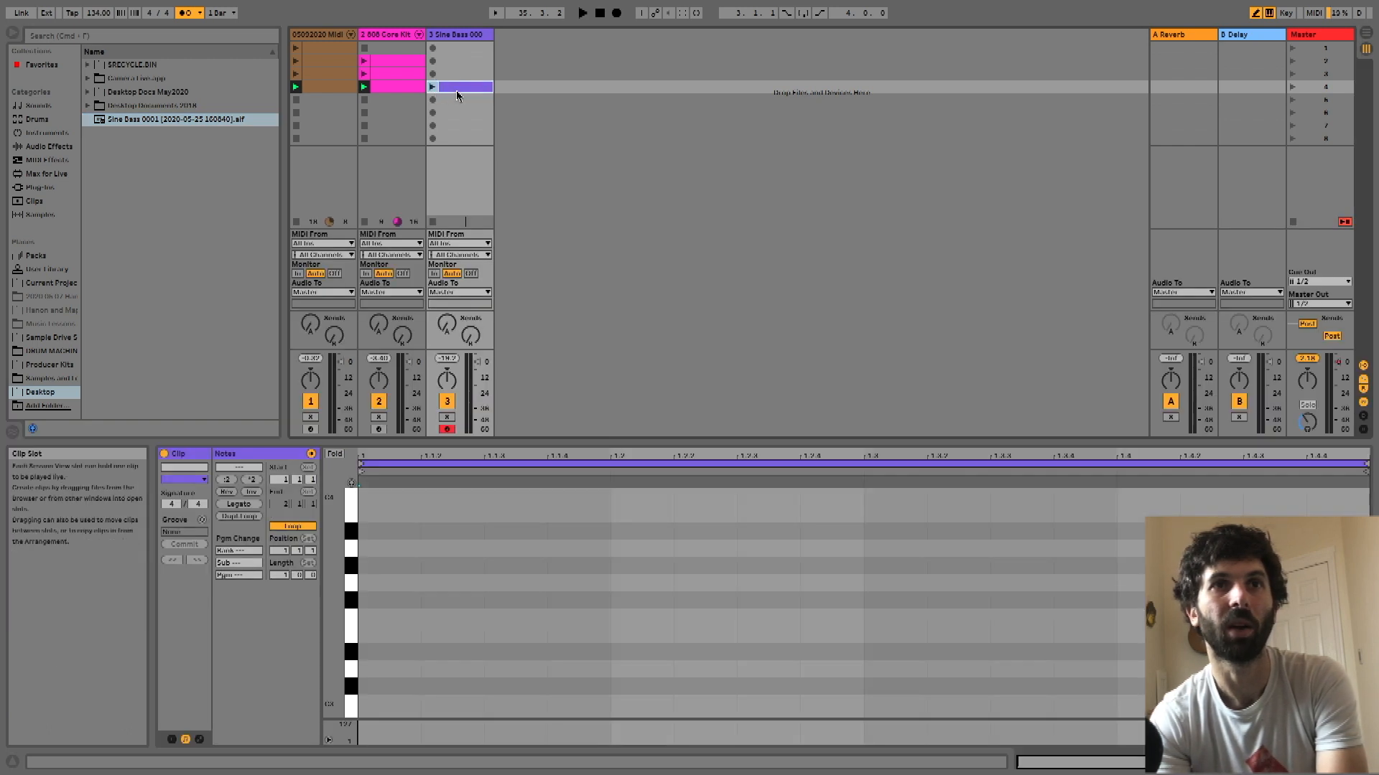
left_click(363, 703)
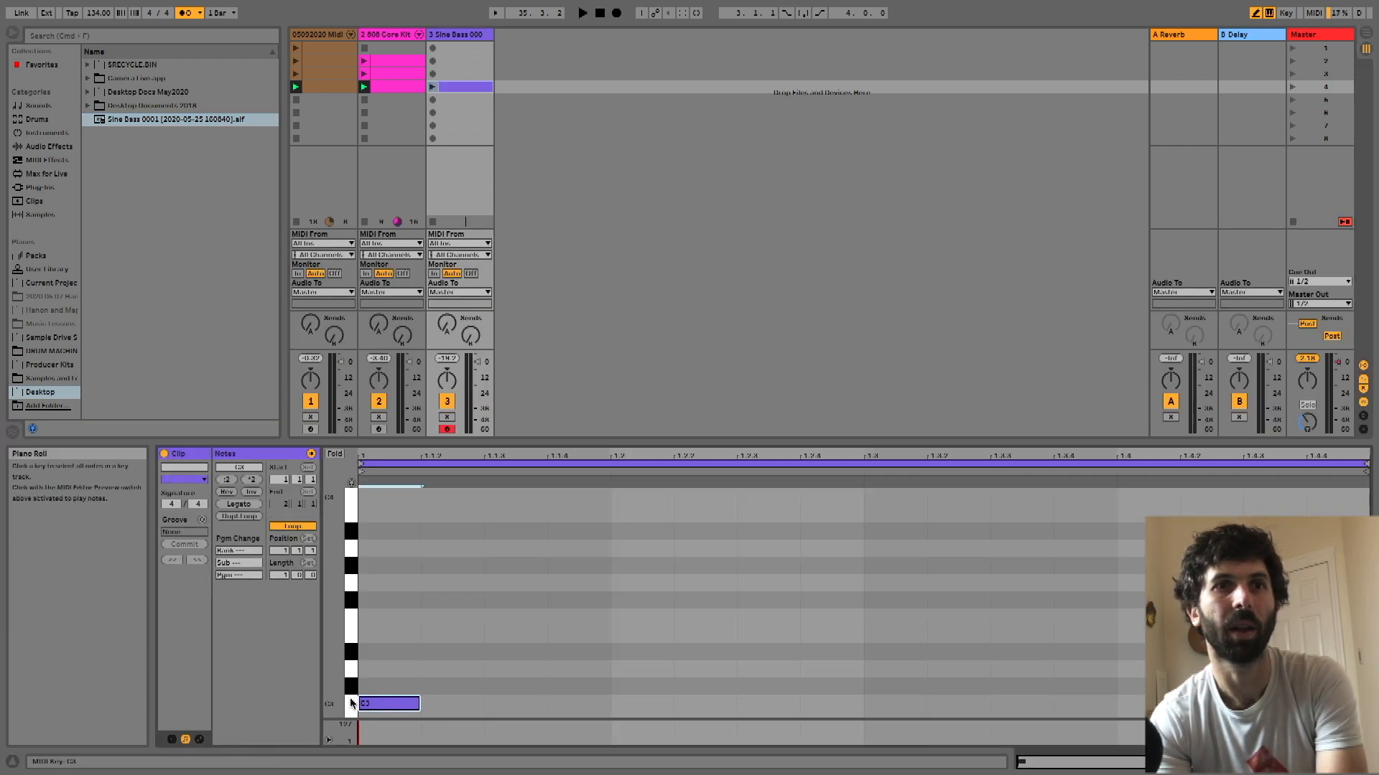
left_click(371, 705)
left_click(351, 483)
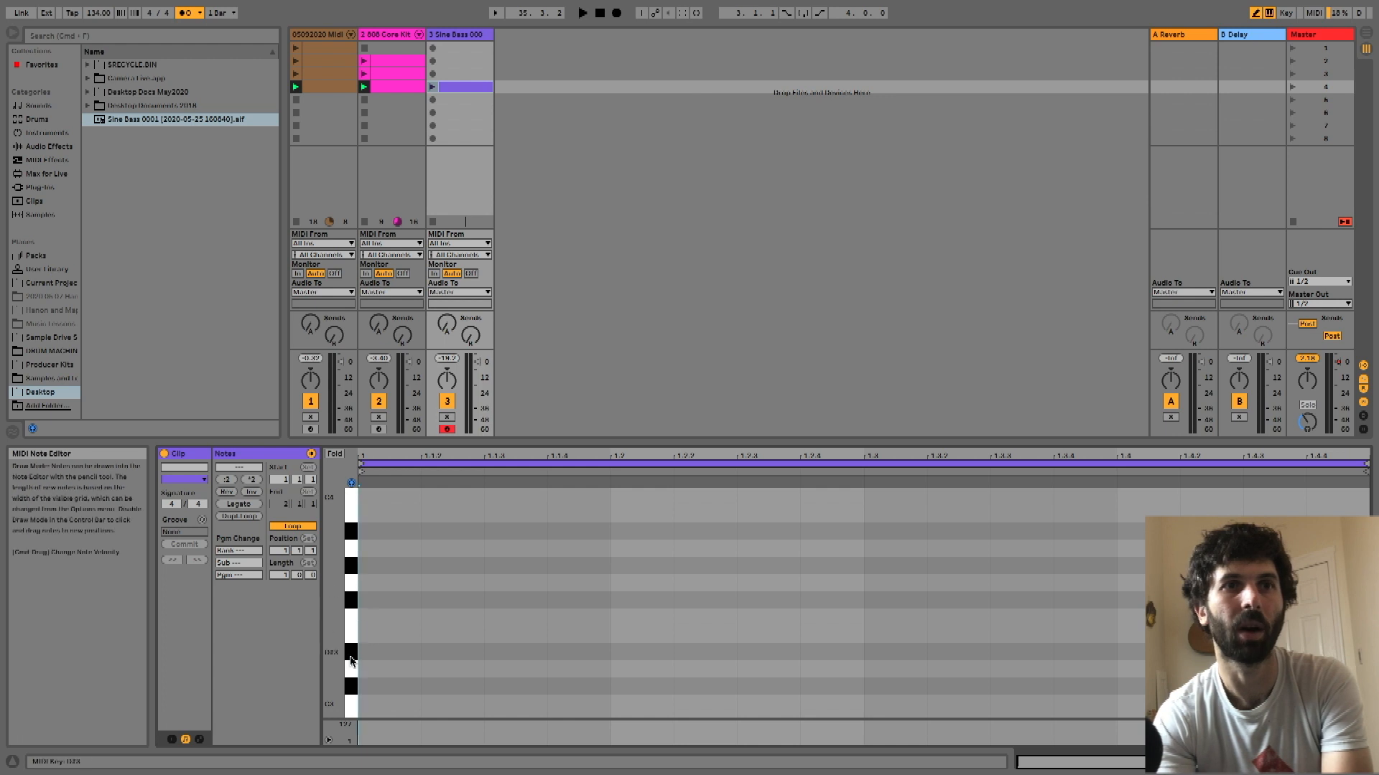
Audition several sine bass pitches between C3 and C4 on the clip's piano keys
left_click(351, 662)
left_click(349, 595)
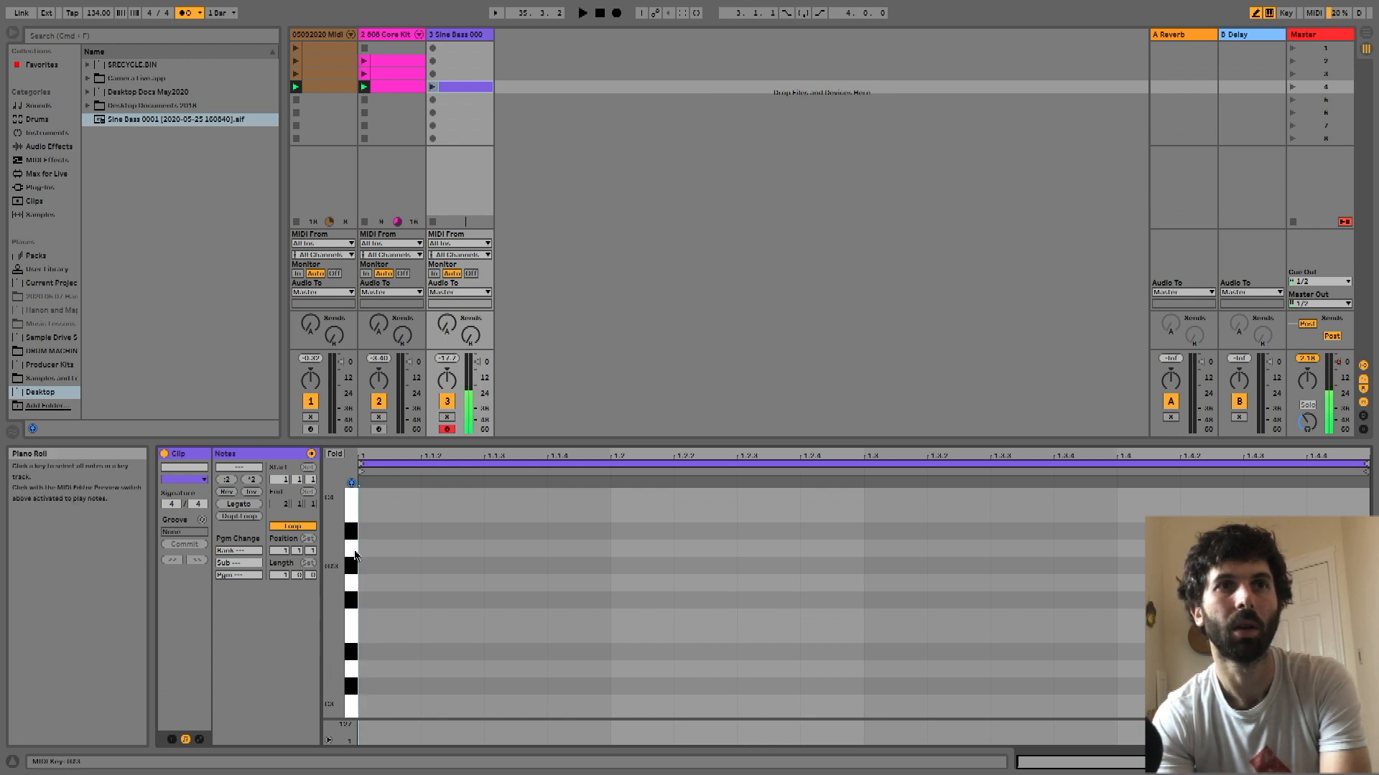
left_click(357, 509)
left_click(351, 708)
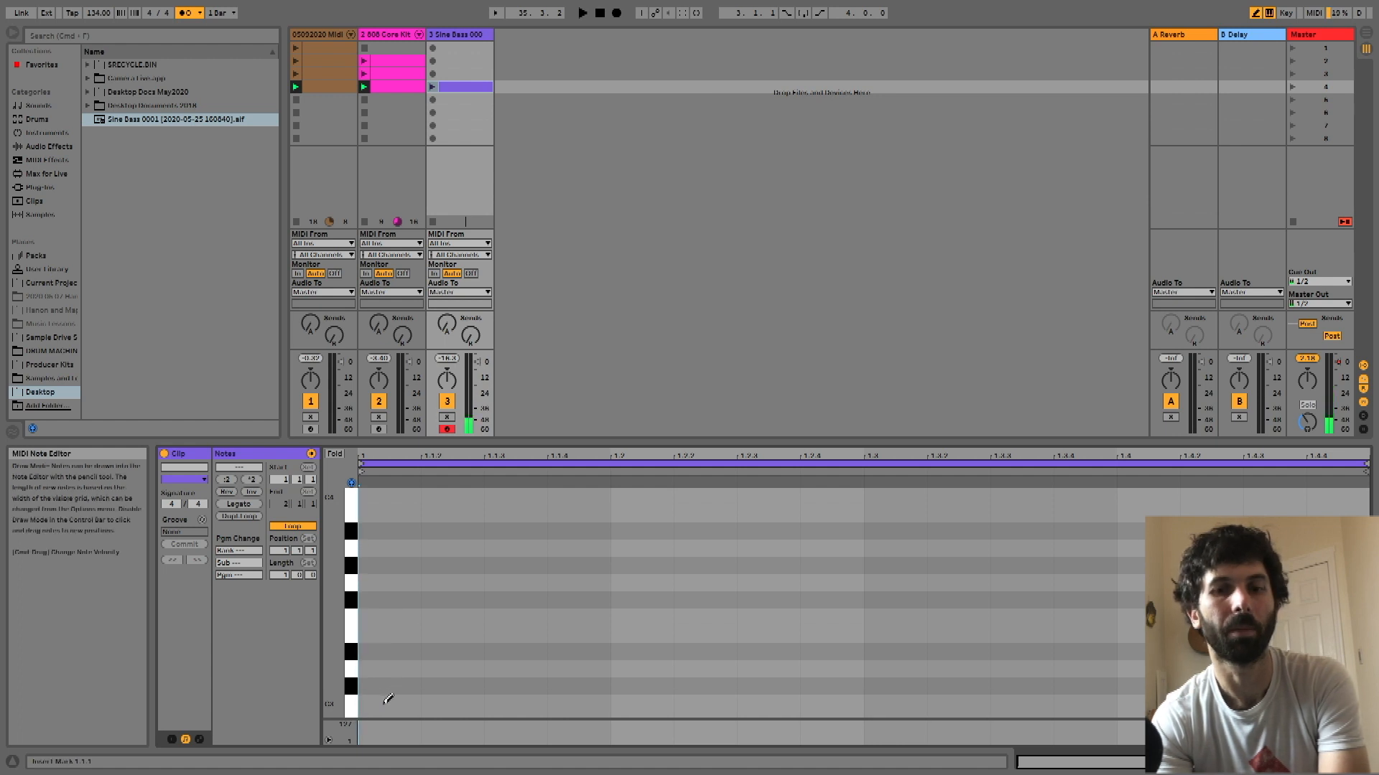
Turn off Draw Mode and add a C3 note at 1.1.1 in the sine bass clip
key("b")
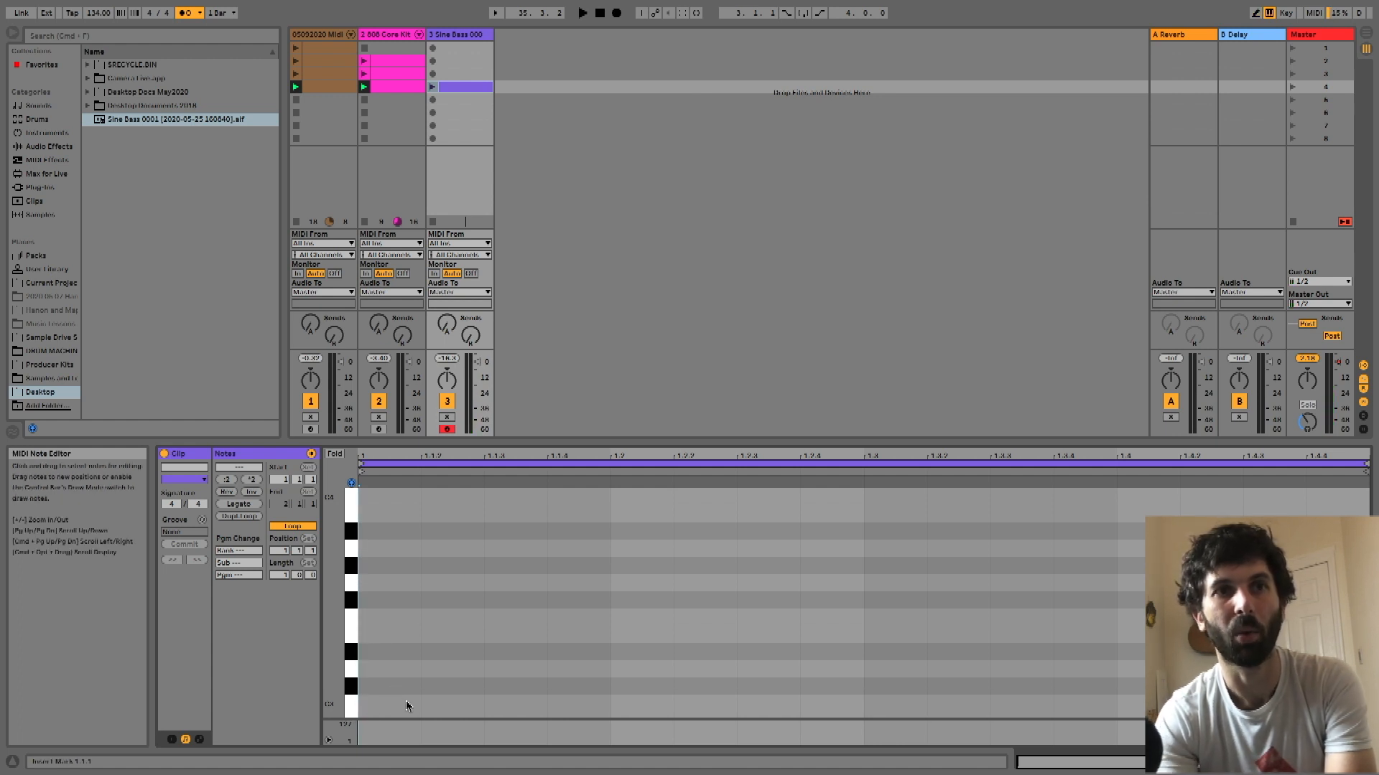
double_click(378, 705)
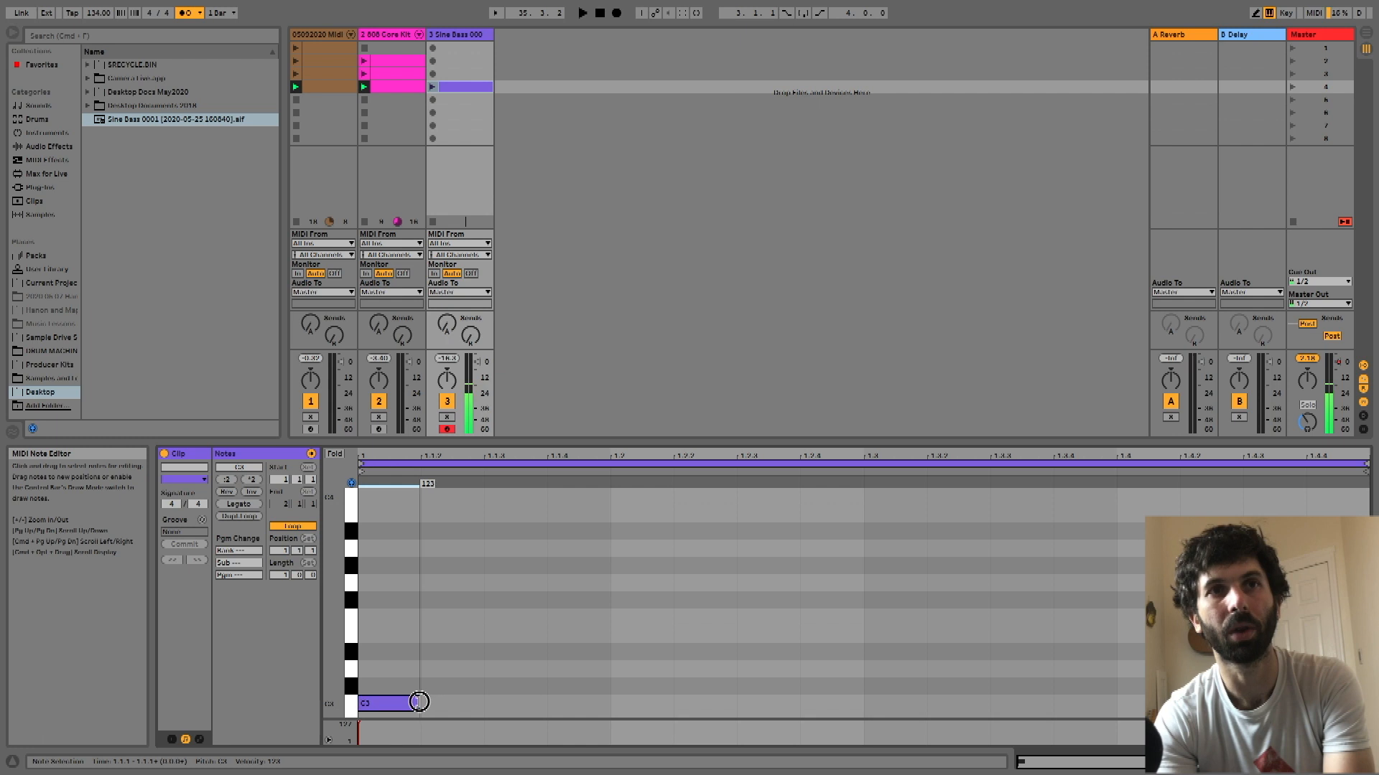
Lengthen the C3 bass note to 1.2.4, double the clip loop to two bars and delete the duplicated note
left_click_drag(419, 701, 781, 677)
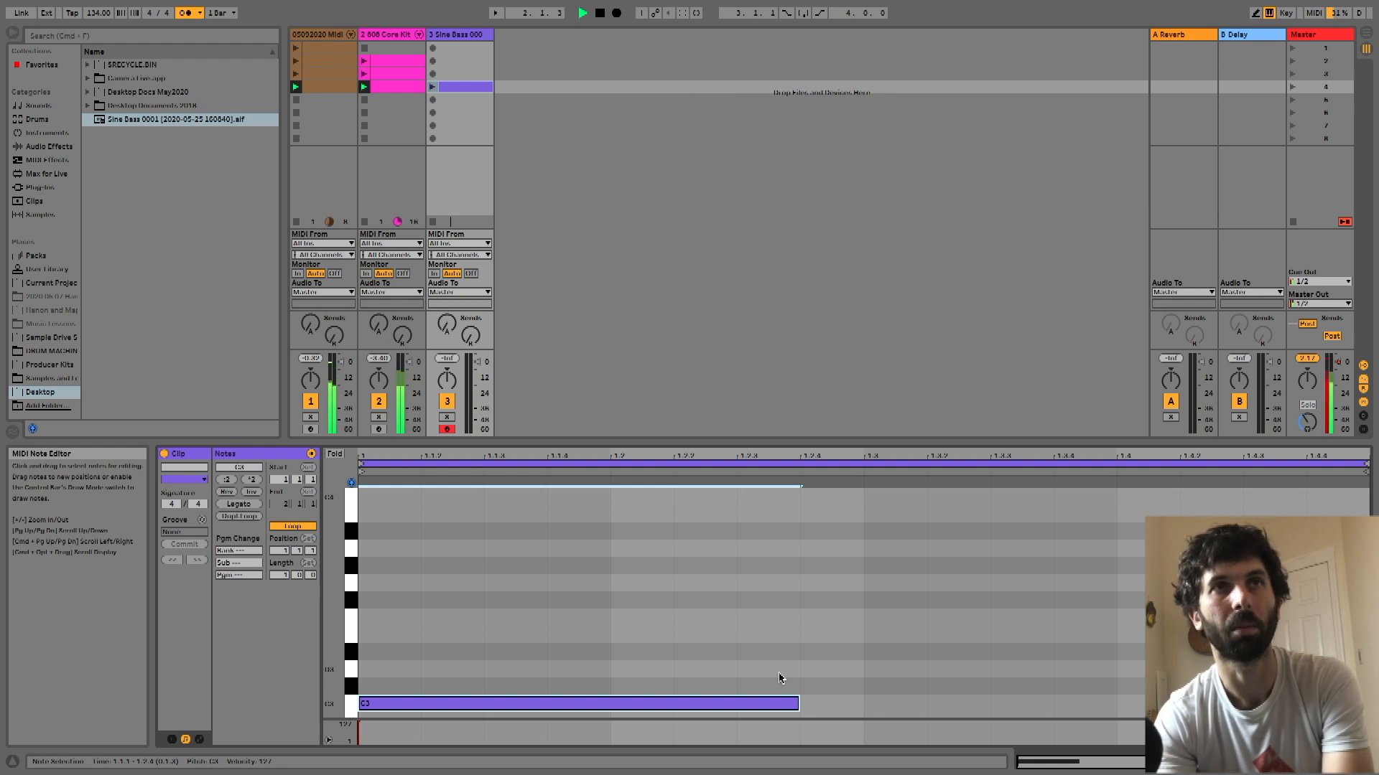
left_click(433, 86)
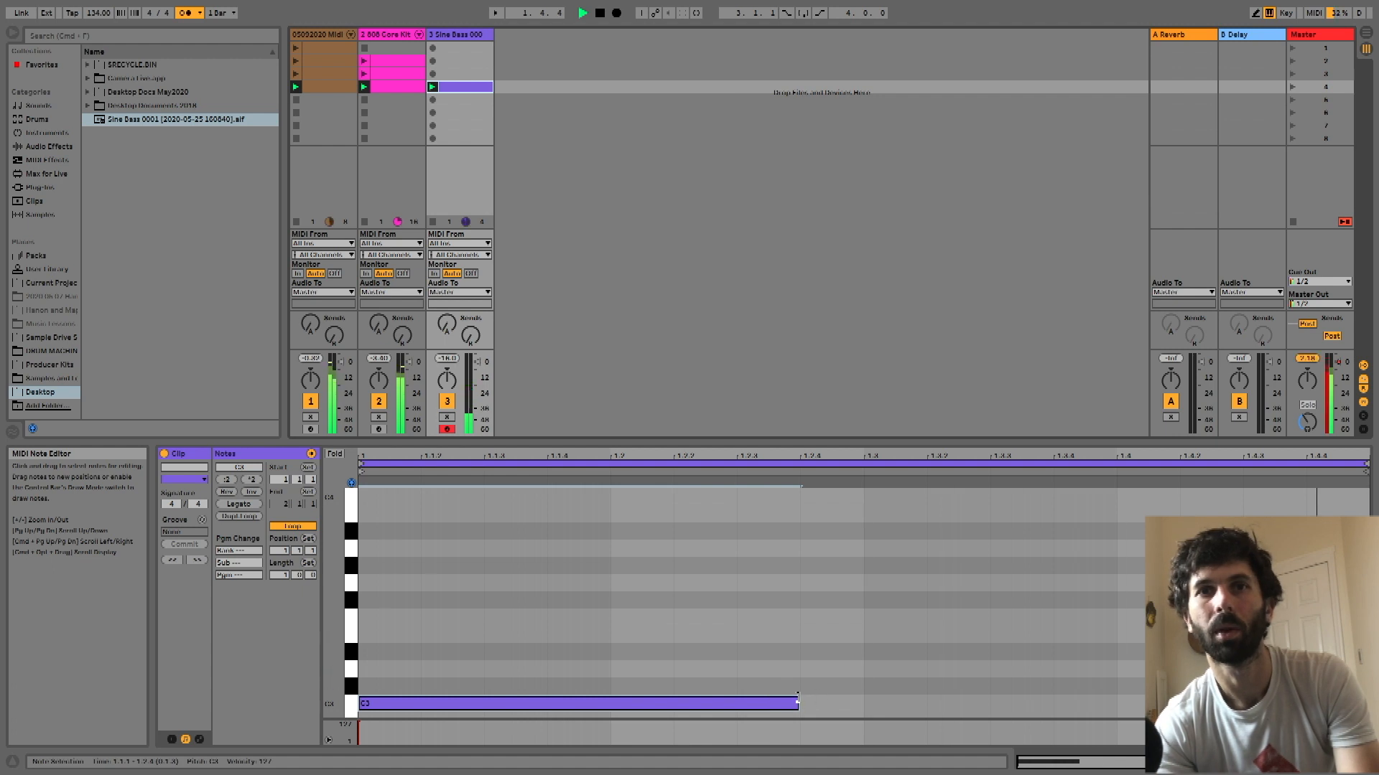
left_click(796, 466)
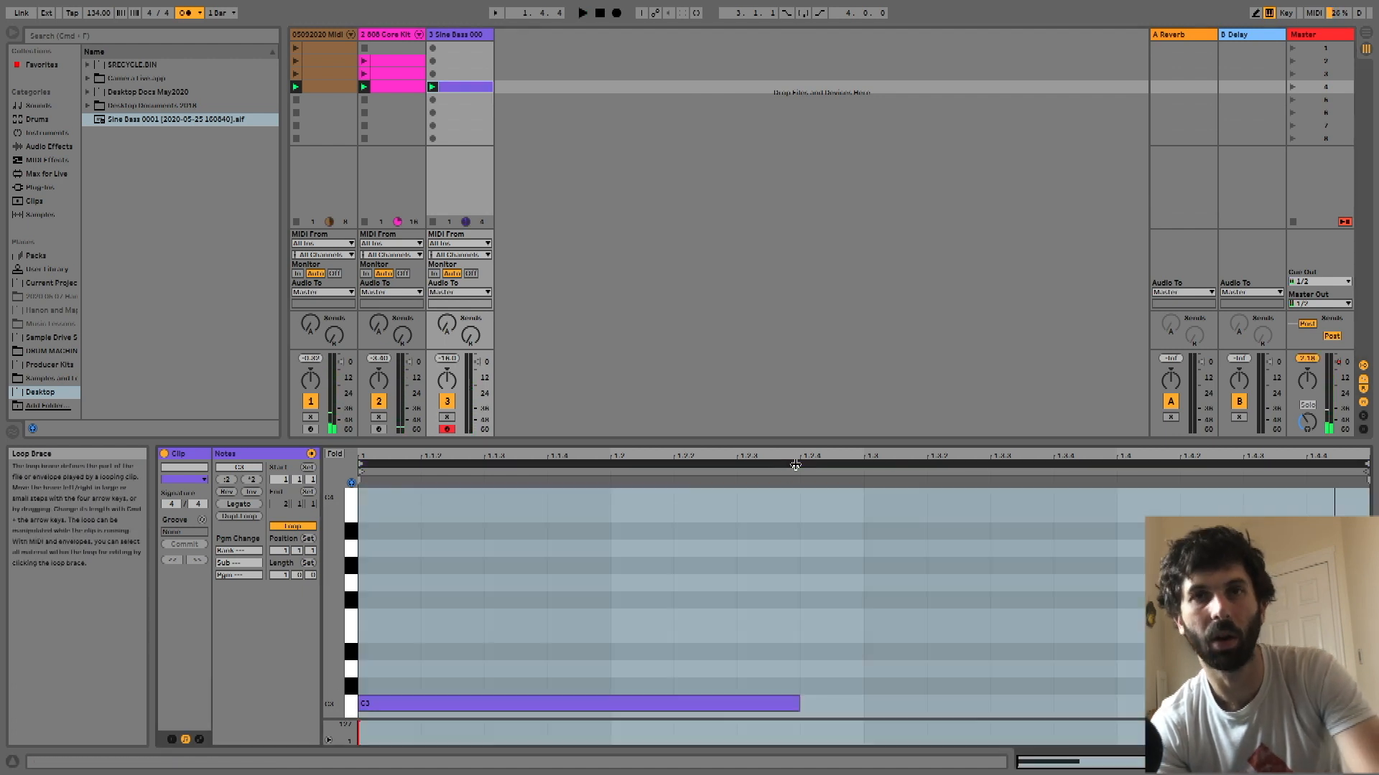
key("super+d")
left_click(937, 704)
key("Delete")
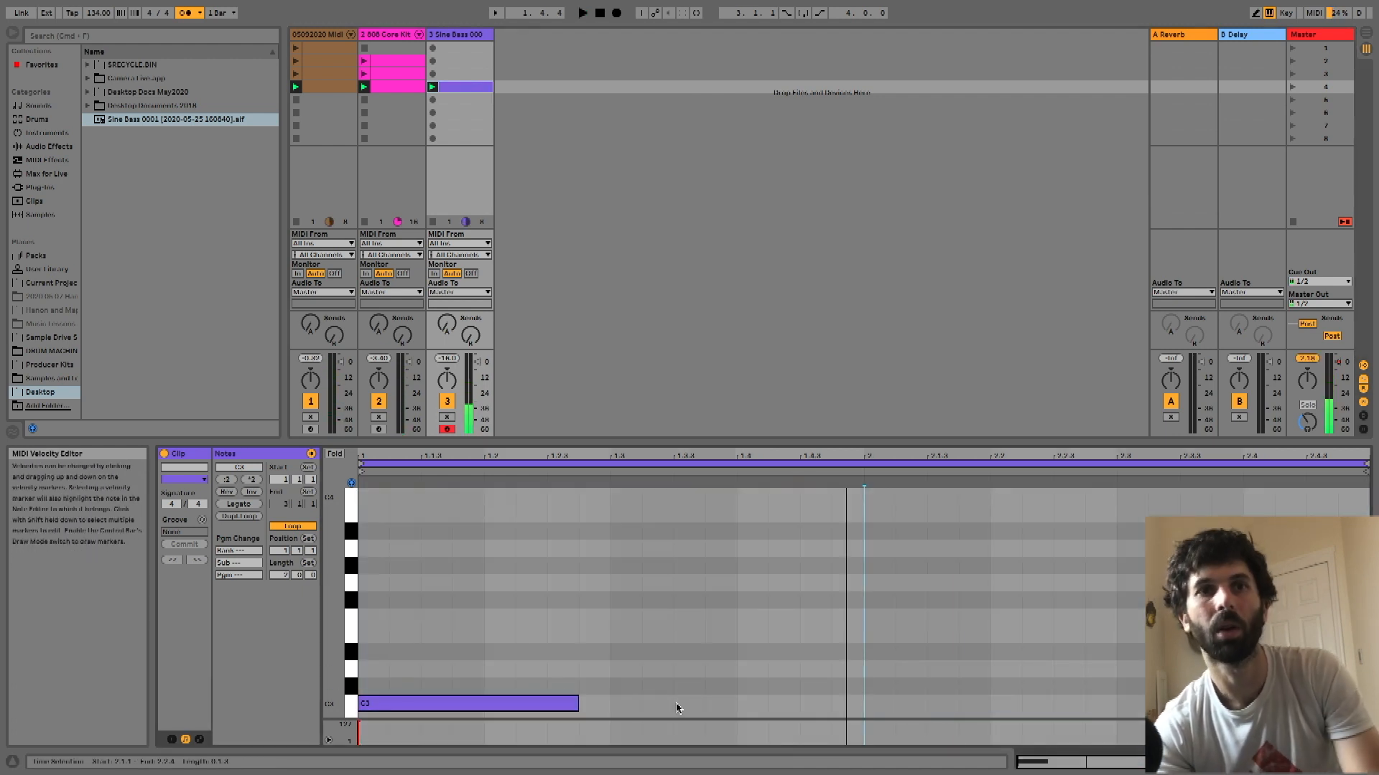
Lengthen the C3 bass note to 1.4.1 and add a C#3 note from 1.4.1 to 2.3.1
left_click_drag(574, 703, 740, 698)
key("space")
key("space")
left_click_drag(607, 704, 991, 692)
key("space")
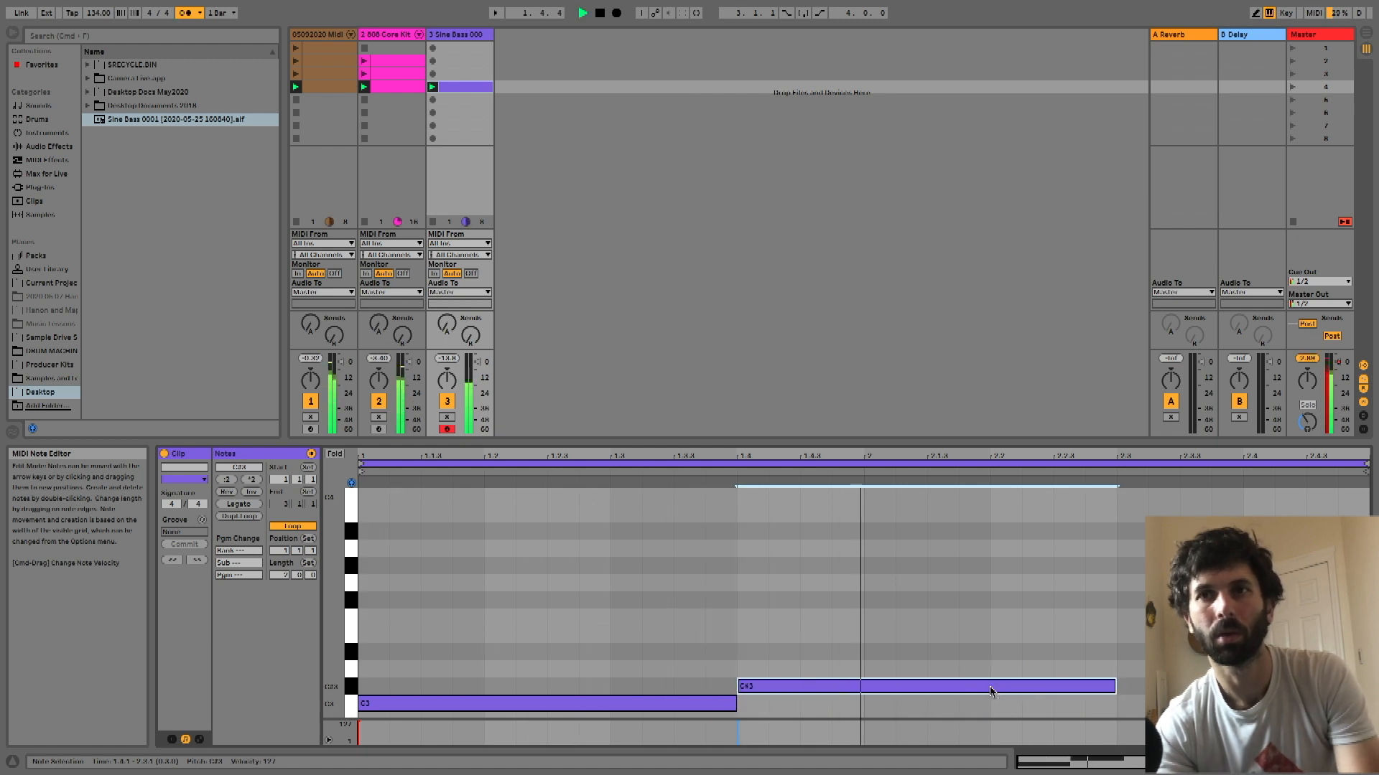
Lengthen the C#3 bass note to 2.4.1 and add a second C#3 note from 2.3.3 to 2.4.4
left_click_drag(1114, 687, 1244, 686)
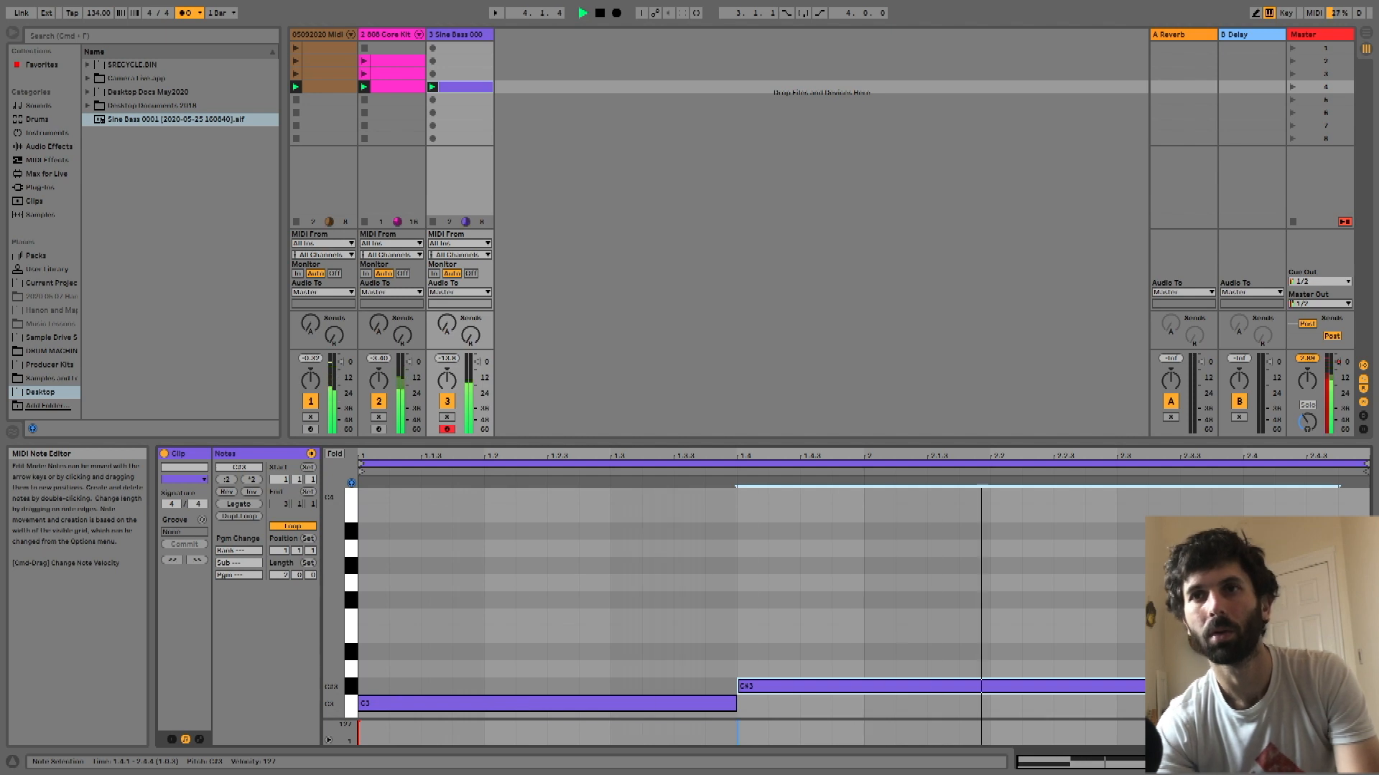
left_click_drag(1339, 687, 1244, 687)
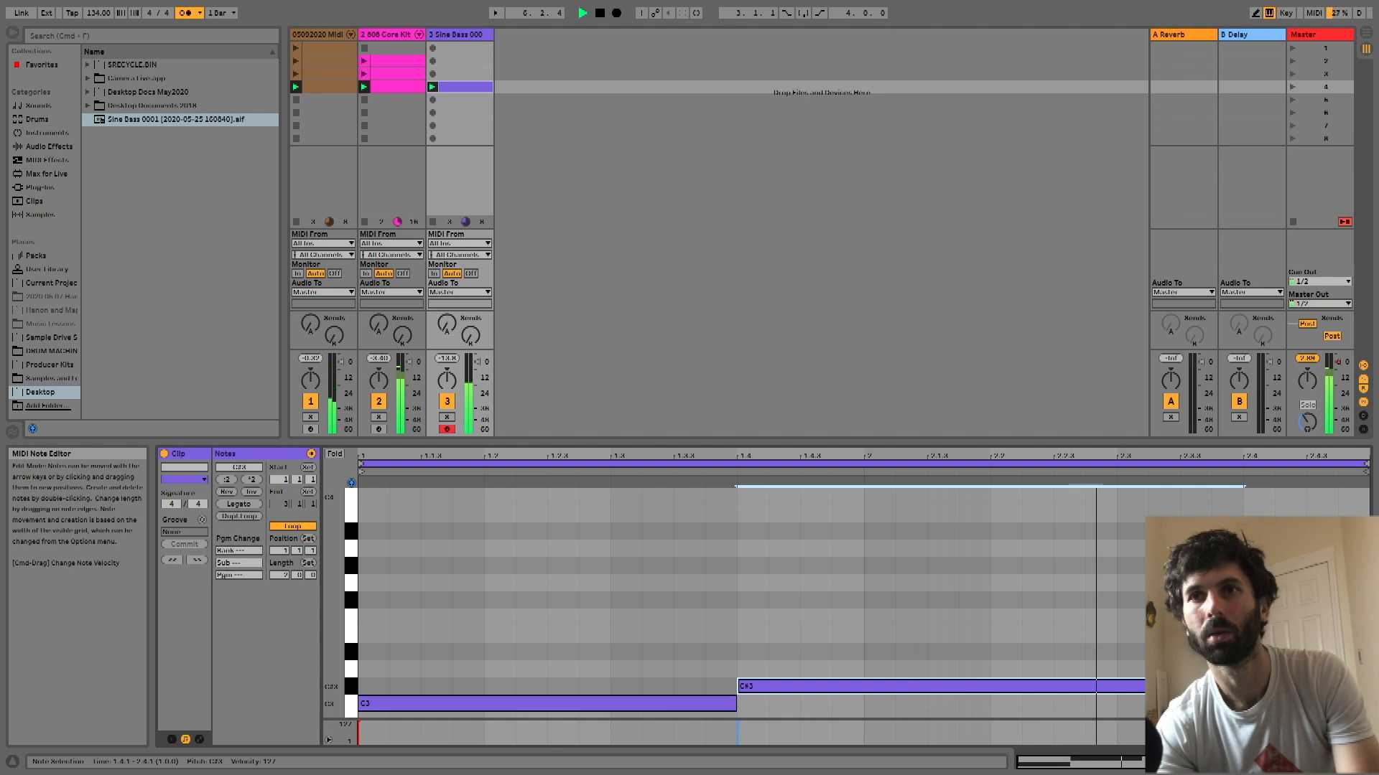
left_click(1243, 618)
double_click(1196, 686)
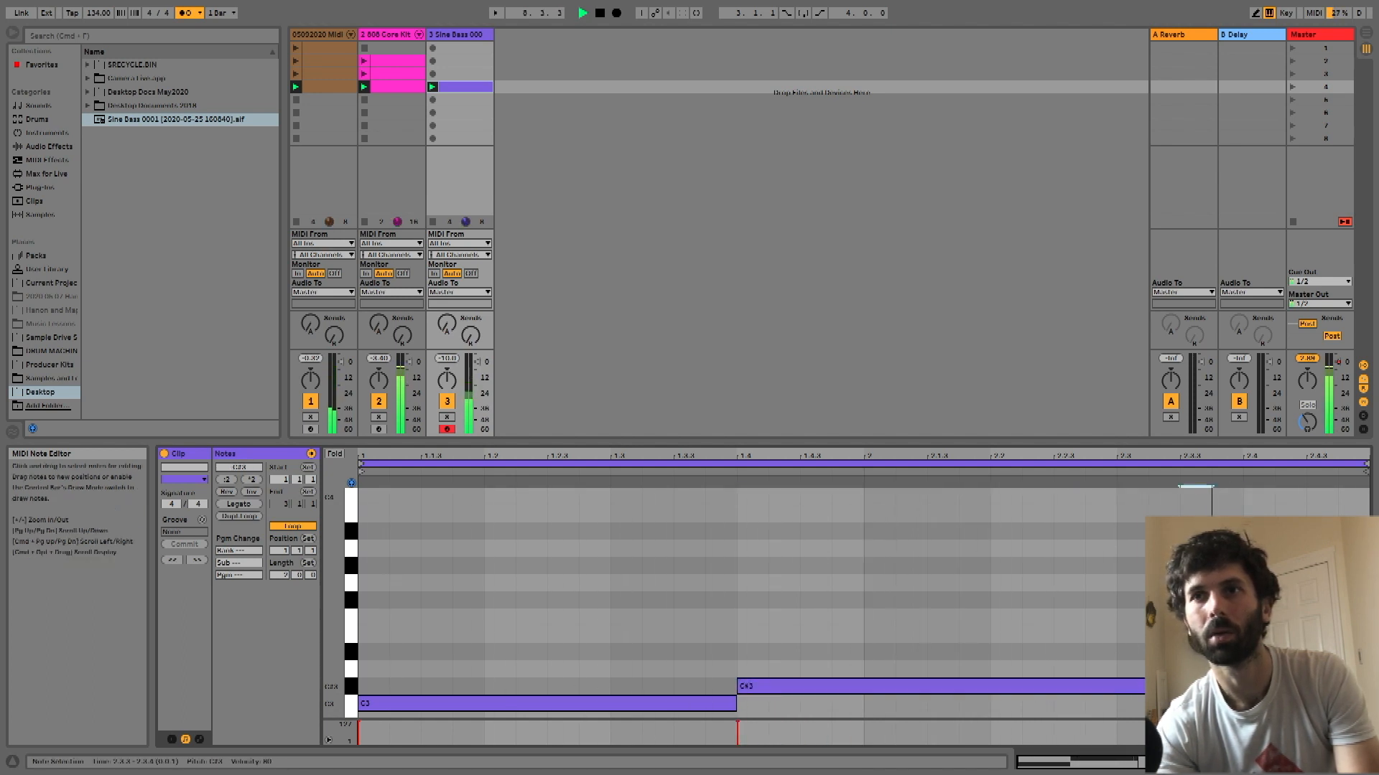
left_click_drag(1296, 687, 1329, 685)
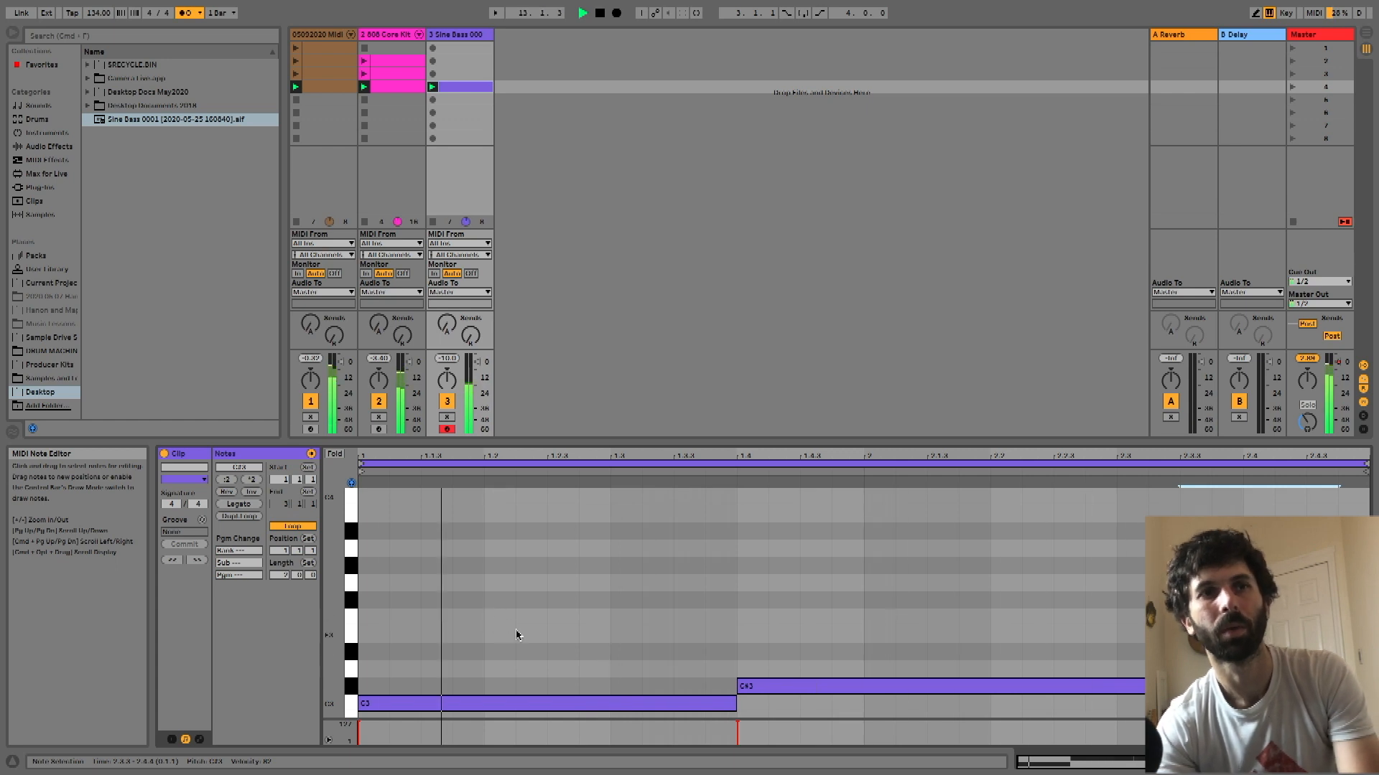
Audition all bass notes an octave lower at C2 and an octave higher at C4, and return them to C3
left_click_drag(354, 656, 344, 708)
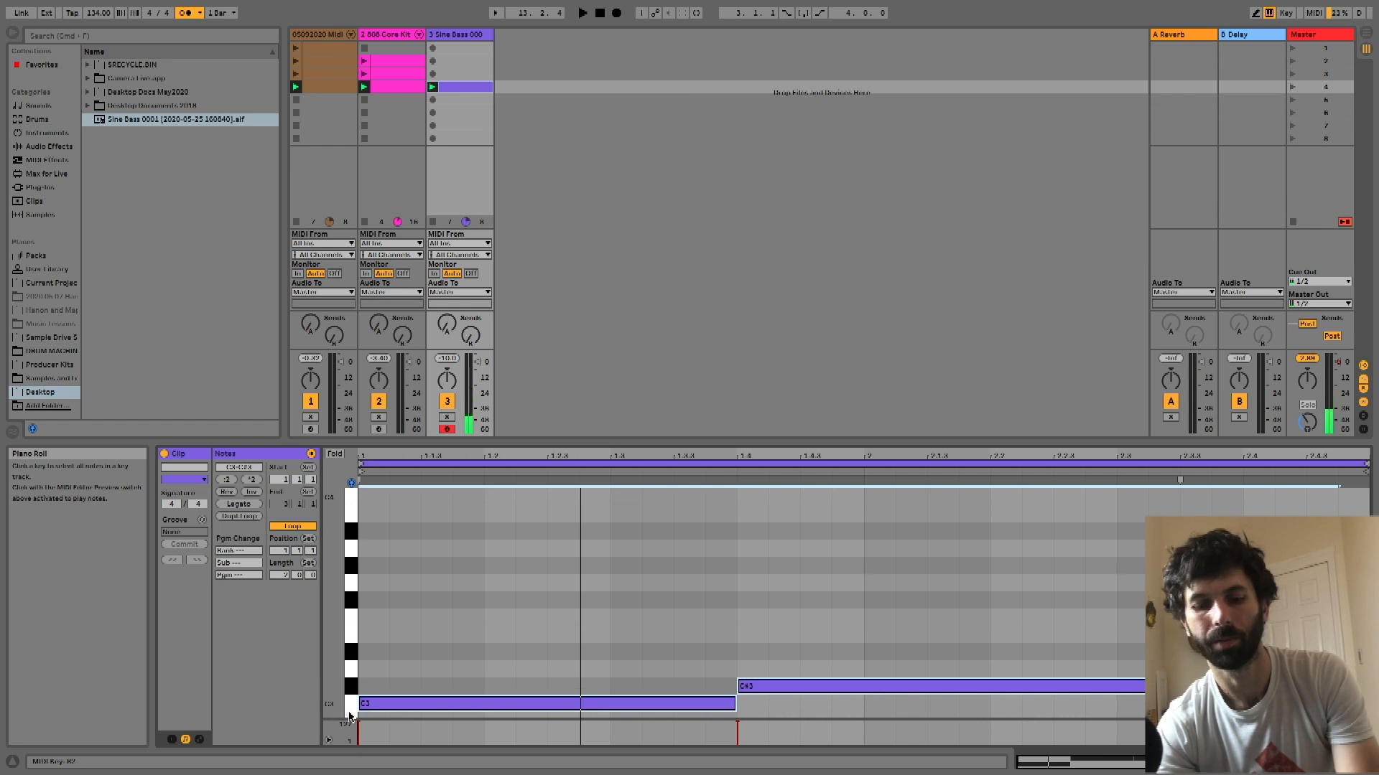
key("shift+Down")
key("space")
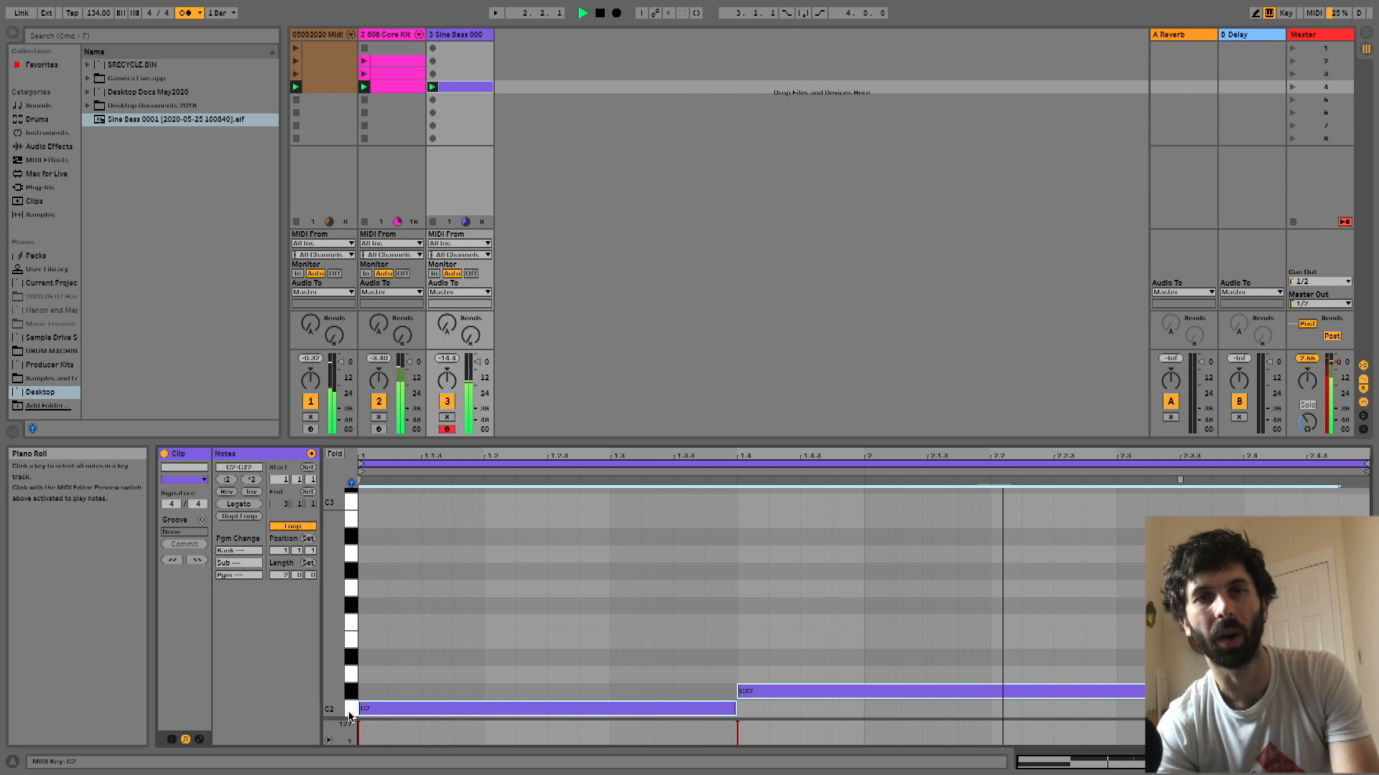
key("shift+Up")
key("shift+Up")
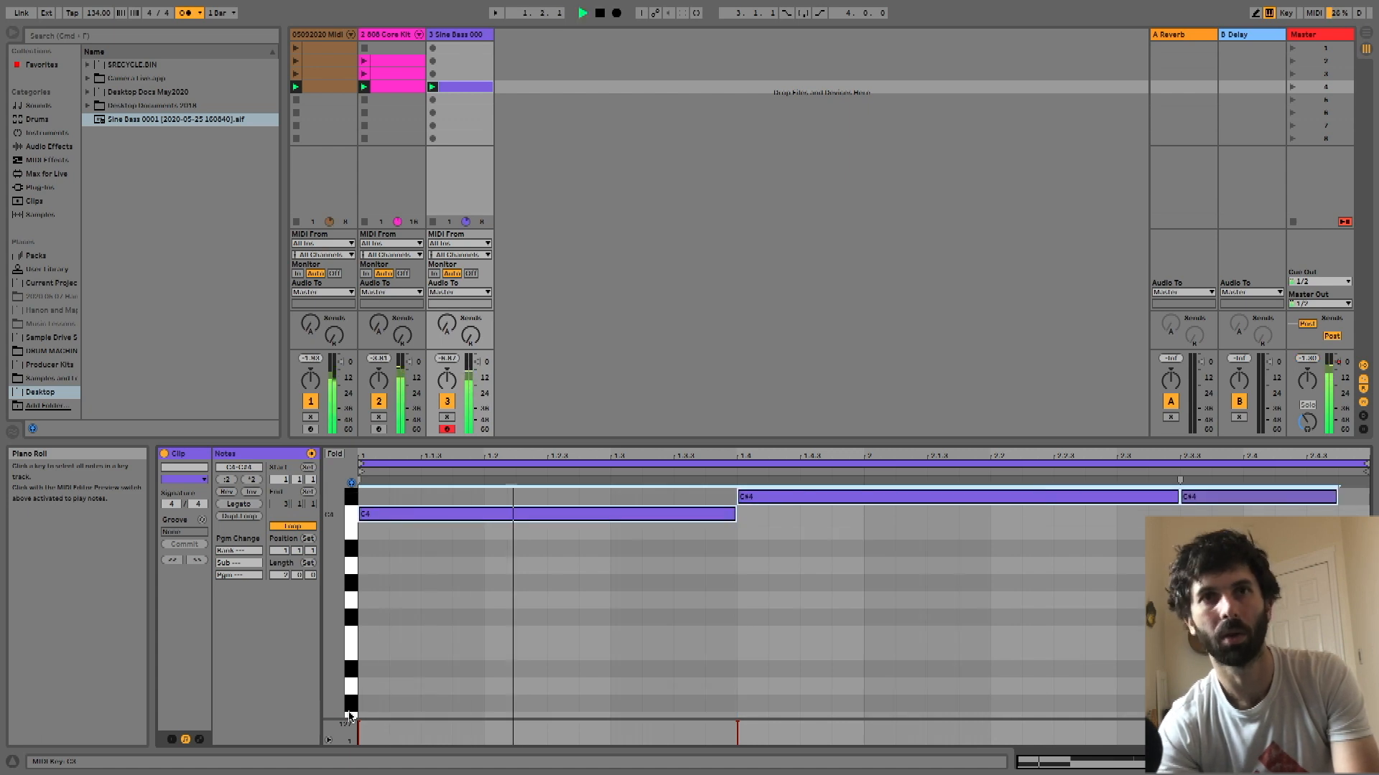
key("shift+Down")
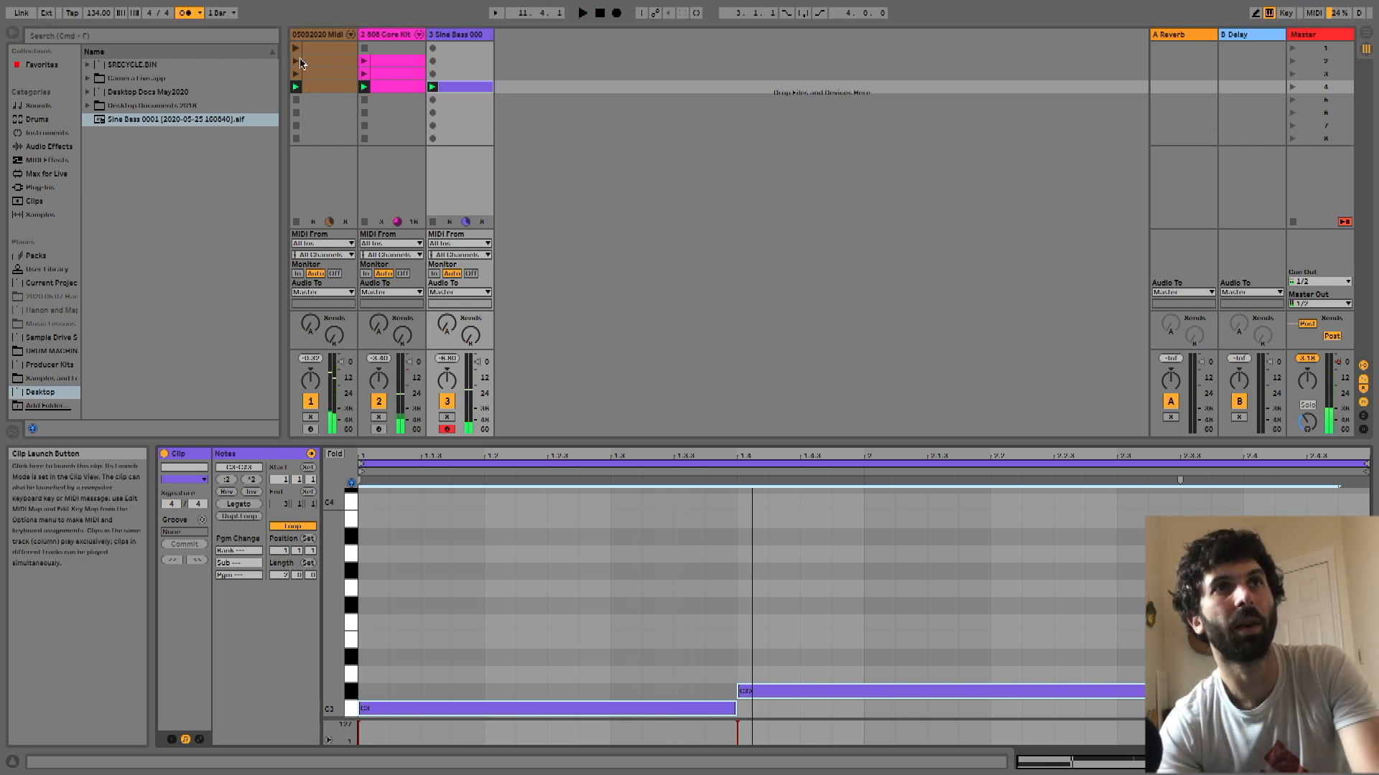
Examine the notes in the existing clips of the piano track to compare their octaves
left_click(310, 86)
left_click(316, 73)
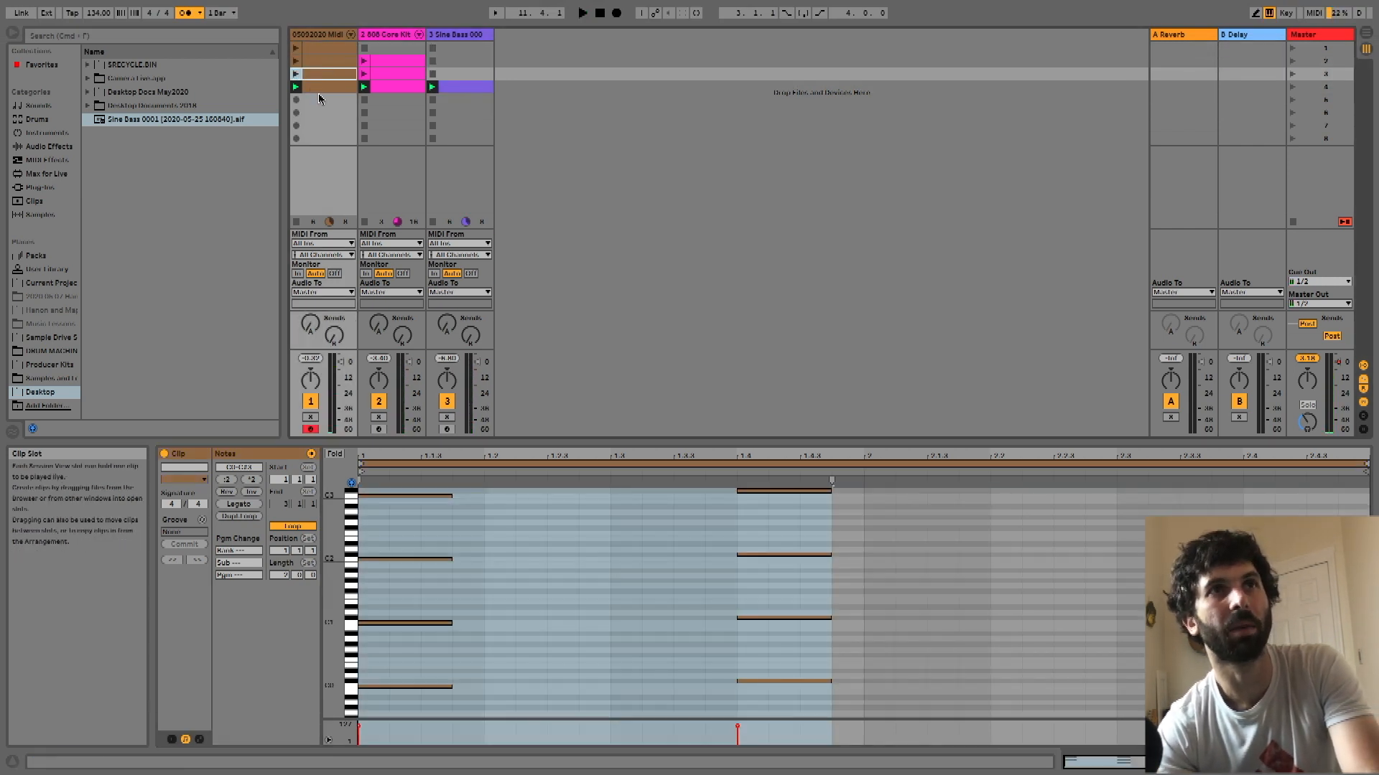
left_click(317, 99)
left_click(317, 60)
left_click(317, 48)
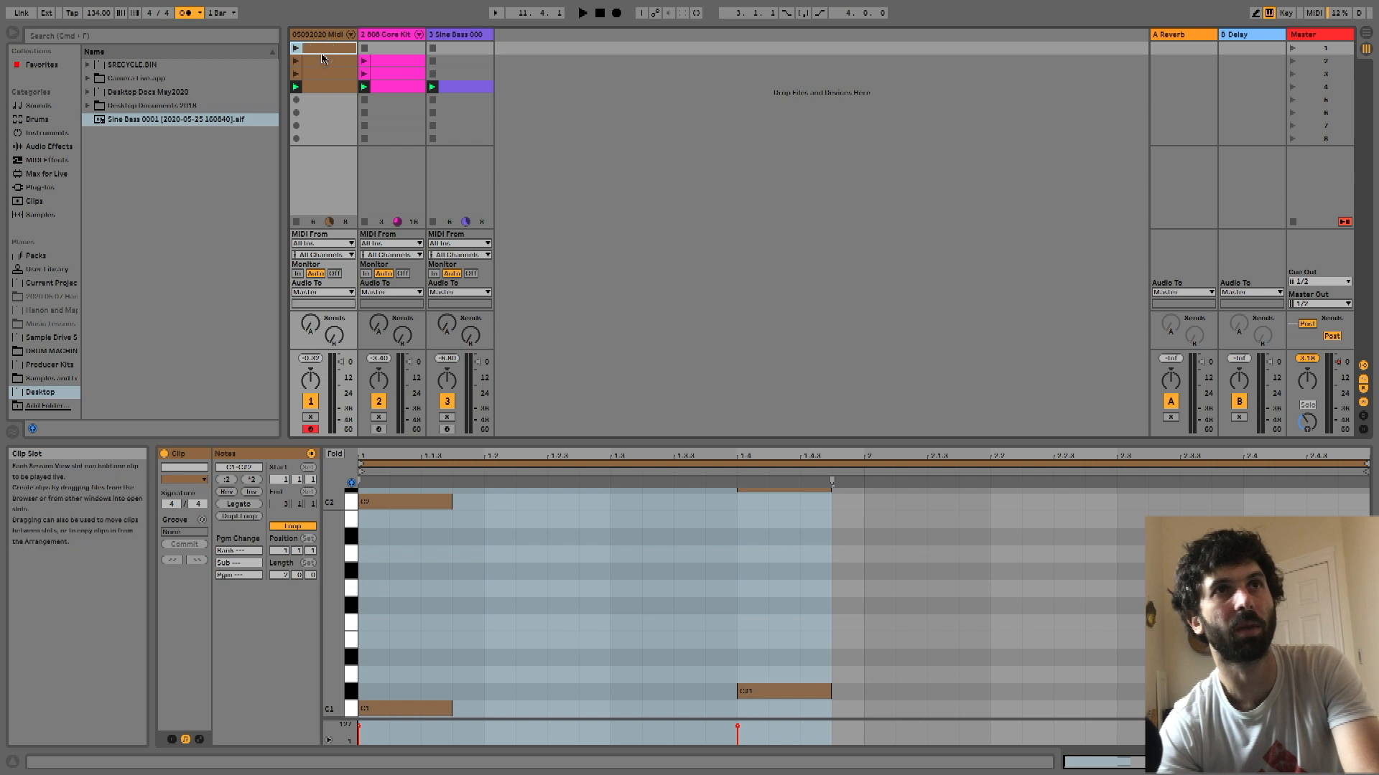
left_click(317, 74)
left_click(318, 61)
left_click(320, 75)
Delete the third and fourth piano clips and duplicate the second clip into the third slot
left_click(322, 87)
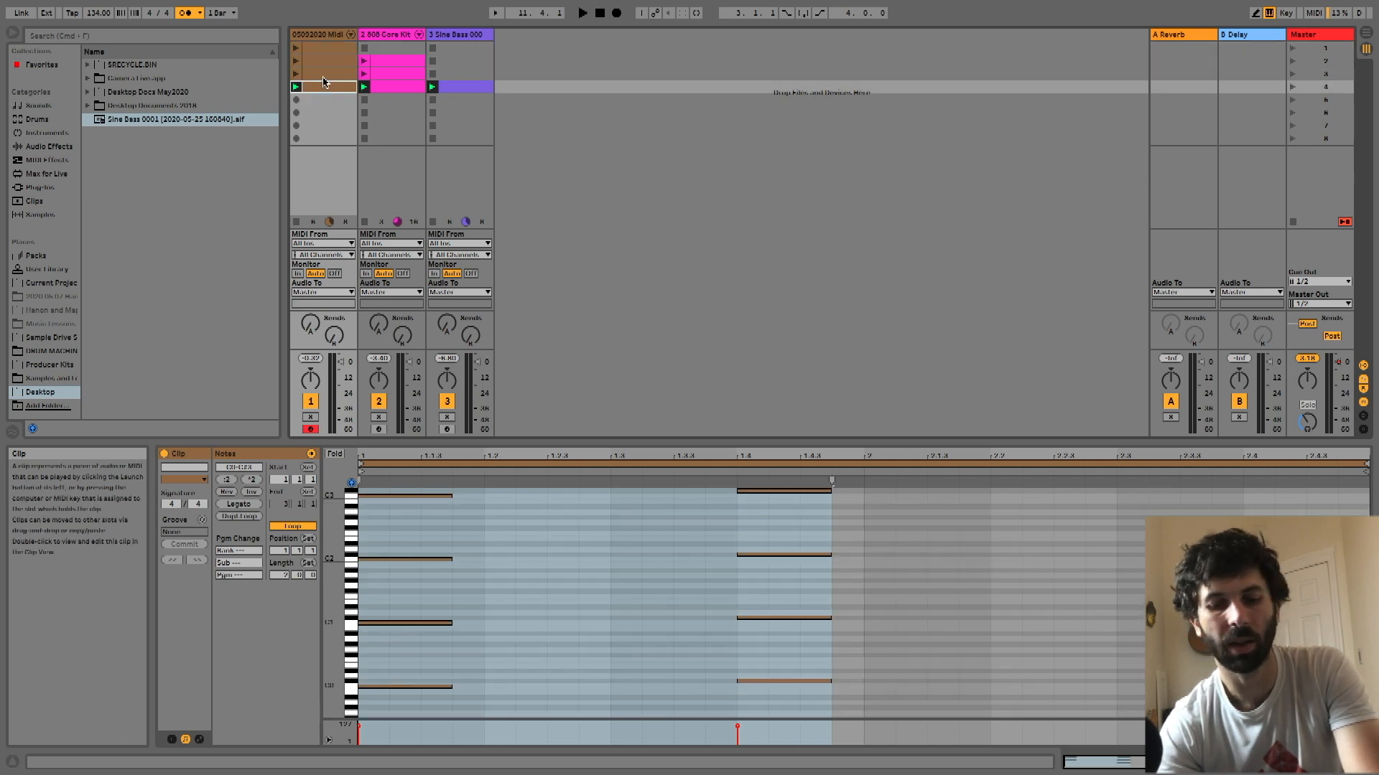
left_click(322, 76, "shift")
key("Delete")
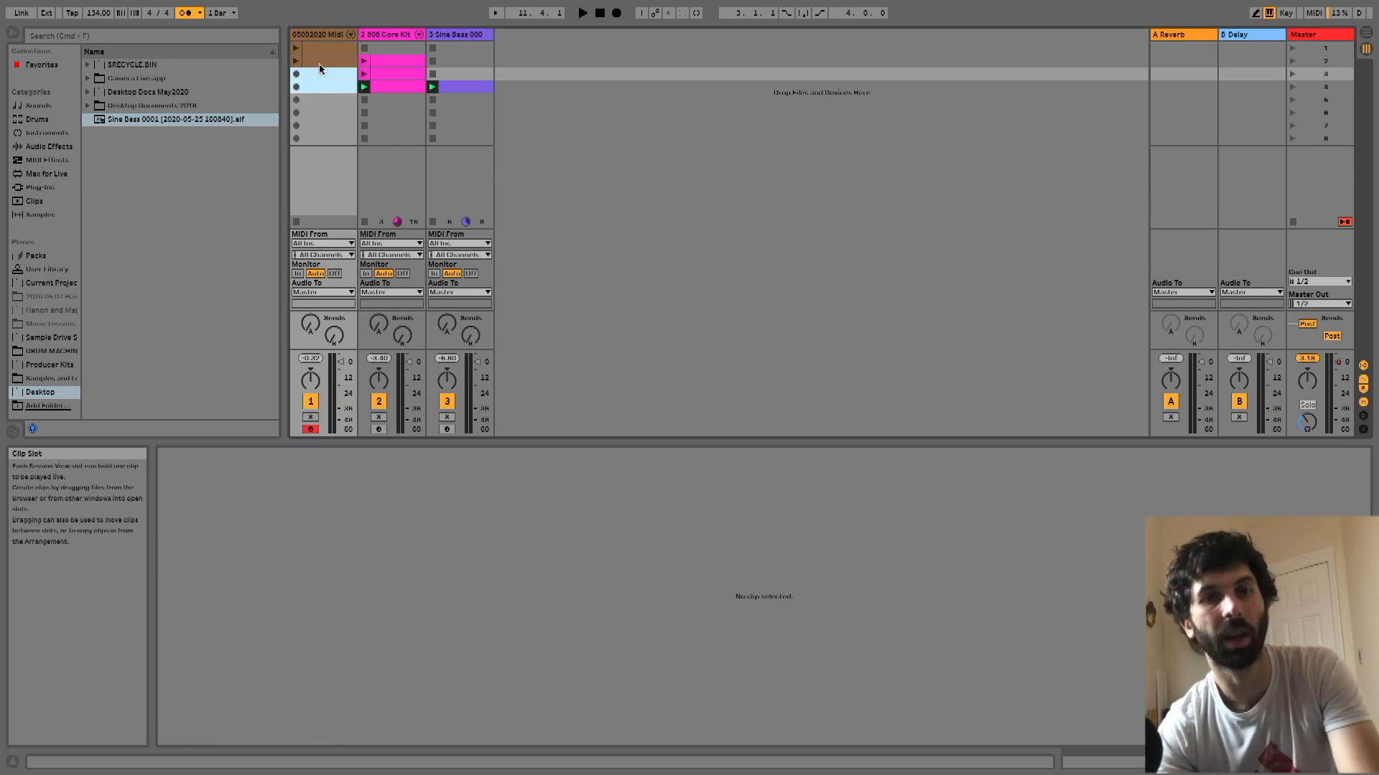
left_click(319, 64)
key("super+d")
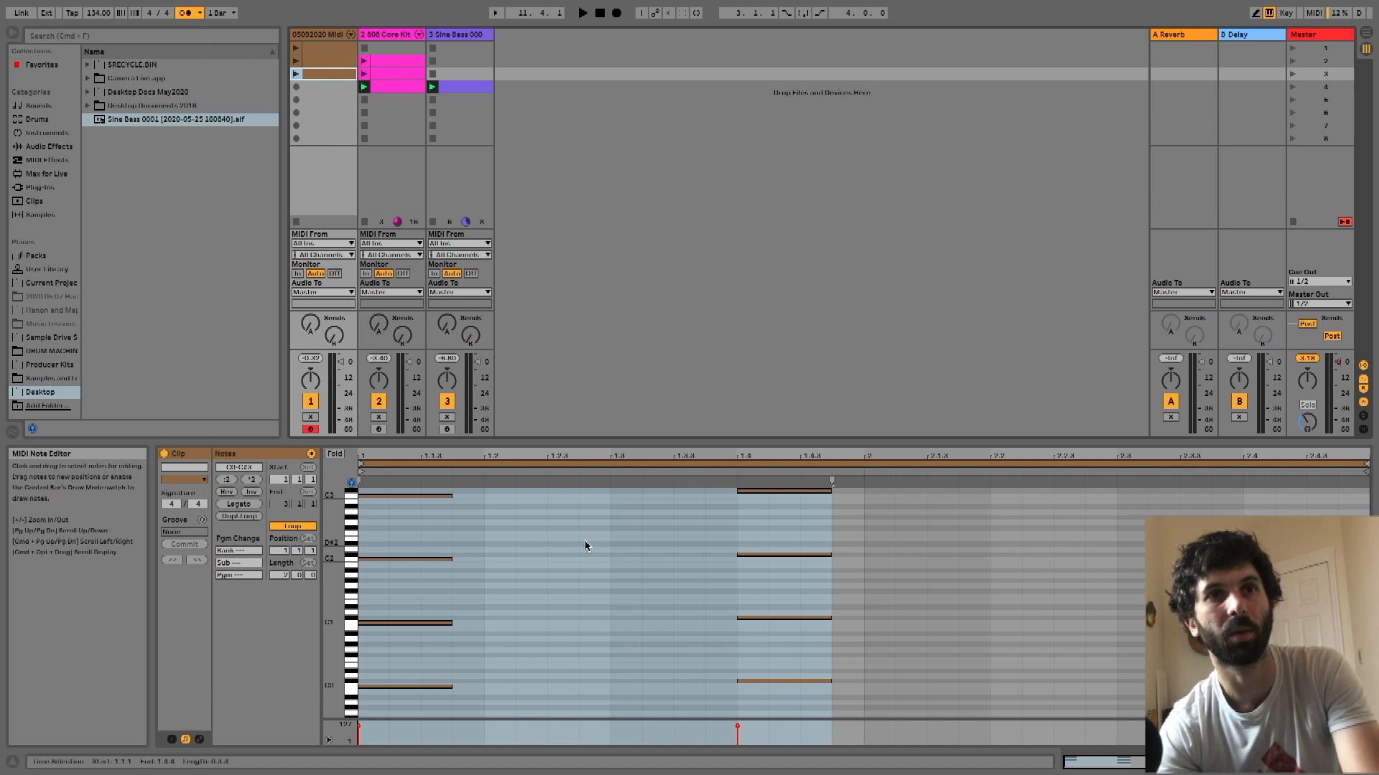
Copy the C2 to C#3 notes two octaves up in the third piano clip and play it with the beat
left_click_drag(407, 579, 765, 465)
scroll(632, 602, "up", 4)
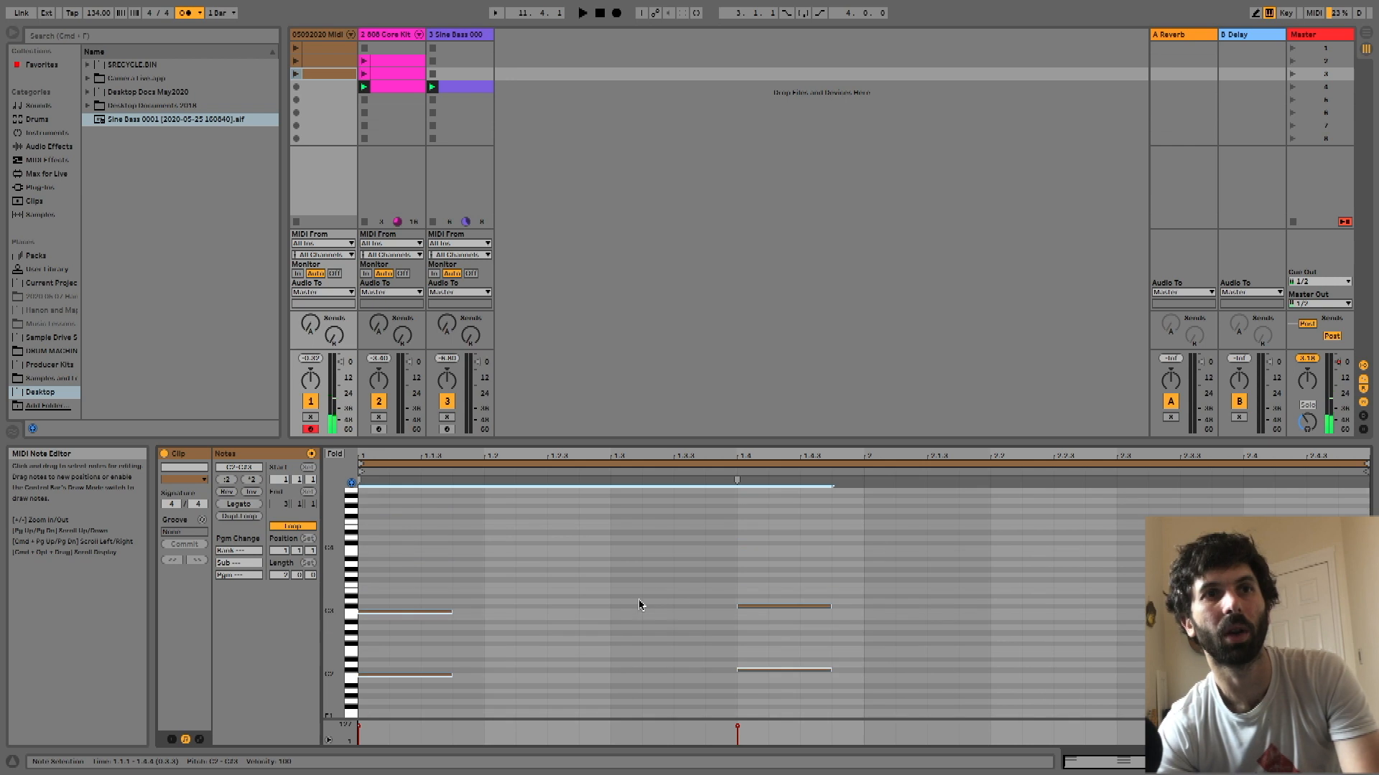
left_click_drag(371, 675, 381, 550)
left_click(370, 522)
key("space")
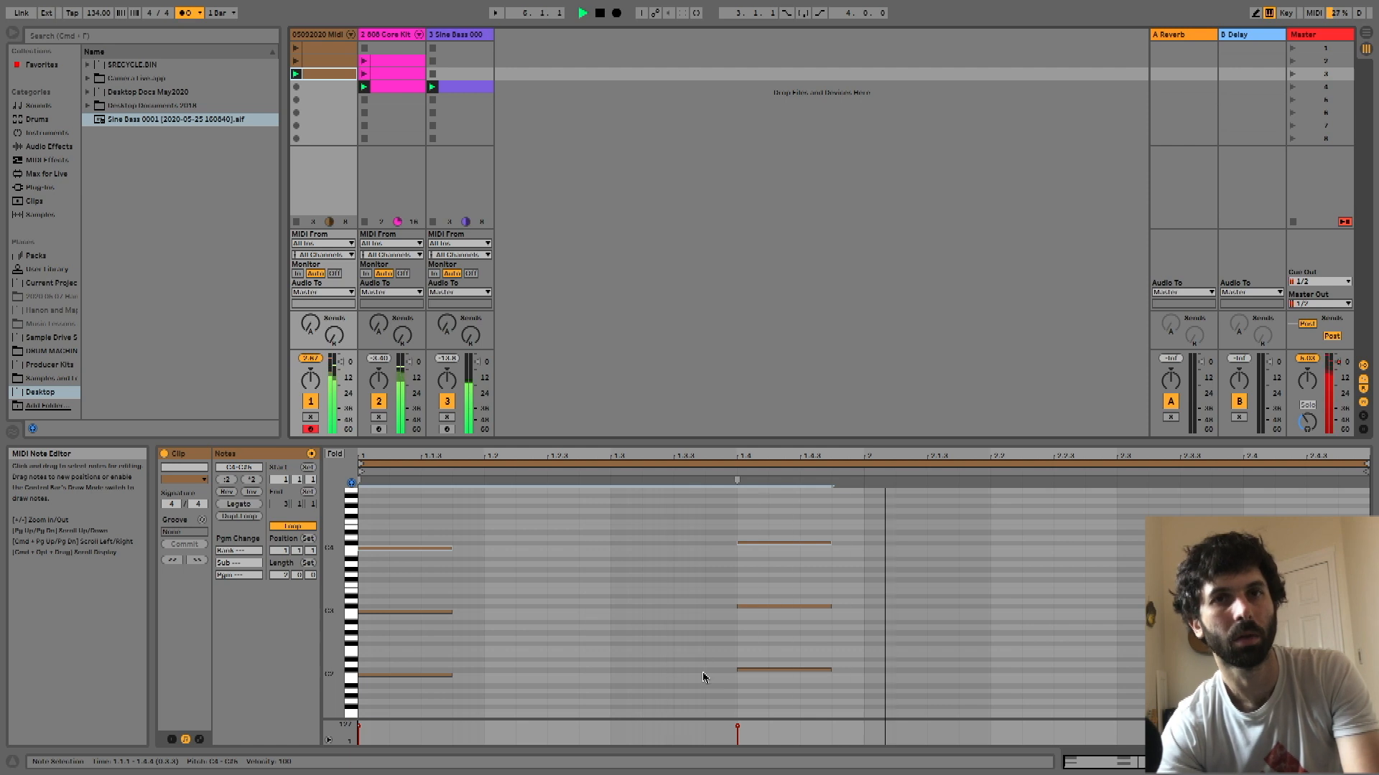
scroll(722, 632, "down", 3)
scroll(722, 633, "up", 2)
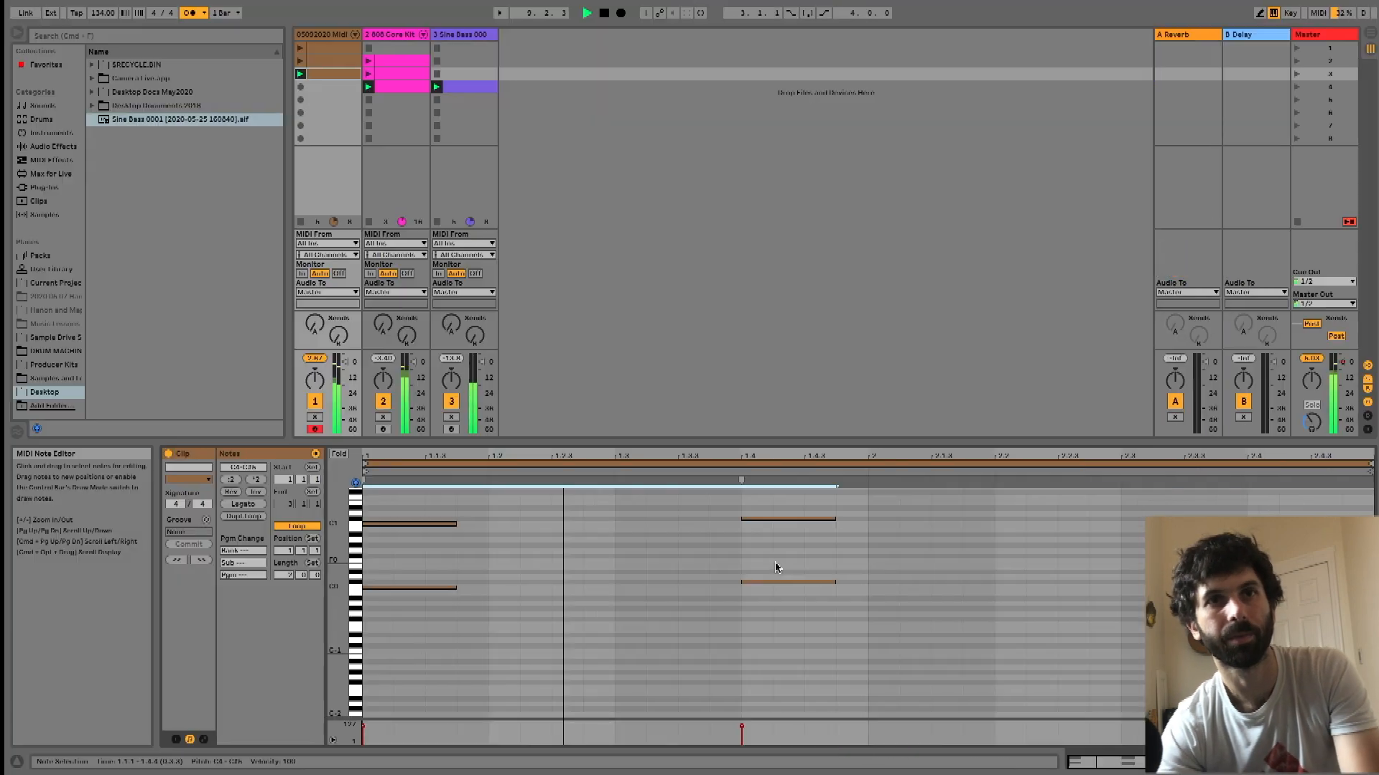
Duplicate the piano track and delete the second and third clips from the copy
right_click(331, 35)
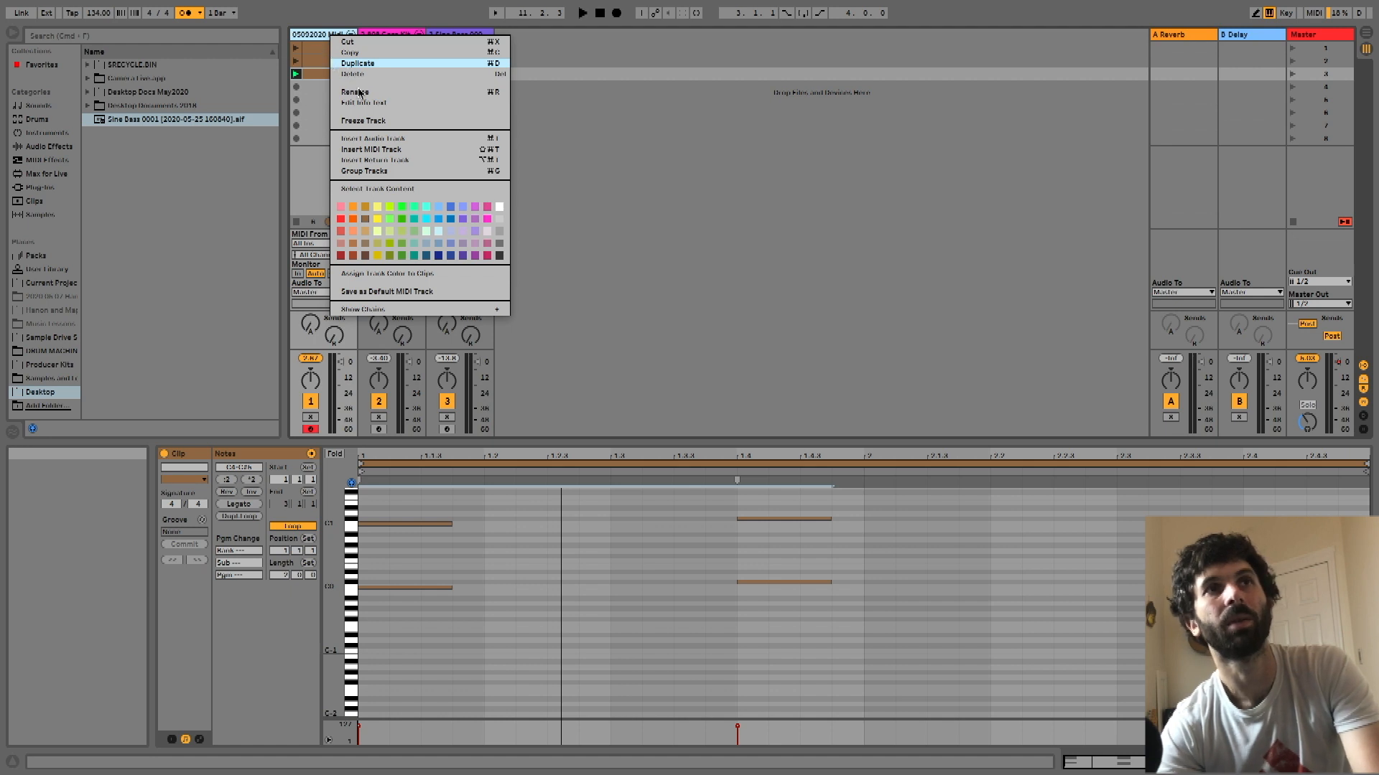
left_click(357, 63)
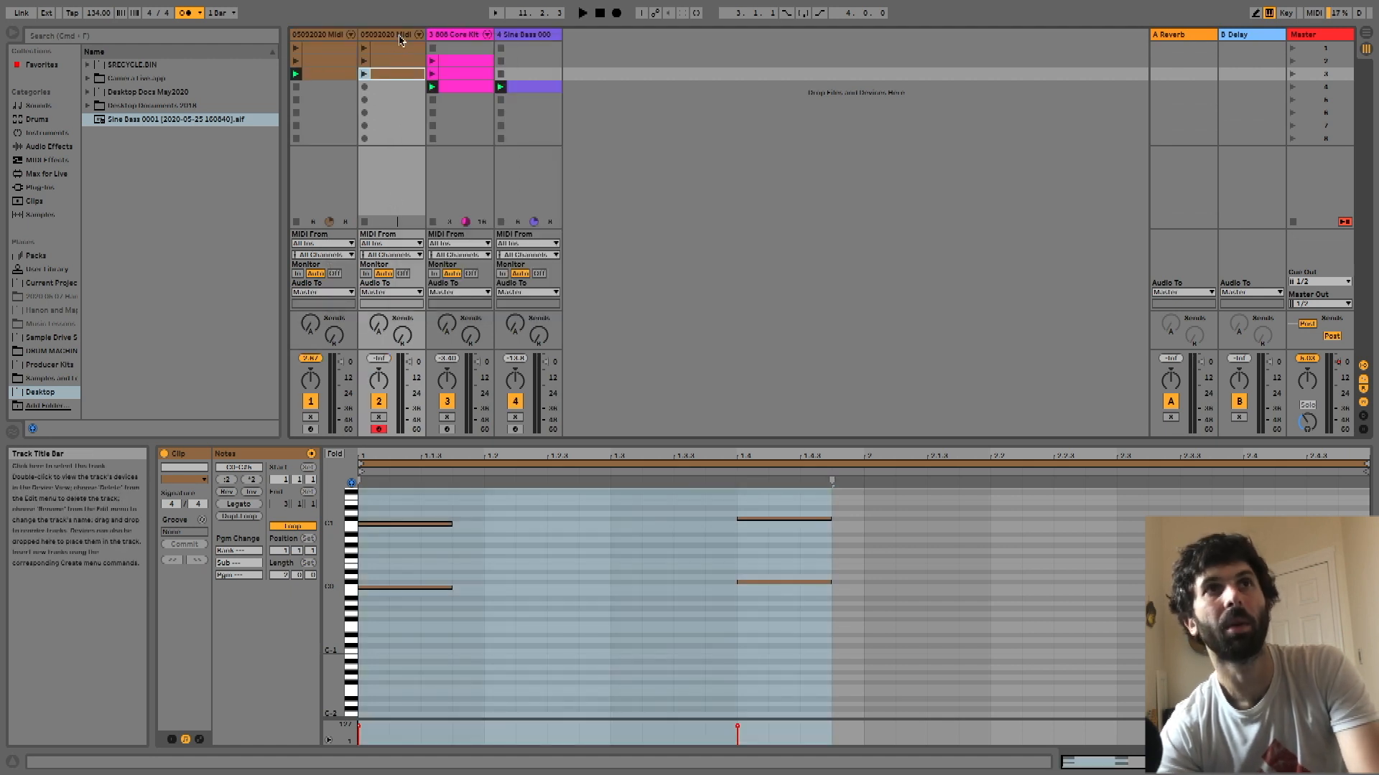
left_click(403, 56, "shift")
key("Delete")
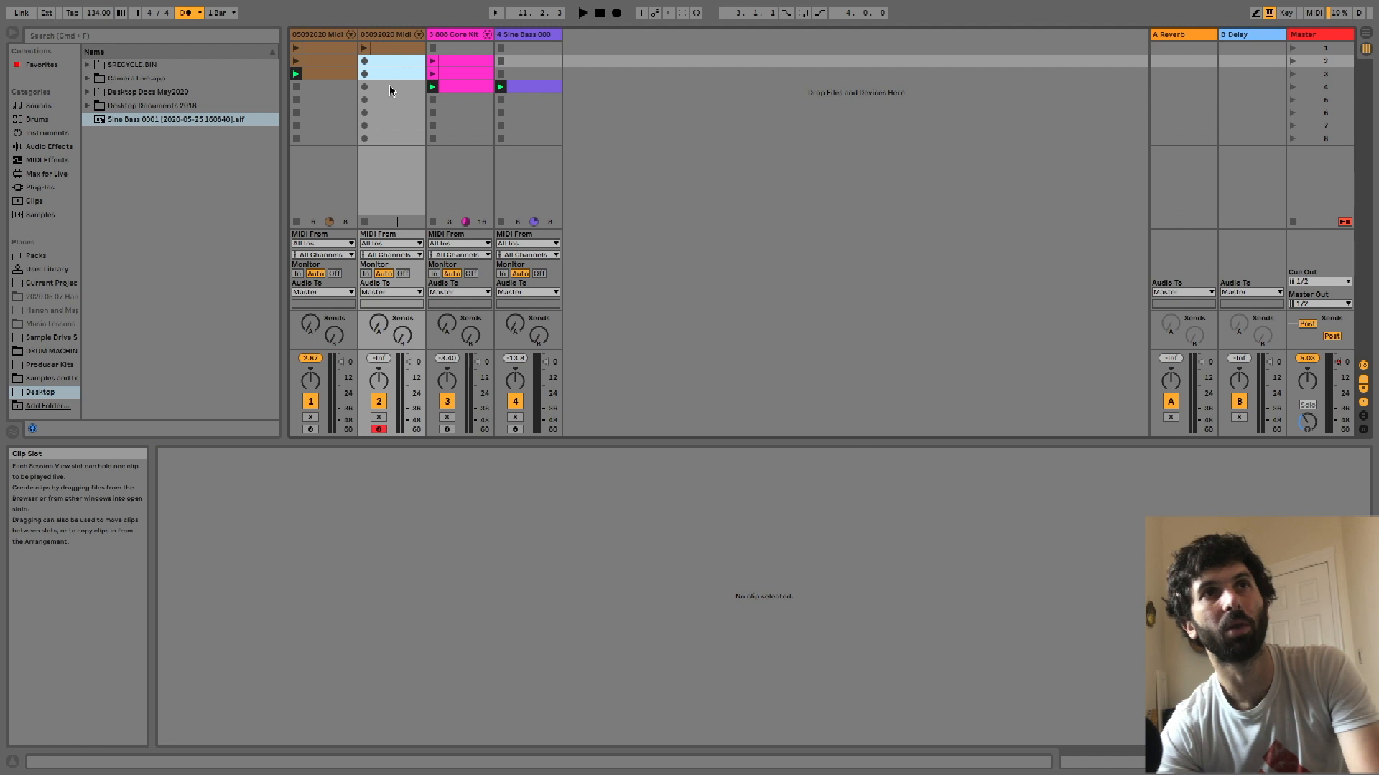
Delete the C1 and C#1 notes from the duplicated track's first clip
left_click(394, 48)
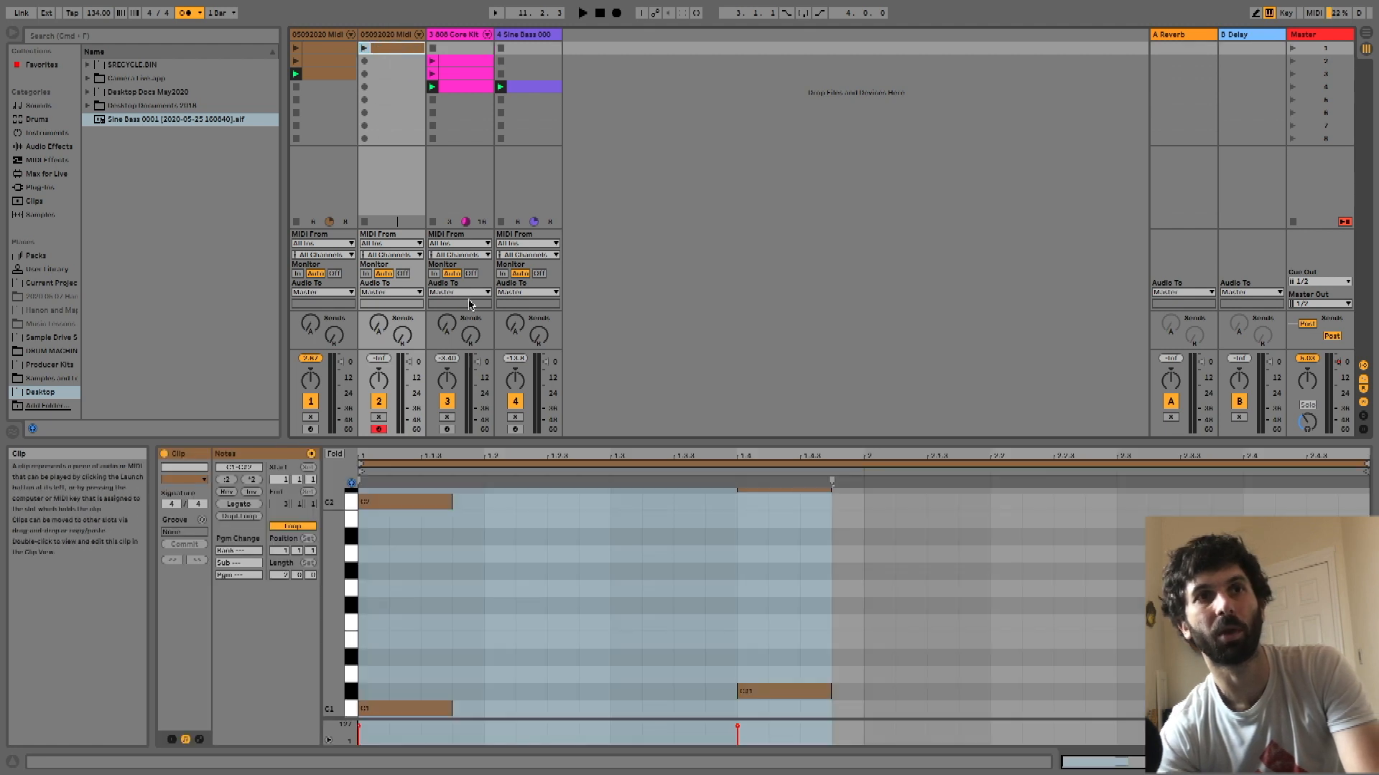
left_click(433, 499)
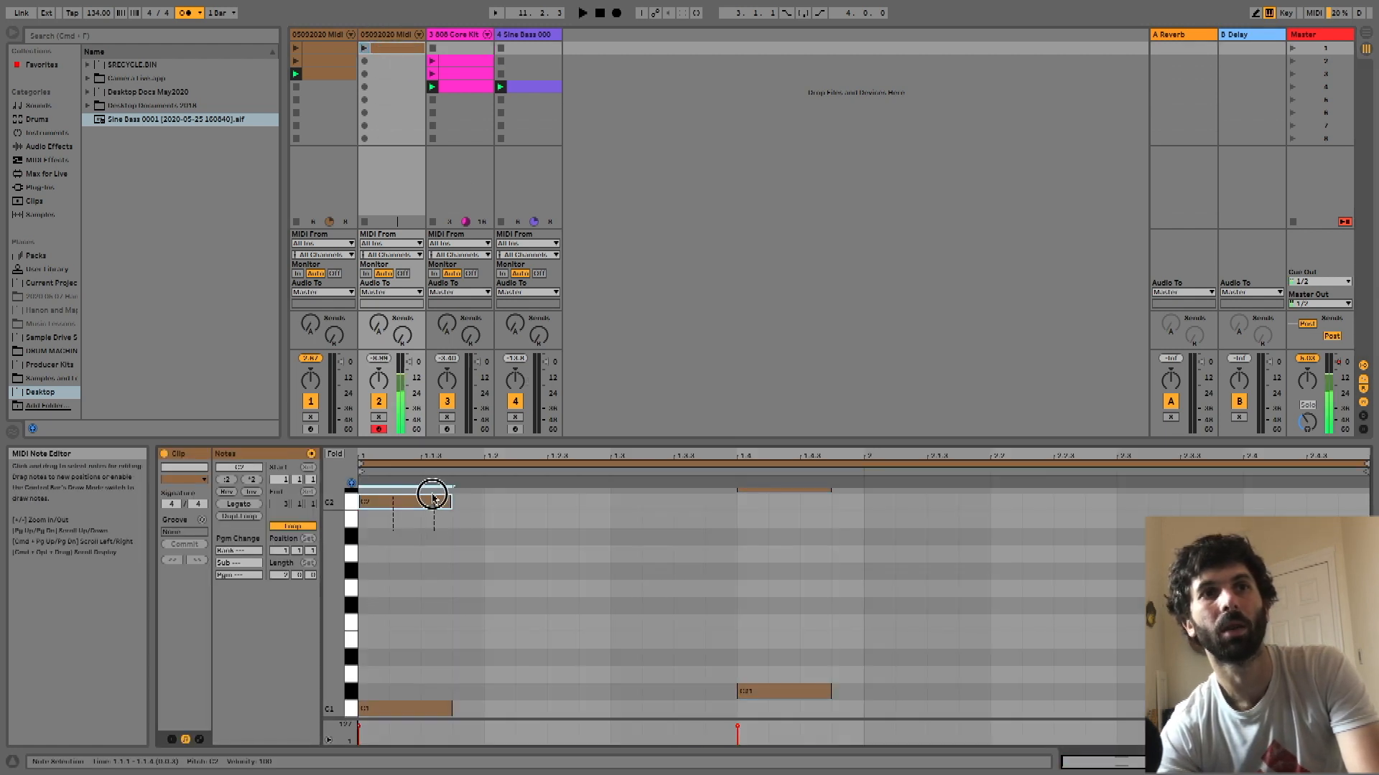
left_click_drag(406, 664, 845, 721)
key("Delete")
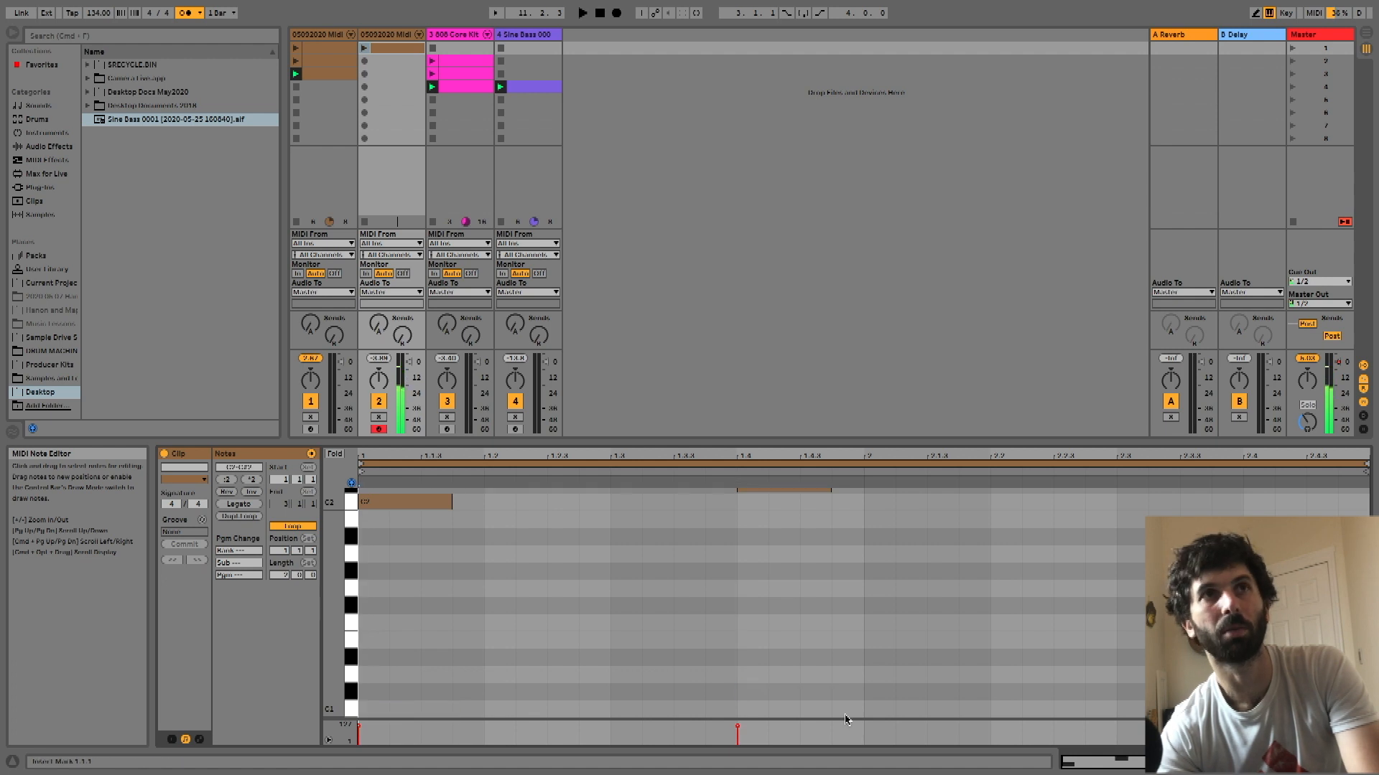
Mute the original piano track and raise all notes of the duplicated track's playing clip to C3 and C#3
left_click(310, 402)
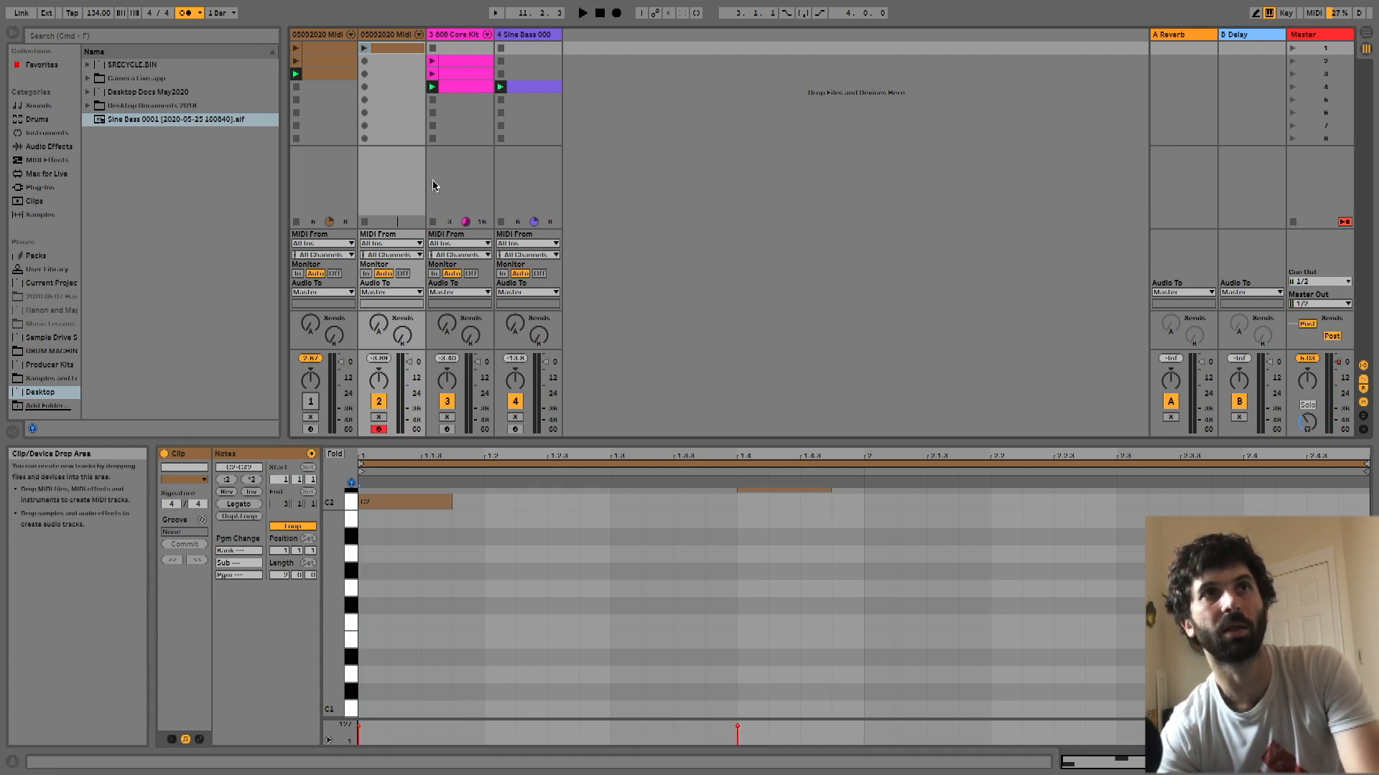
left_click(365, 49)
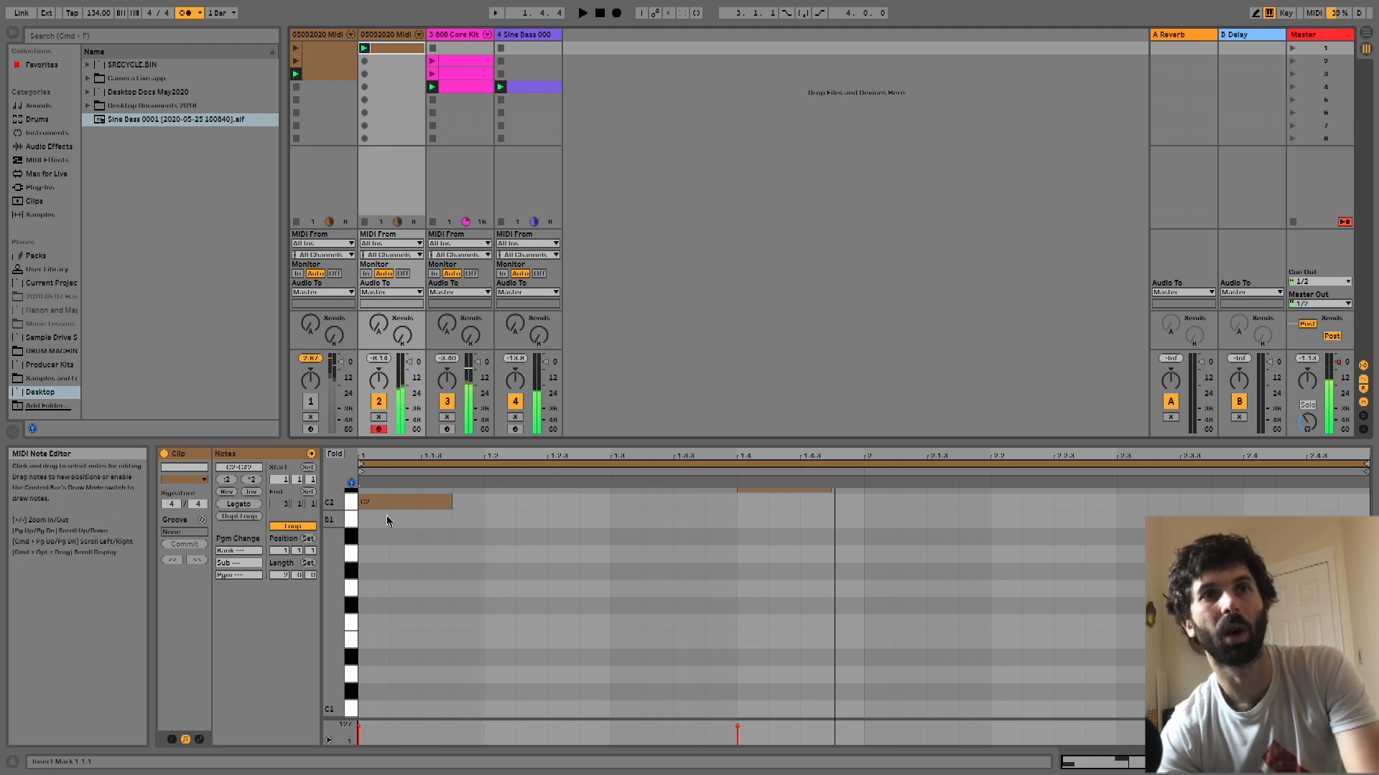
key("super+a")
key("shift+Up")
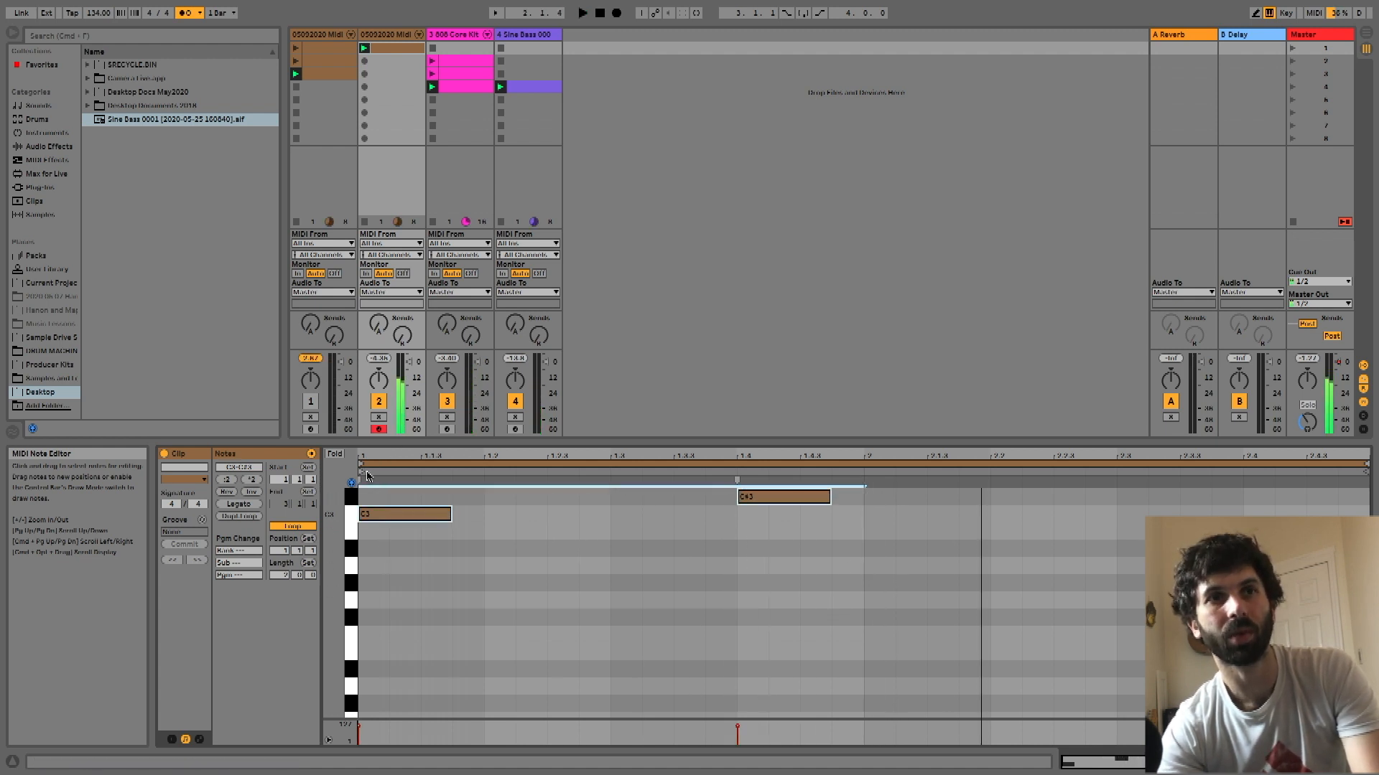
Copy the piano notes onto the other beats, with C3 on 1.2, B2 on 1.3 and C#3 on 2.1 through 2.4
left_click_drag(364, 514, 627, 530)
left_click(1065, 558)
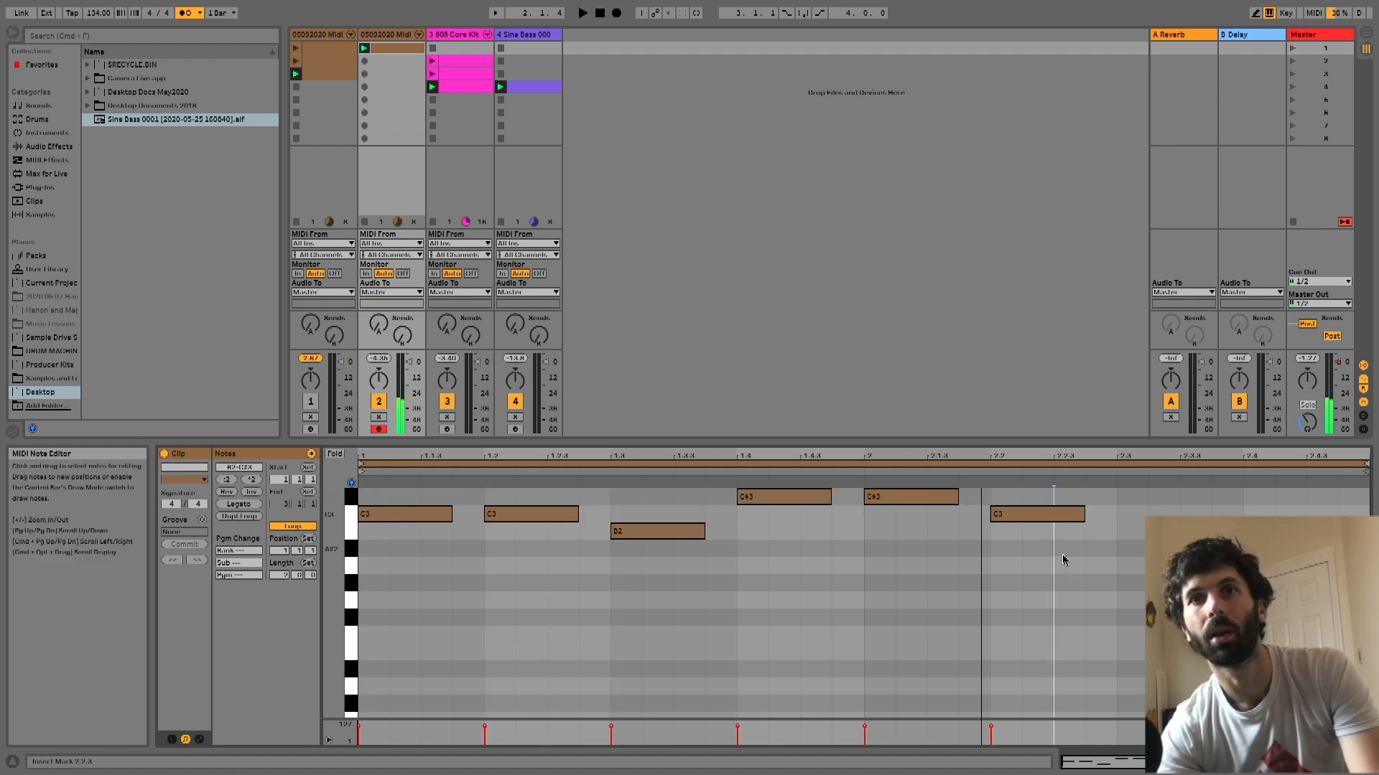
left_click_drag(1025, 516, 1284, 516)
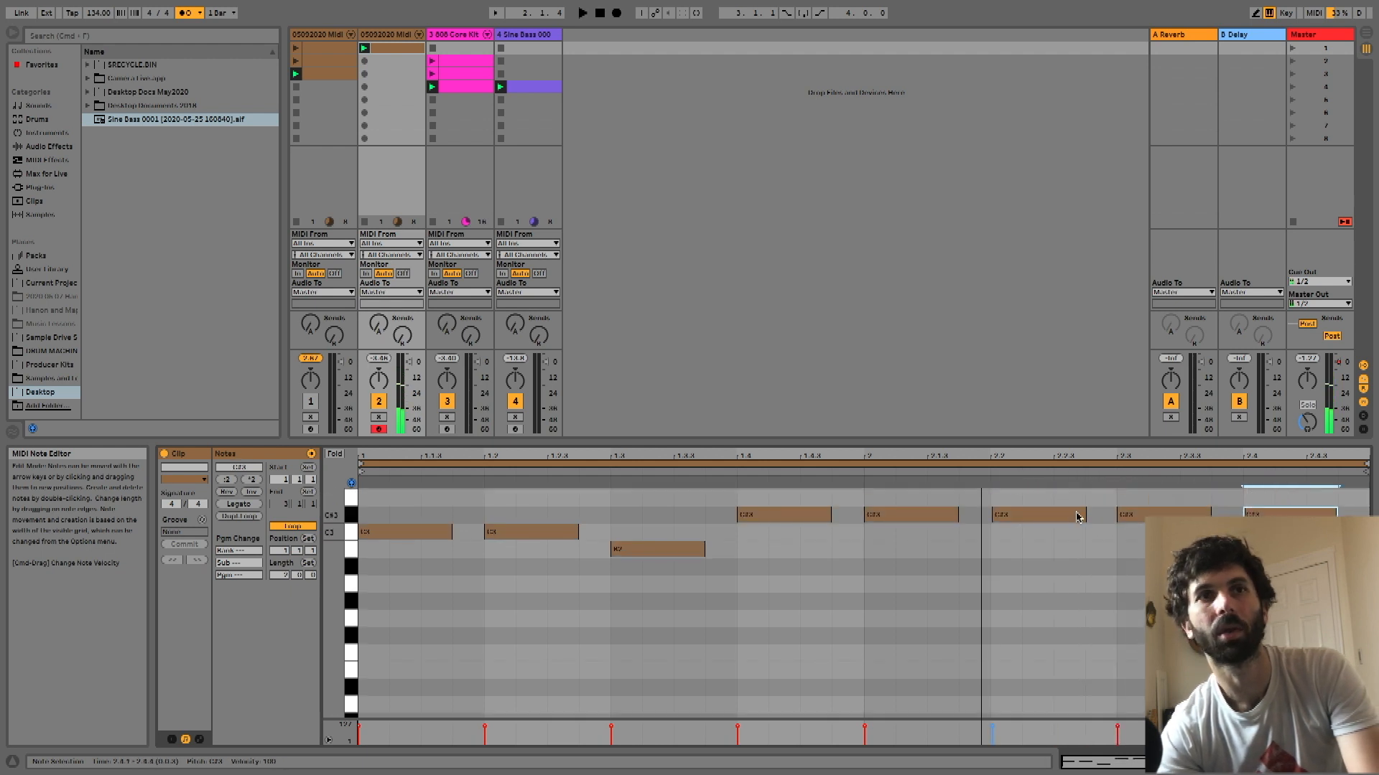
Play back the new piano pattern and move the B2 note on beat 1.3 up to C3
key("space")
key("space")
mouse_move(628, 550)
left_mouse_down()
mouse_move(631, 532)
mouse_move(620, 540)
left_mouse_up()
key("space")
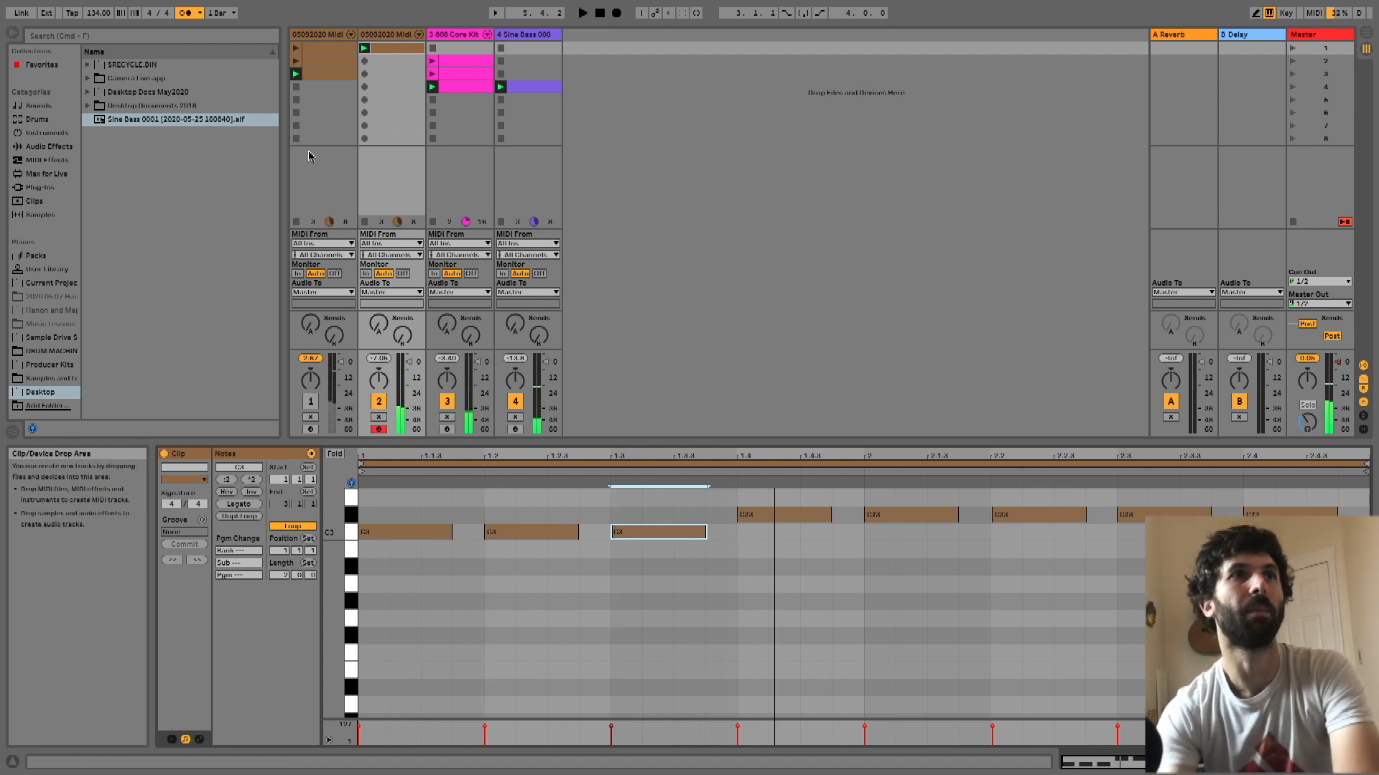
Add the Chord MIDI effect to the second piano track and load its Major Chord preset
left_click(52, 162)
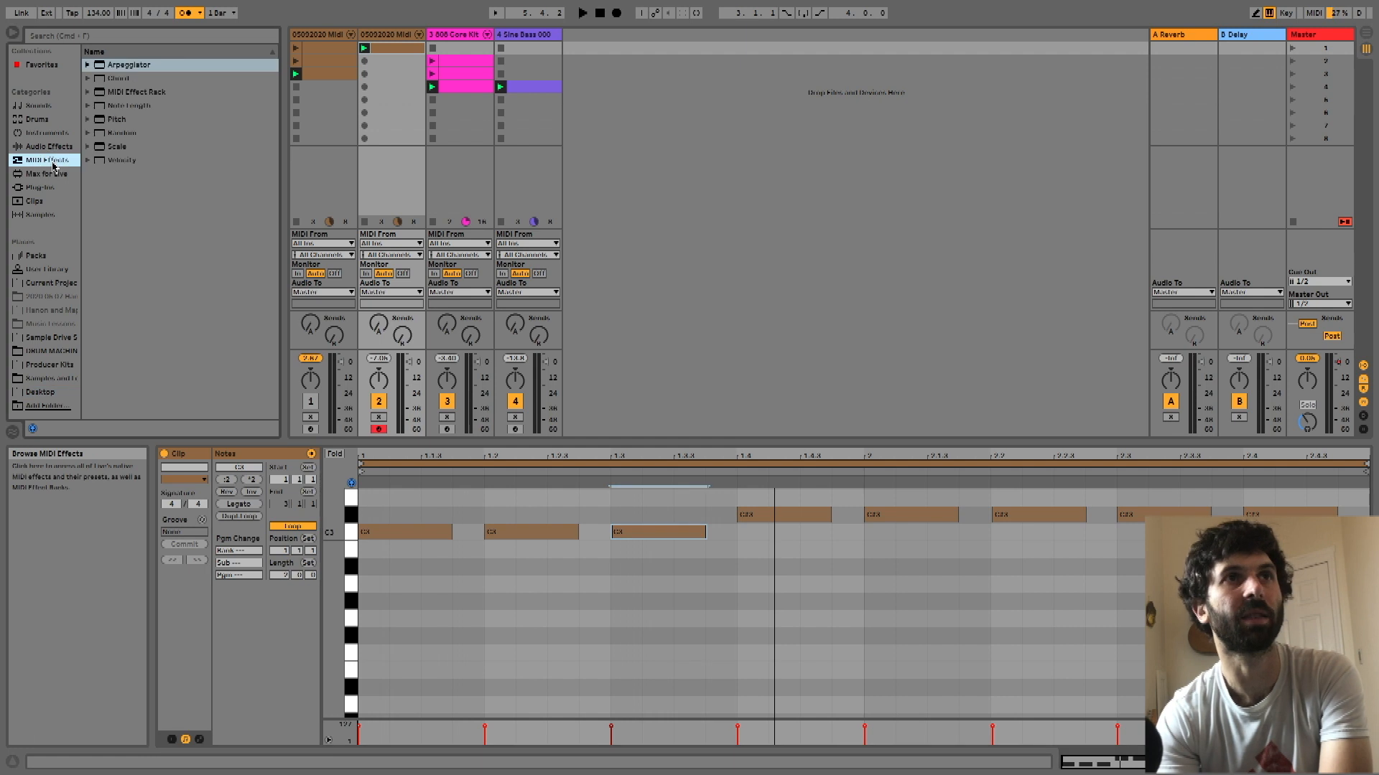
left_click(120, 80)
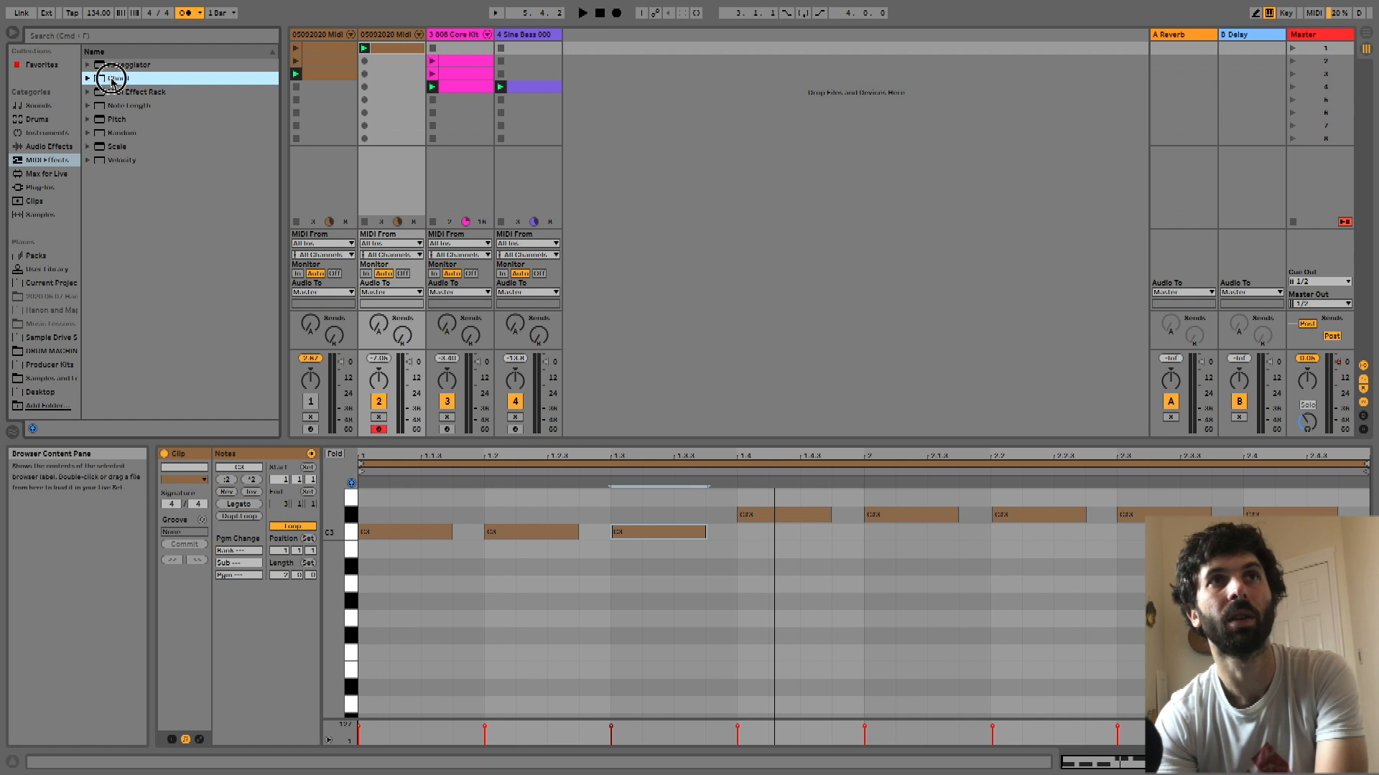
left_click(385, 34)
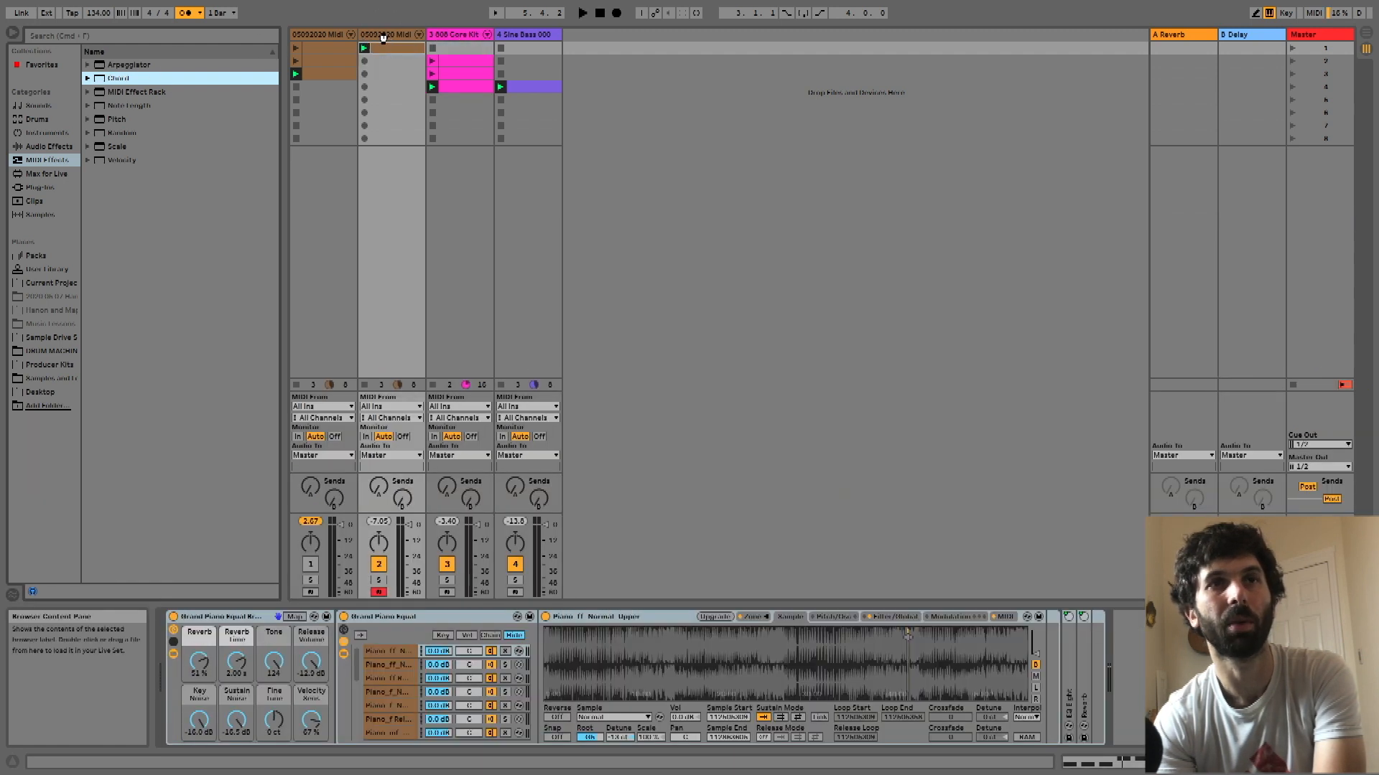
left_click_drag(382, 37, 384, 38)
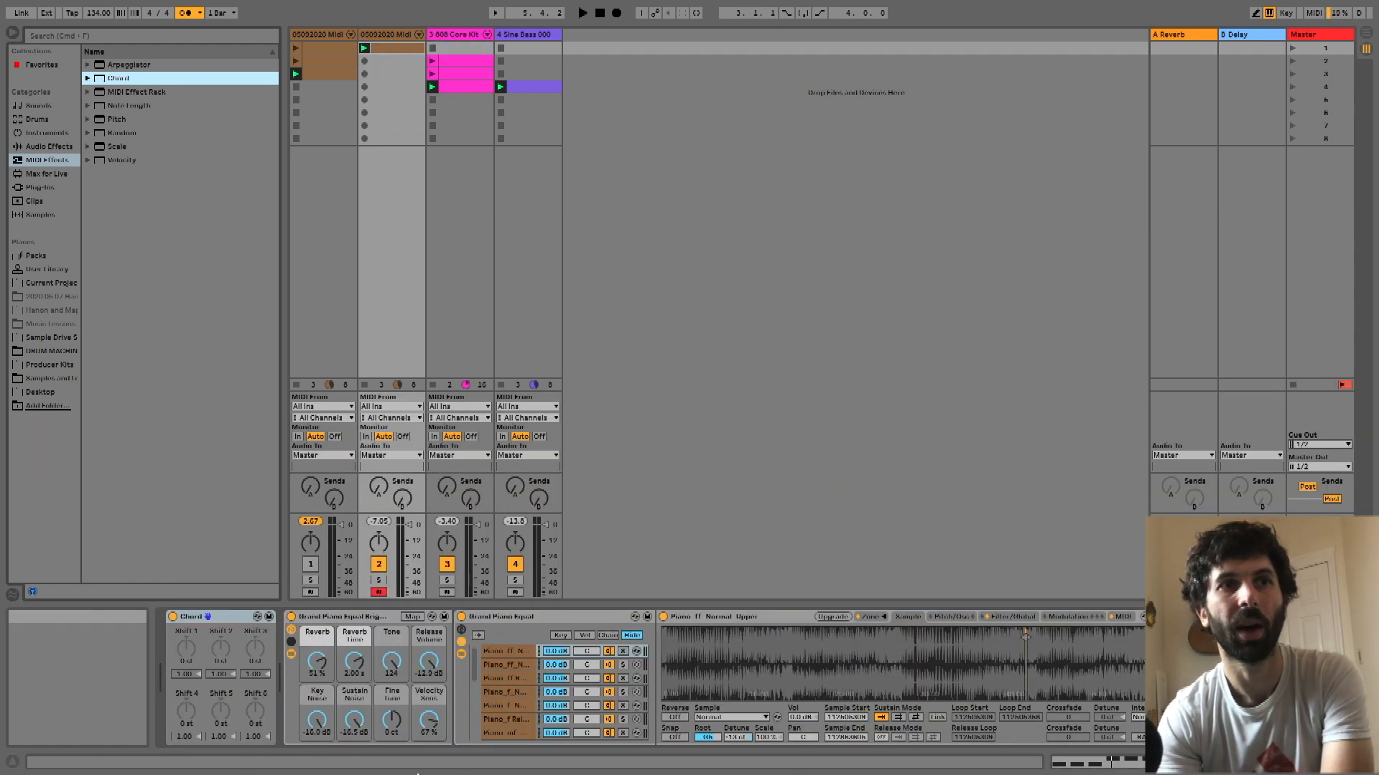
left_click(257, 618)
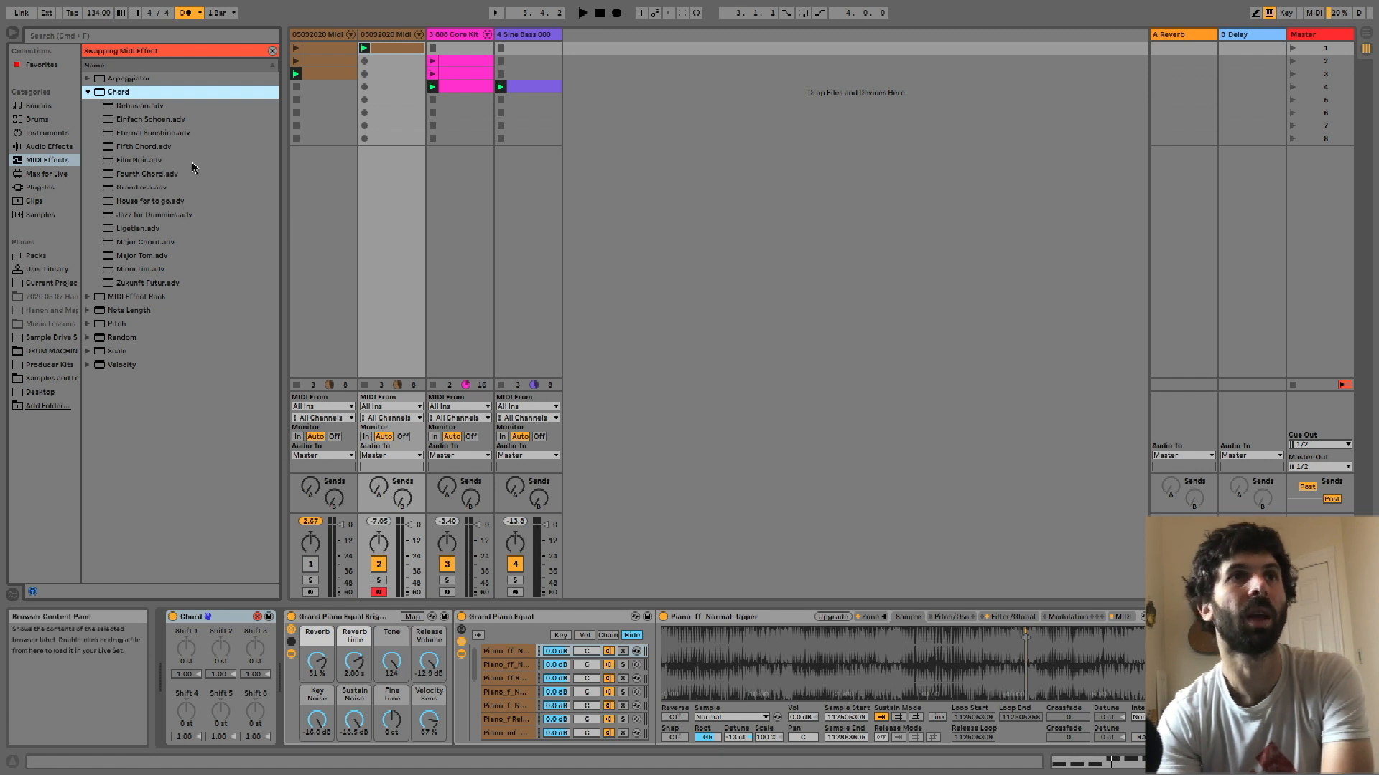
double_click(159, 245)
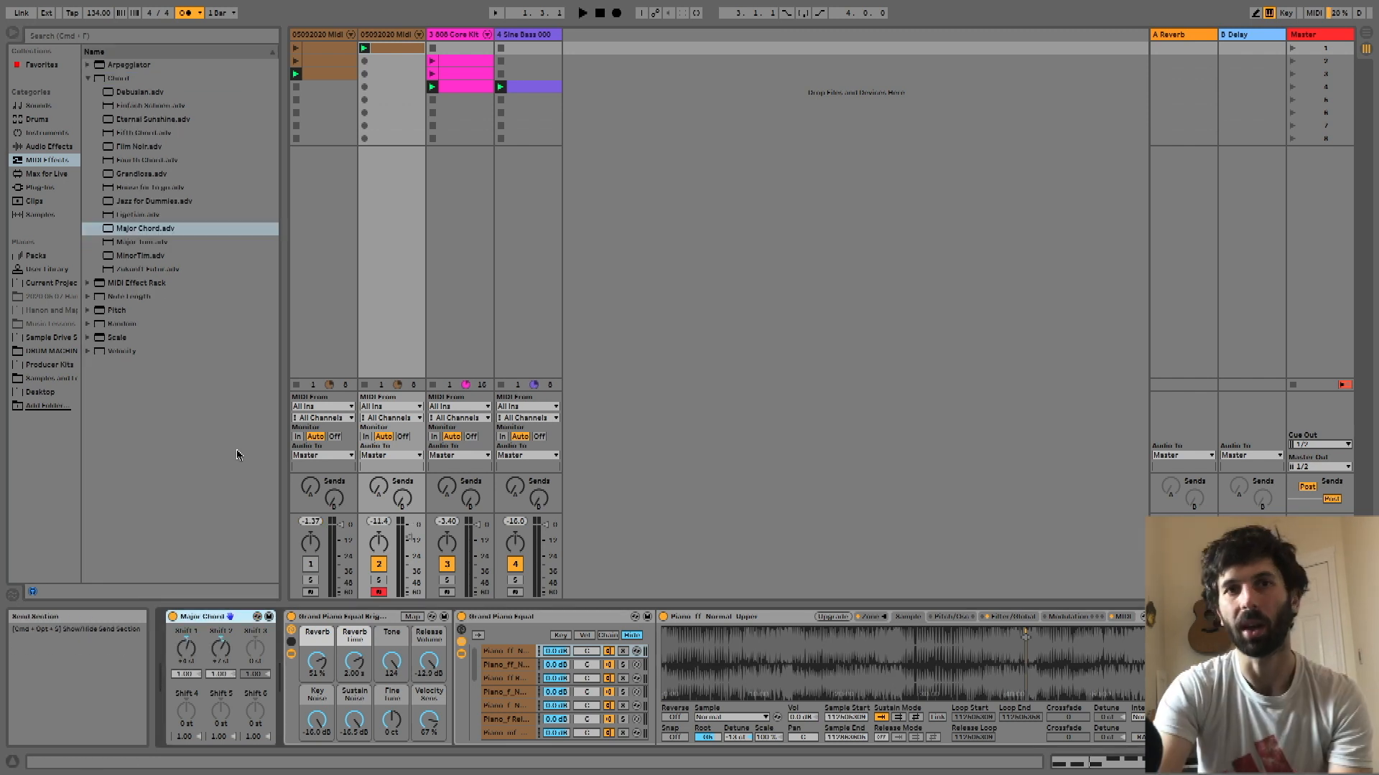
Play back the beat with the major chords and unmute the original piano track to hear both piano parts together
key("space")
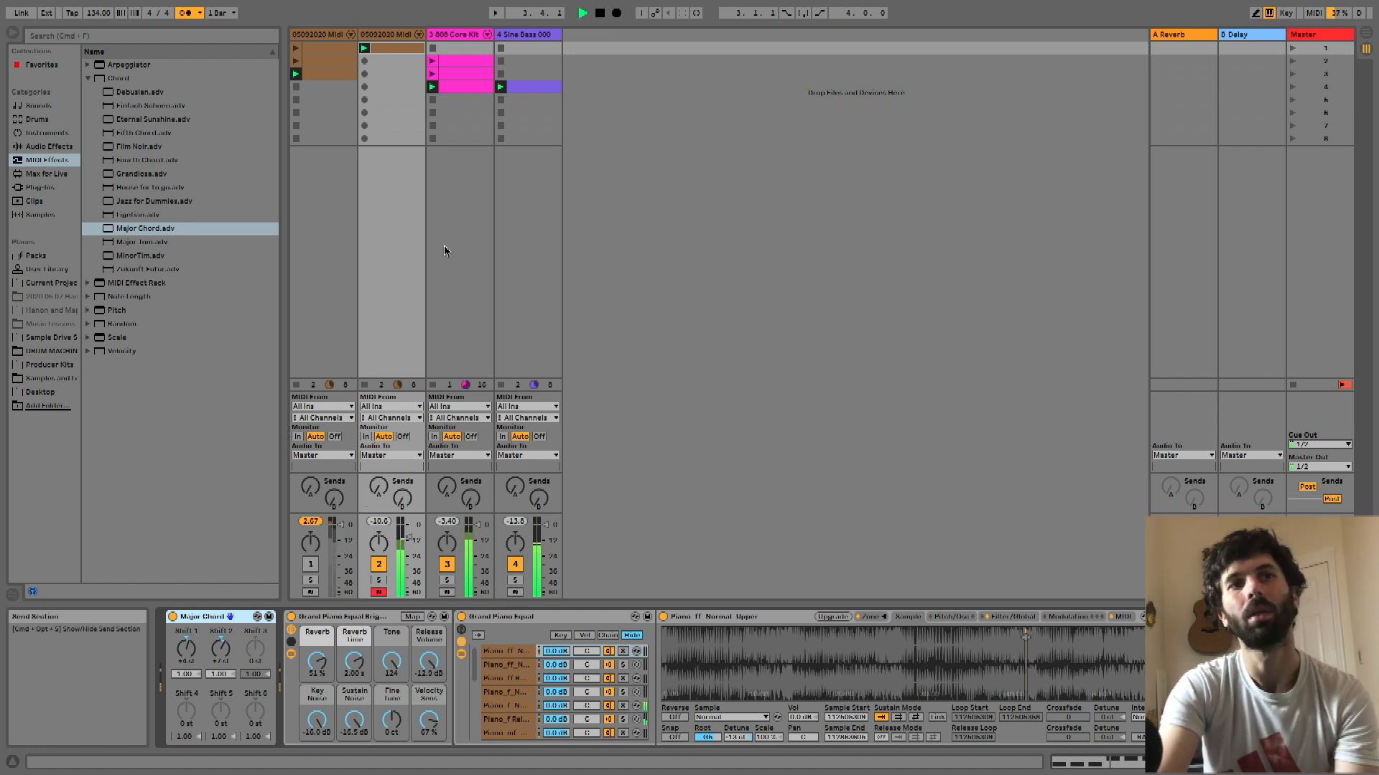
key("space")
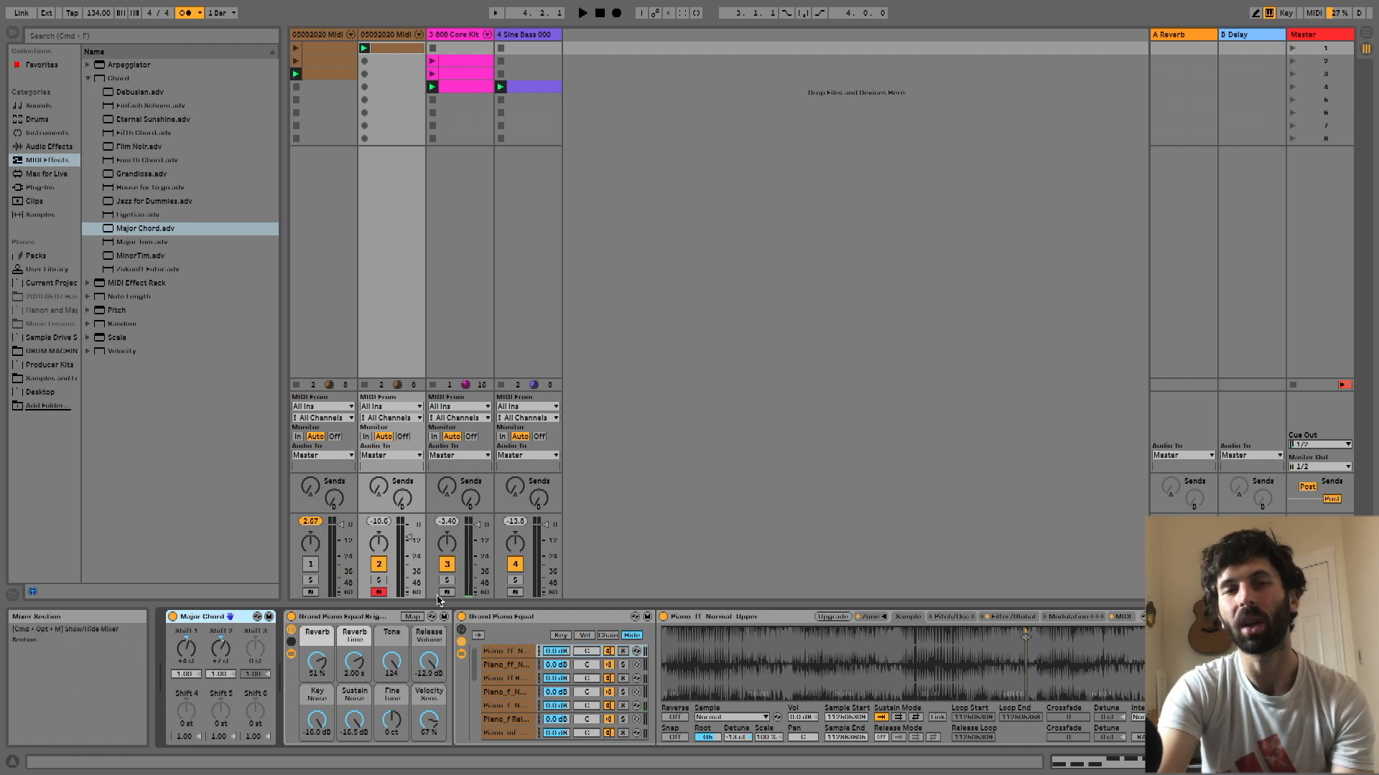
left_click(309, 565)
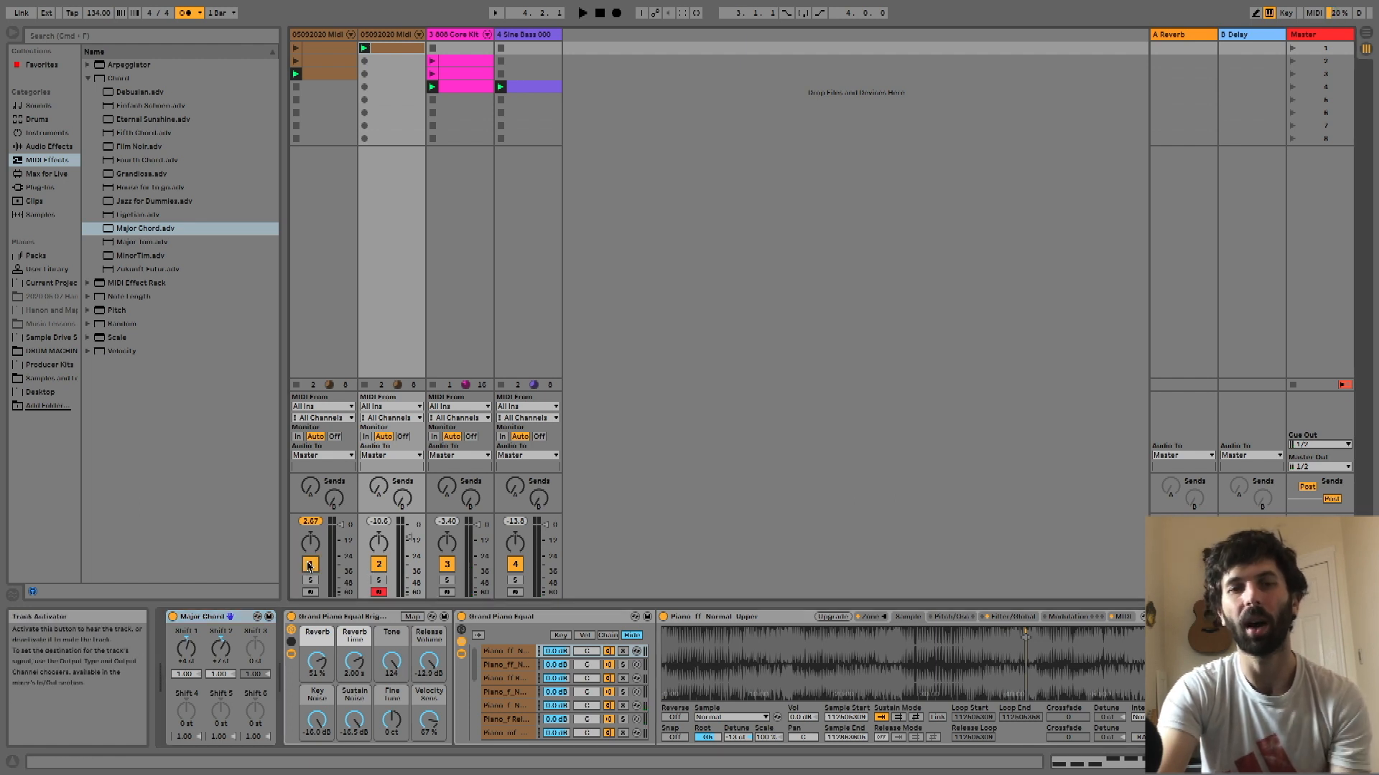
key("space")
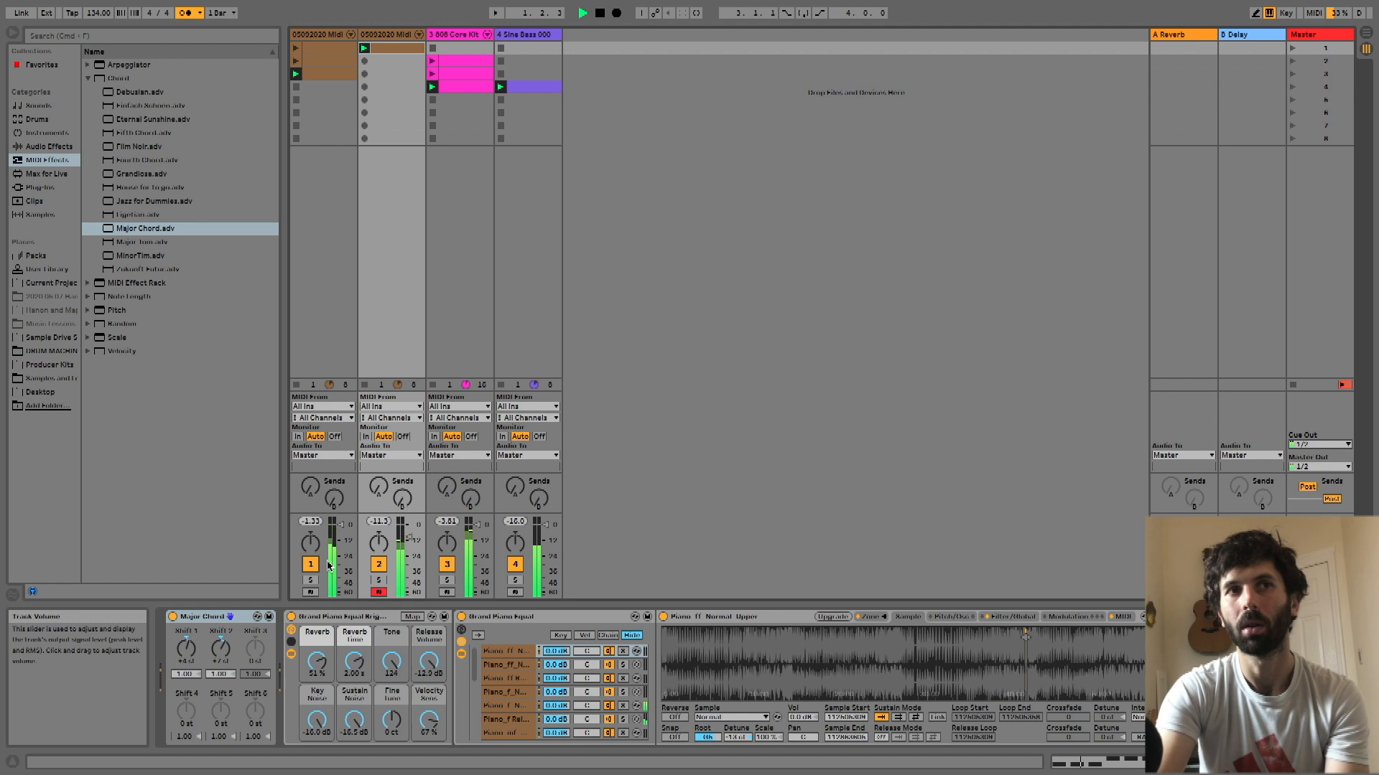
Solo the second piano track and raise all notes in its clip one octave to C4 and C#4
left_click(379, 580)
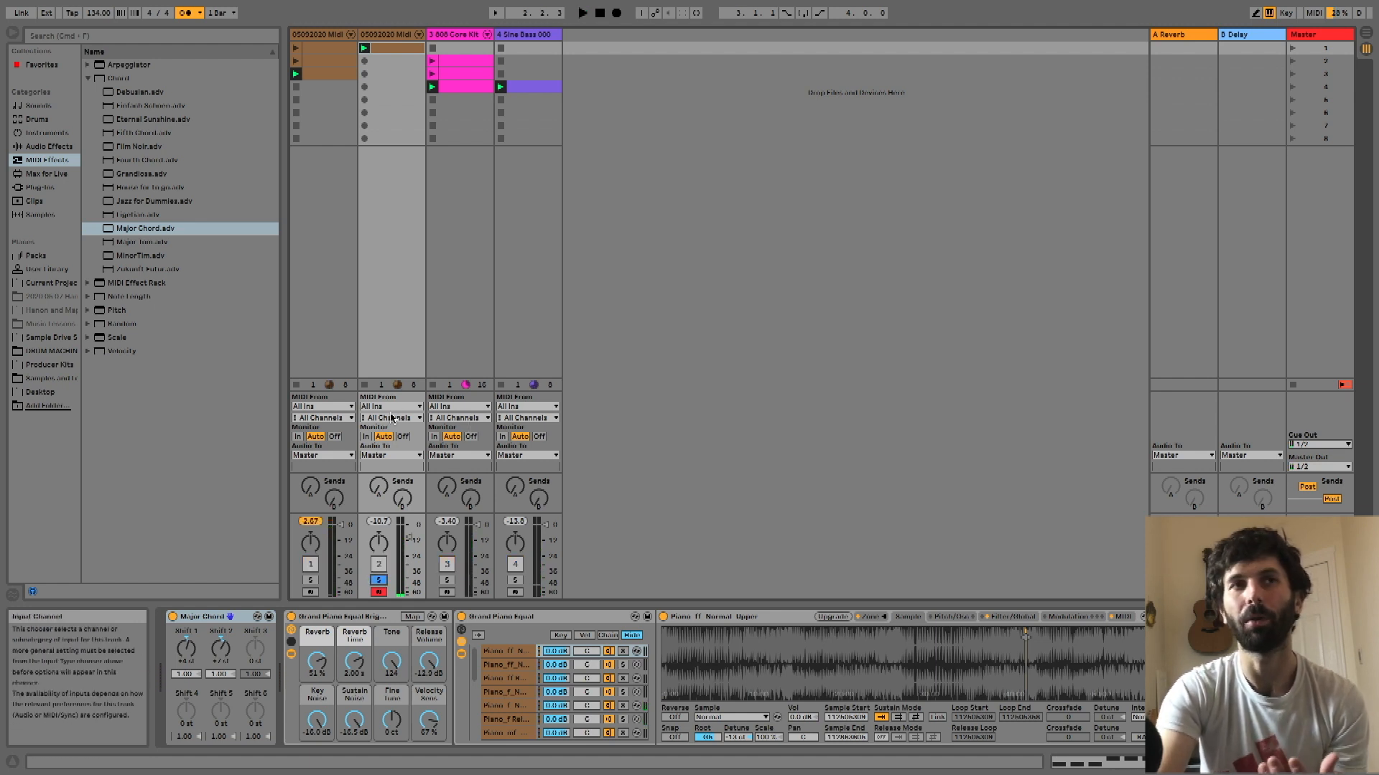
left_click(384, 49)
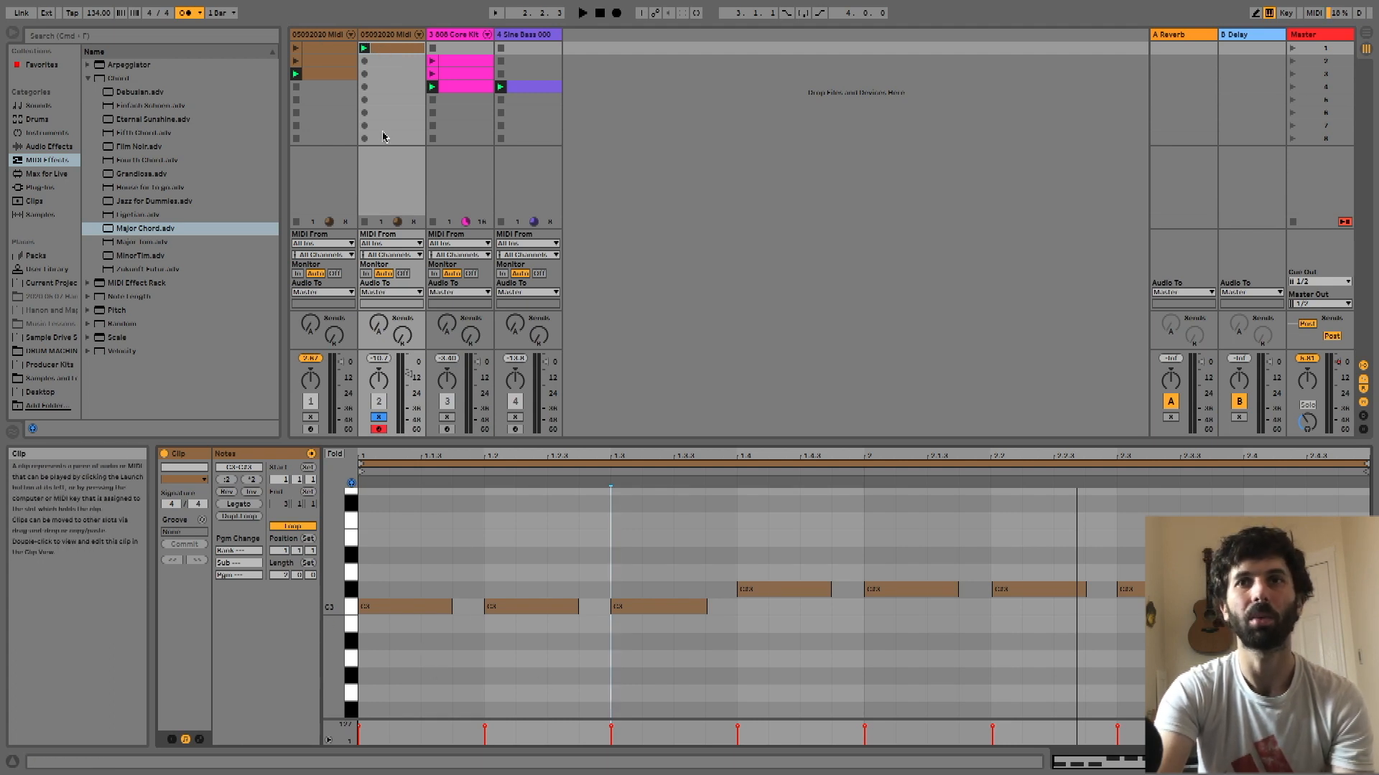
left_click(554, 561)
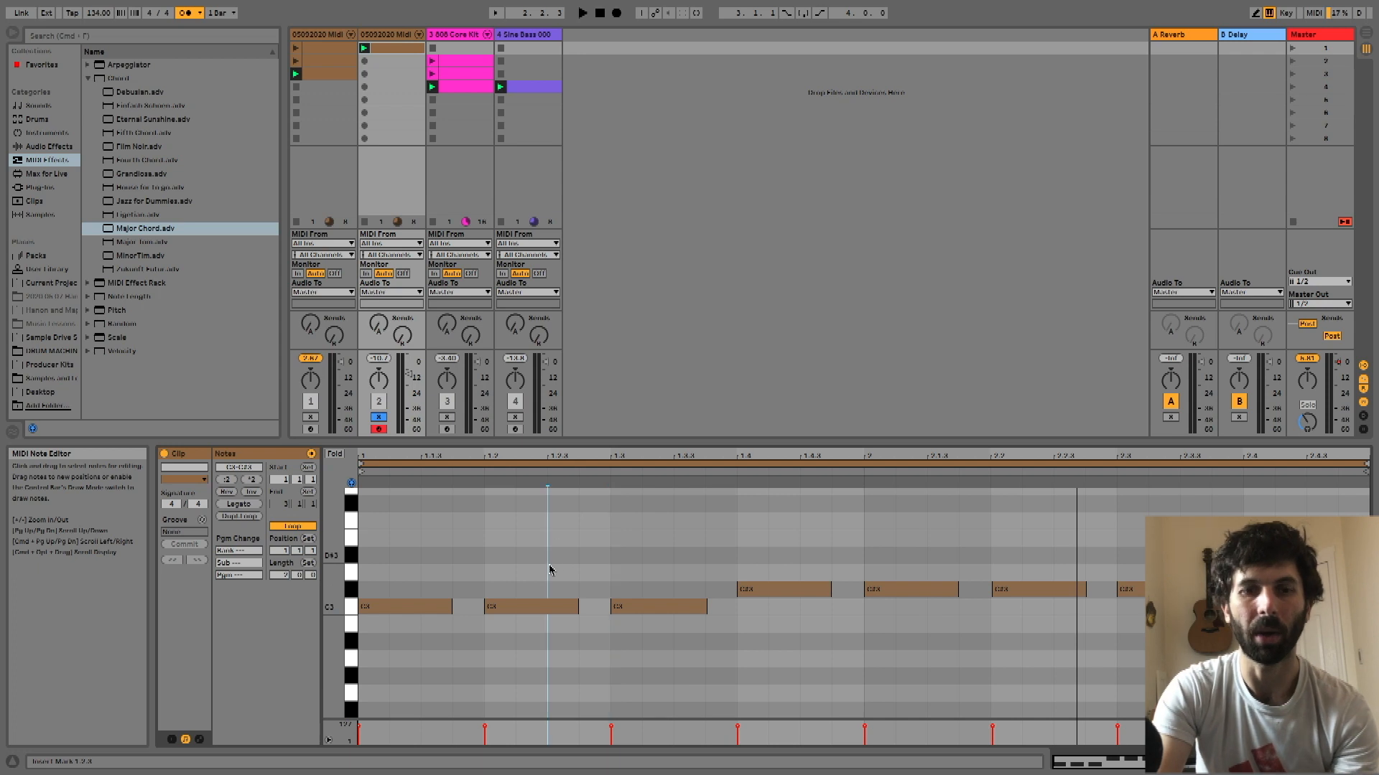
key("space")
key("space")
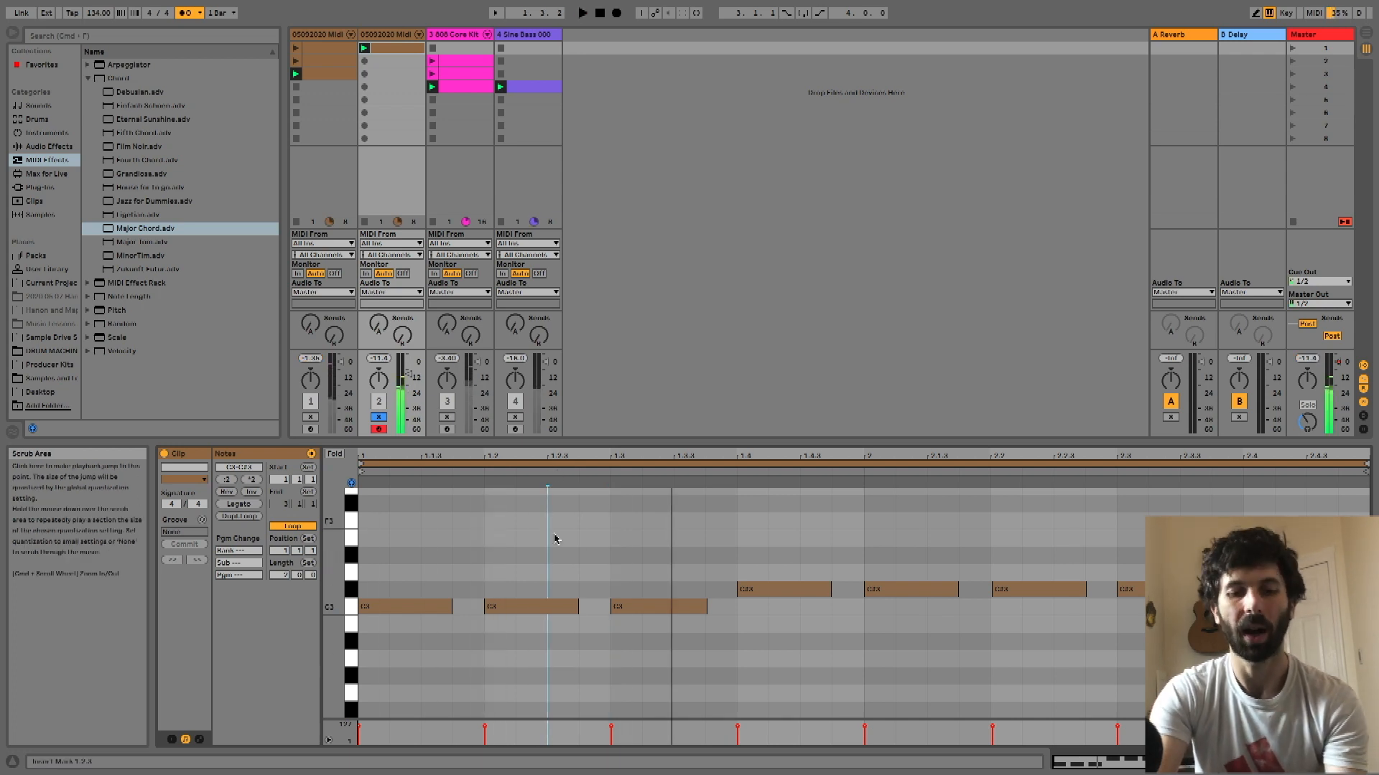
key("super+a")
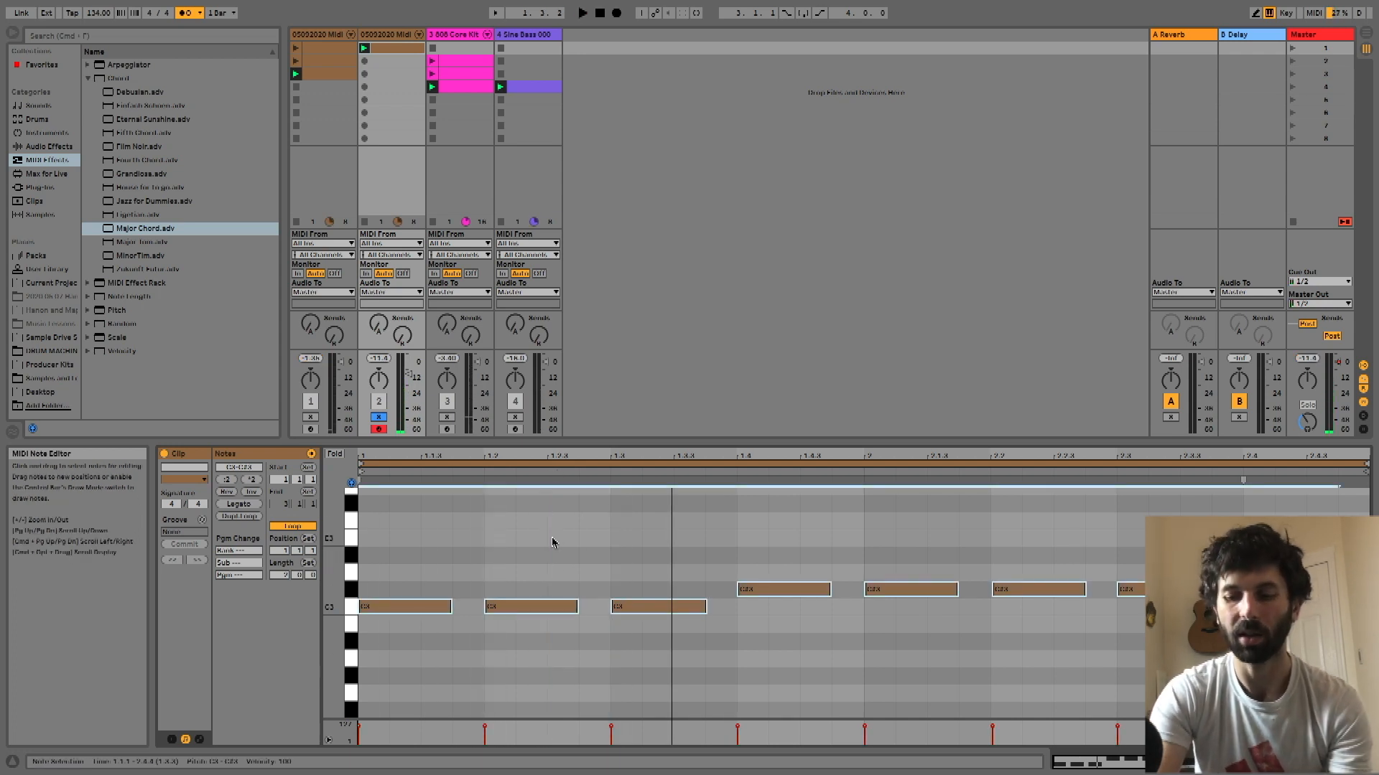
key("shift+Up")
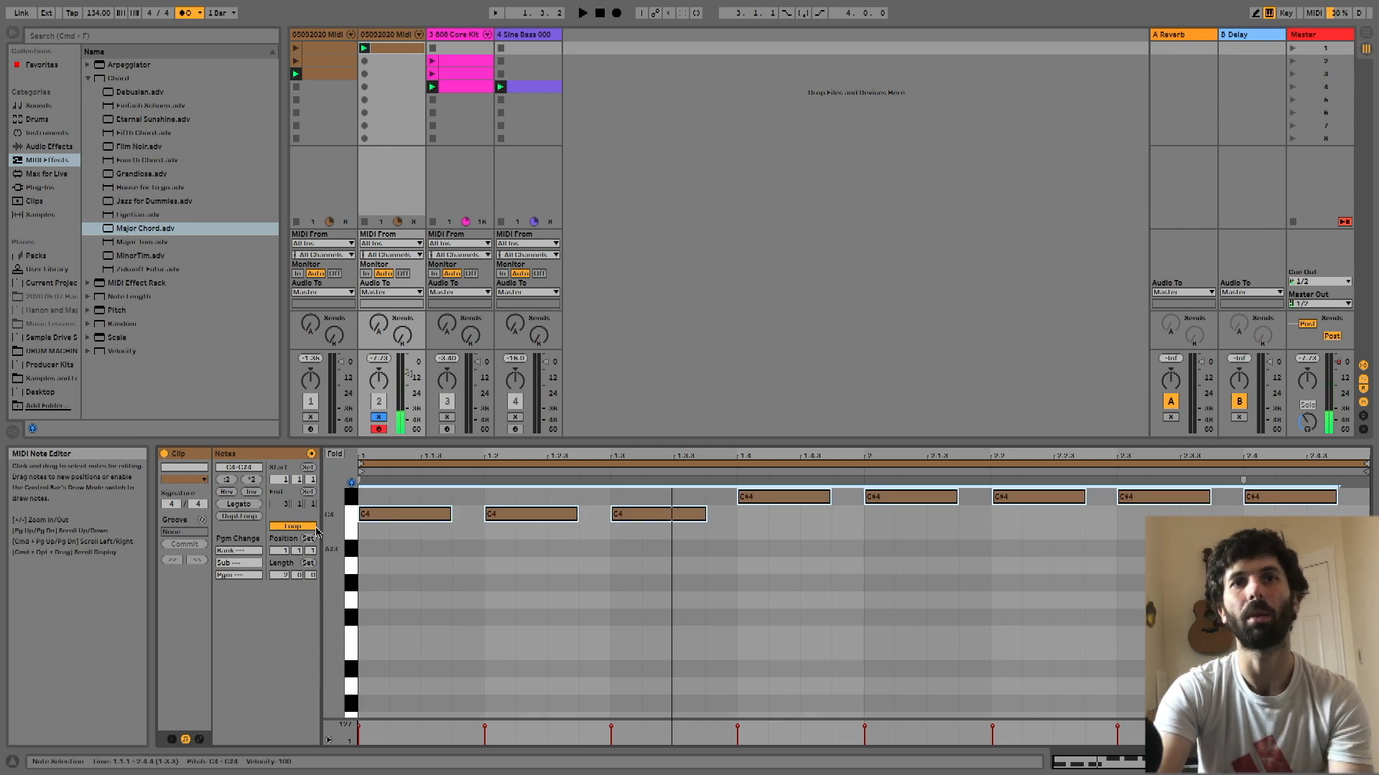
key("space")
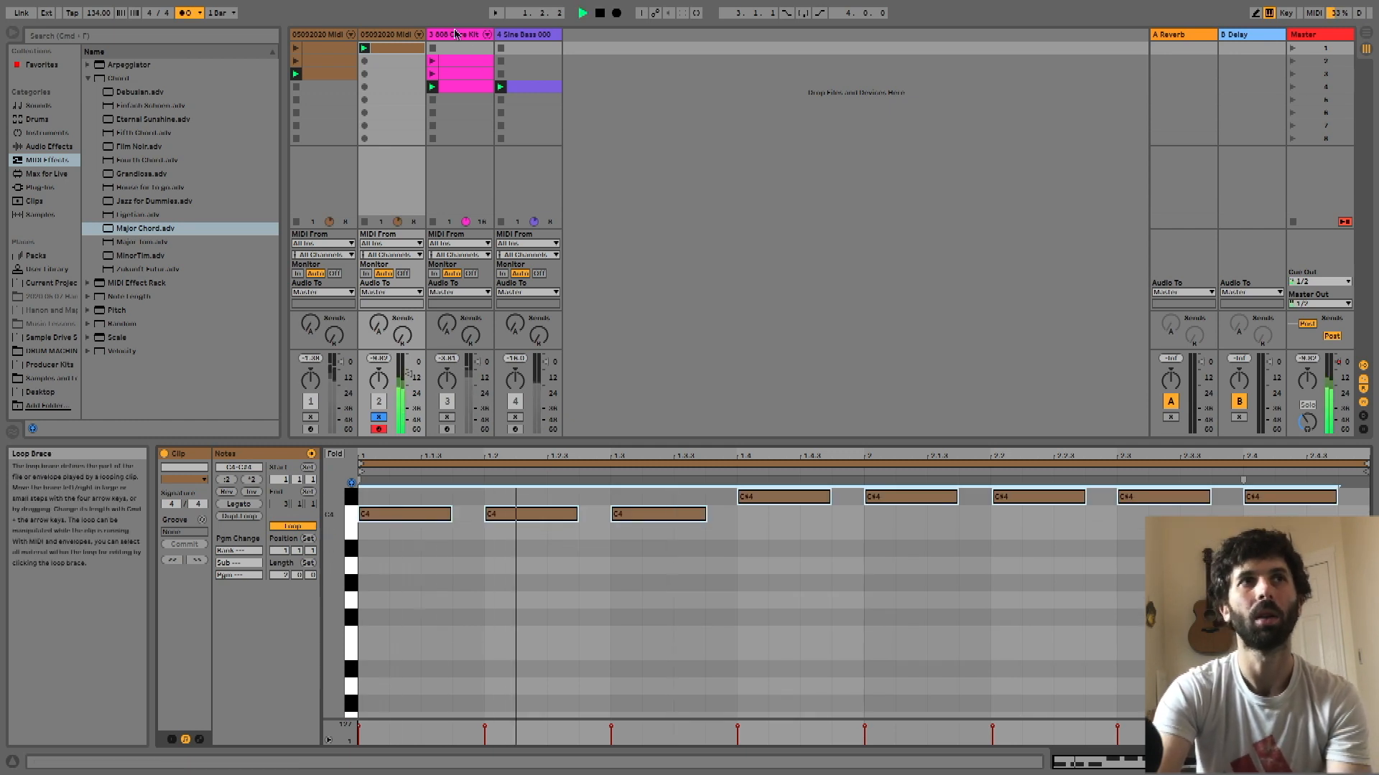
Swap the second piano track's Grand Piano instrument for the Electric Piano Daze preset
left_click(377, 174)
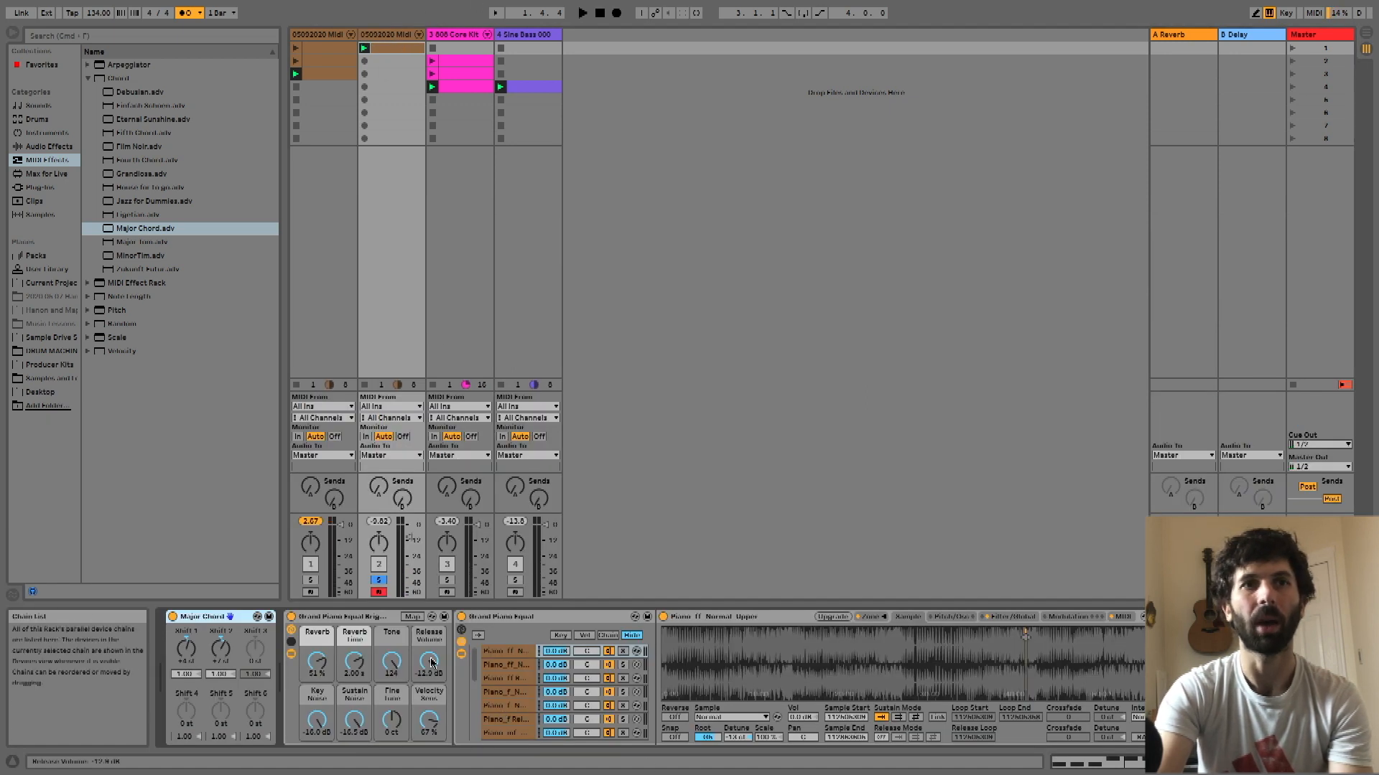
left_click(431, 617)
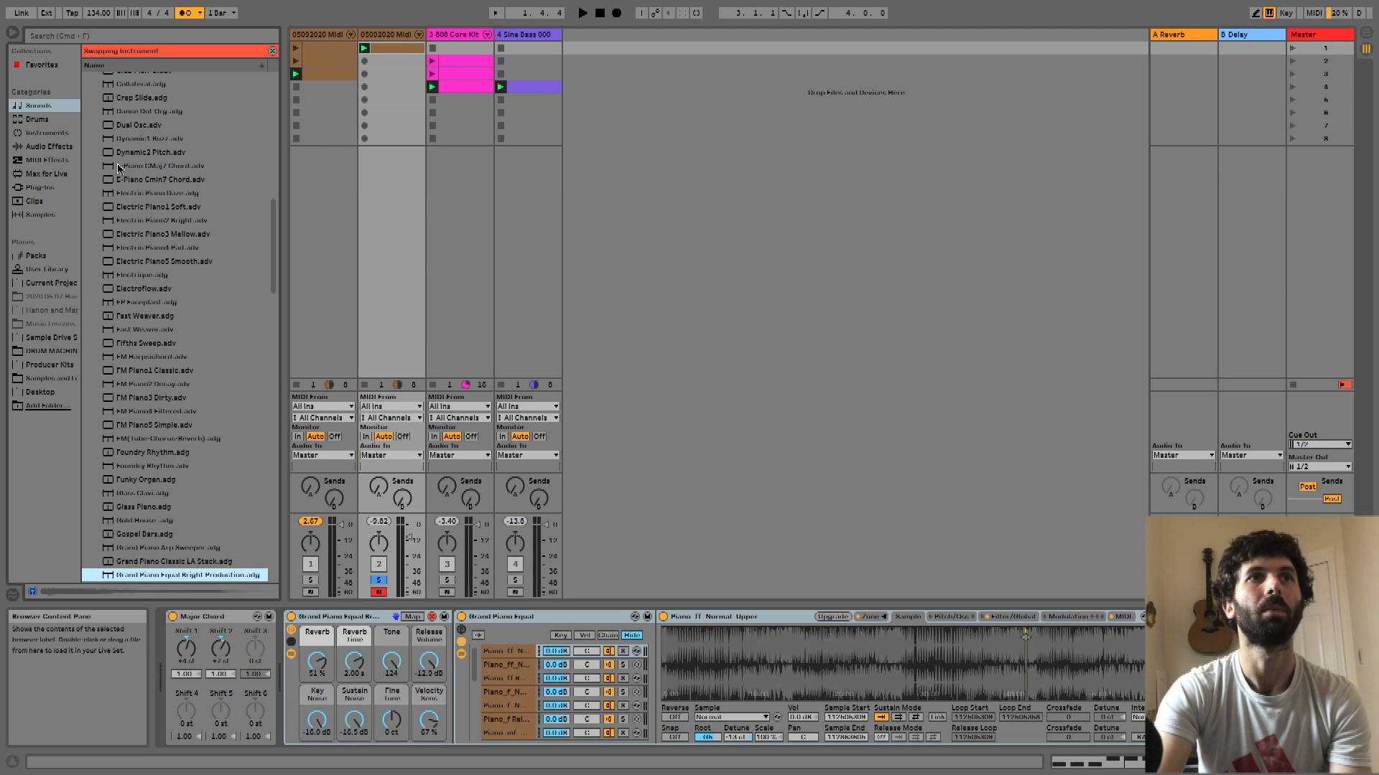
left_click(159, 210)
left_click(140, 193)
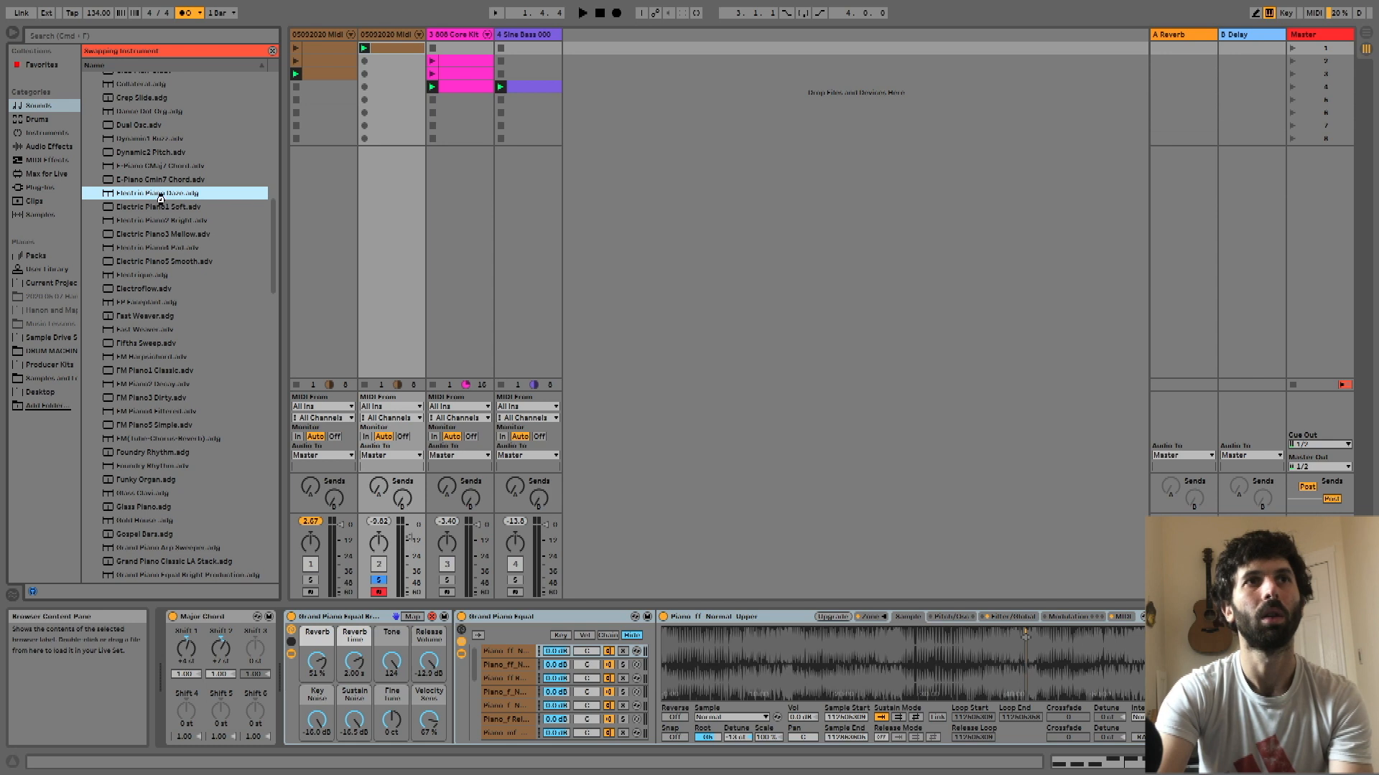
key("Return")
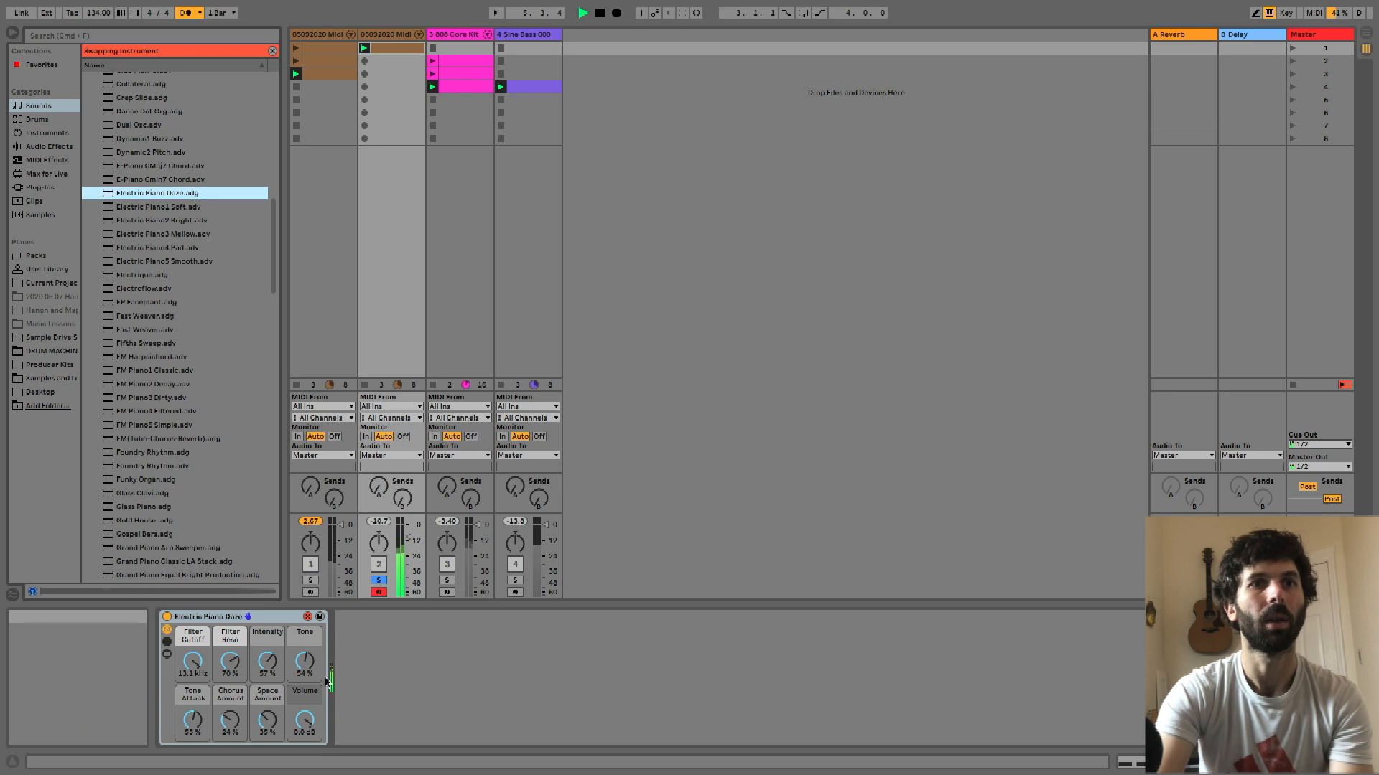
Set Electric Piano Daze to Space Amount 65%, Chorus Amount 48%, Intensity 63% and Tone 57% during playback
left_click_drag(265, 720, 265, 671)
left_click_drag(231, 720, 230, 709)
left_click_drag(267, 661, 305, 646)
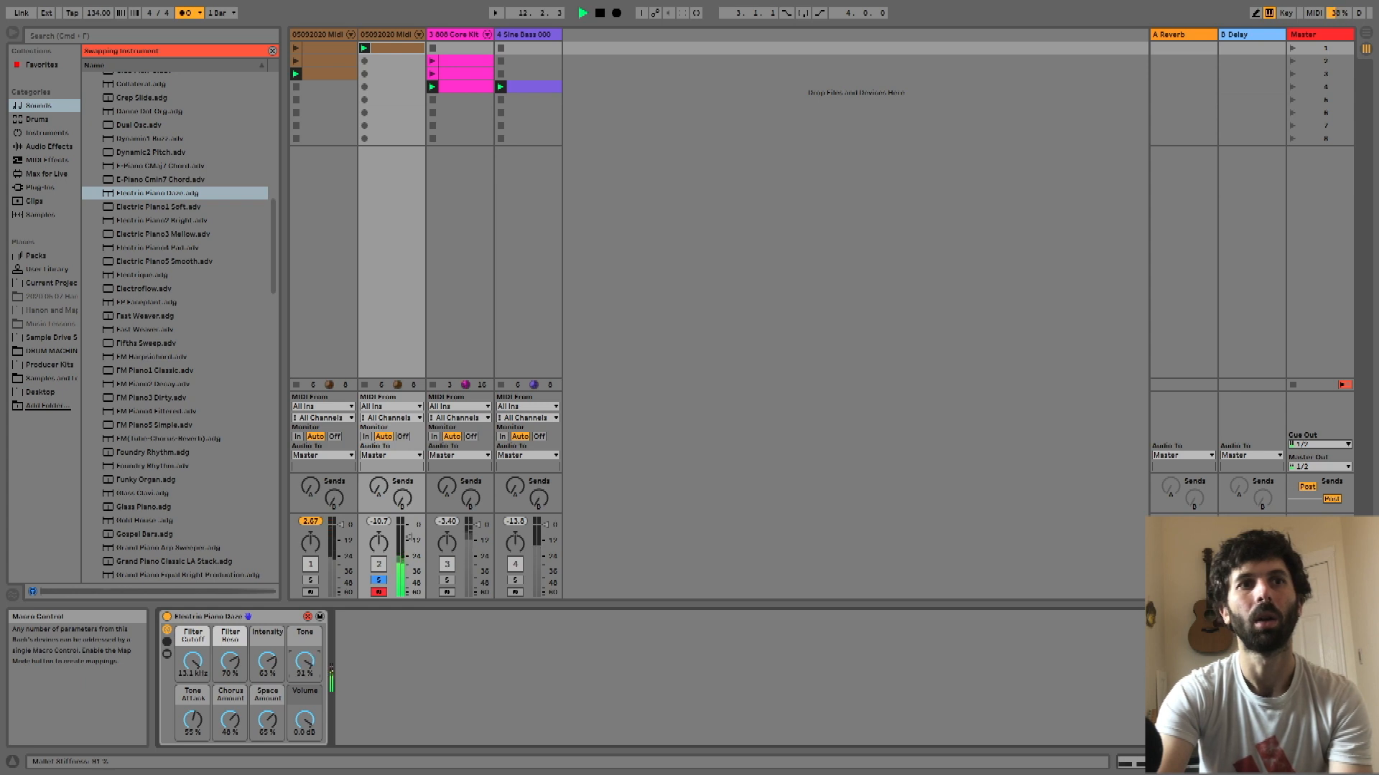
left_click_drag(304, 662, 304, 670)
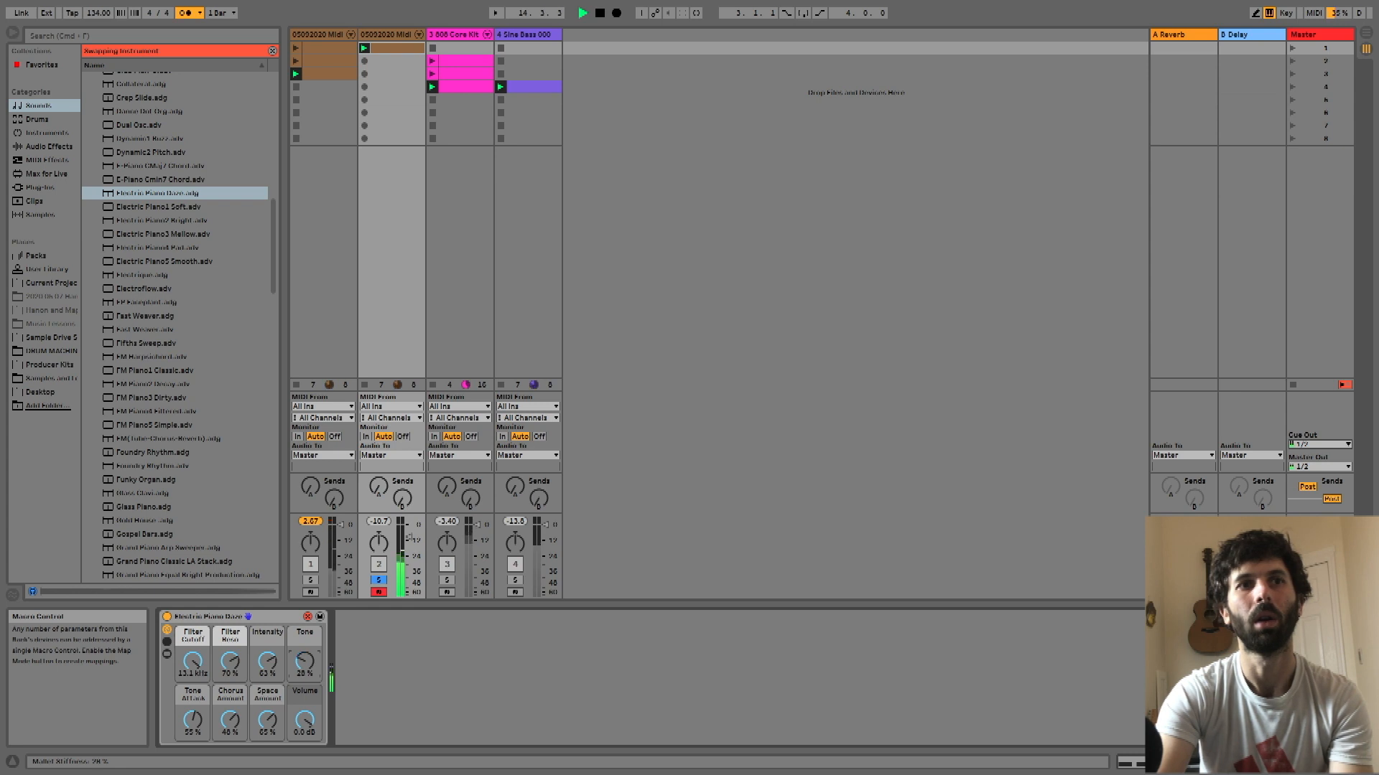
left_click_drag(304, 662, 302, 649)
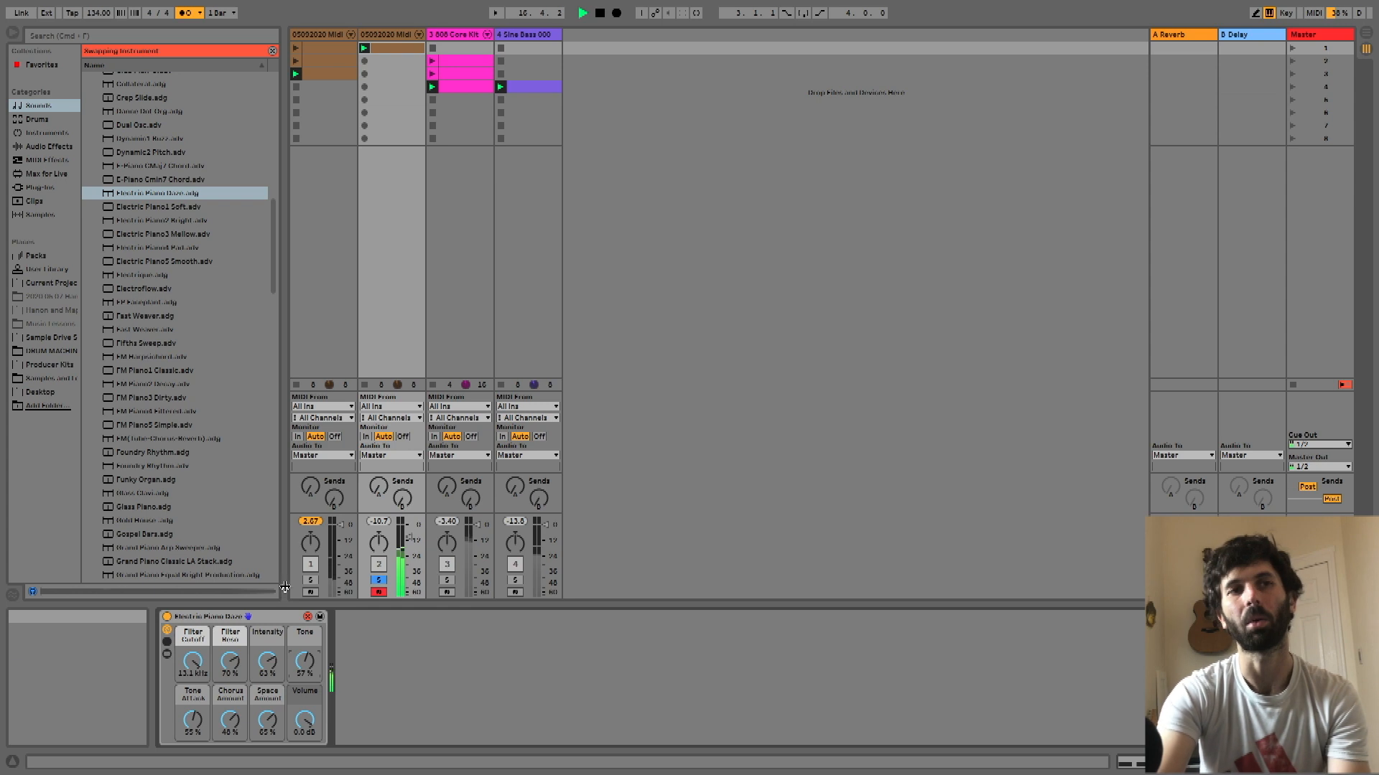
Unsolo the electric piano track and raise its volume within the full beat
left_click(378, 581)
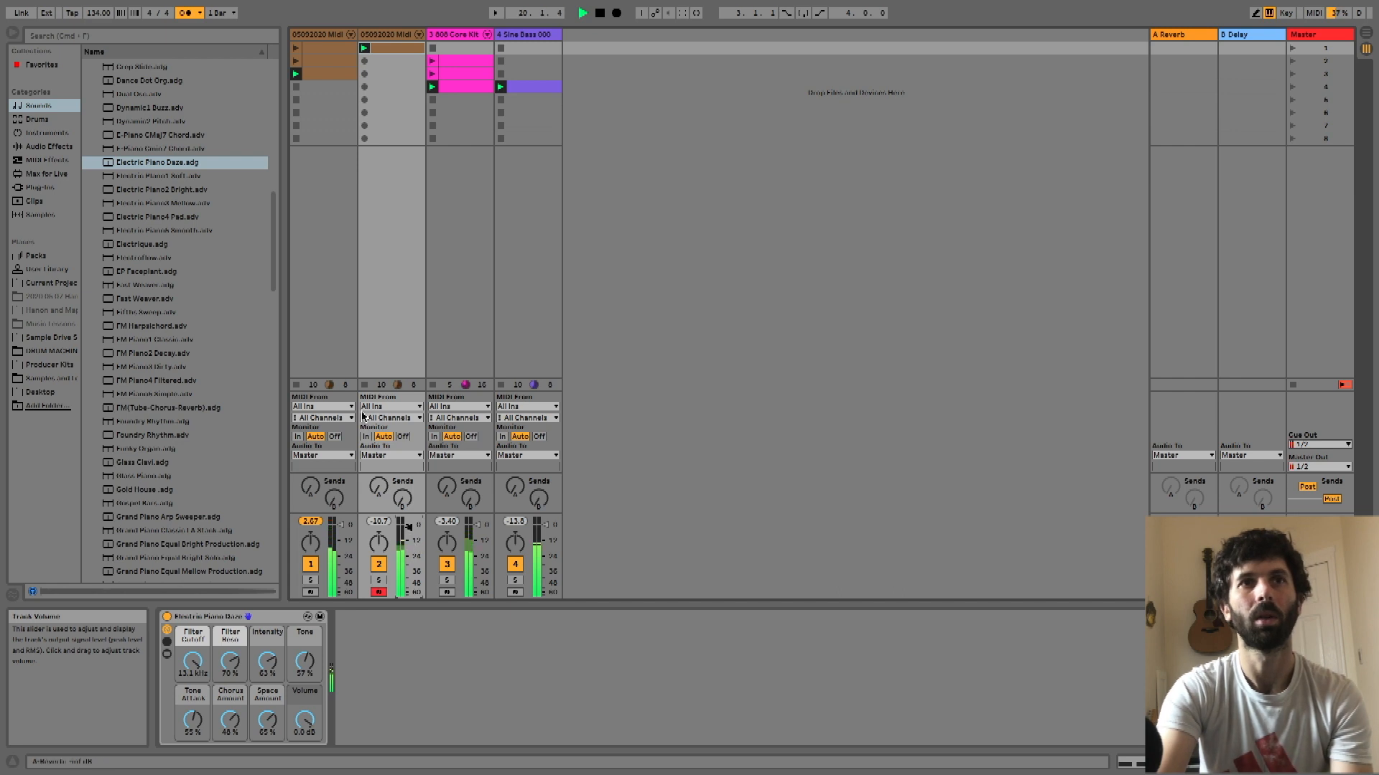
left_click_drag(408, 532, 409, 530)
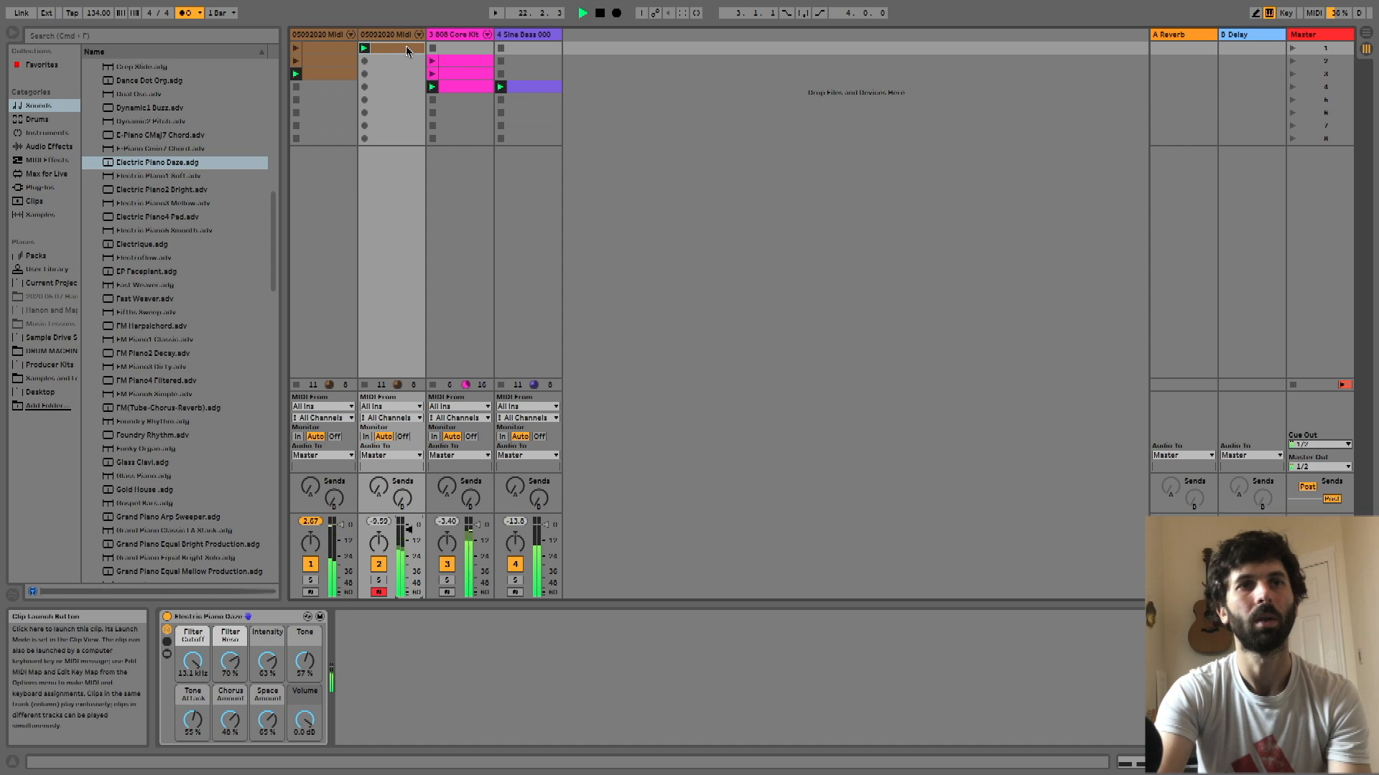
Place the playing clips of both piano tracks in scene 4 and shift the drum and bass clips up one scene
left_click_drag(393, 48, 323, 87)
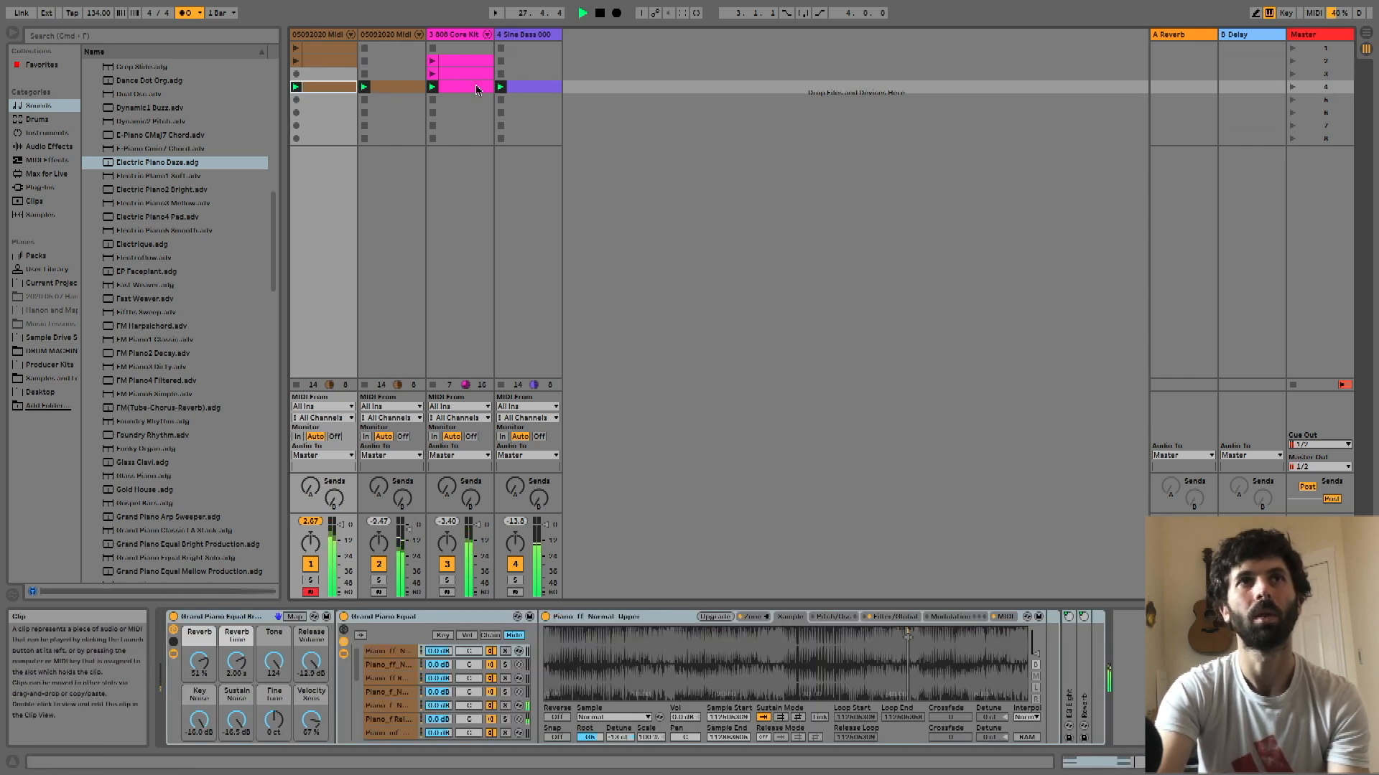
left_click(527, 87)
left_click(453, 61, "shift")
left_click(388, 89)
left_click(339, 88)
left_click(527, 87)
left_click(455, 75, "shift")
left_click(448, 63, "shift")
left_click_drag(448, 63, 446, 48)
Move both piano clips up to scene 3 in line with the playing drum and bass clips, and stop playback
left_click(329, 87)
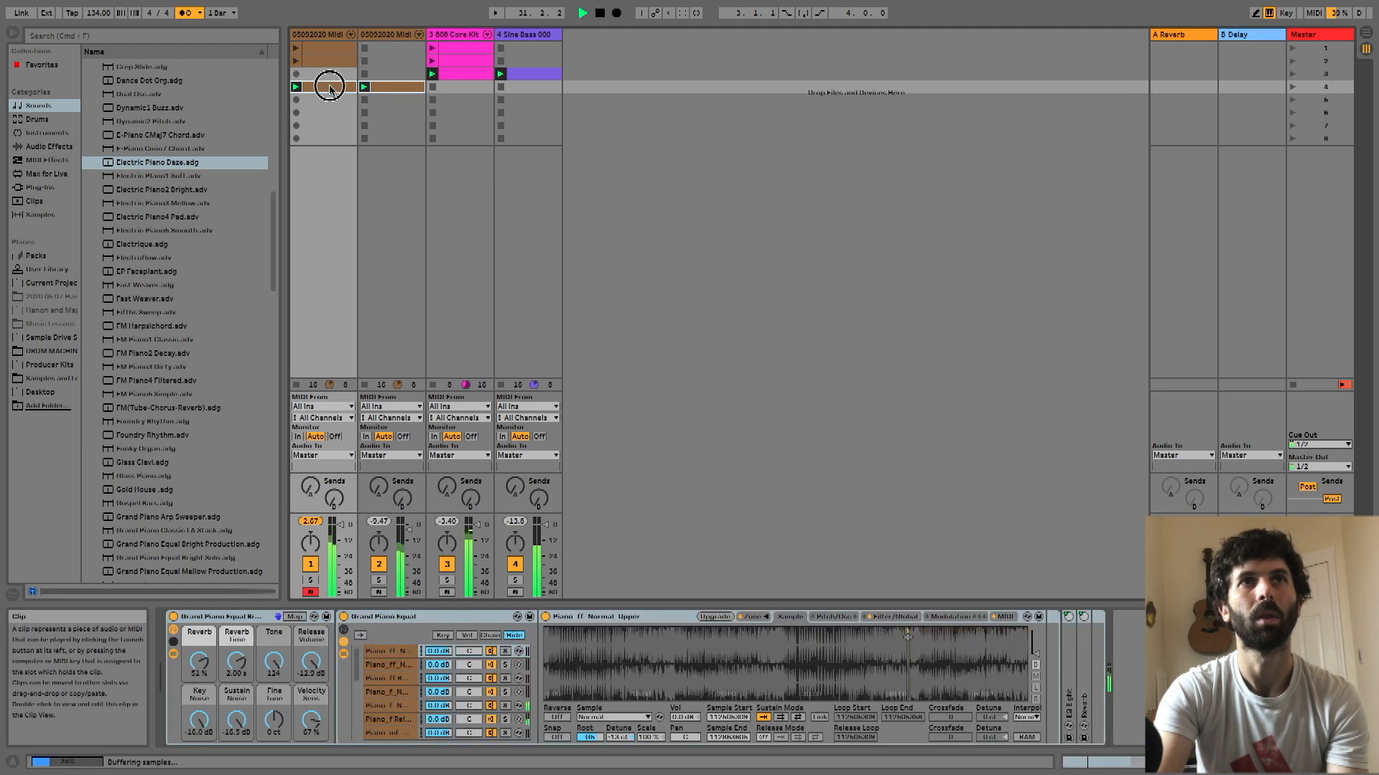
left_click_drag(329, 87, 330, 76)
left_click(449, 95)
left_click(467, 62)
left_click(538, 75, "shift")
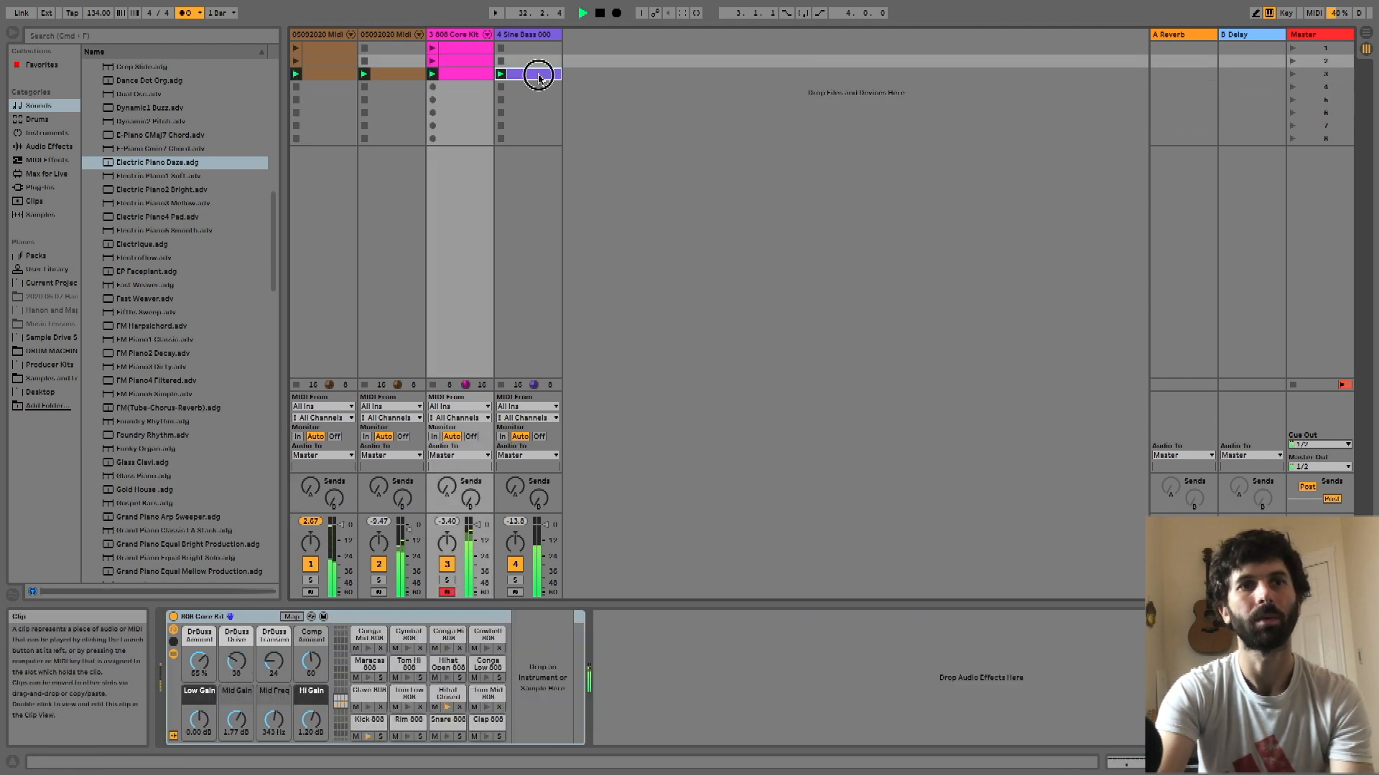
left_click(539, 75)
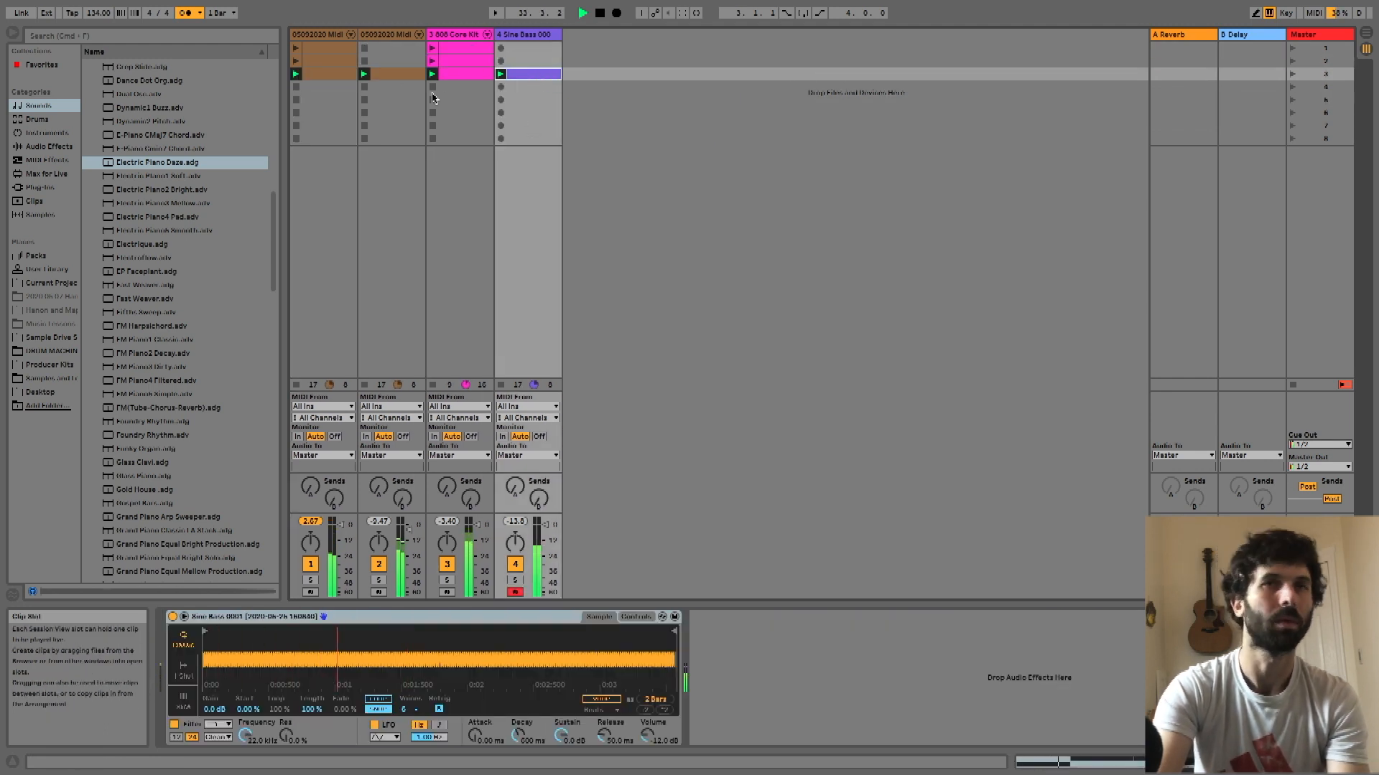
key("space")
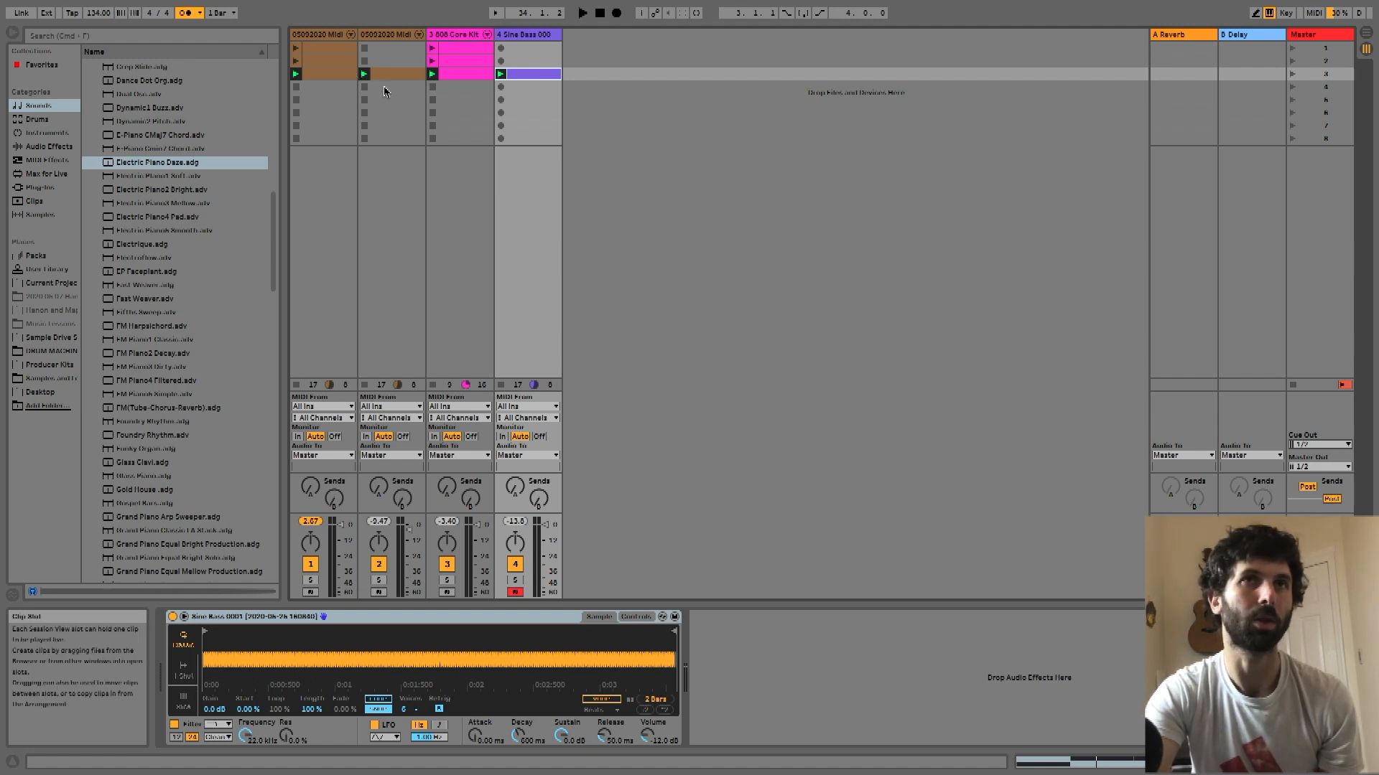
Duplicate the electric piano track, solo the copy and launch its scene 3 clip
left_click(388, 35)
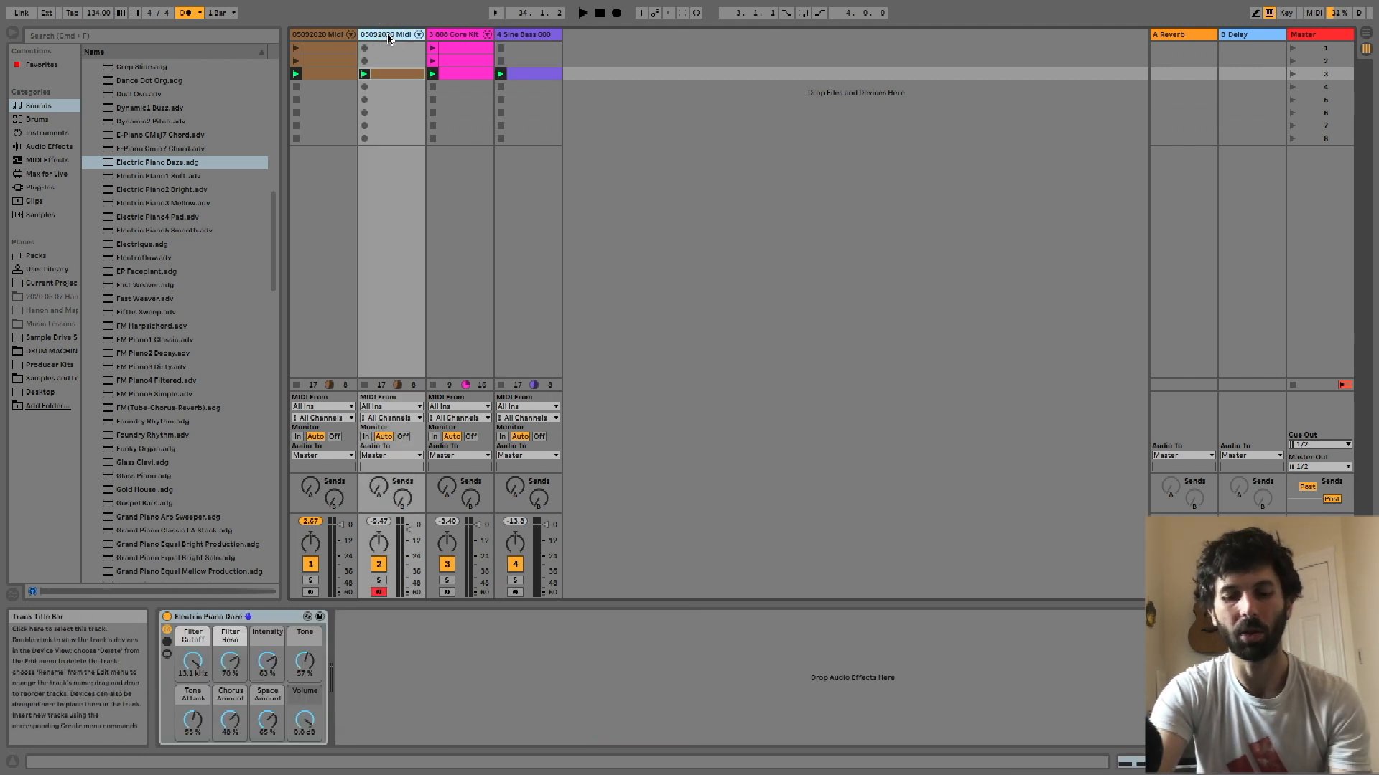
right_click(389, 36)
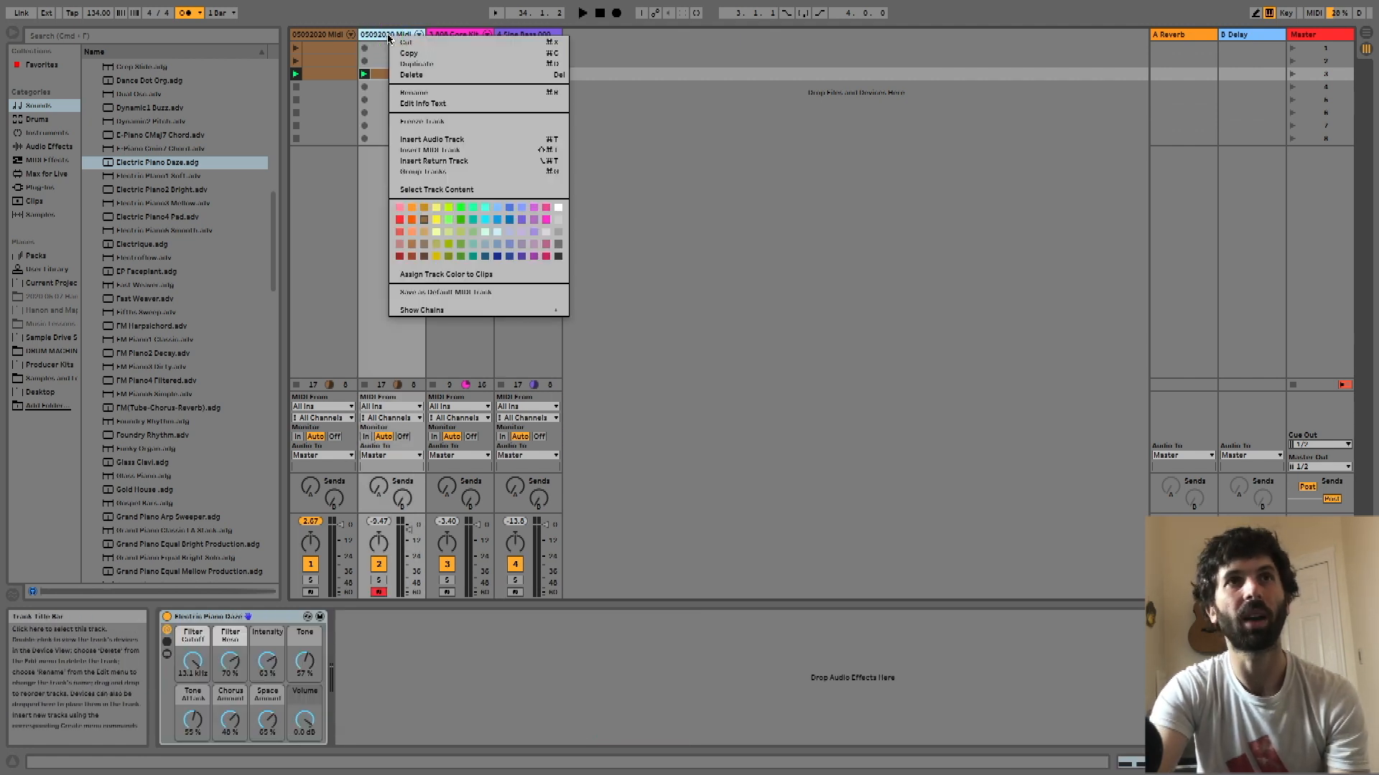
left_click(416, 64)
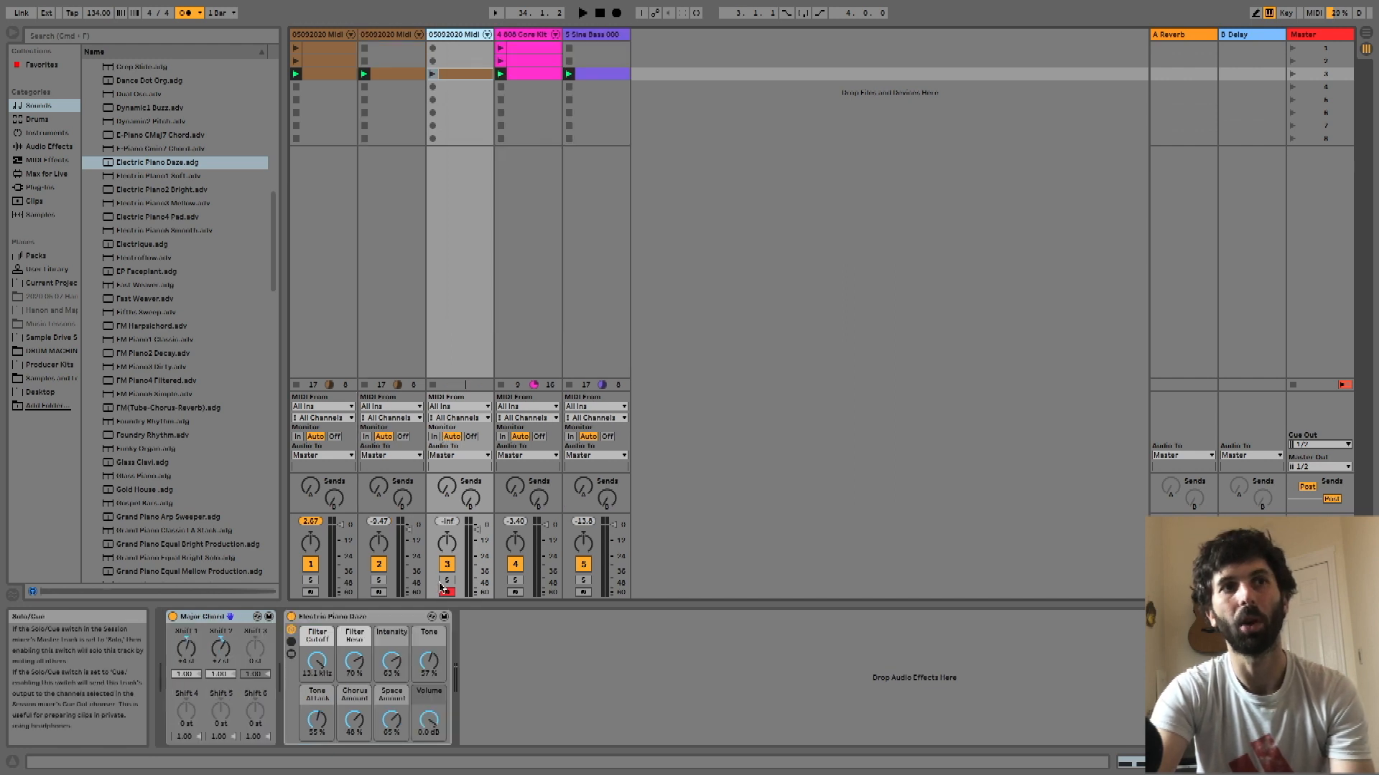
left_click(433, 73)
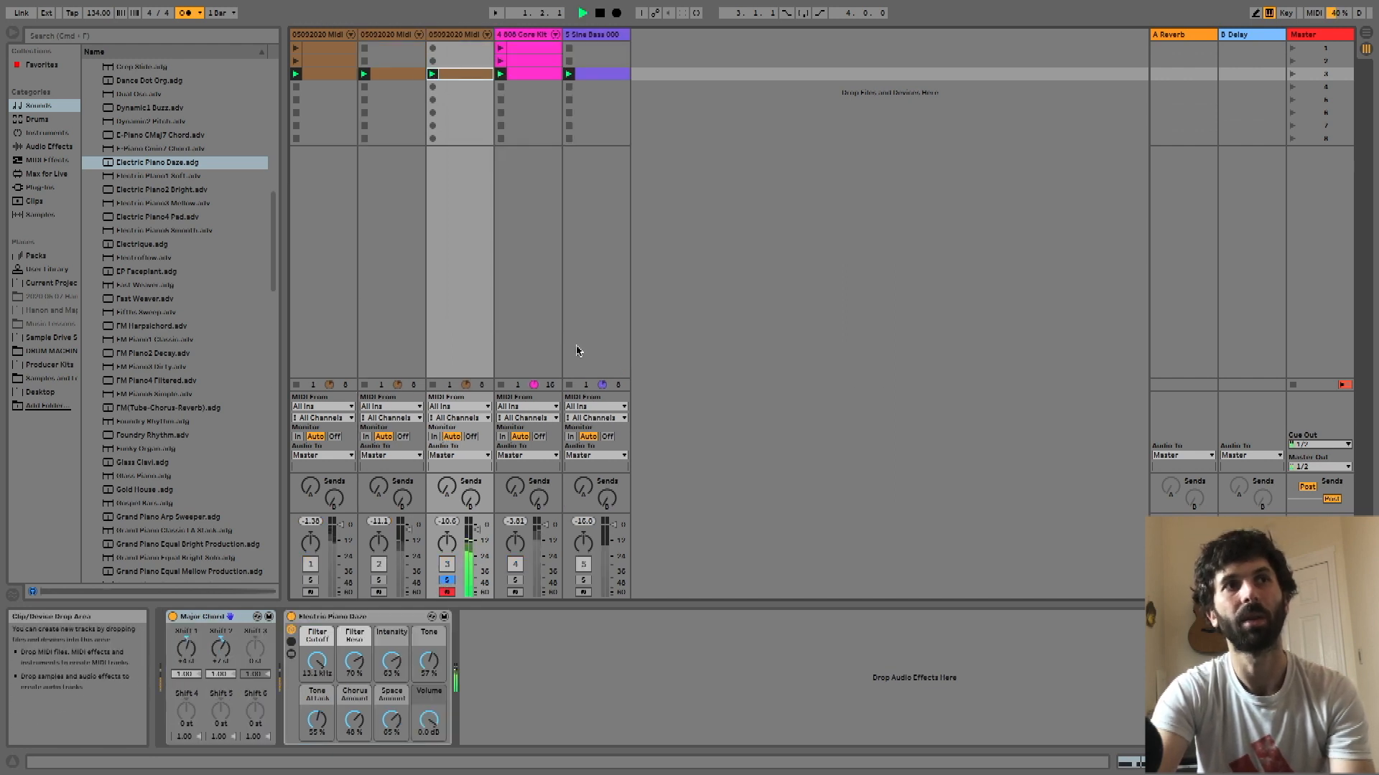
Add the Arpeggiator MIDI effect between Major Chord and the electric piano on the soloed copy, and audition it
left_click(46, 160)
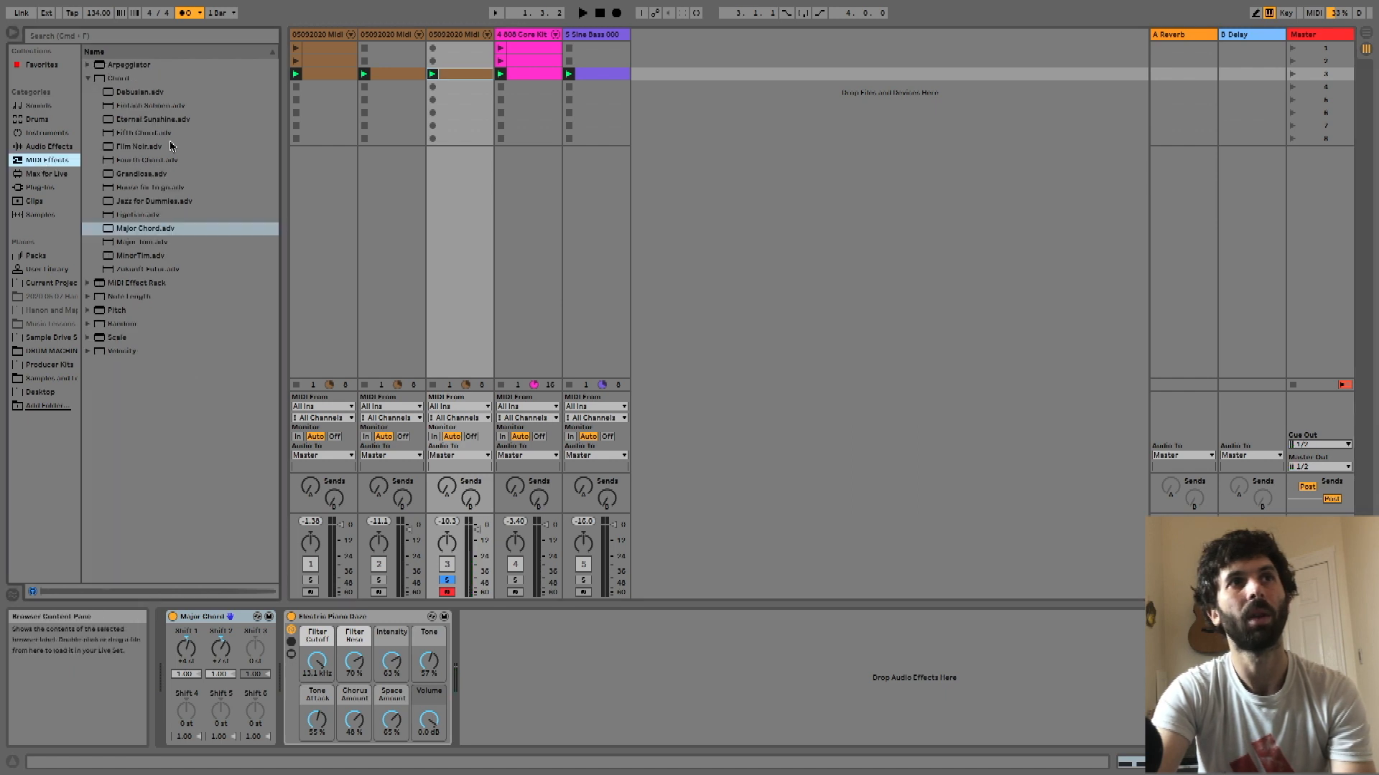
left_click(89, 79)
left_click(88, 66)
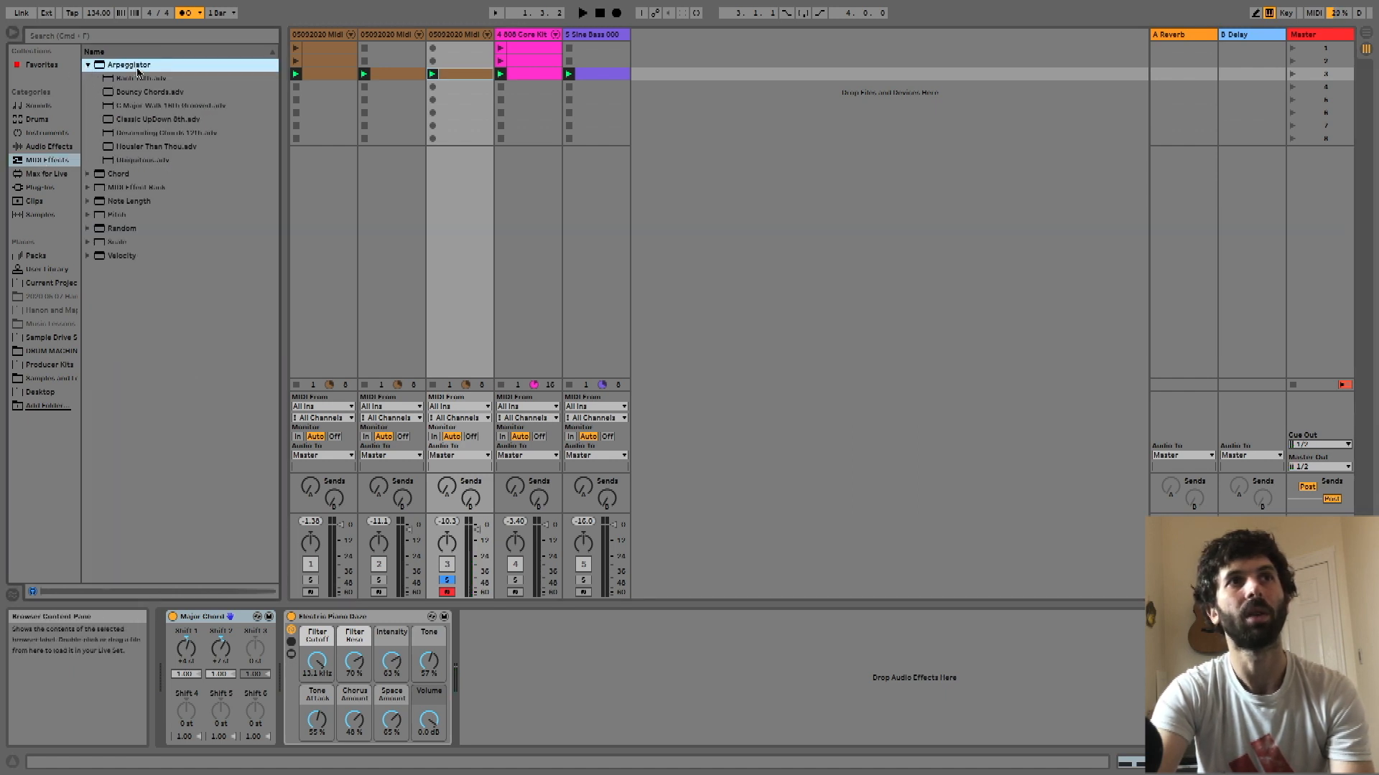
left_click_drag(138, 68, 301, 641)
key("space")
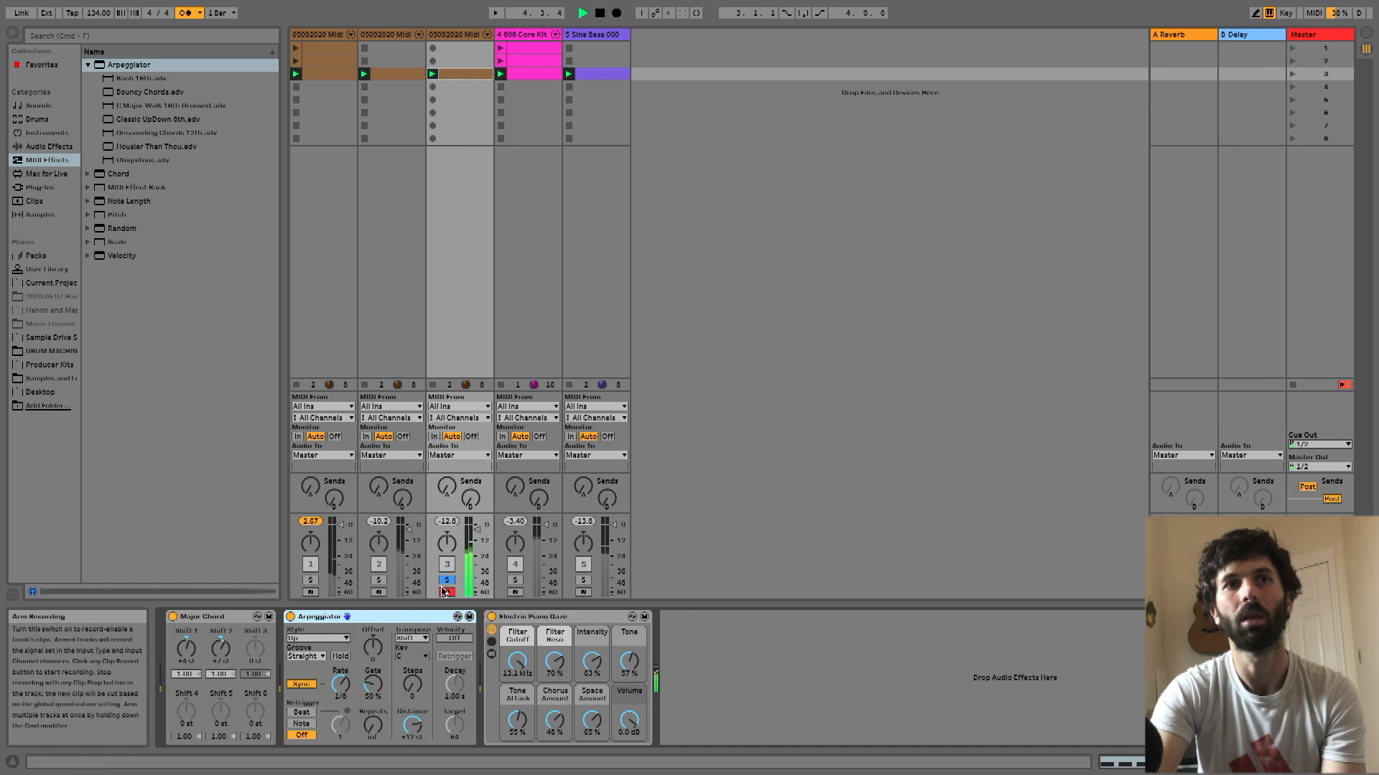
key("space")
Start swapping the copied track's Electric Piano Daze instrument and look through the piano and keys presets for a replacement
left_click(461, 618)
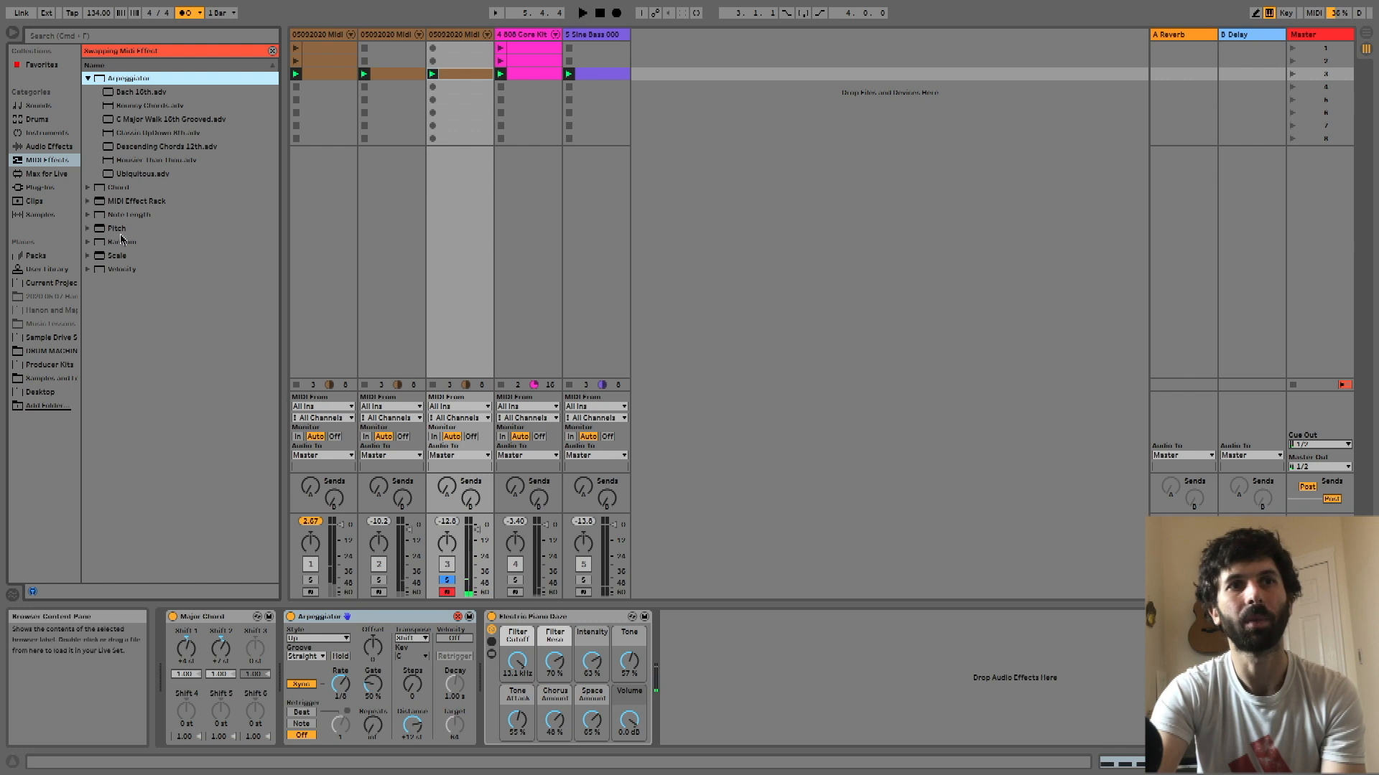
left_click(632, 618)
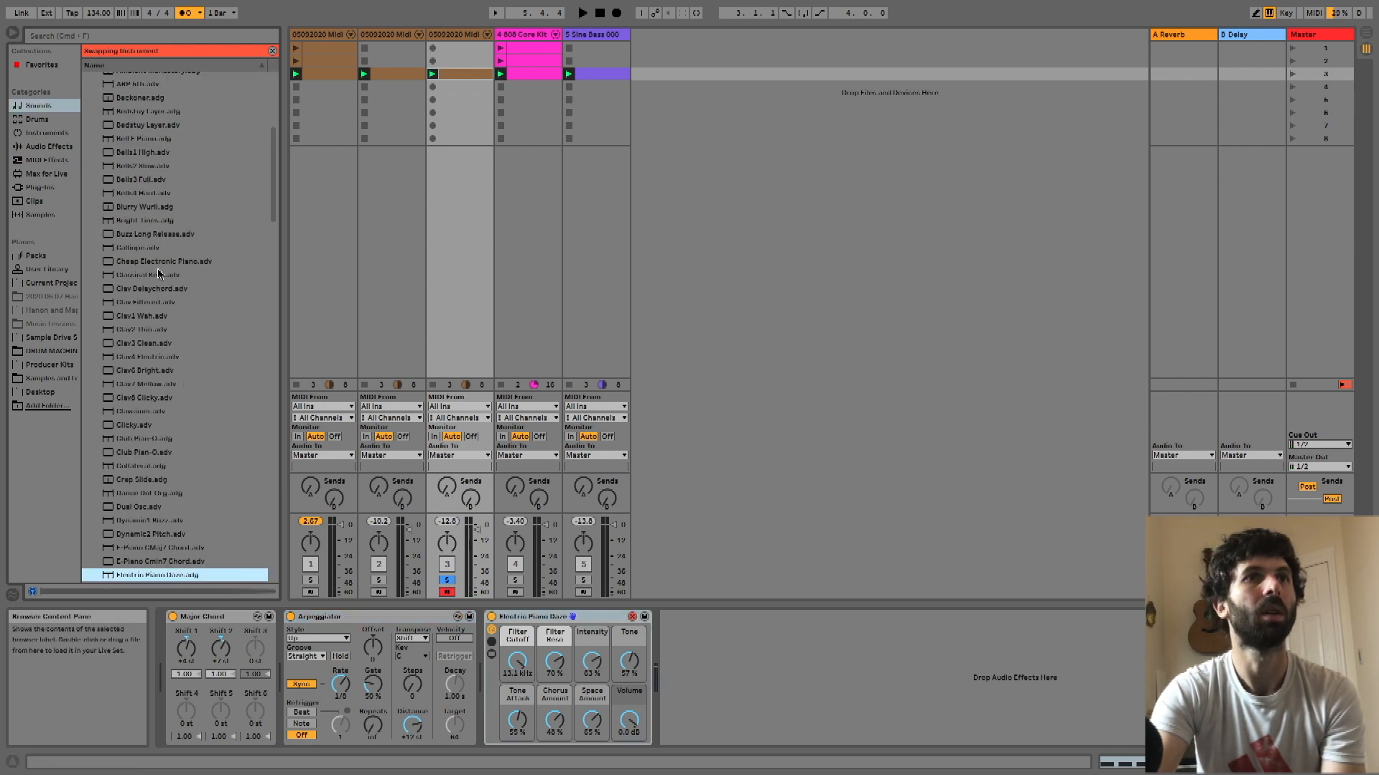
left_click(188, 357)
left_click(190, 425)
scroll(193, 424, "down", 10)
left_click(194, 421)
scroll(194, 424, "down", 1)
left_click(194, 422)
scroll(194, 424, "down", 3)
left_click(195, 424)
scroll(195, 426, "down", 8)
left_click(193, 422)
scroll(189, 423, "down", 2)
left_click(144, 451)
scroll(145, 455, "down", 6)
left_click(144, 455)
scroll(145, 454, "down", 5)
left_click(150, 457)
scroll(153, 441, "down", 5)
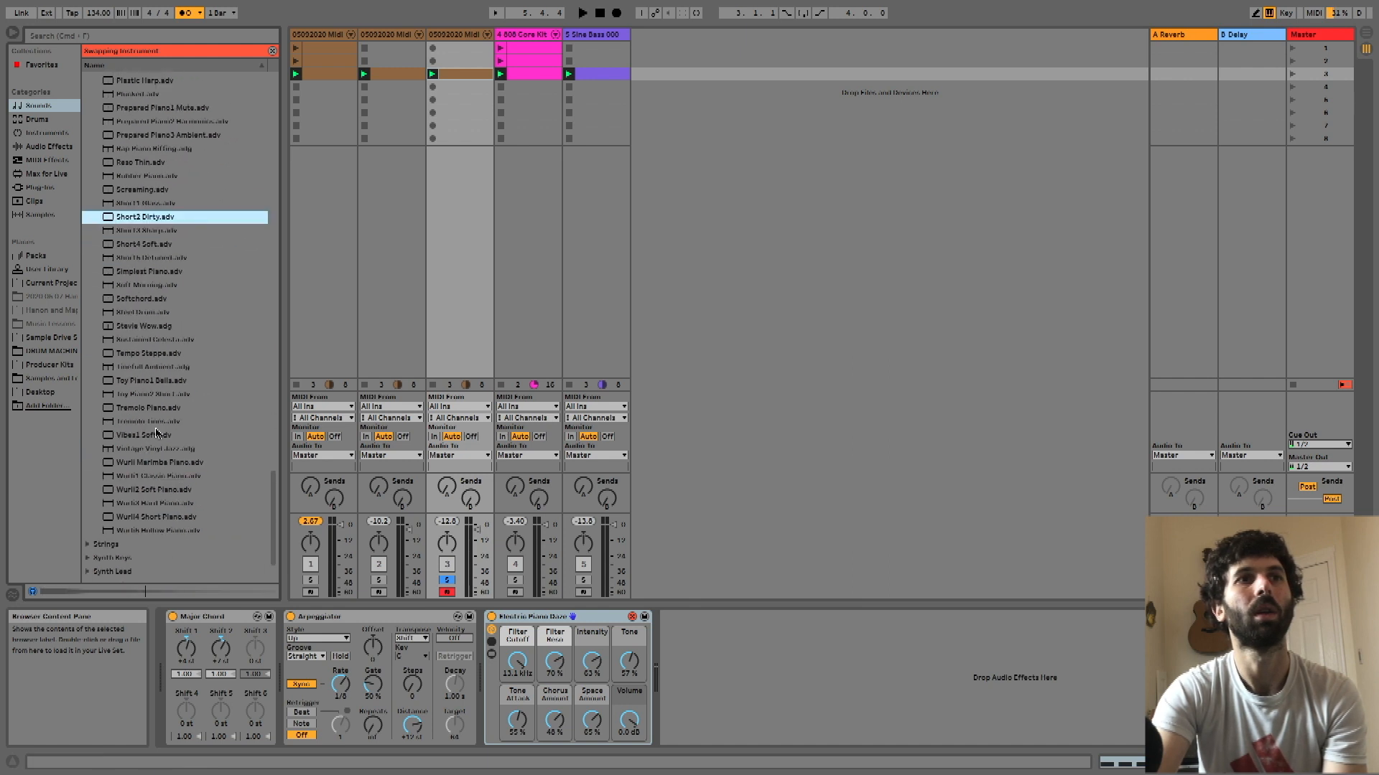
left_click(208, 368)
left_click(186, 491)
scroll(187, 491, "down", 1)
Replace the copied track's electric piano with the Violin Section Staccato preset from the Strings sounds, and play it
left_click(172, 534)
left_click(86, 540)
left_click(154, 492)
scroll(154, 493, "down", 5)
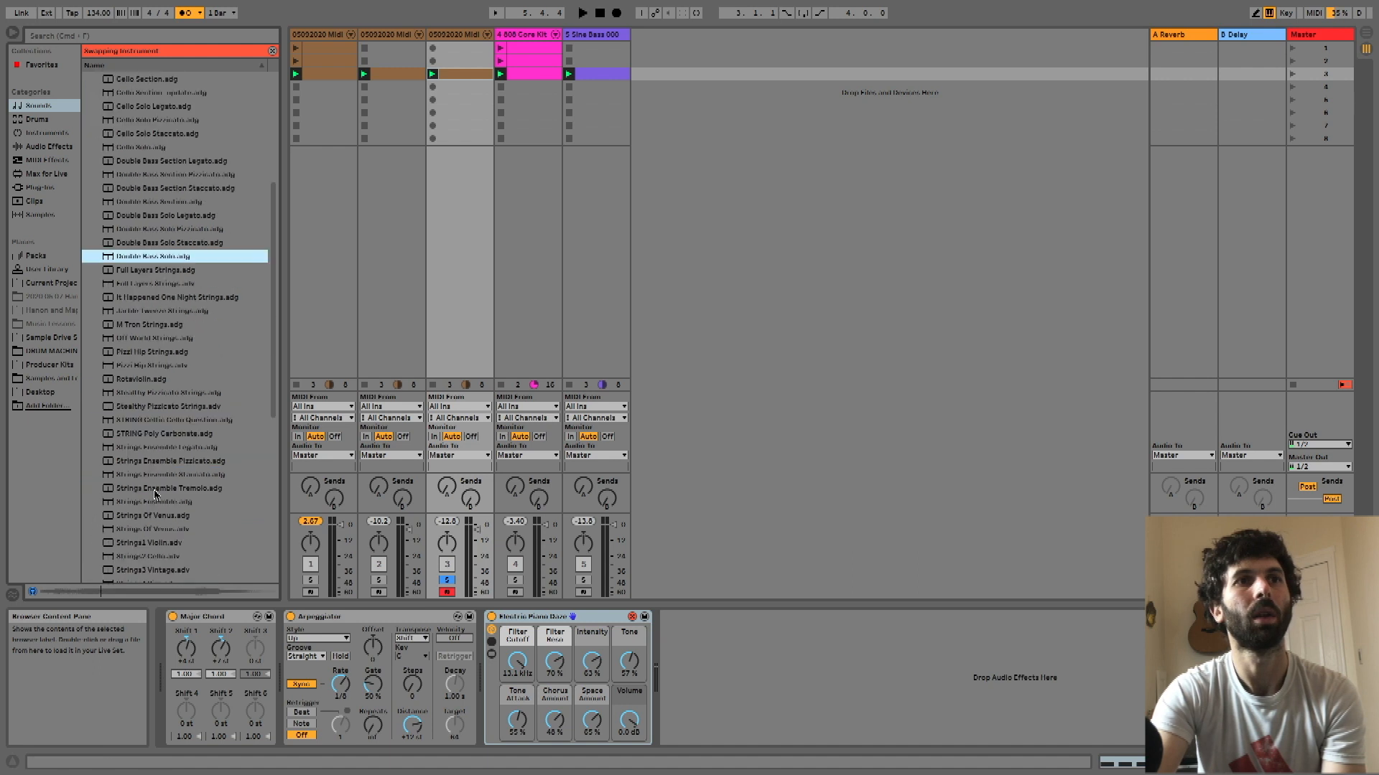
left_click(154, 492)
scroll(155, 494, "down", 6)
left_click(133, 411)
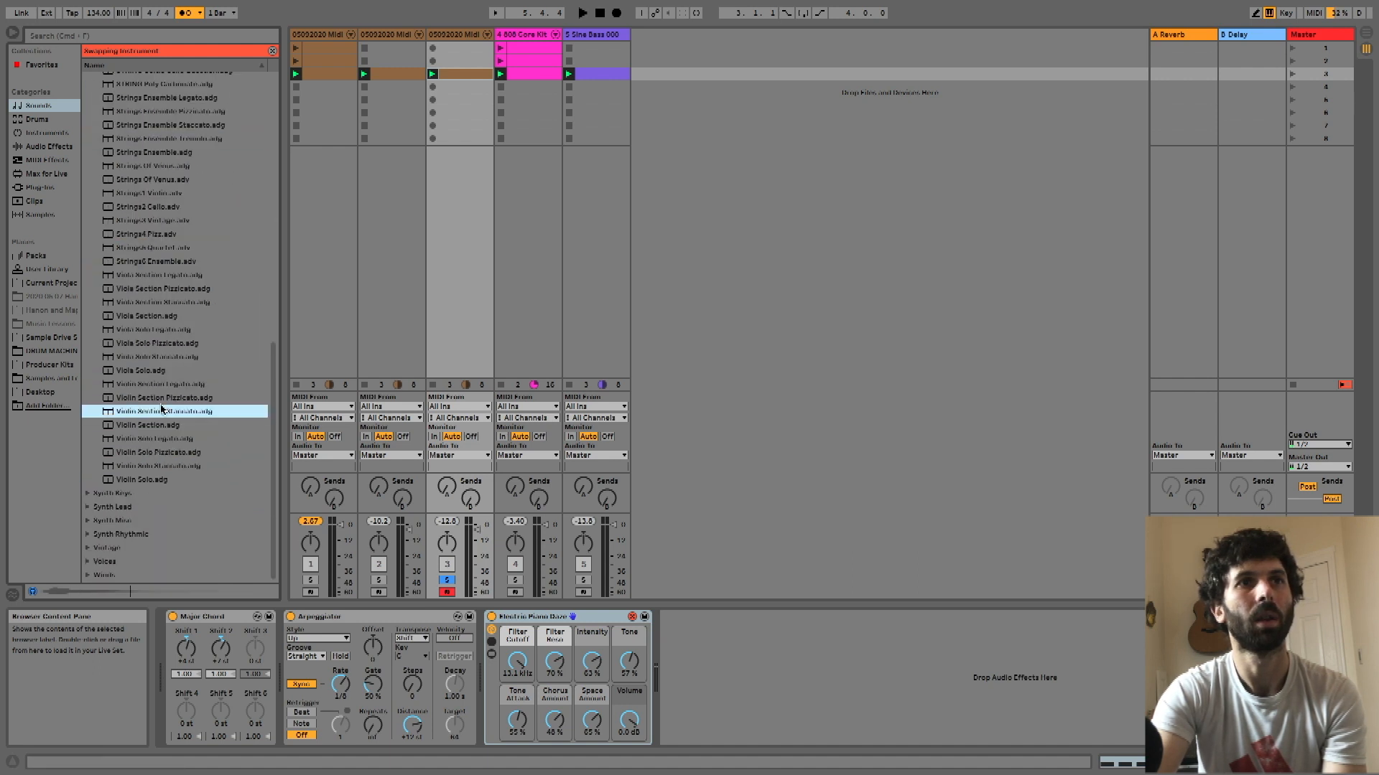
left_click(148, 385)
left_click(142, 371)
left_click(167, 411)
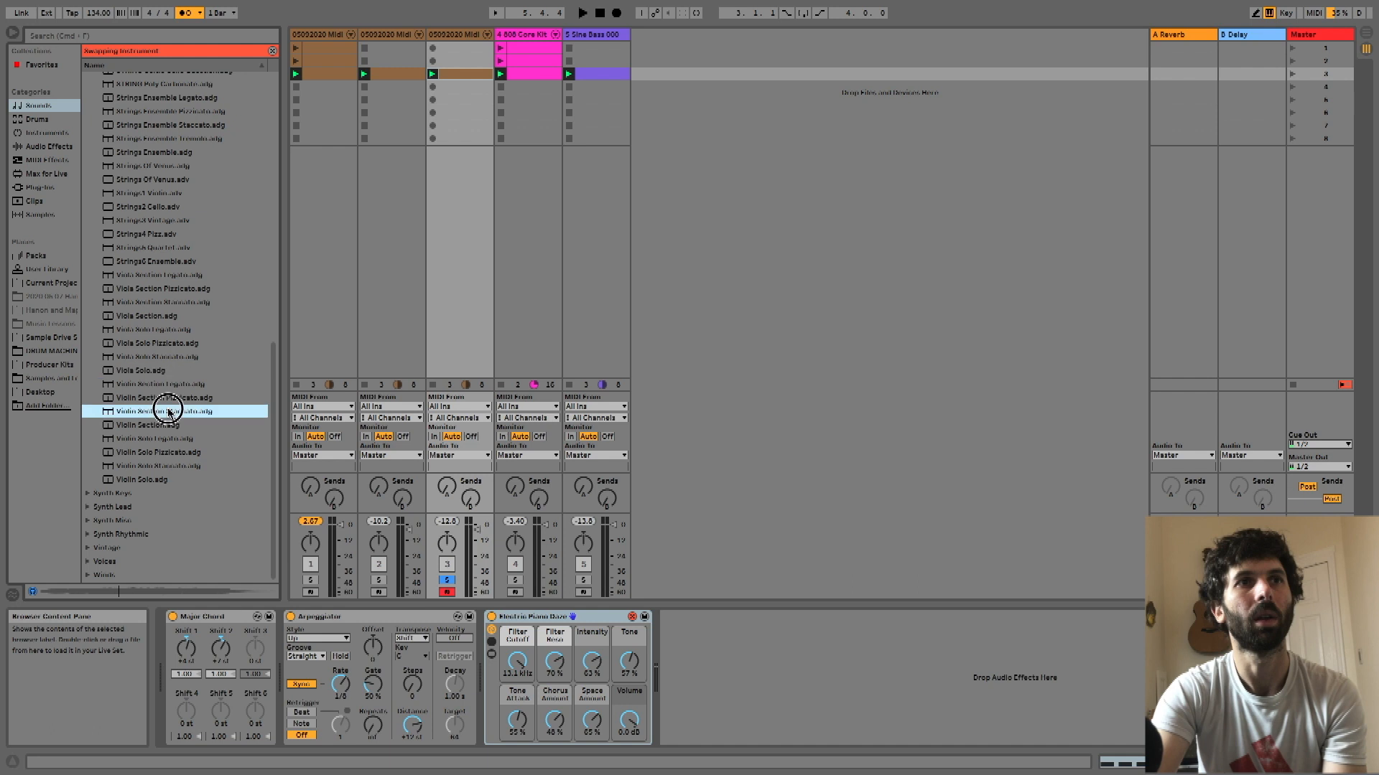
left_click(161, 399)
left_click(160, 424)
left_click(155, 412)
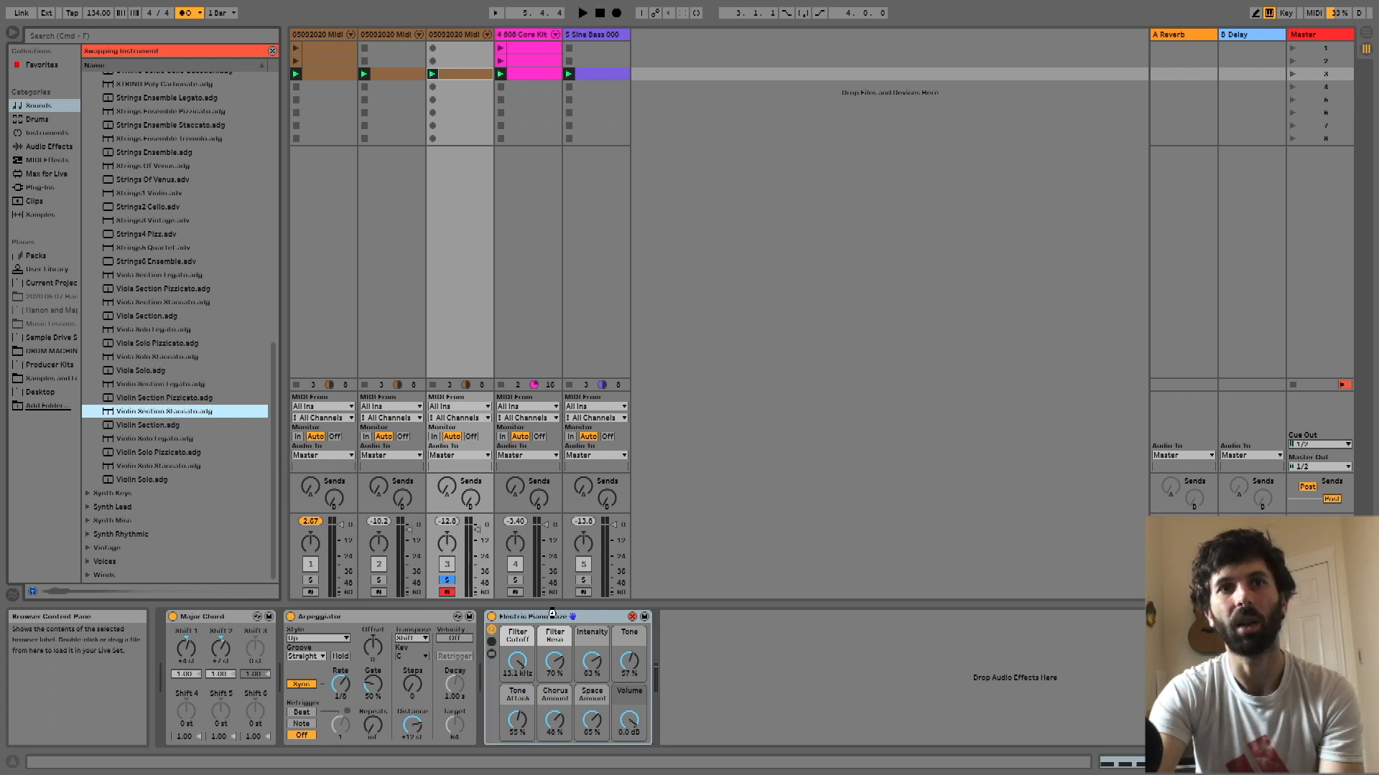
key("Return")
key("space")
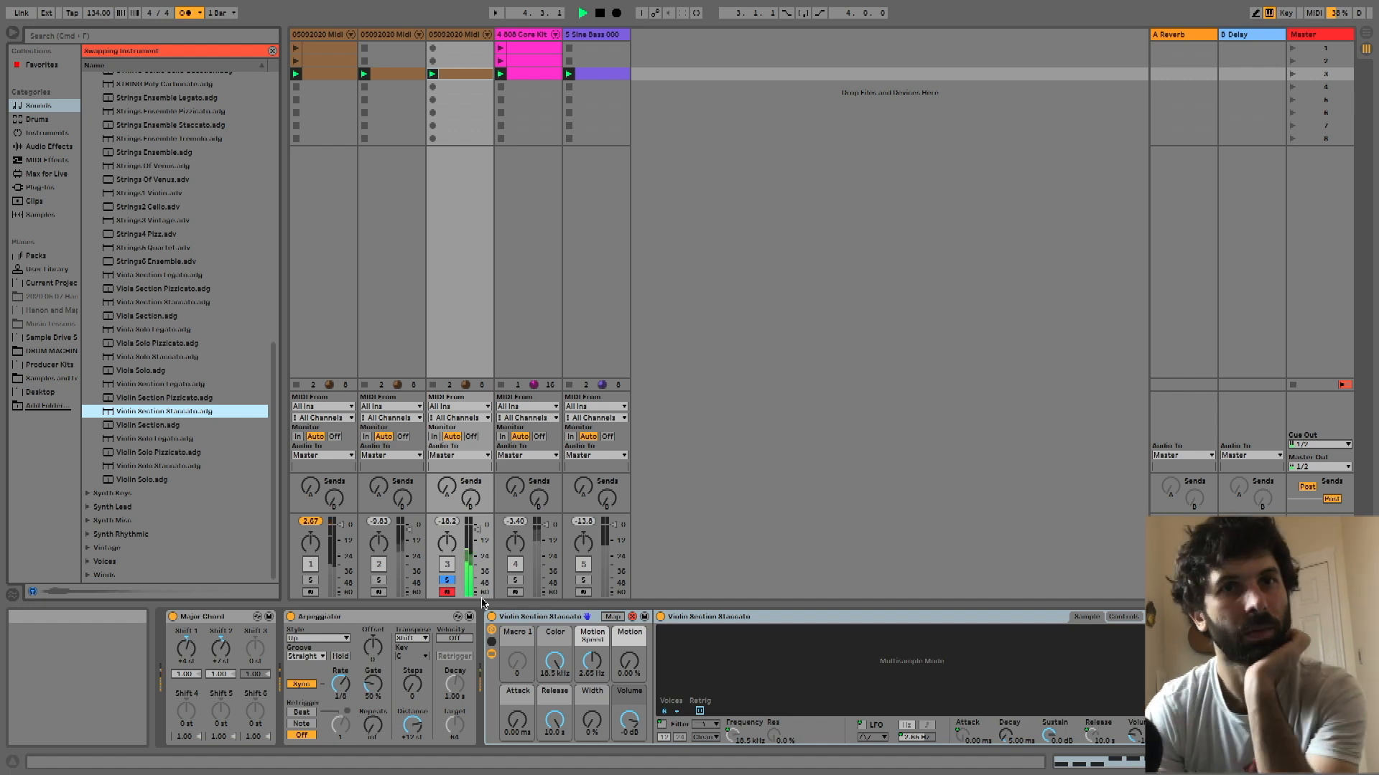
Set the violin's Width to 50 %, then the Arpeggiator's Gate to 91 % and Groove to Swing 16, and raise its Offset
left_click_drag(592, 720, 592, 706)
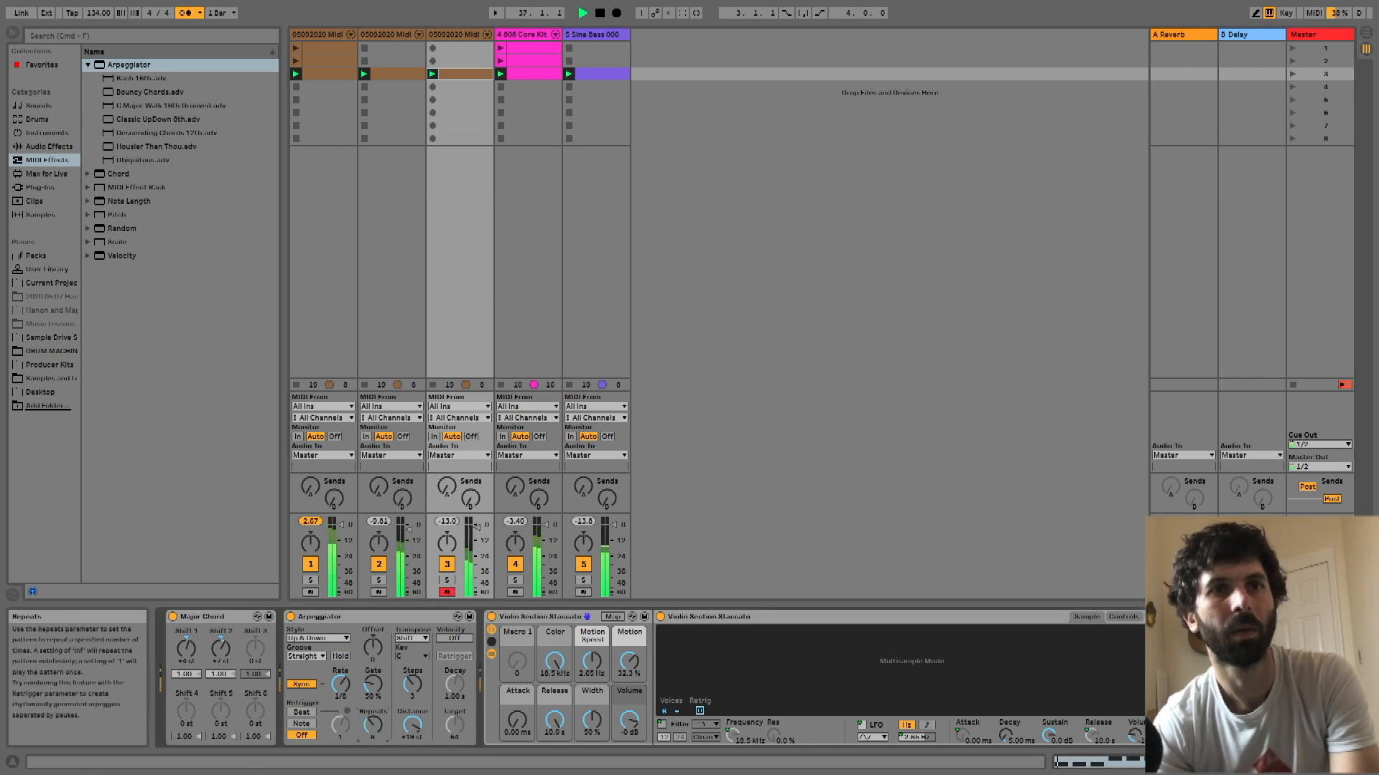
left_click_drag(373, 684, 373, 691)
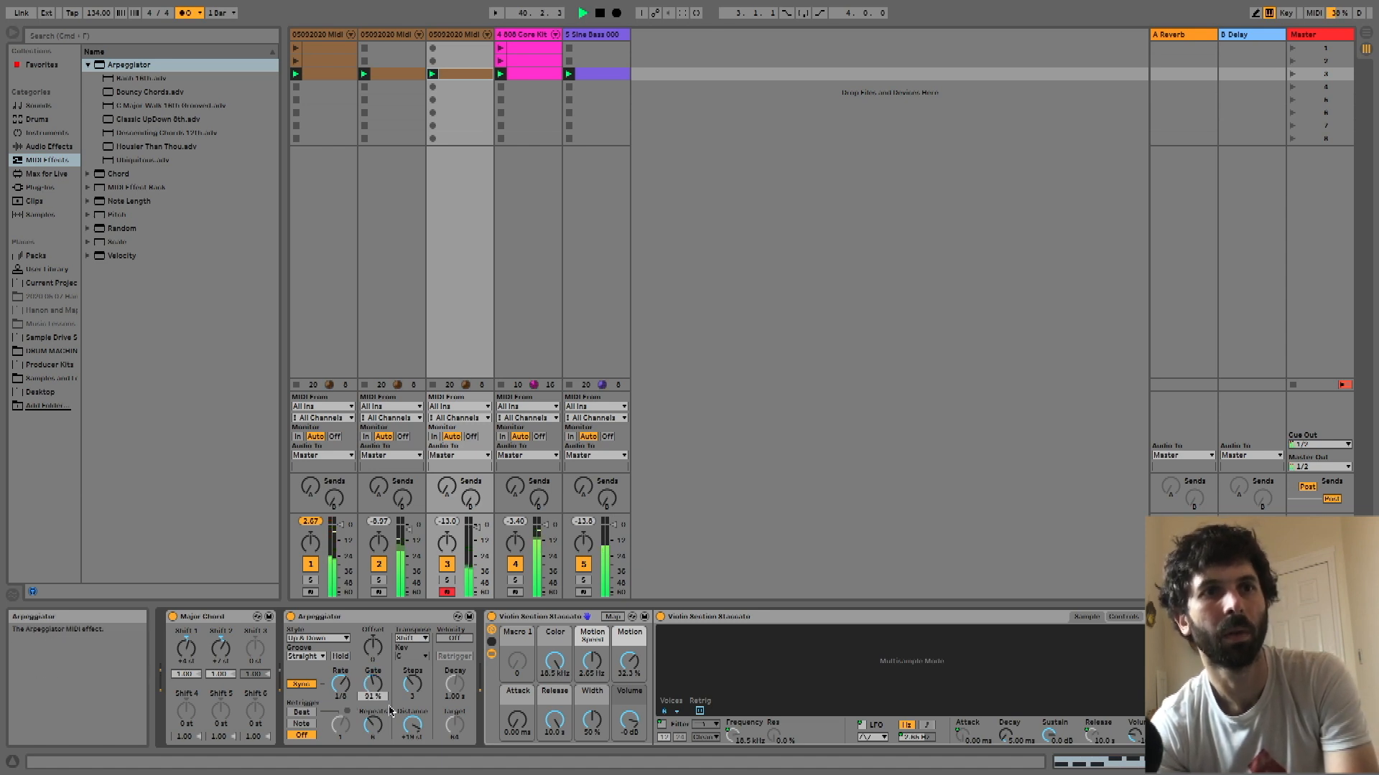
left_click(311, 656)
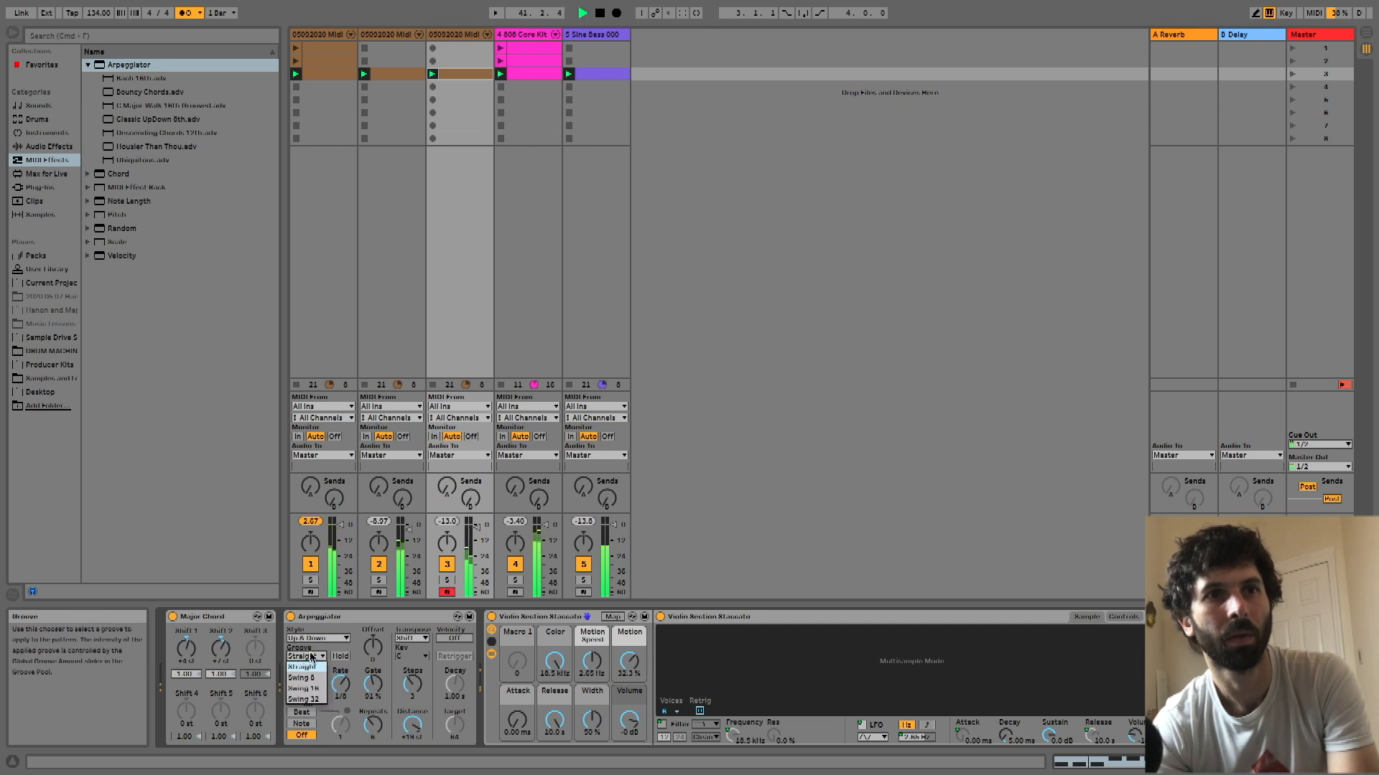
left_click(303, 688)
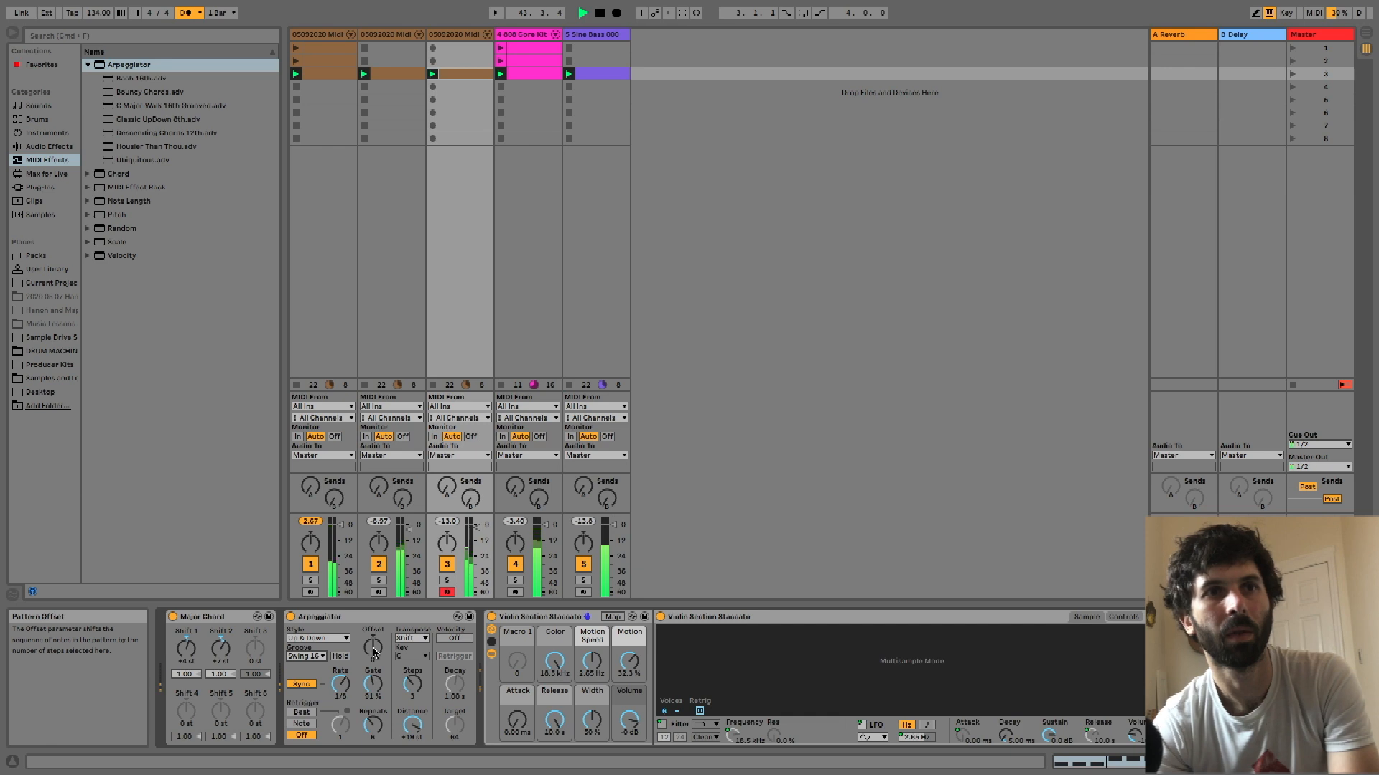
left_click_drag(373, 649, 383, 637)
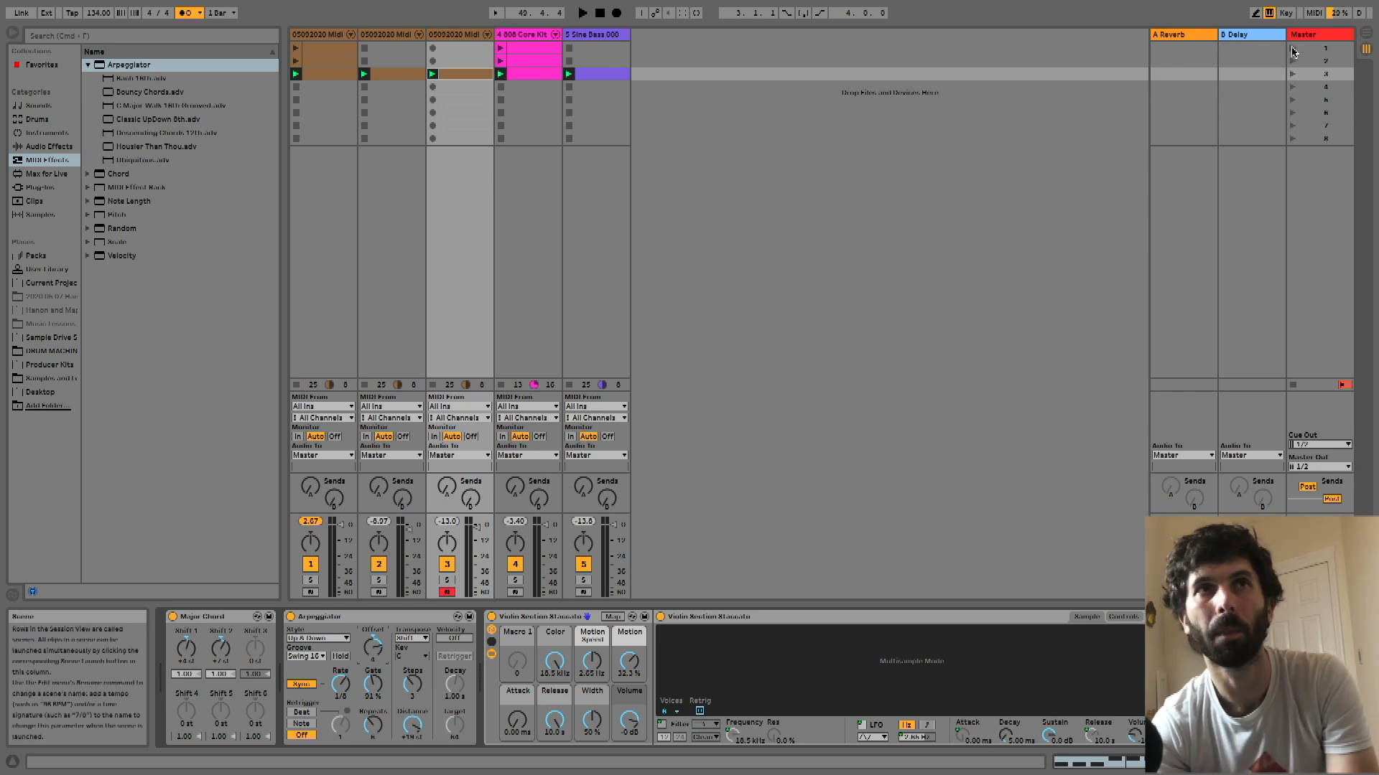
Launch scenes 1 to 3 in turn, disarming the violin track and deleting the stray clip recorded in its scene 1 slot
left_click(1292, 50)
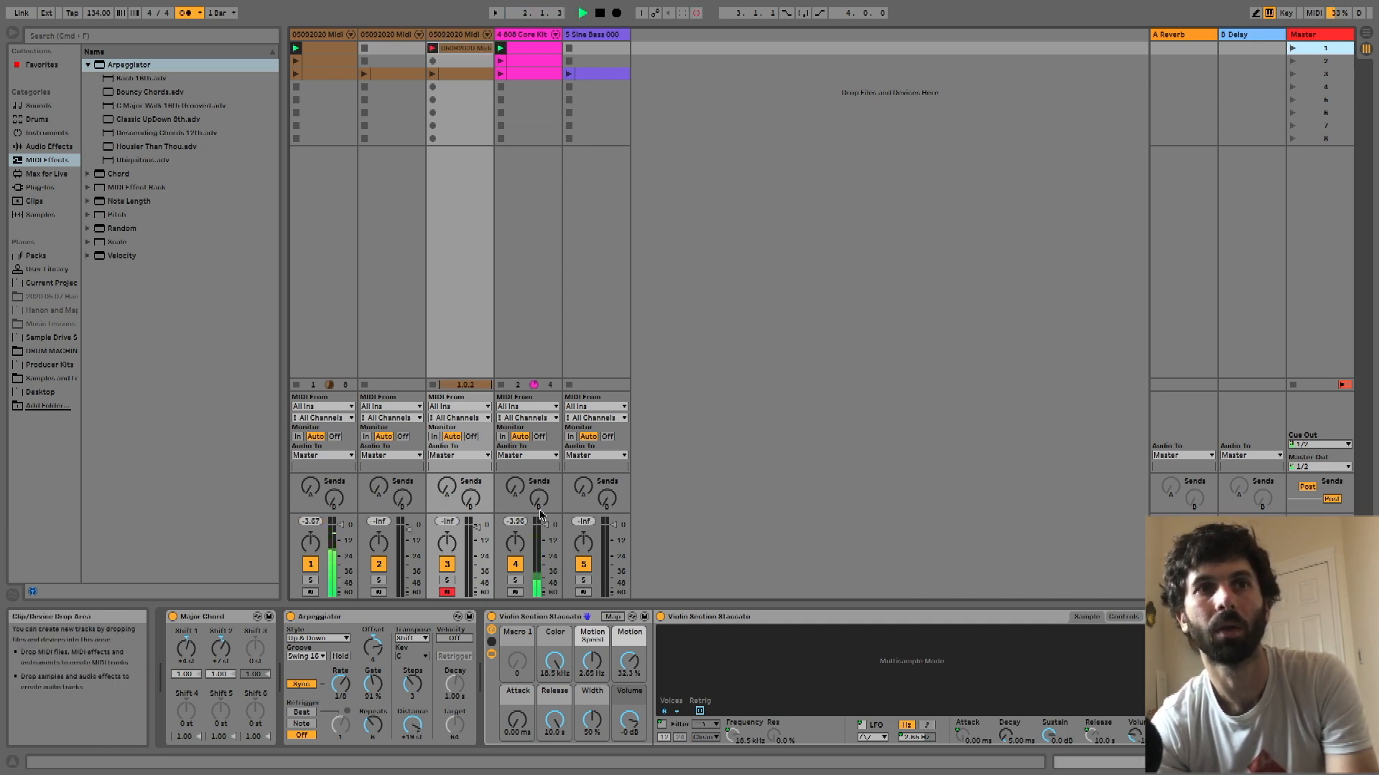
left_click(446, 592)
left_click(452, 50)
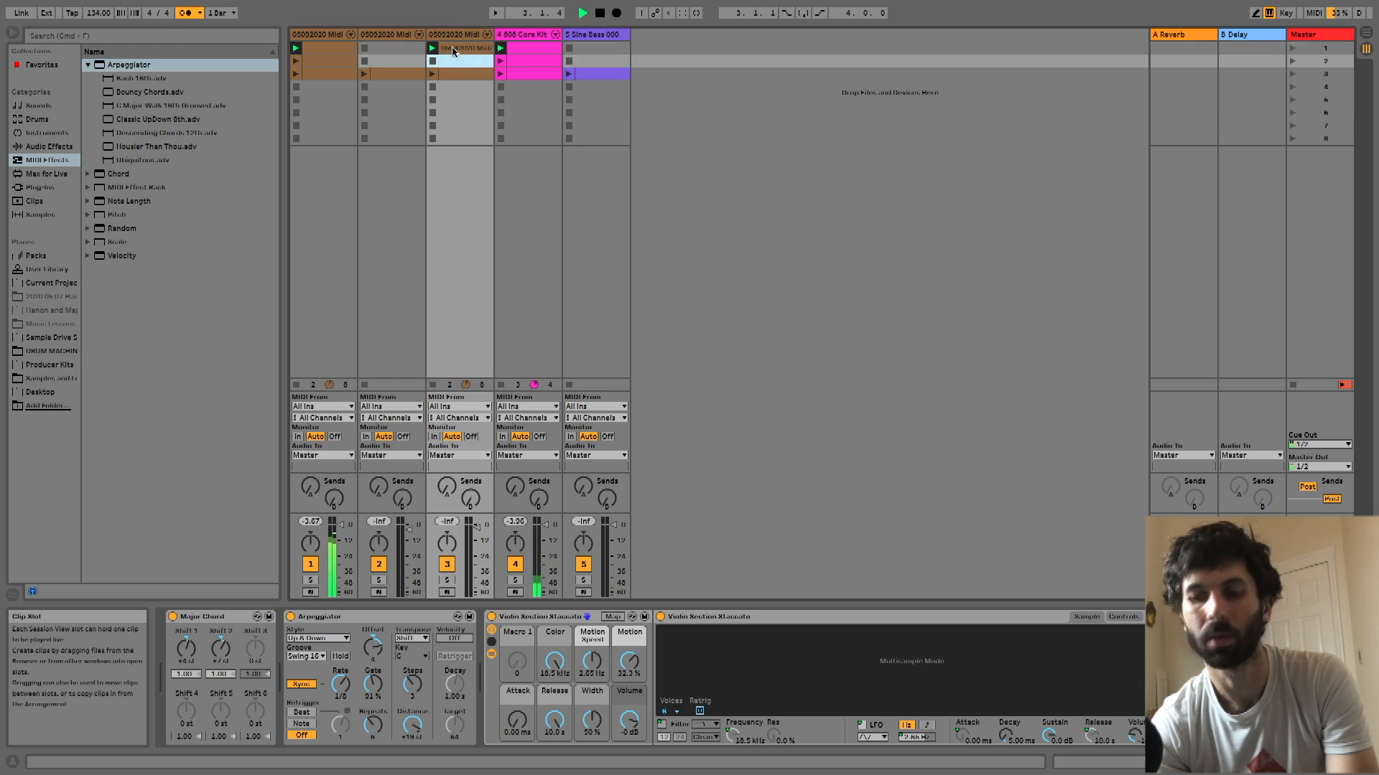
key("Delete")
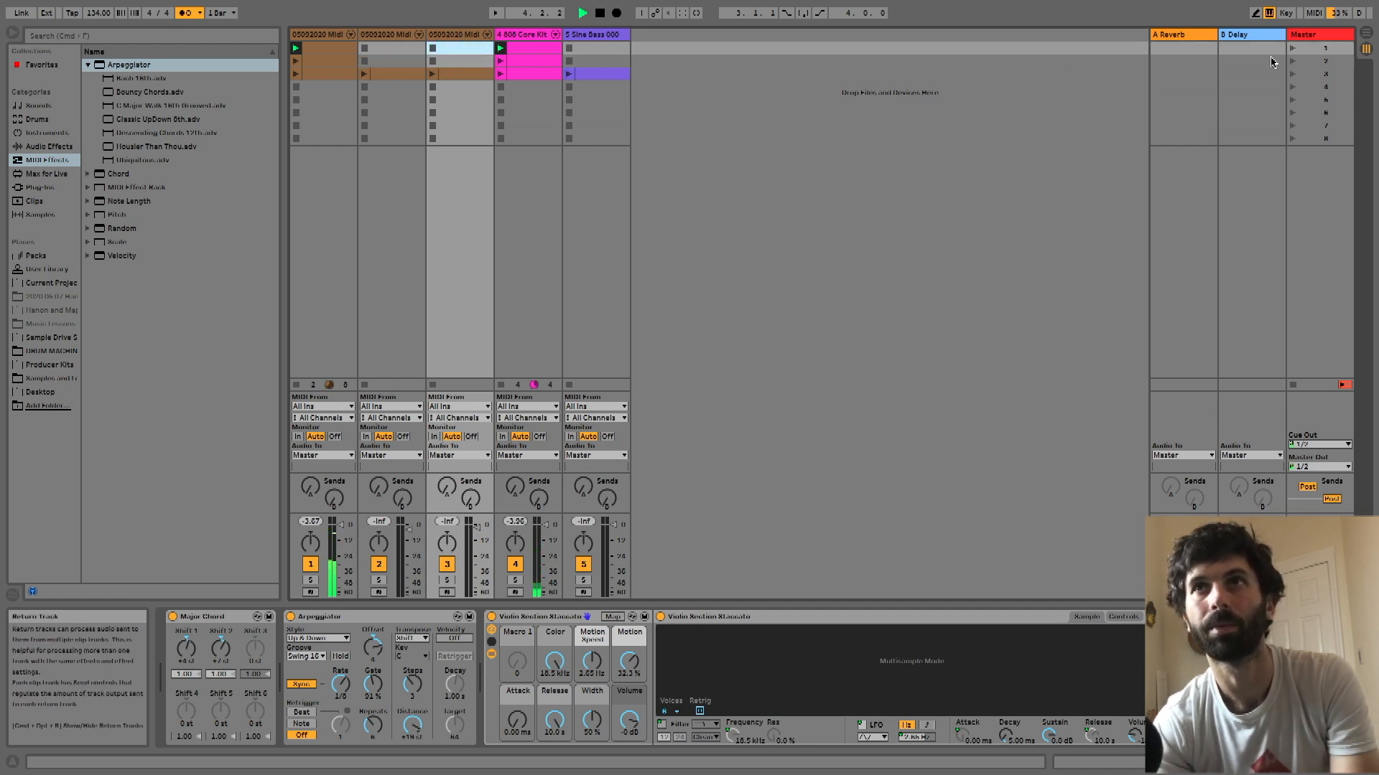
left_click(1294, 63)
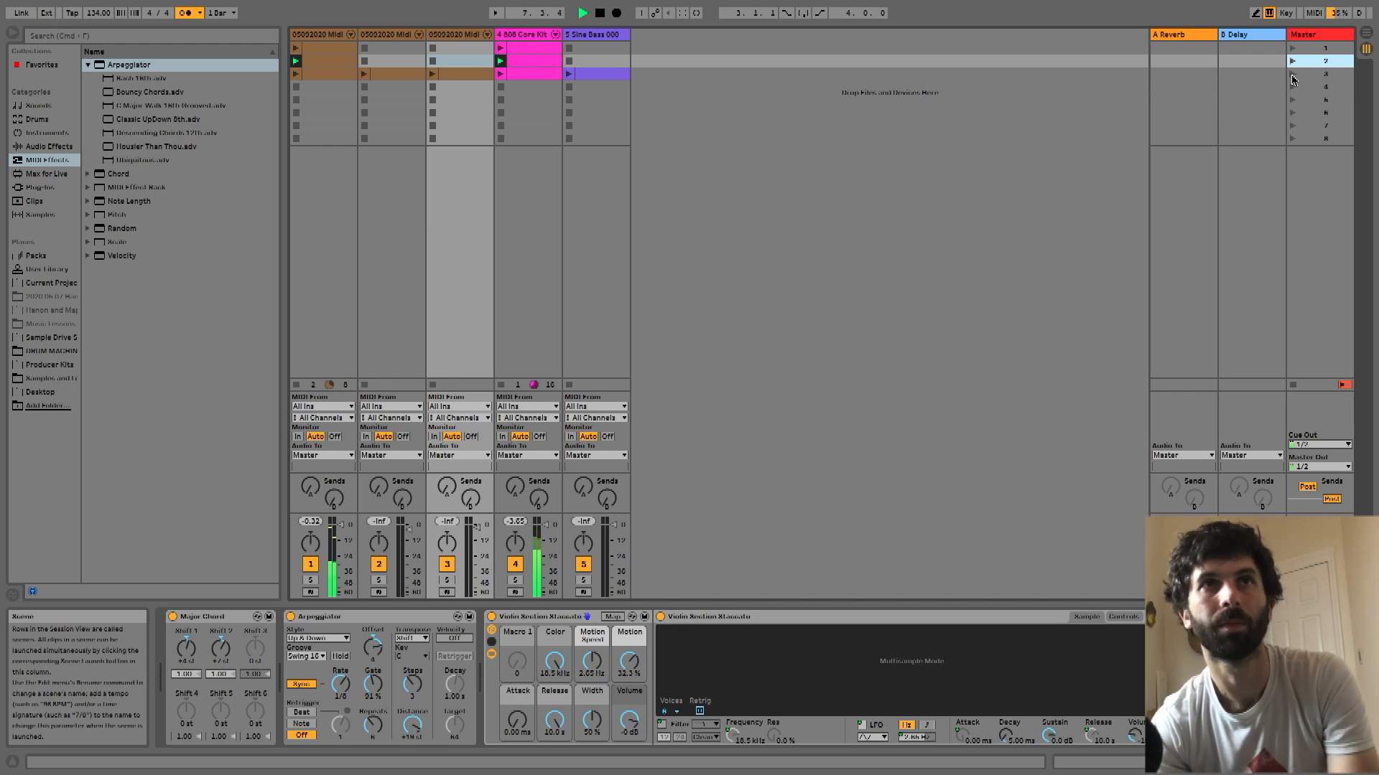
left_click(1292, 75)
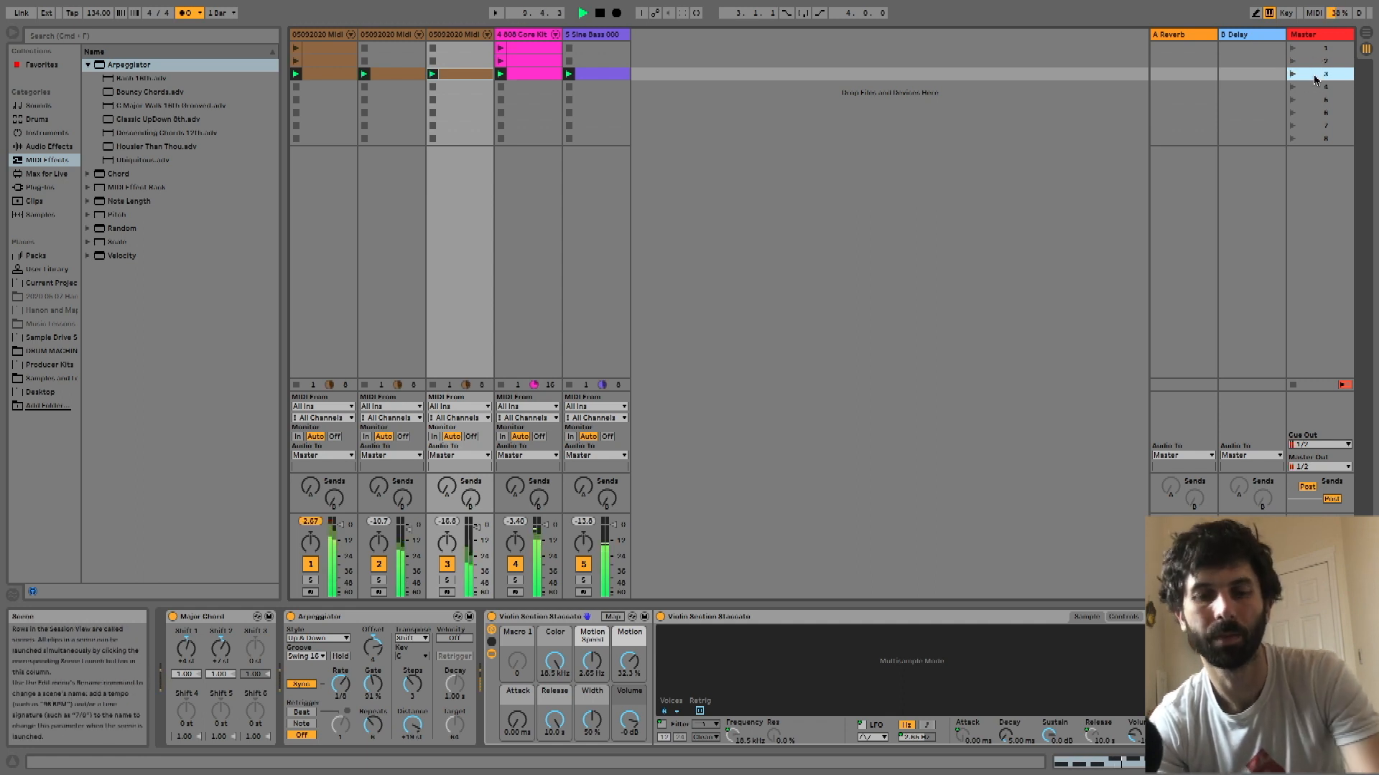
Duplicate scene 3, delete the violin clip from the original row and launch that row
key("super+d")
key("space")
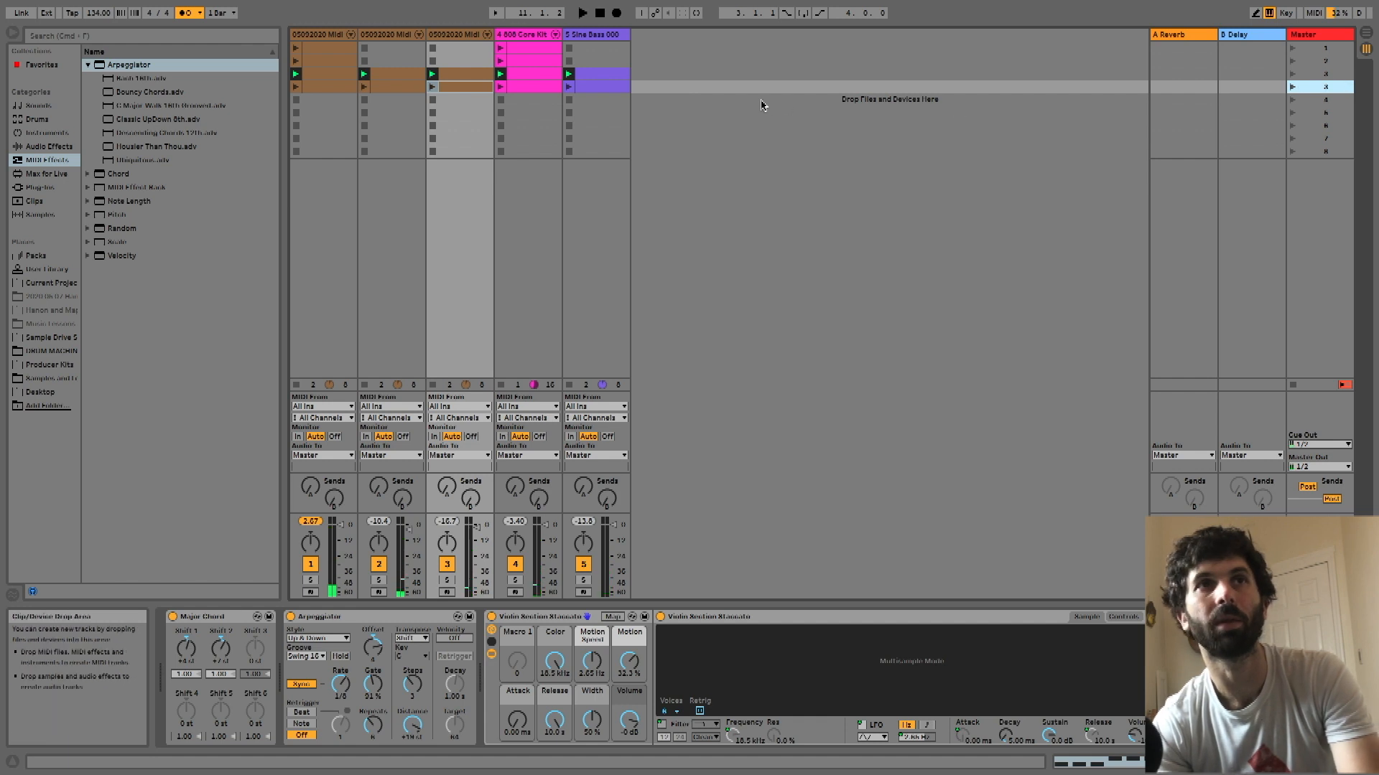
left_click(450, 75)
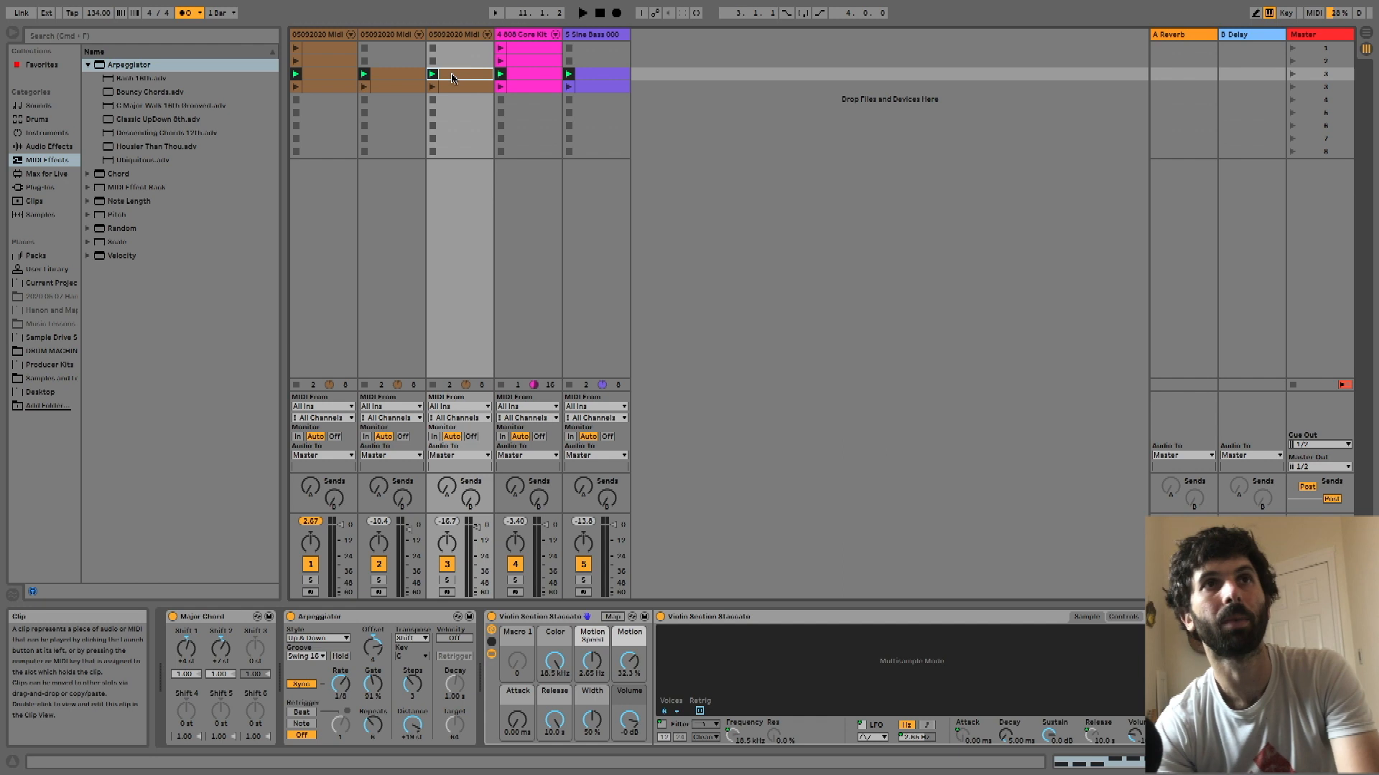
key("Delete")
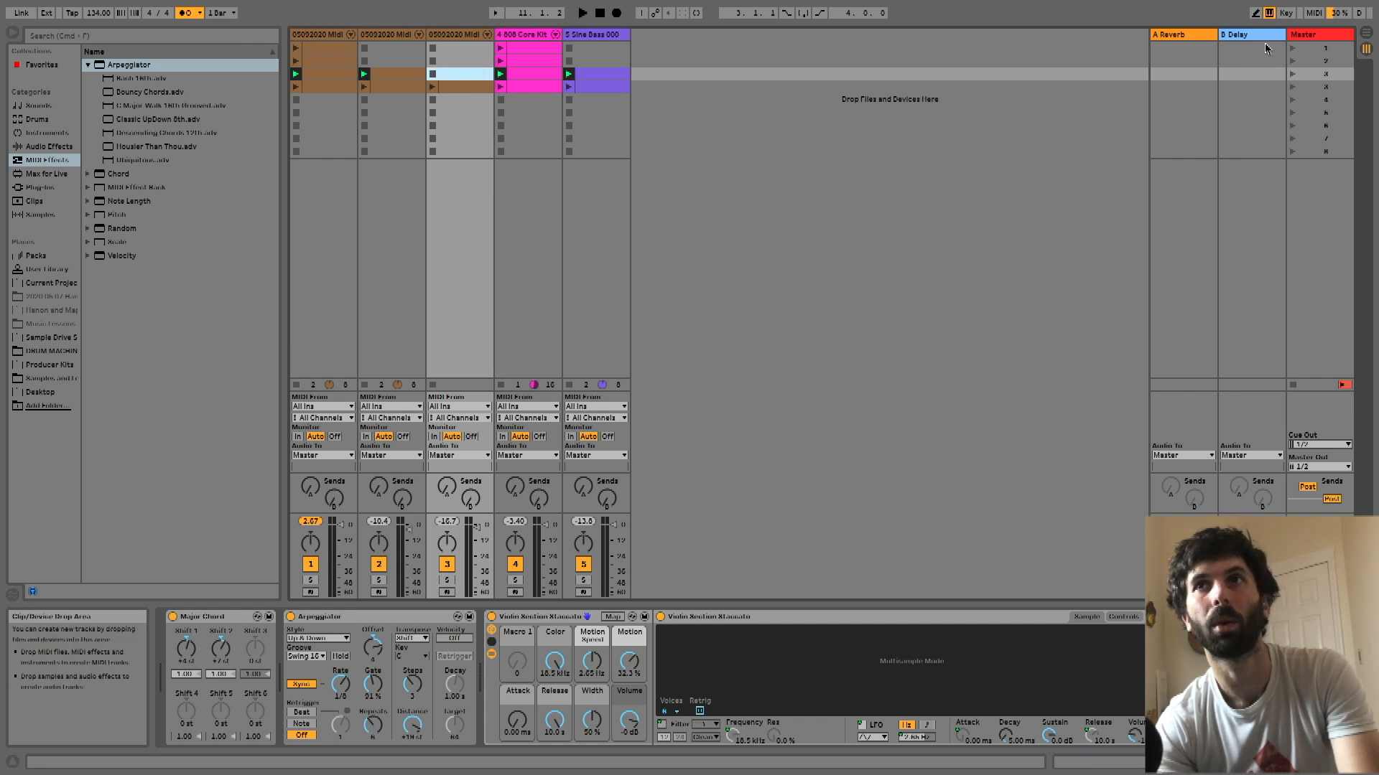
left_click(1293, 74)
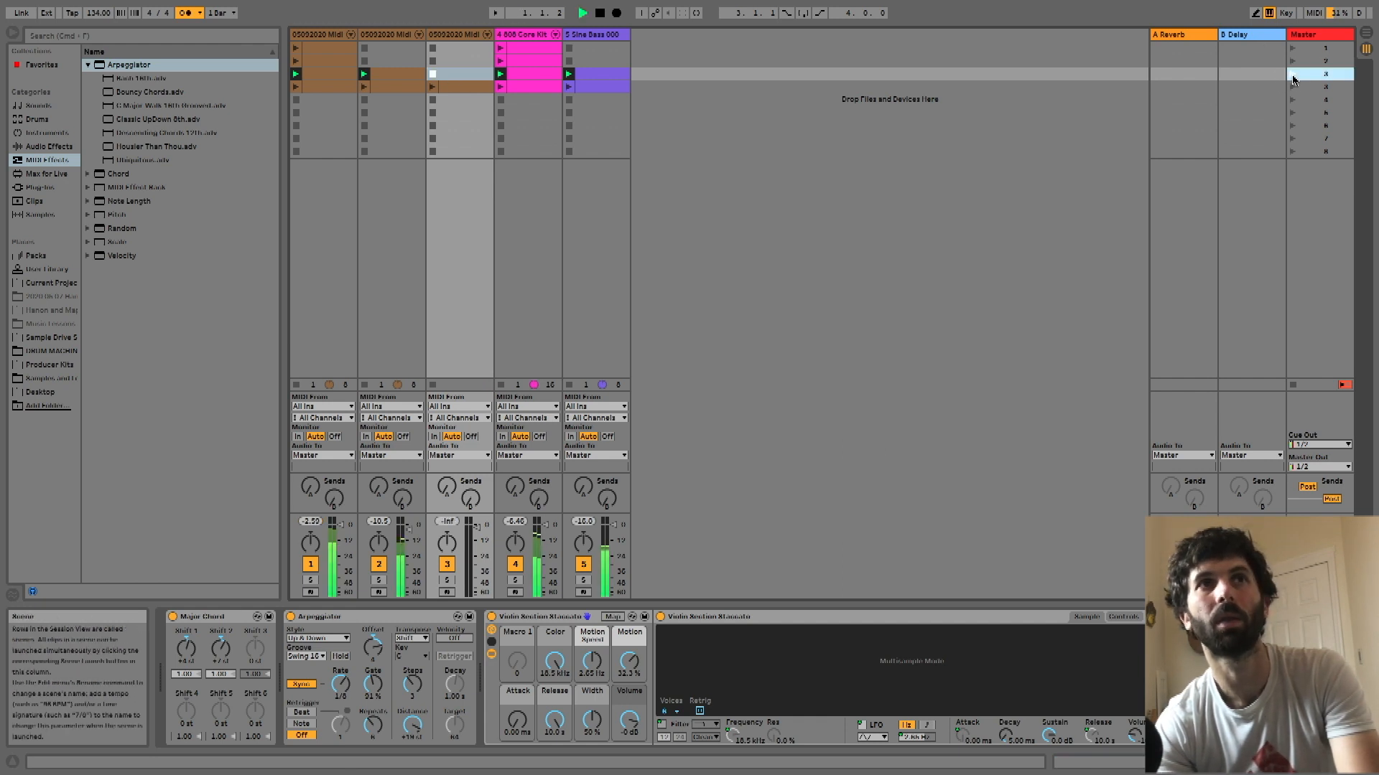
Delete the electric piano clip from the third scene row and play the remaining clips
left_click(405, 78)
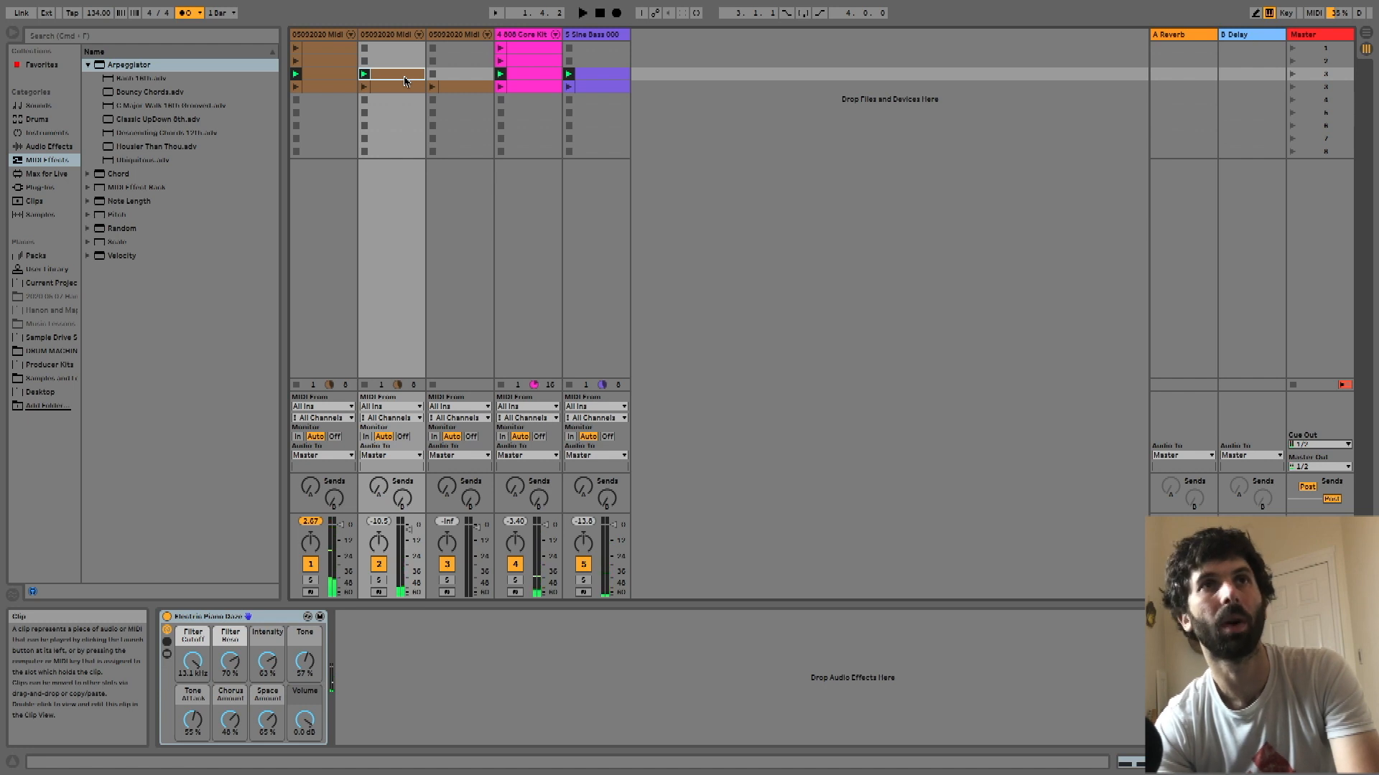
key("BackSpace")
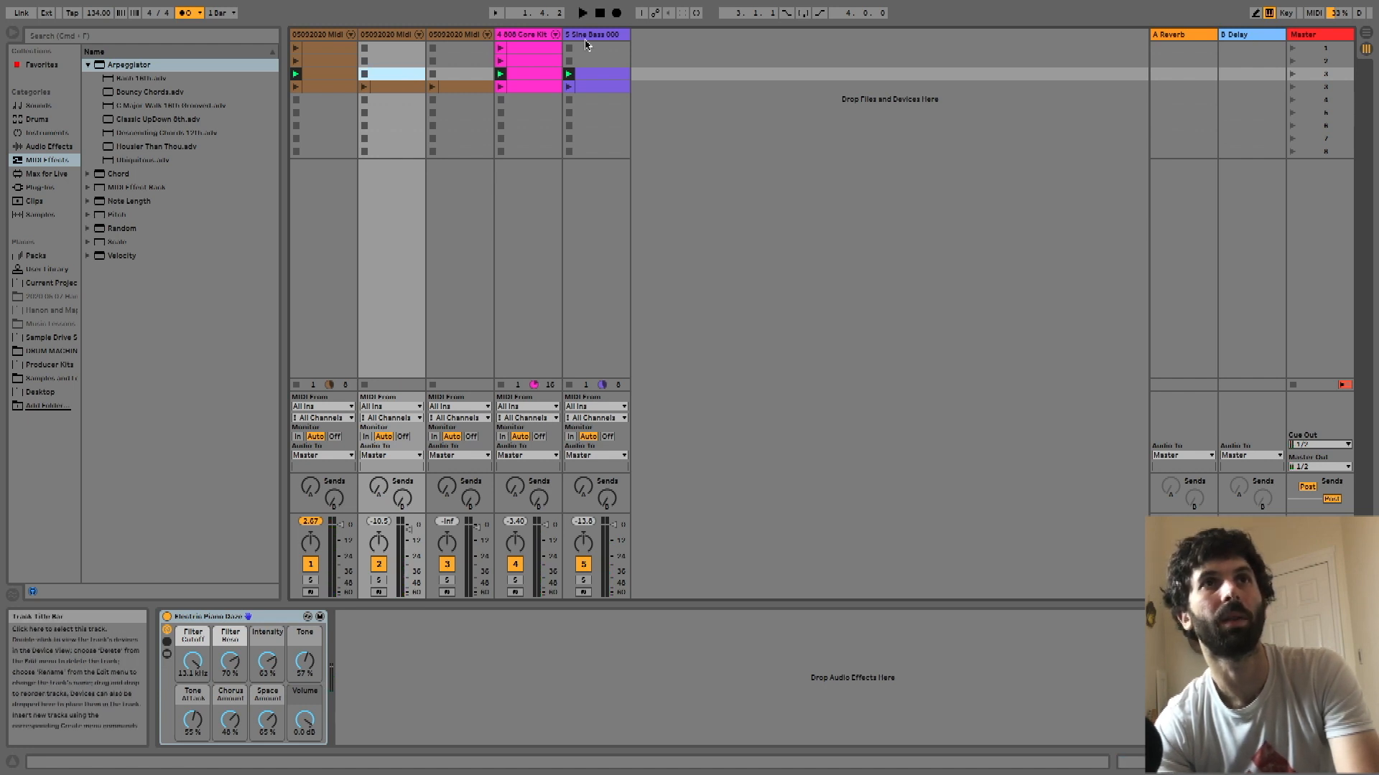
key("space")
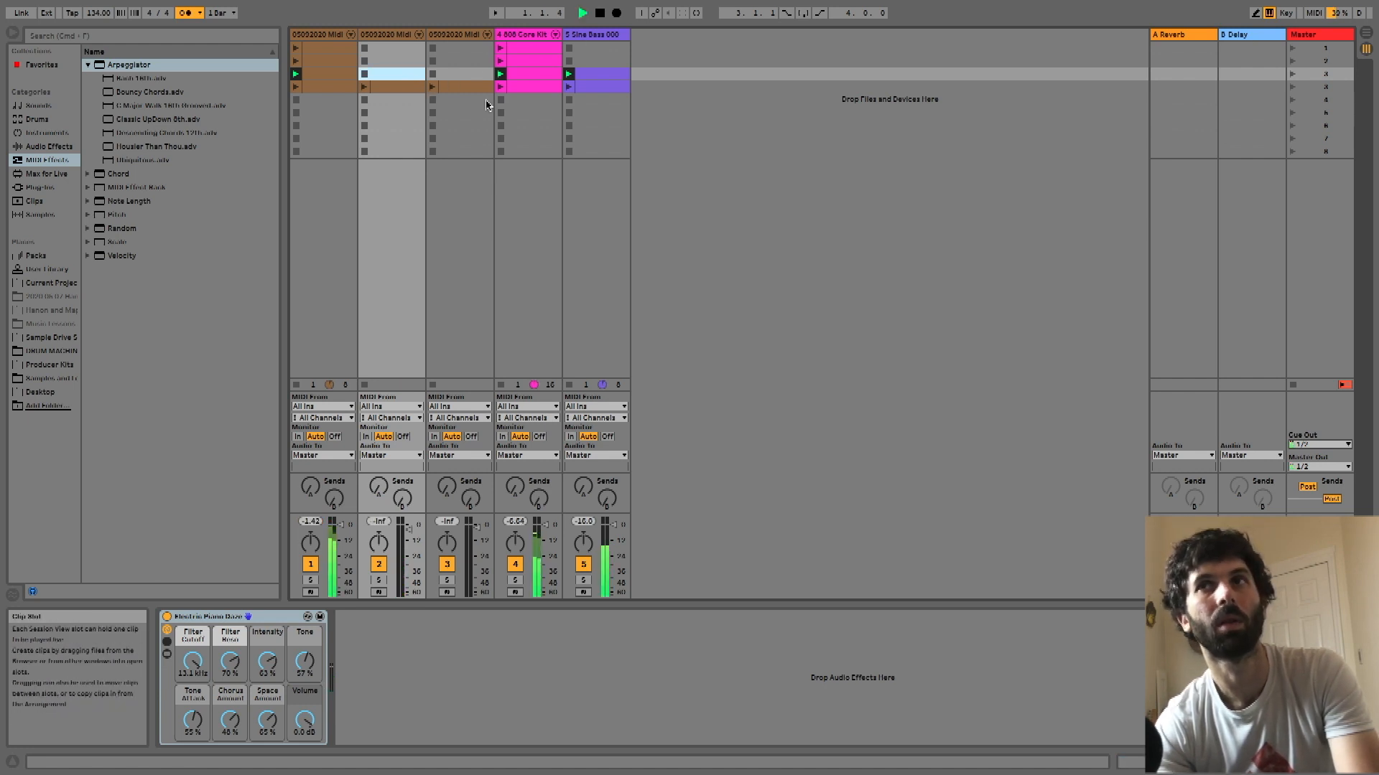
Duplicate the fourth scene row, delete the violin clip from the upper copy, and launch both rows in order
left_click(1328, 88)
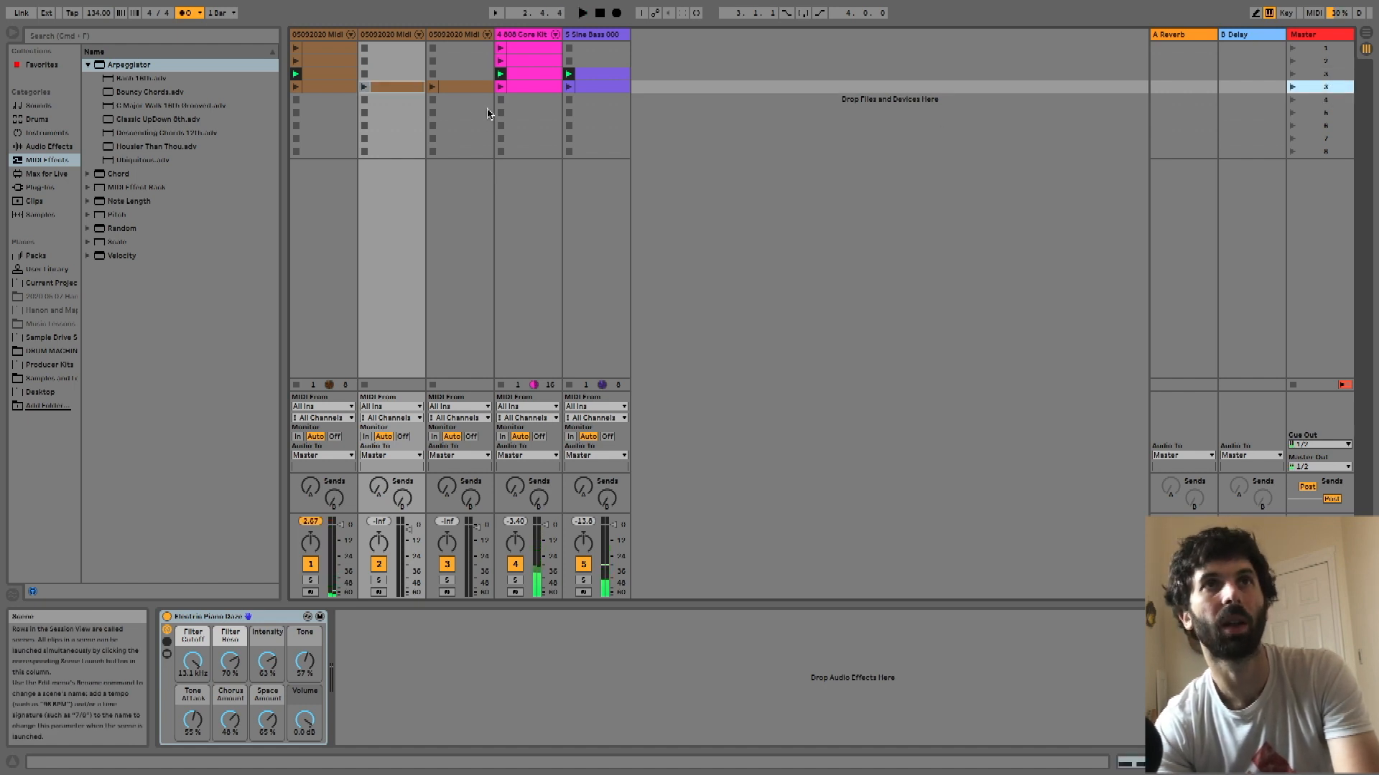
key("super+d")
left_click(454, 90, "shift")
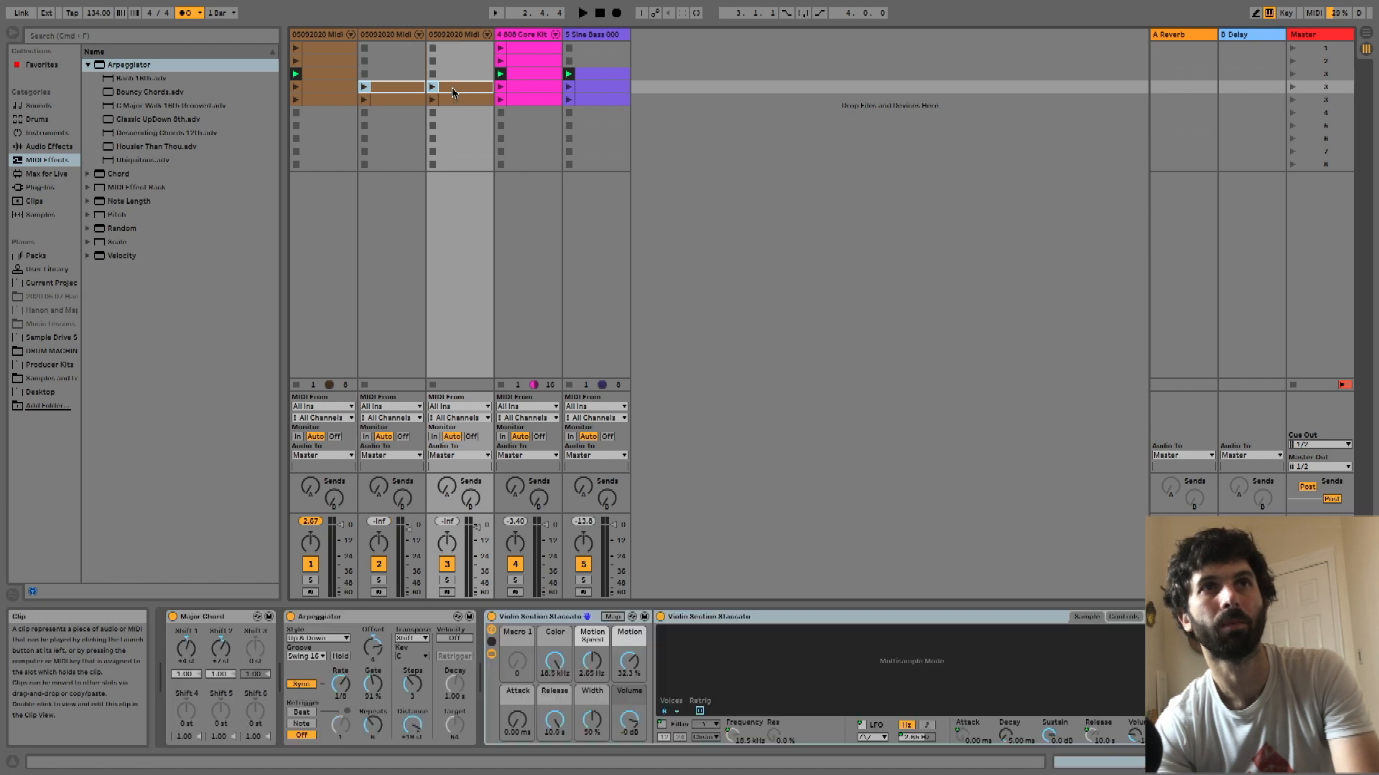
left_click(400, 88)
left_click(445, 89)
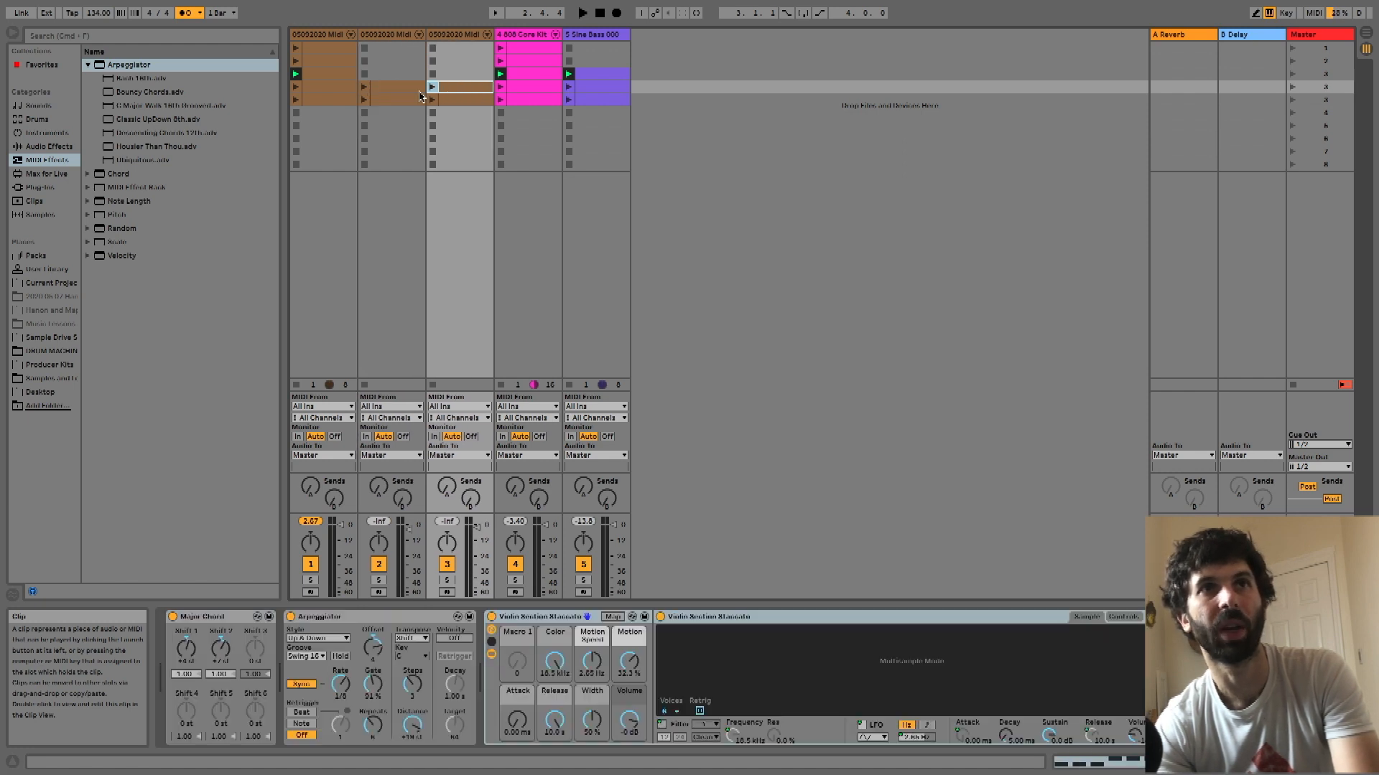
key("Delete")
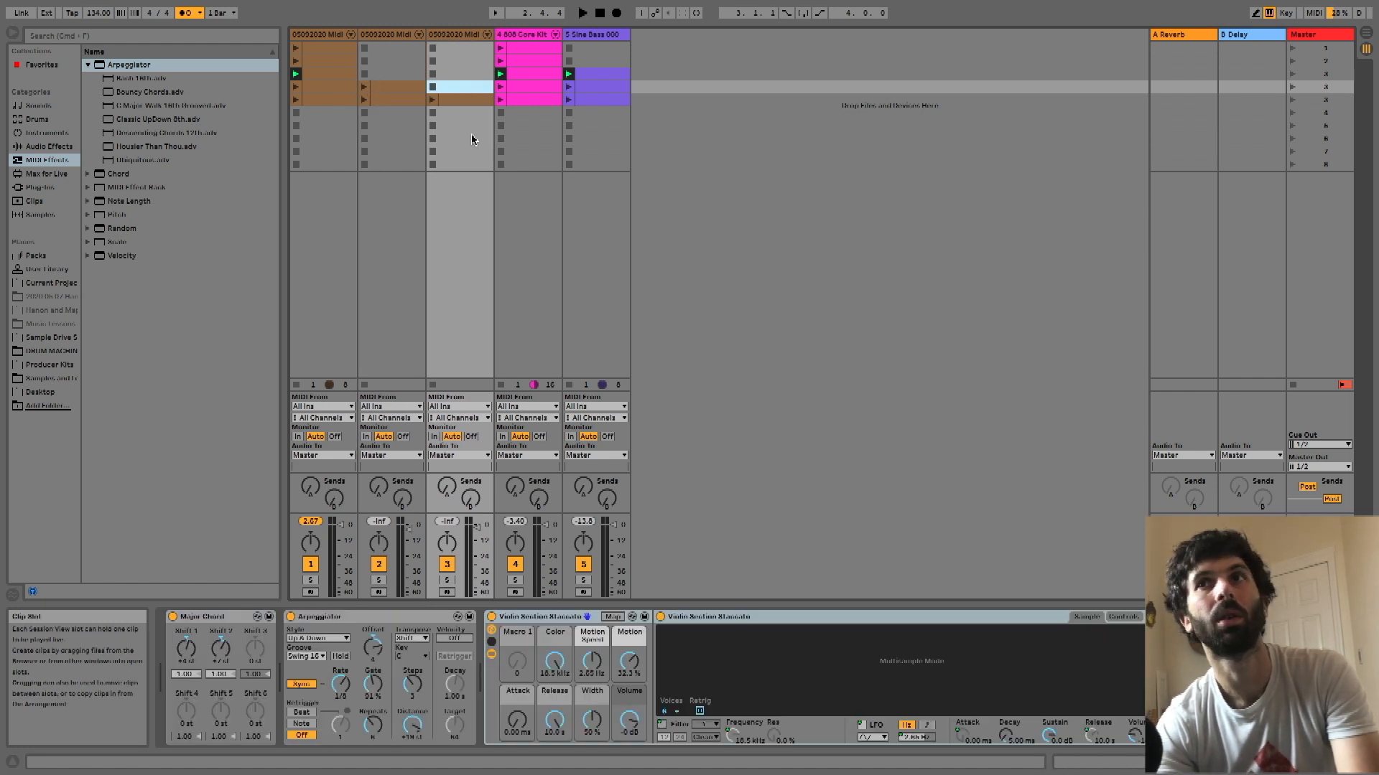
left_click(1291, 88)
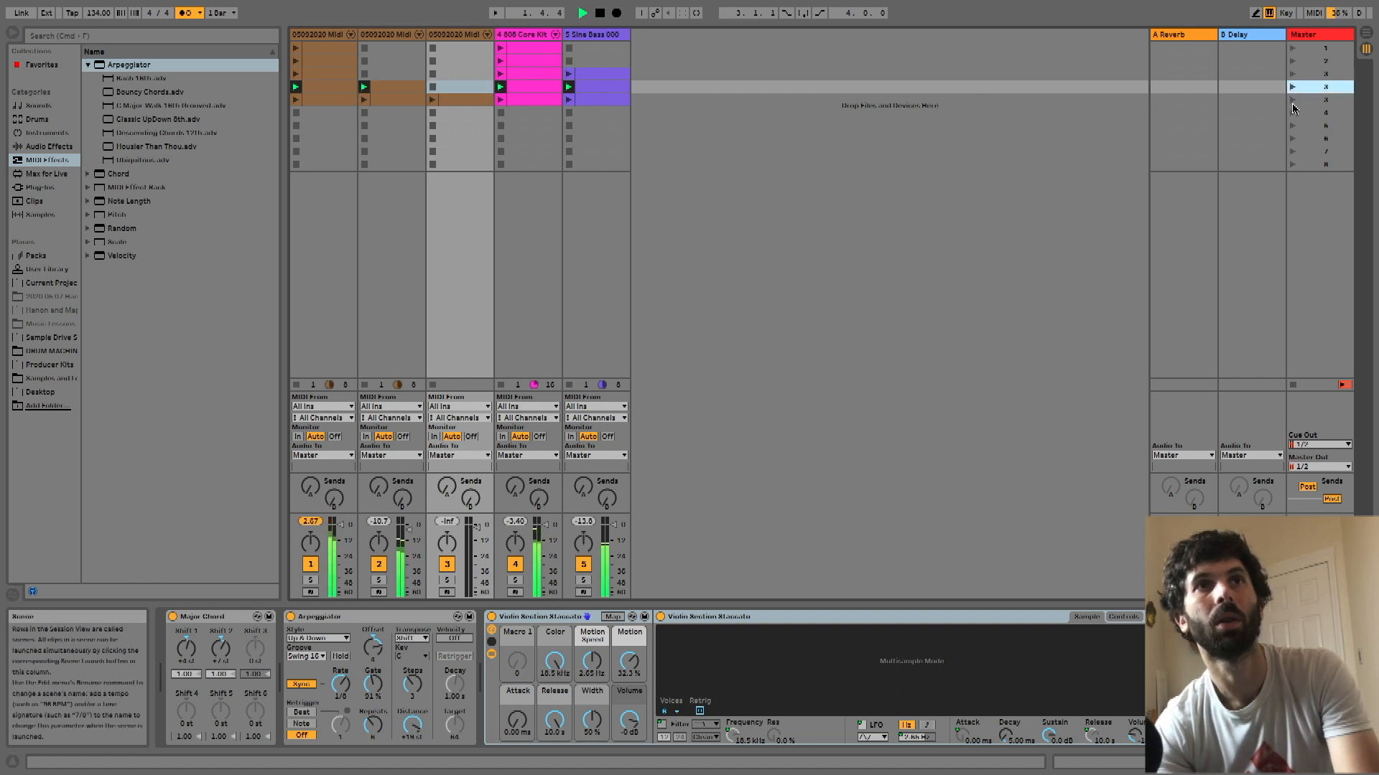
left_click(1293, 104)
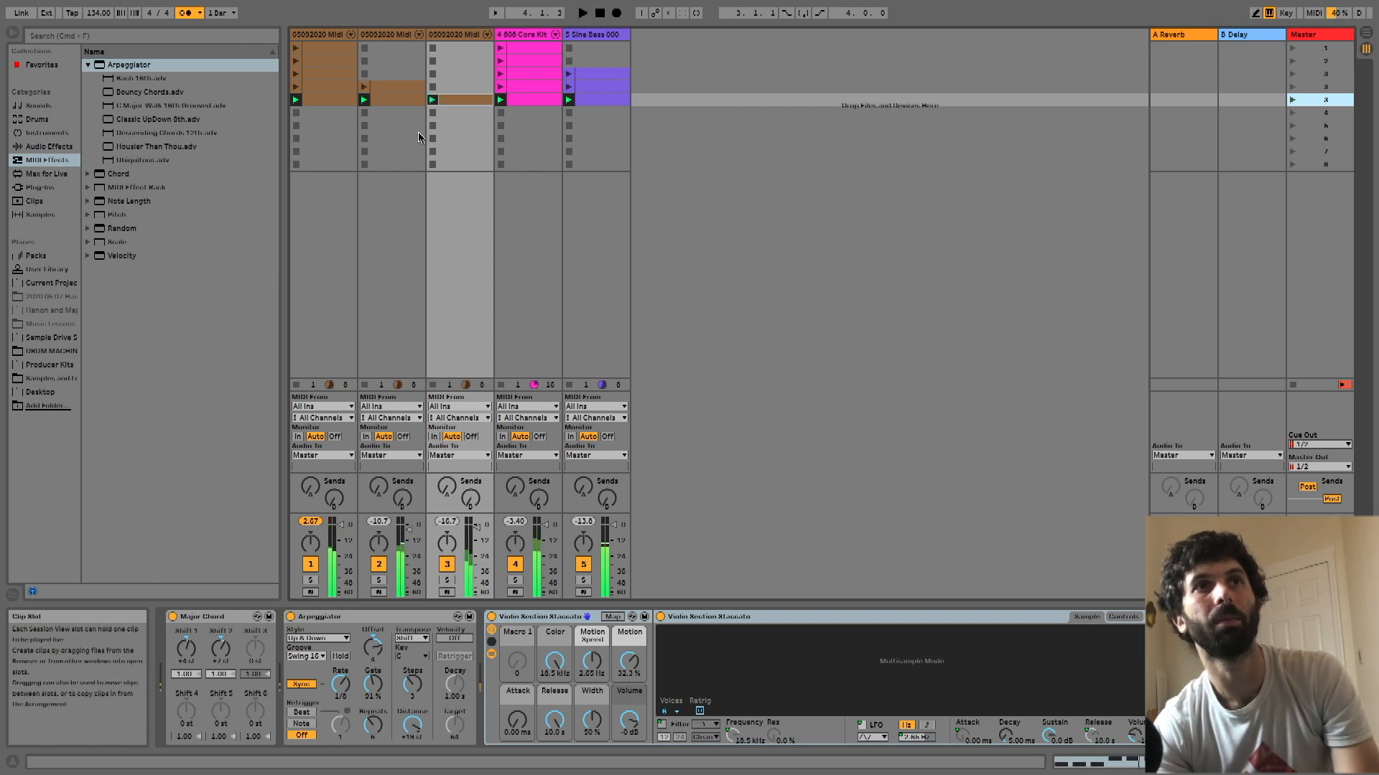
Copy the piano and violin clips from the full scene into the empty row below and launch that row
left_click(324, 105)
left_click_drag(325, 105, 325, 112)
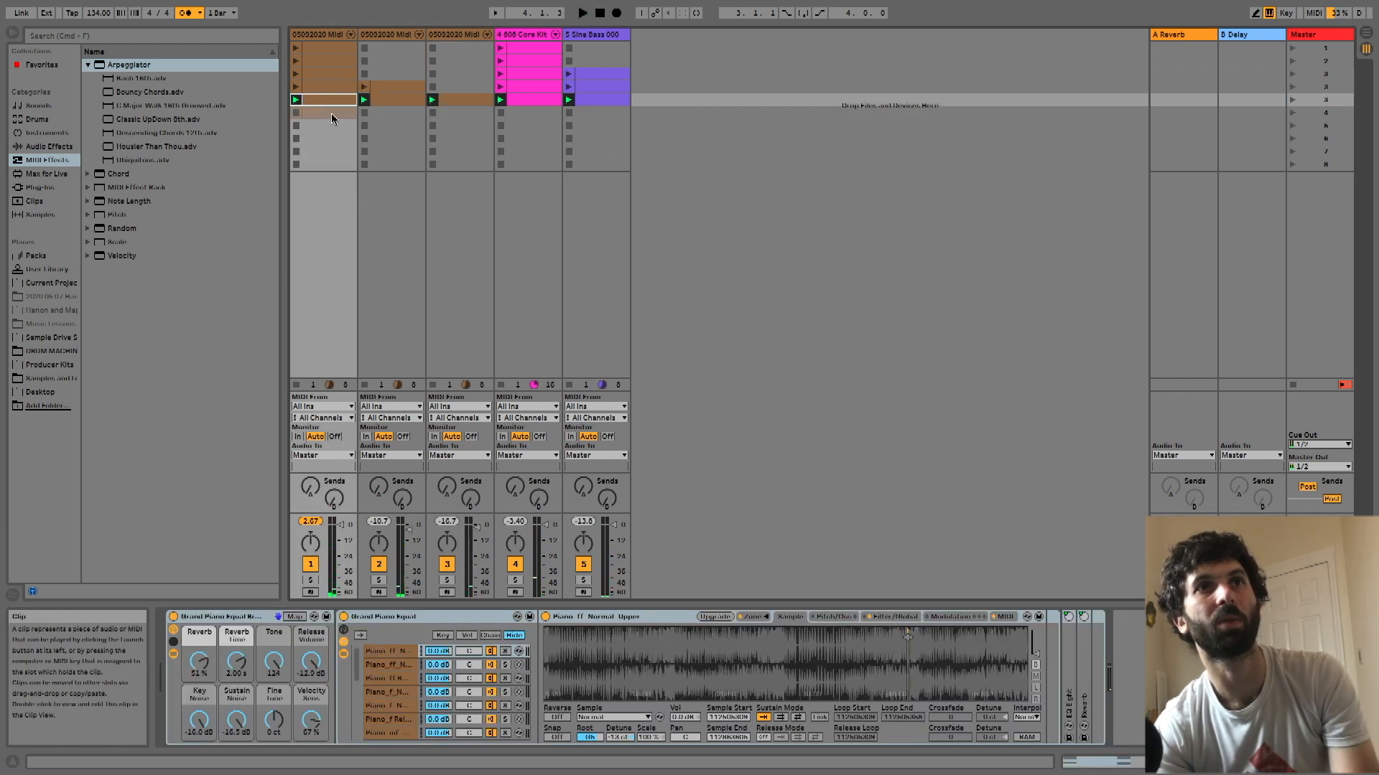
left_click_drag(470, 103, 470, 115)
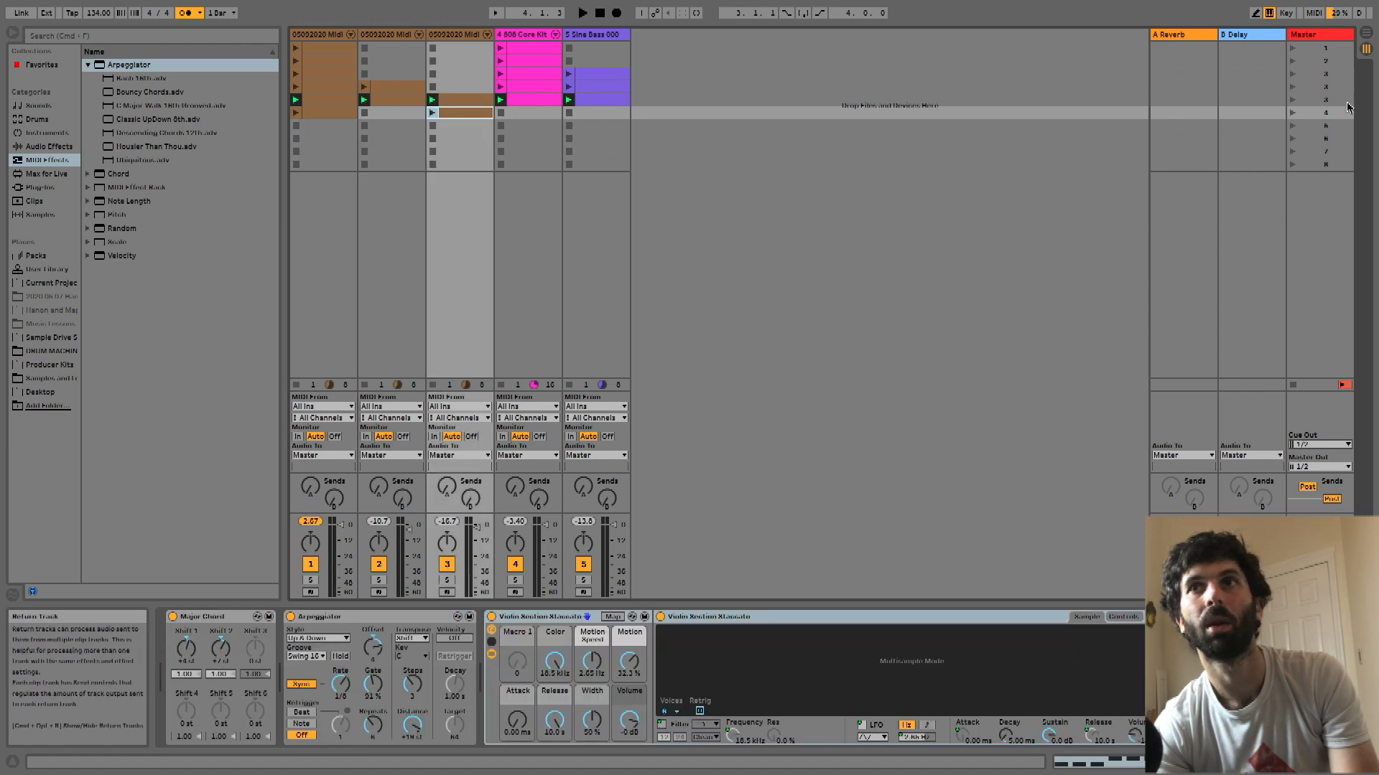
left_click(1291, 115)
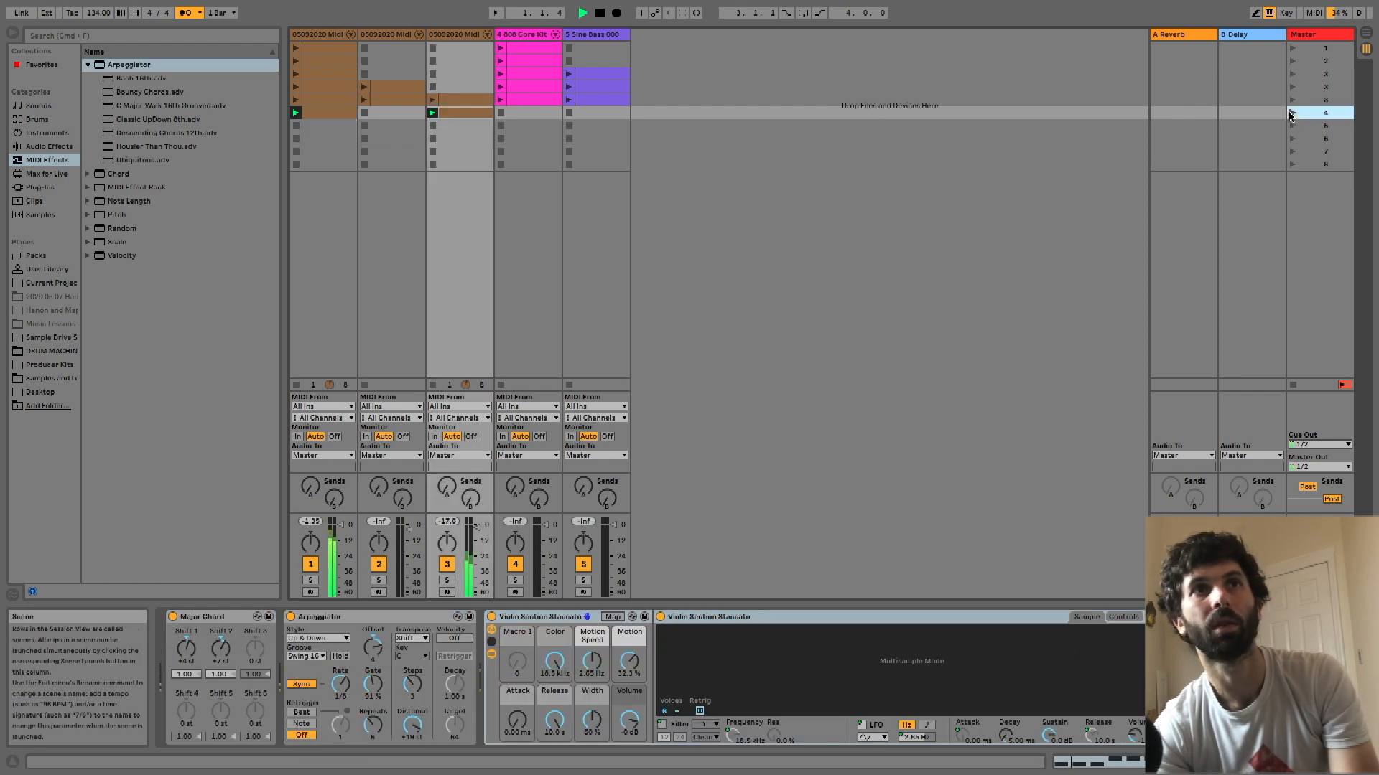
left_click_drag(322, 48, 326, 113)
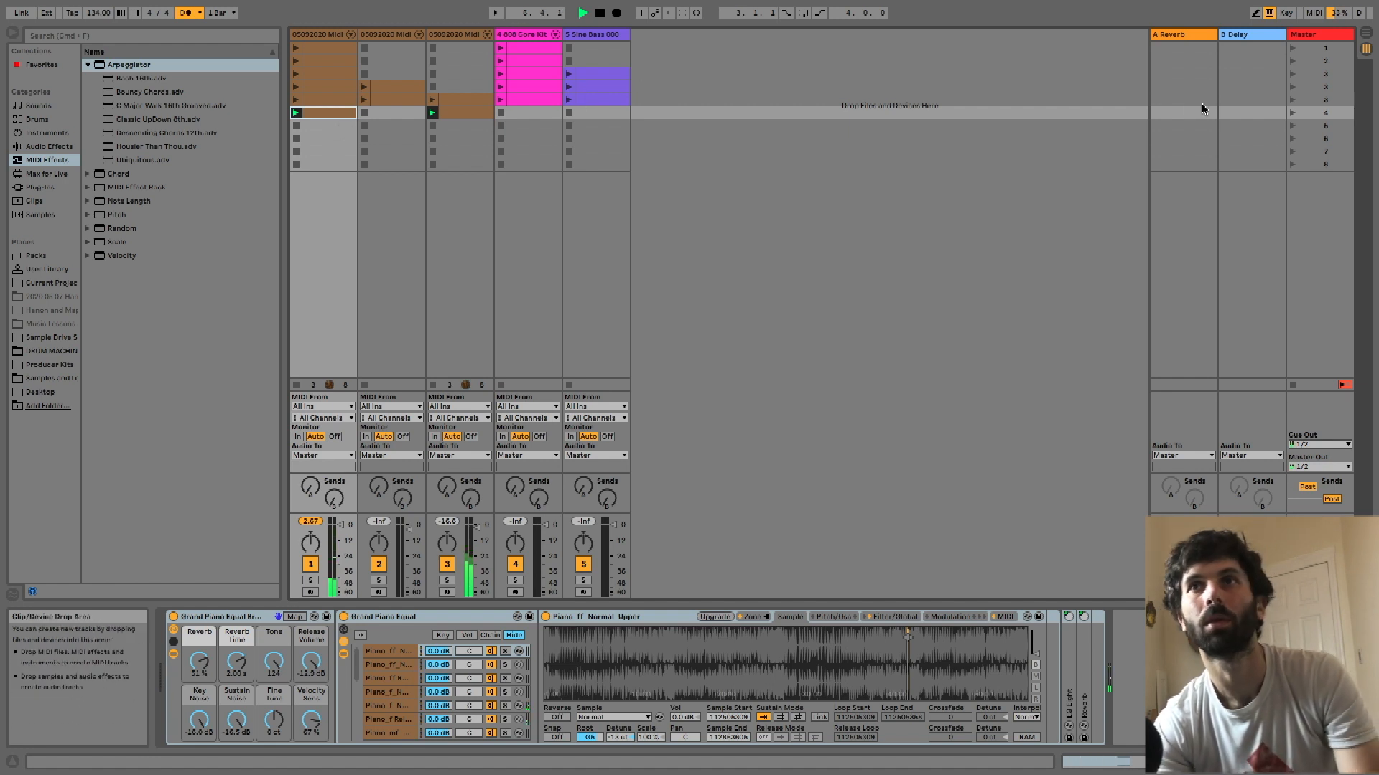
Duplicate the full five-track scene, move the copy below the piano-and-violin row and launch it
left_click(1322, 101)
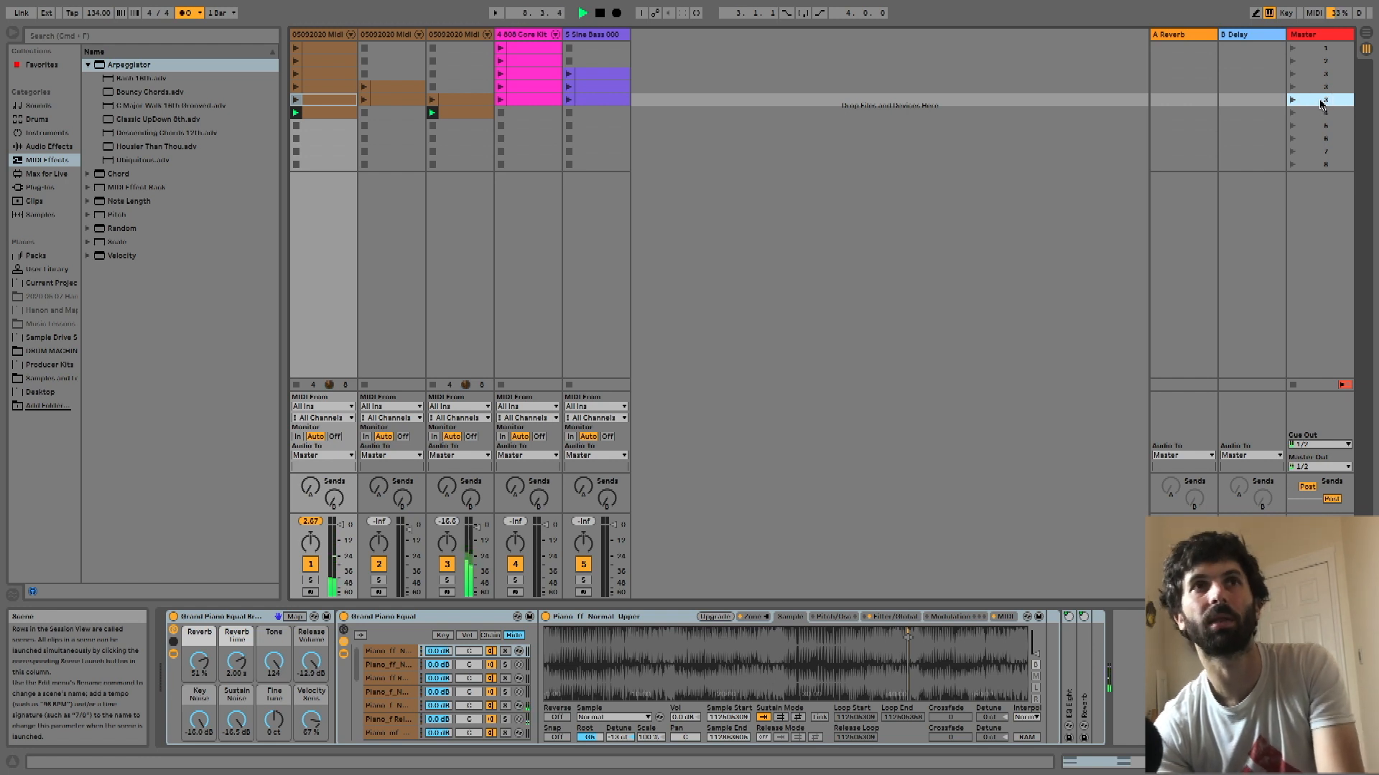
key("super+d")
left_click_drag(1313, 116, 1311, 138)
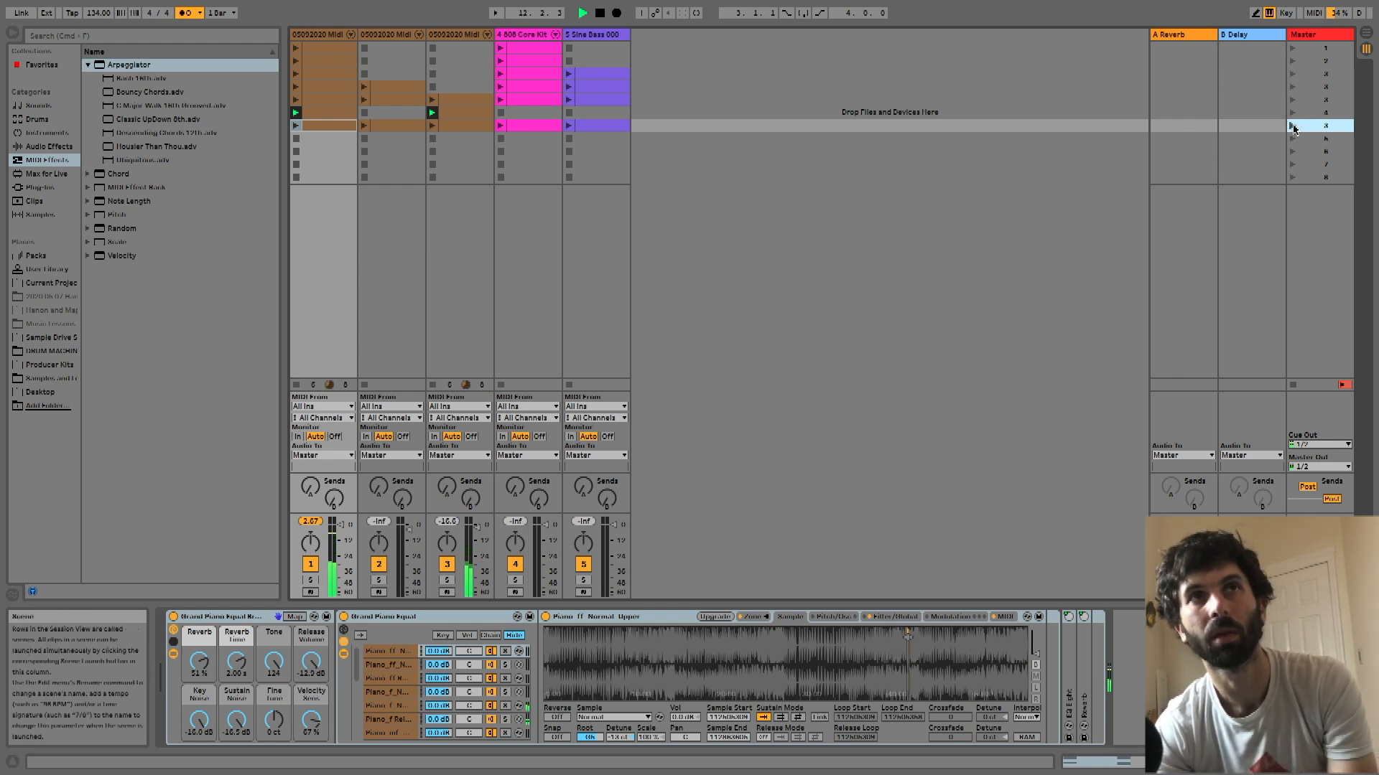
left_click(1292, 127)
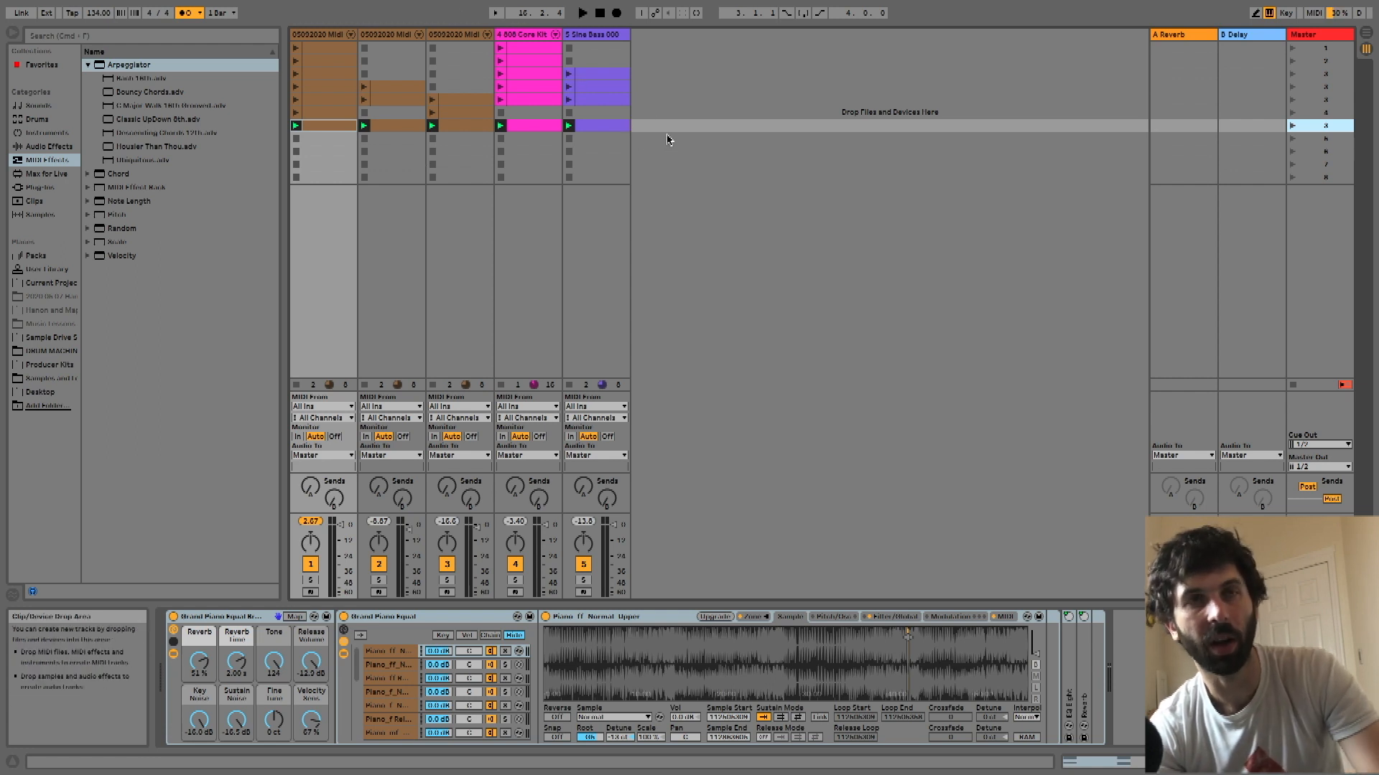
key("Tab")
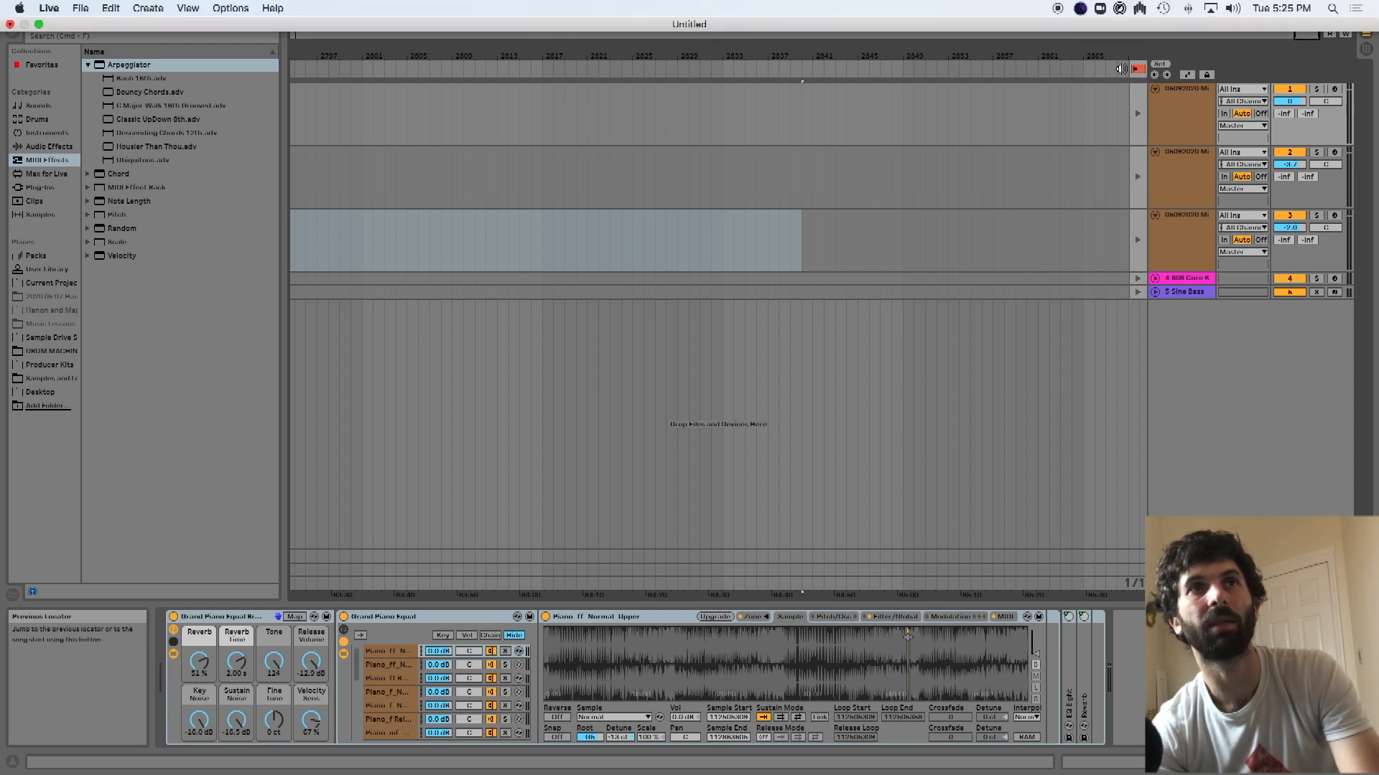
key("Tab")
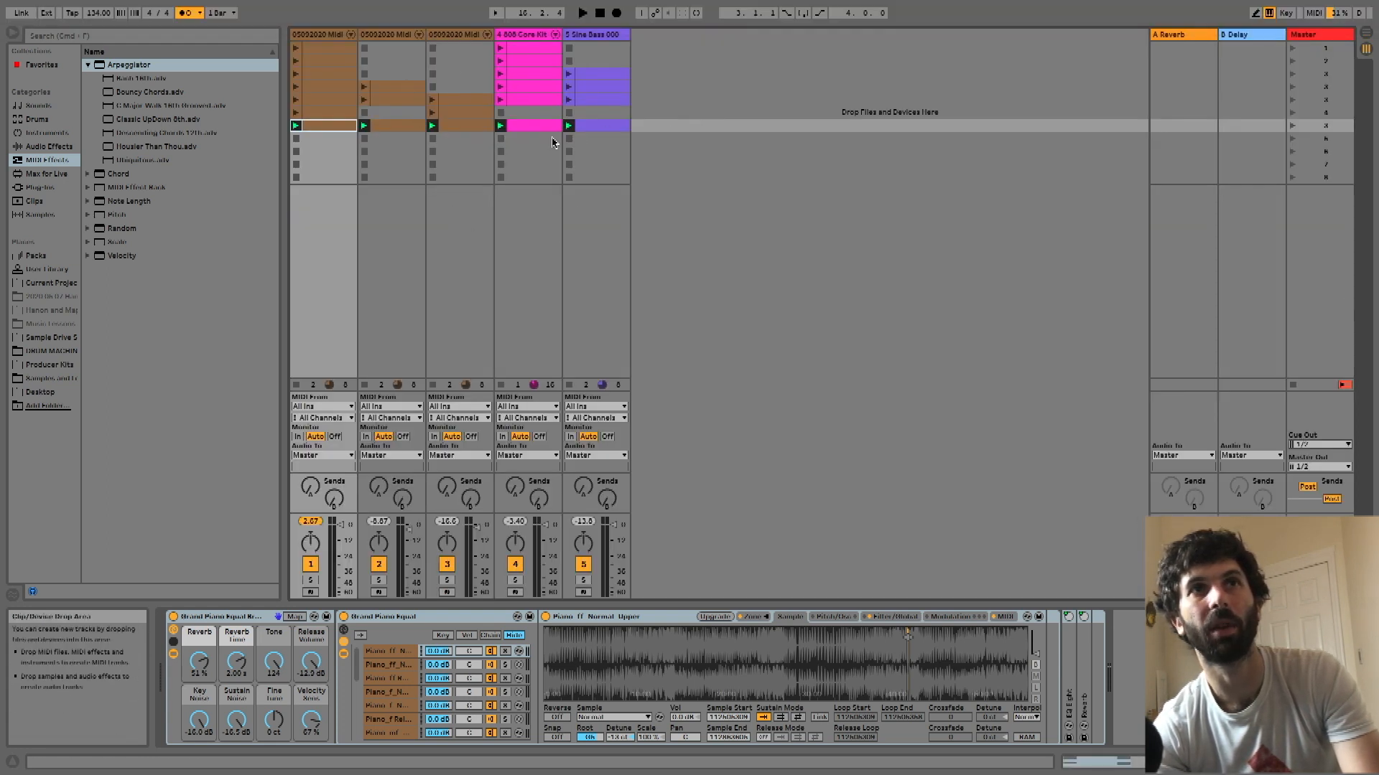
key("Tab")
key("Tab")
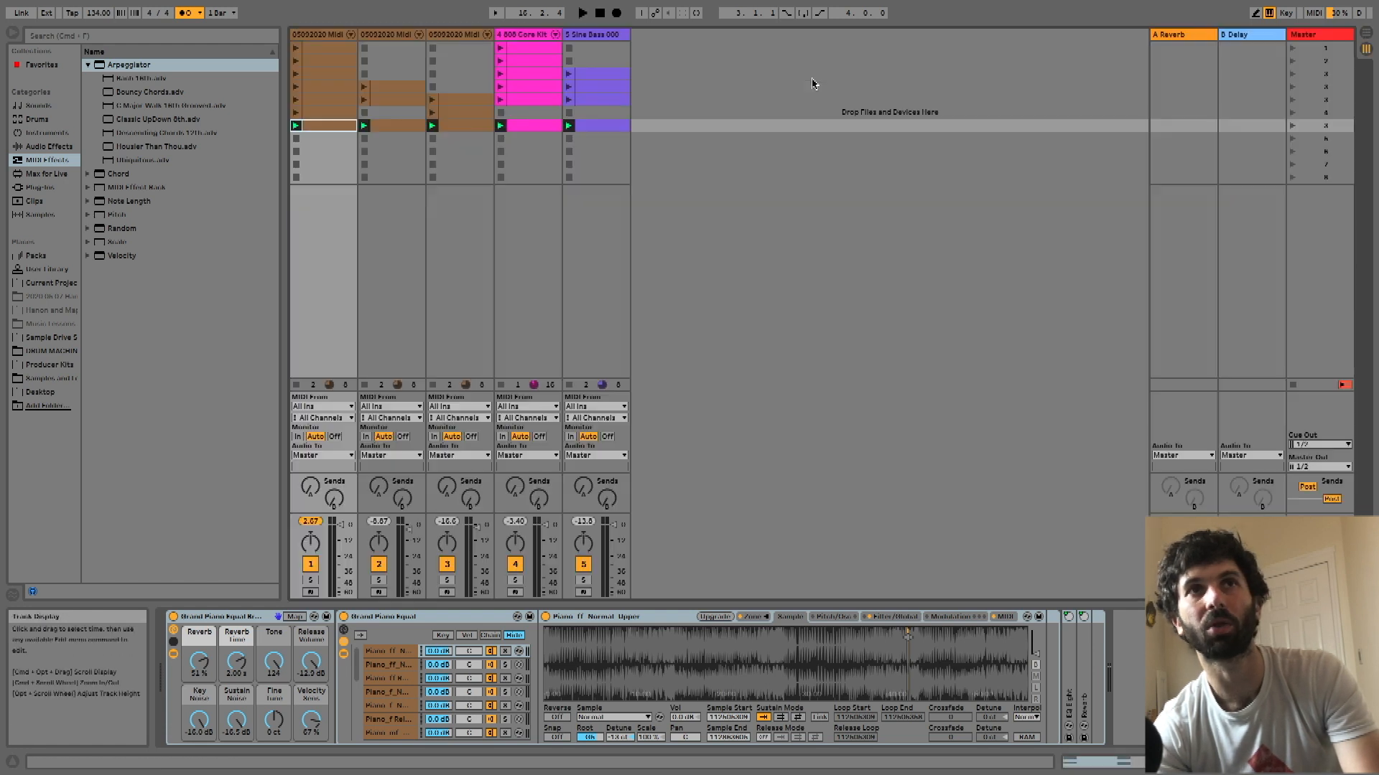
Cue scene 1, place the insert marker at the start of the arrangement and start arrangement recording
left_click(1293, 49)
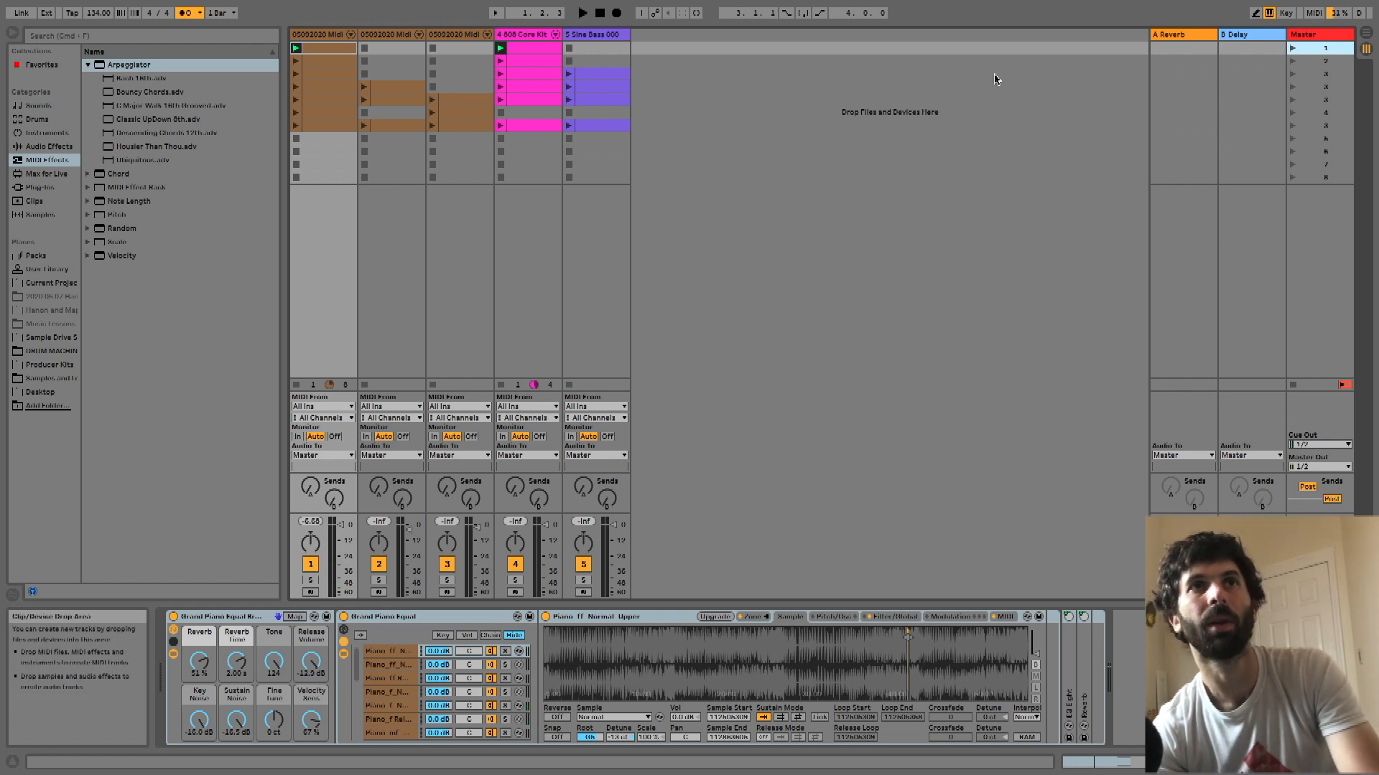
key("Tab")
key("space")
scroll(463, 120, "left", 20)
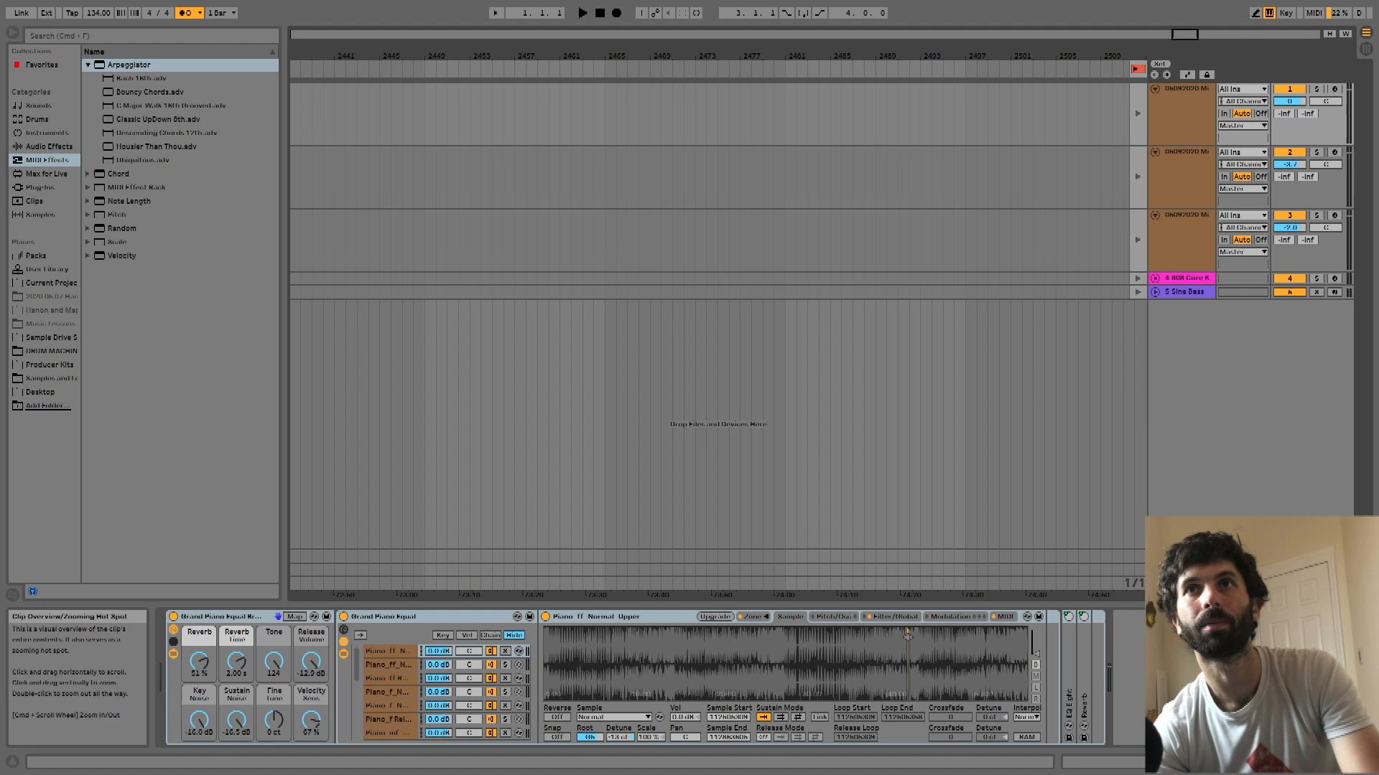
double_click(1195, 34)
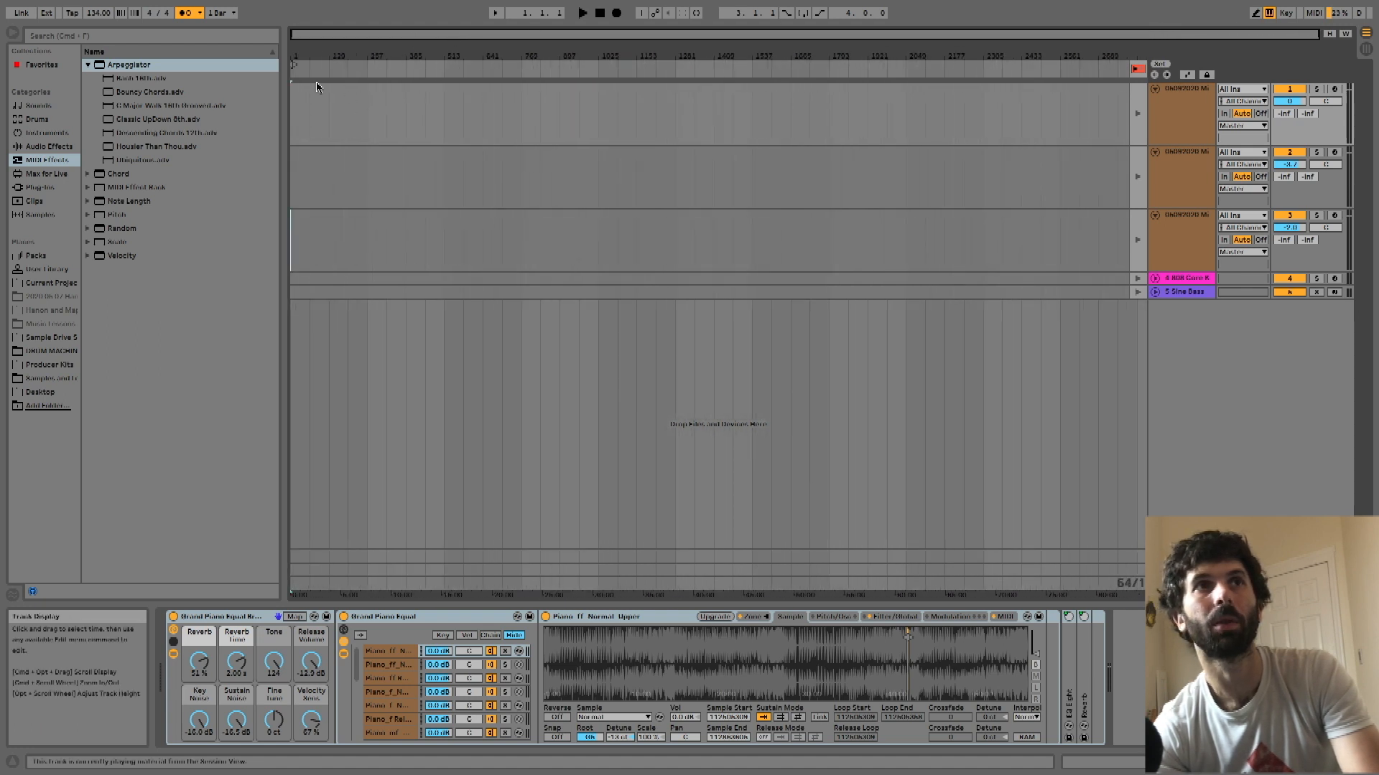
left_click(293, 101)
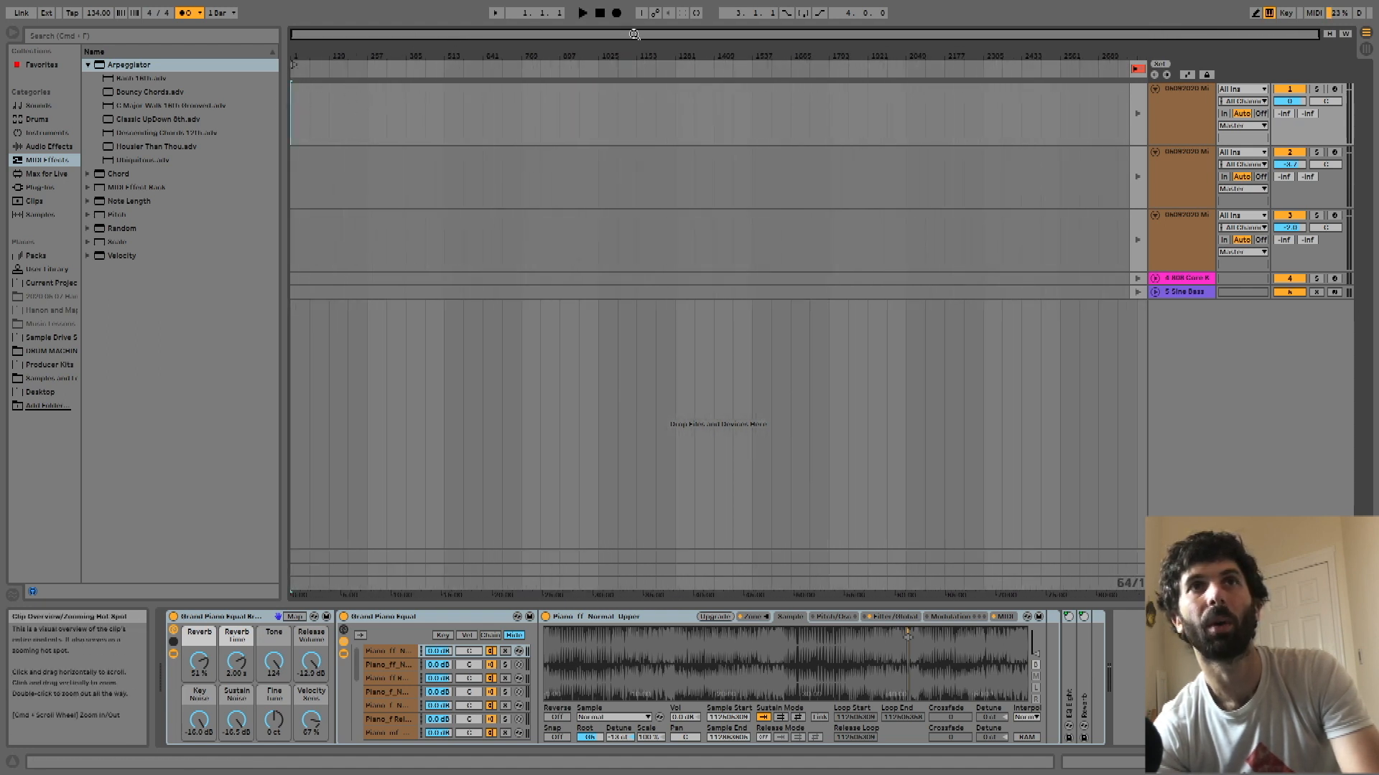
left_click(617, 14)
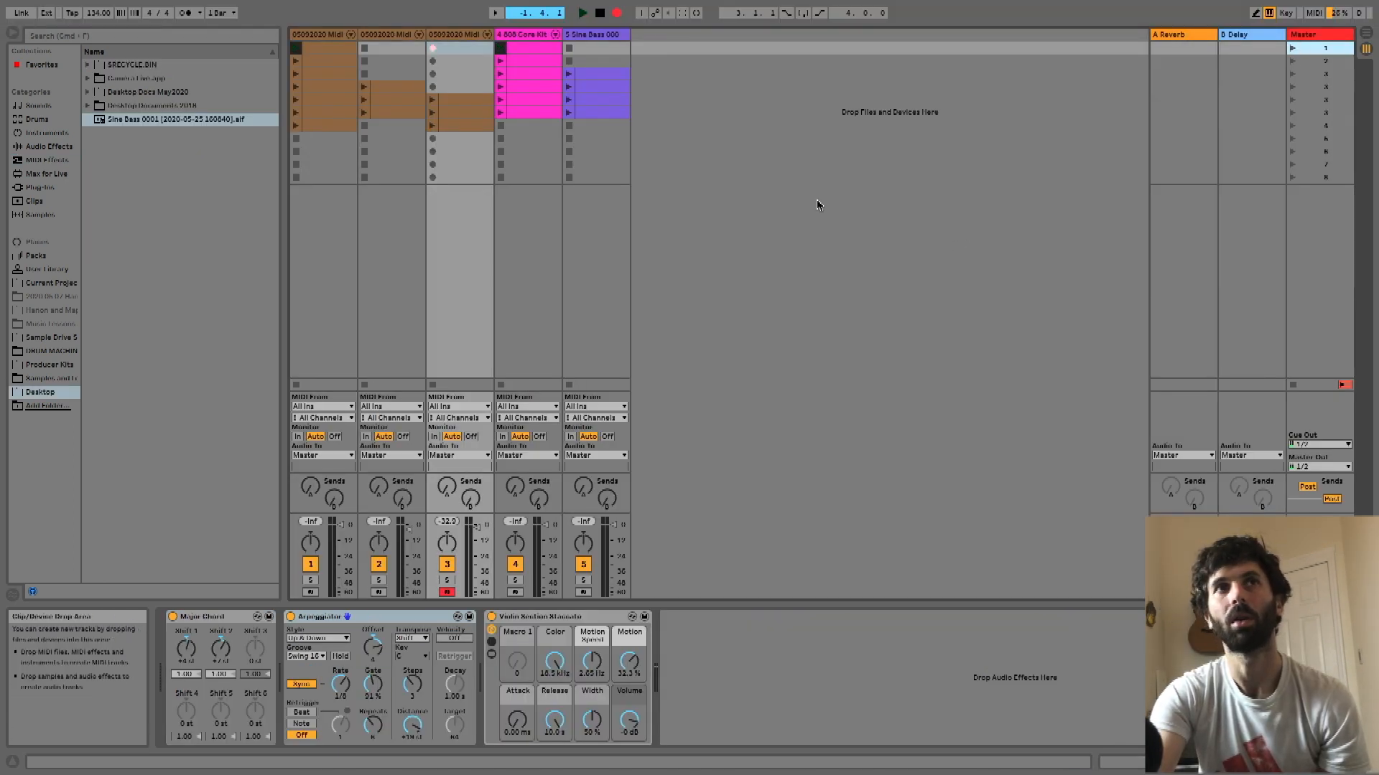
Disarm the violin track and delete the stray clip being recorded in its scene 1 slot
left_click(446, 593)
left_click(440, 48)
key("Delete")
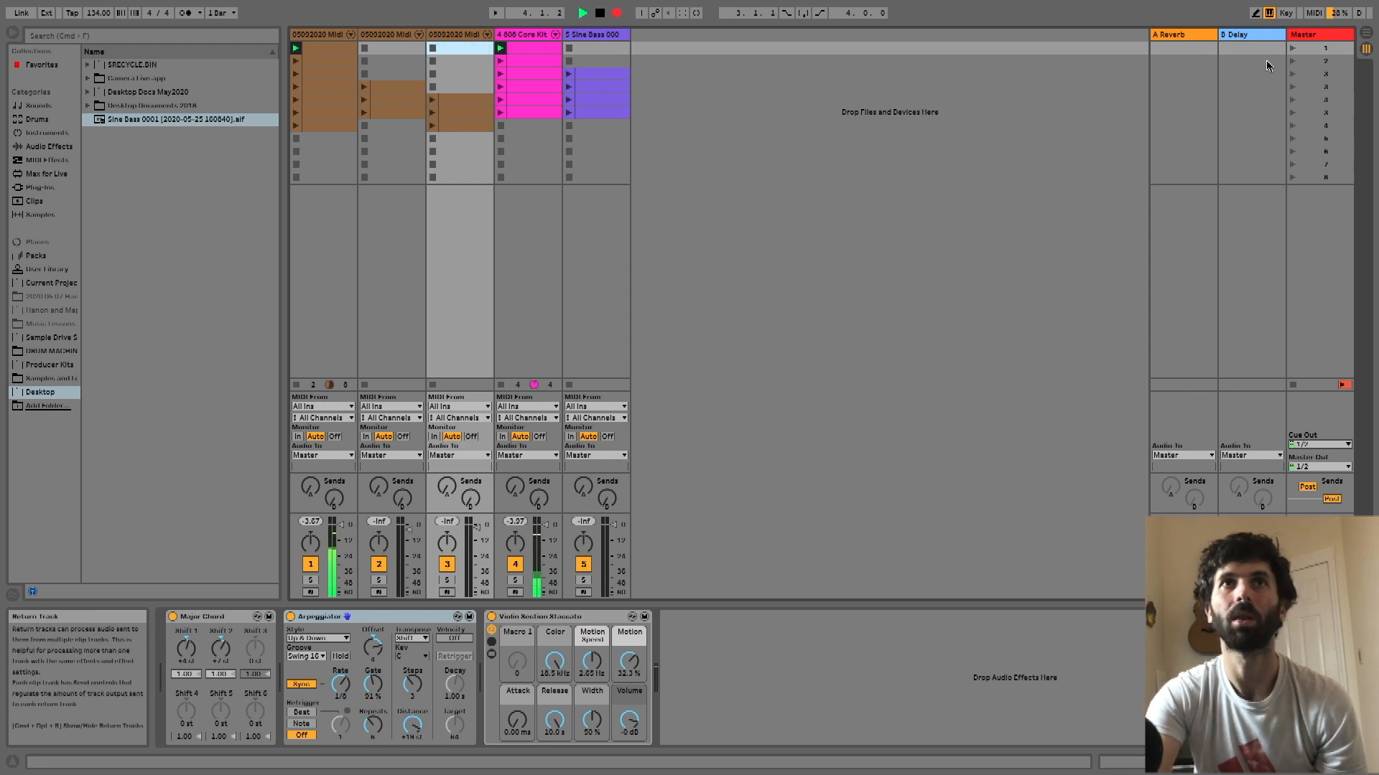
key("Tab")
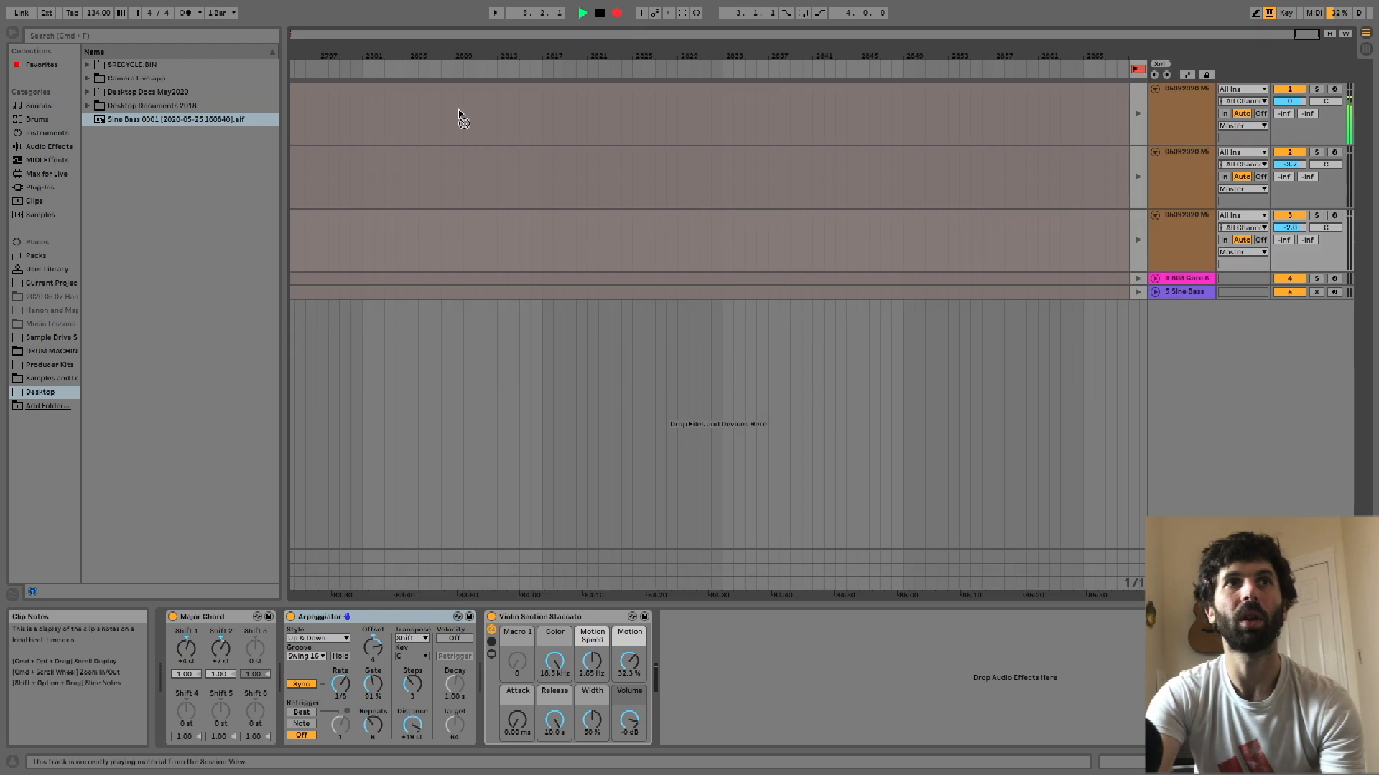
scroll(425, 155, "left", 20)
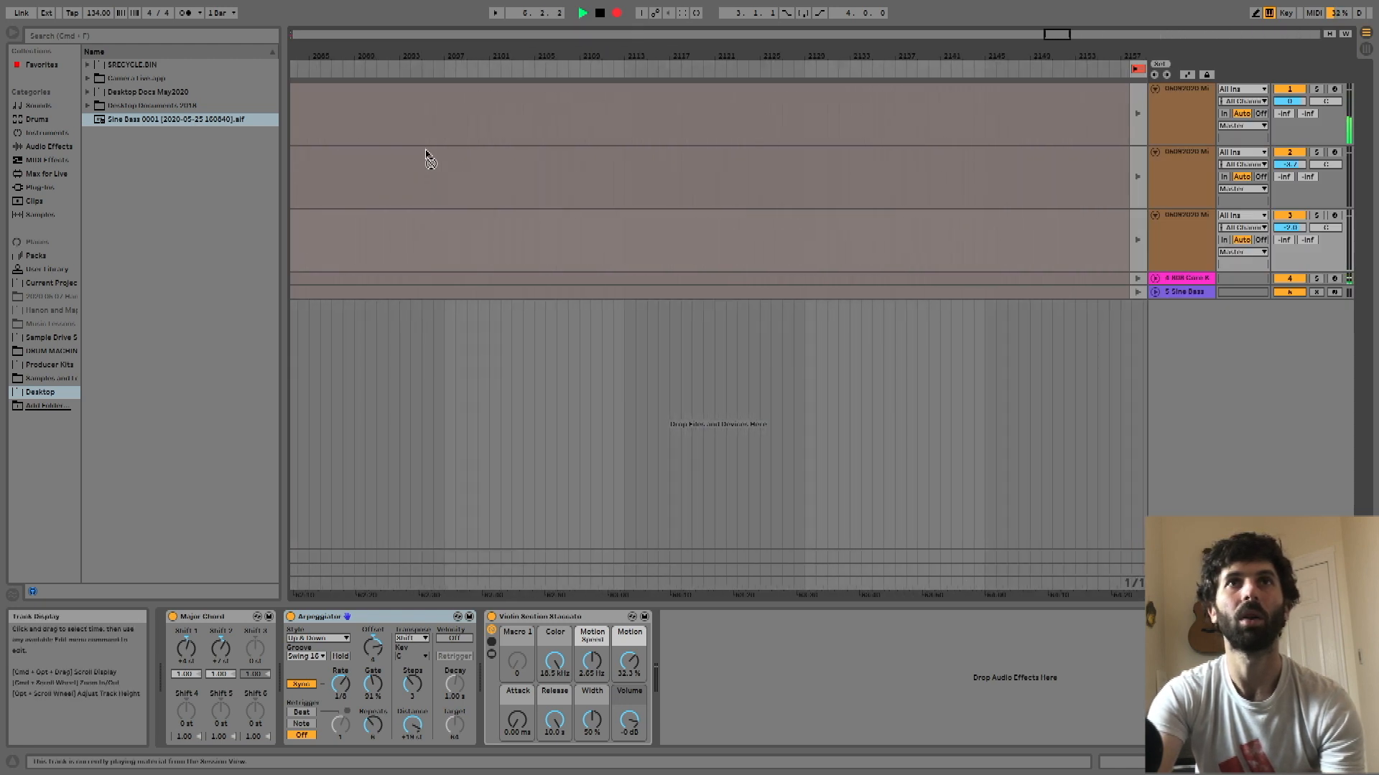
scroll(425, 154, "left", 20)
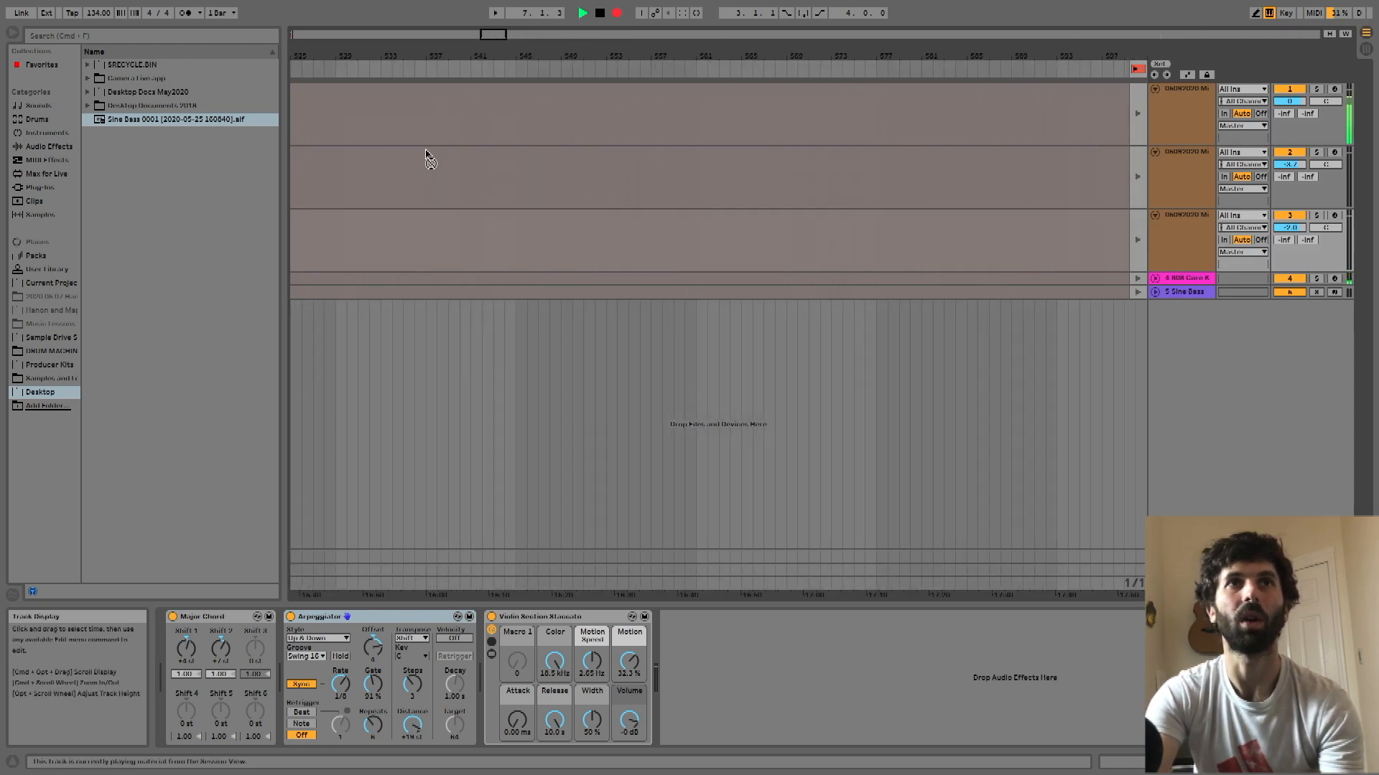
key("Tab")
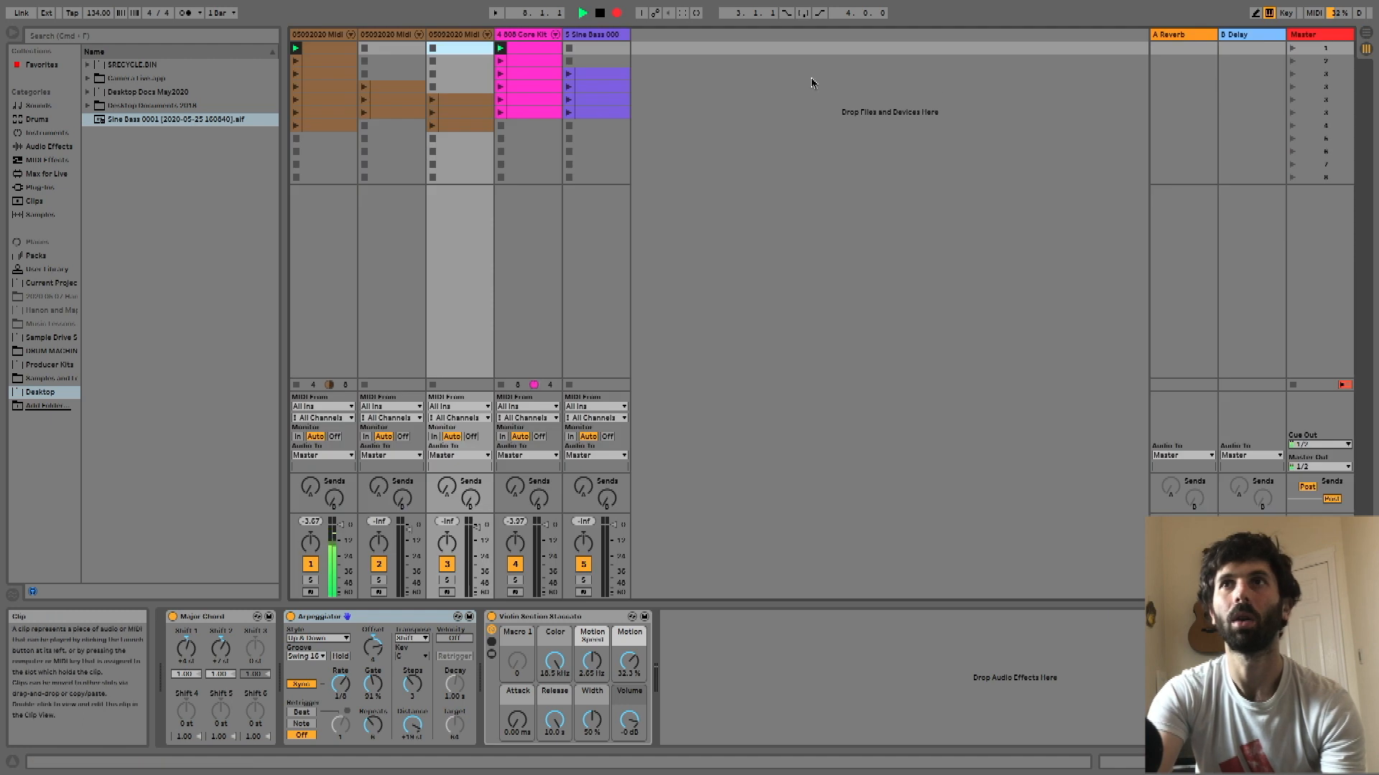
Launch the second, third and fourth scene rows in turn while recording, and lower the electric piano track's volume to -7.0 dB
left_click(1292, 61)
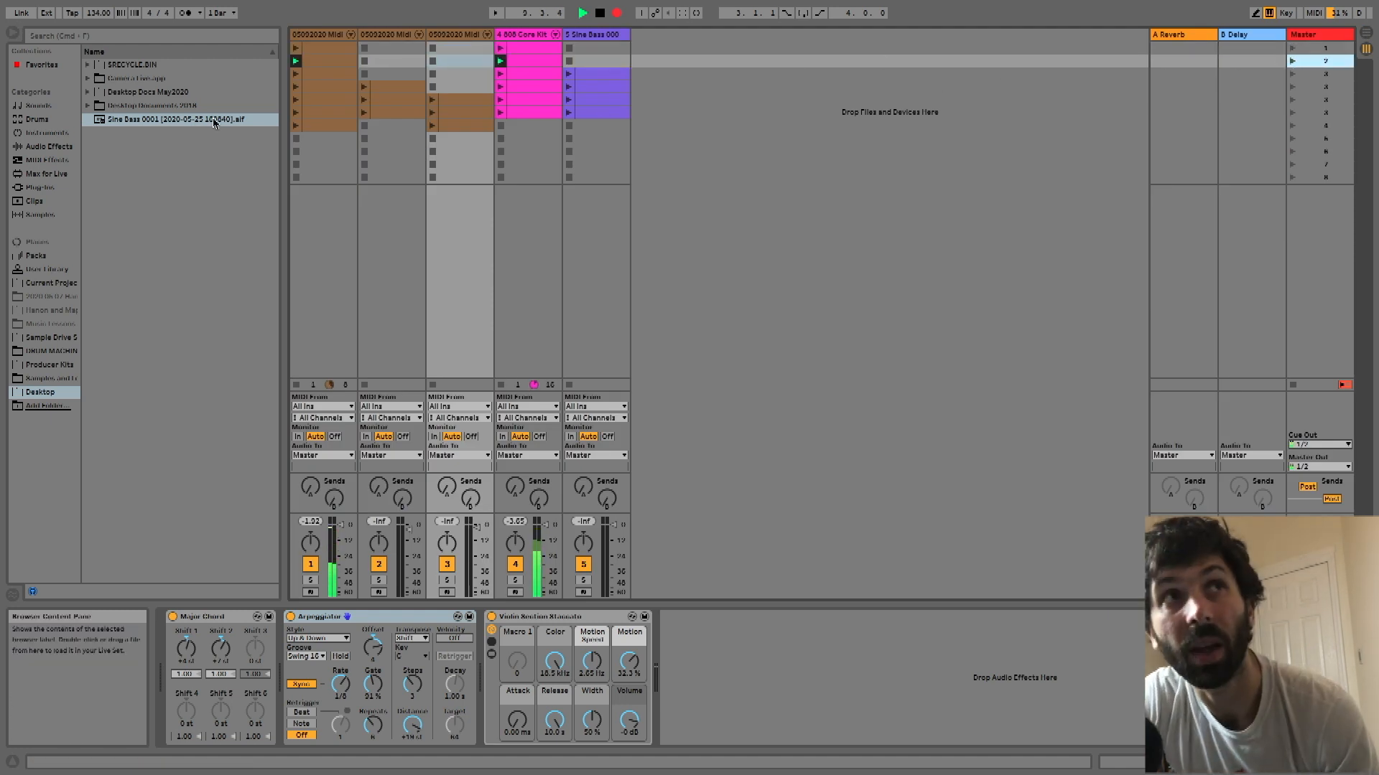
left_click(225, 13)
left_click(225, 13)
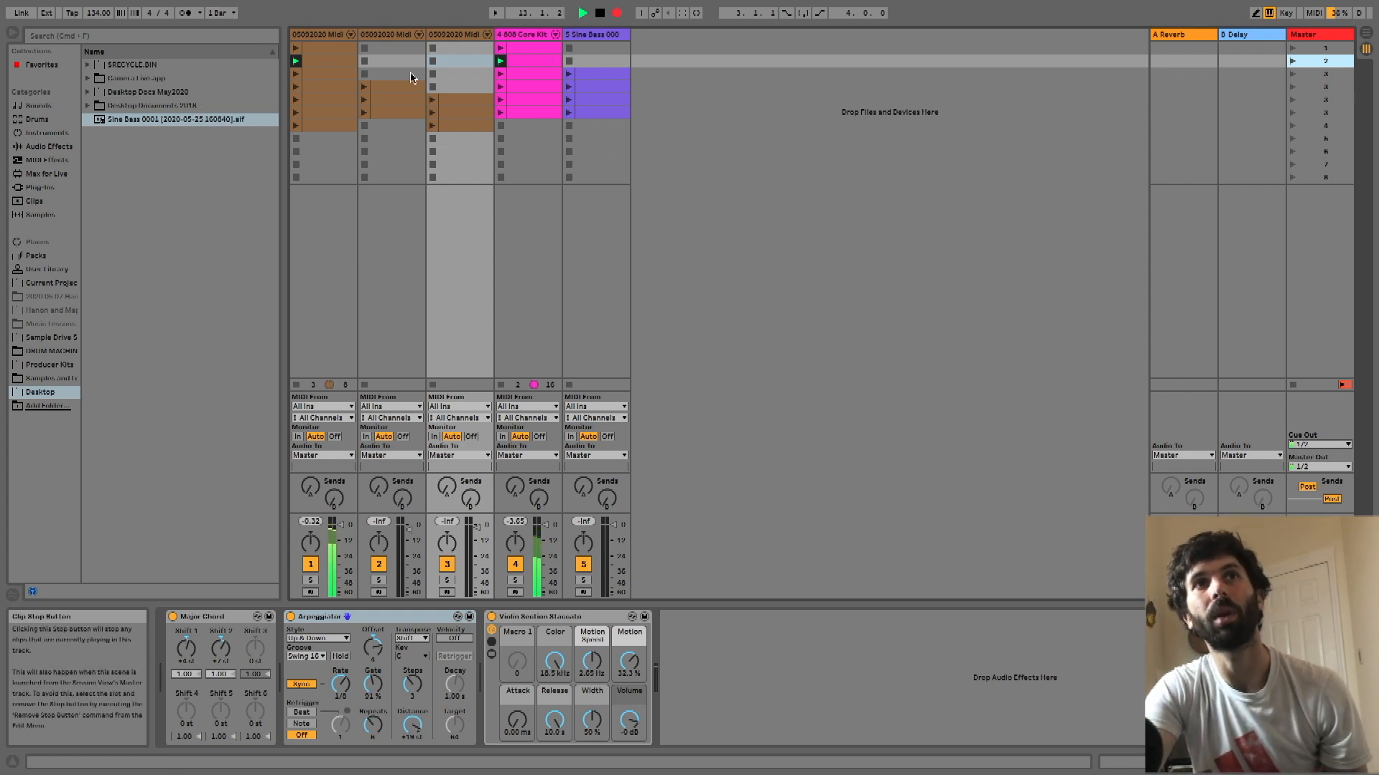
left_click(1292, 74)
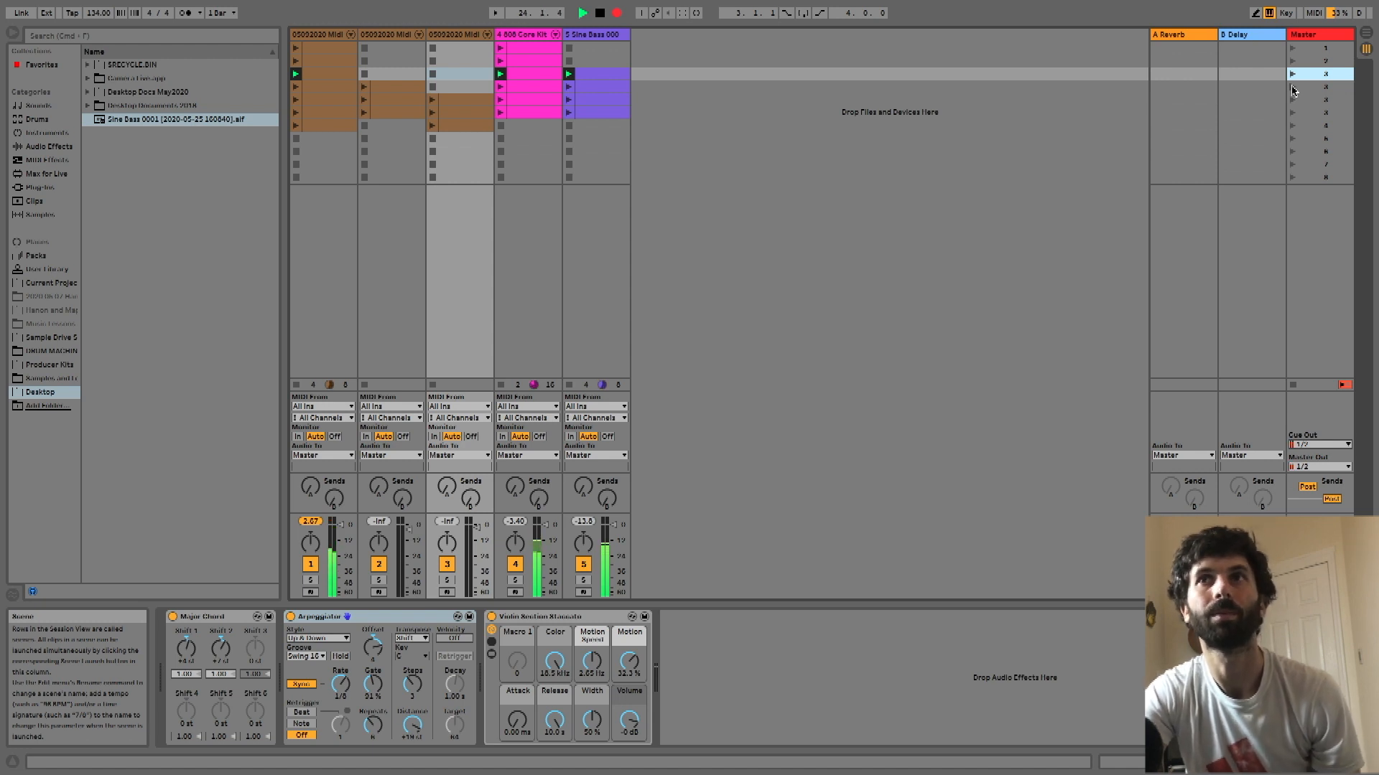
left_click(1293, 87)
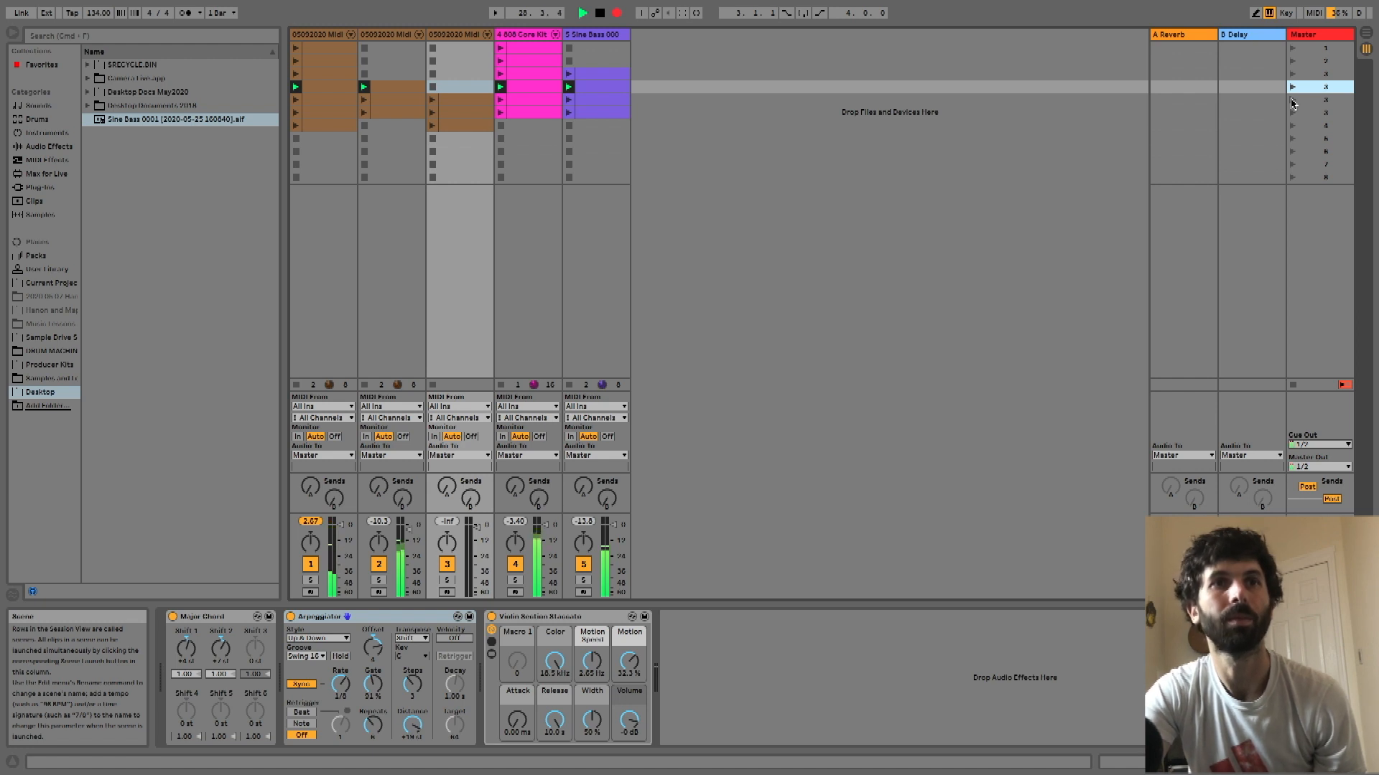
left_click_drag(408, 530, 408, 540)
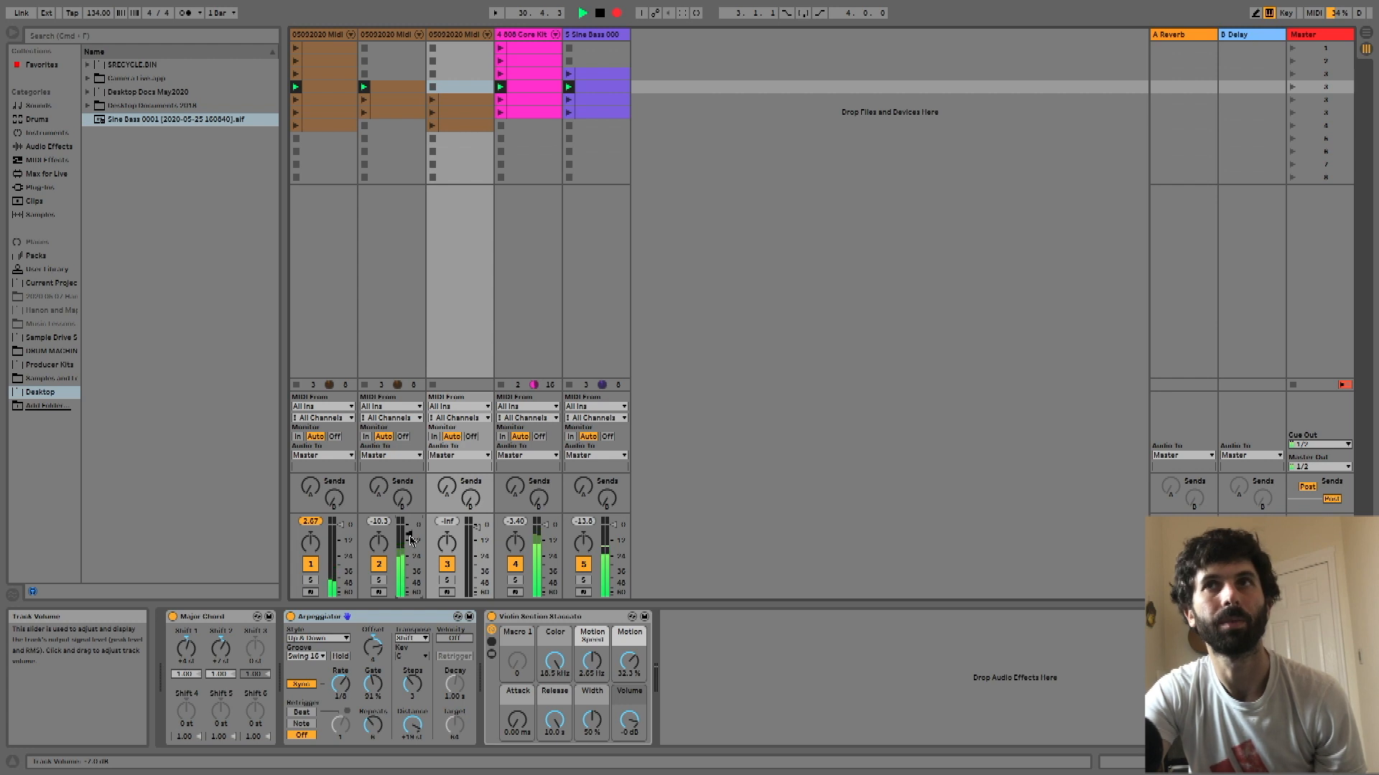
Launch the fifth, sixth and seventh scene rows in turn, and relaunch the sixth row into the recording
left_click(1293, 102)
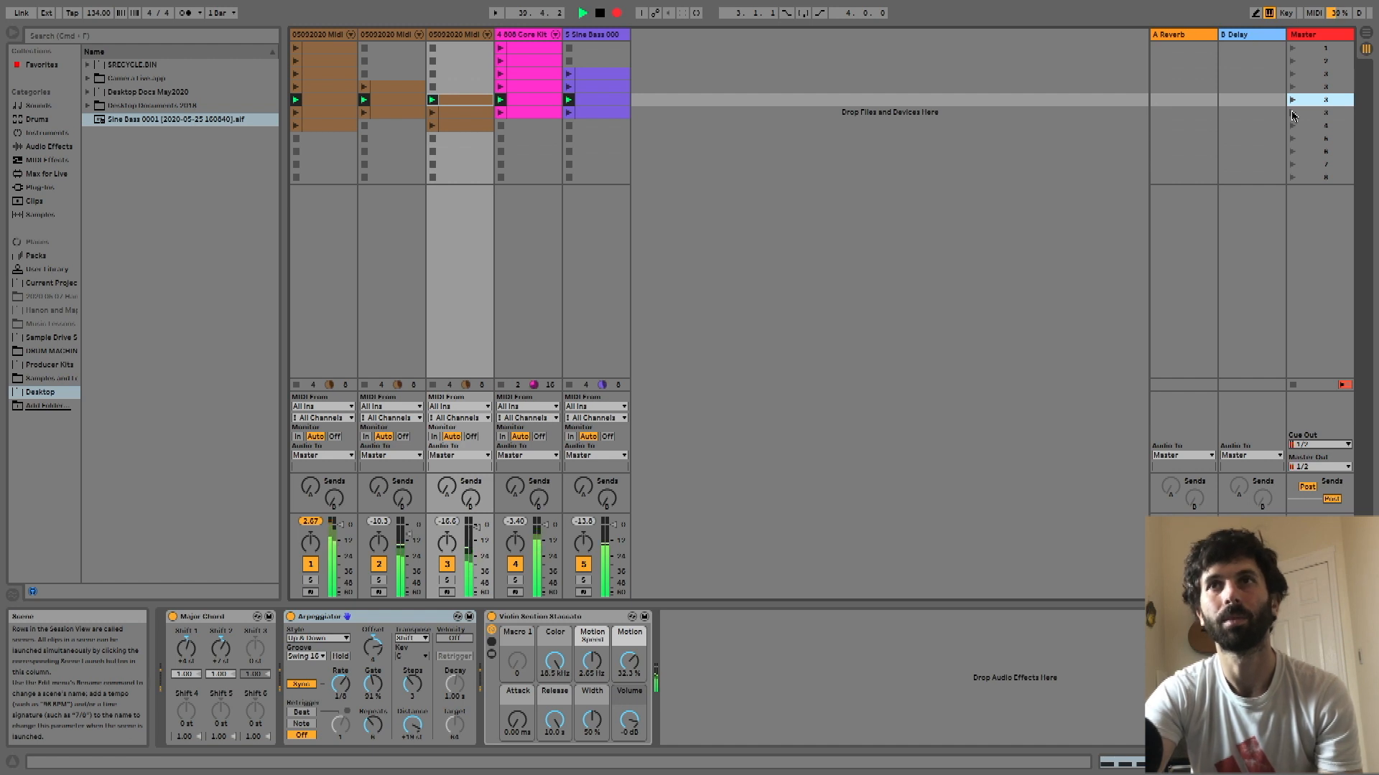
left_click(1292, 114)
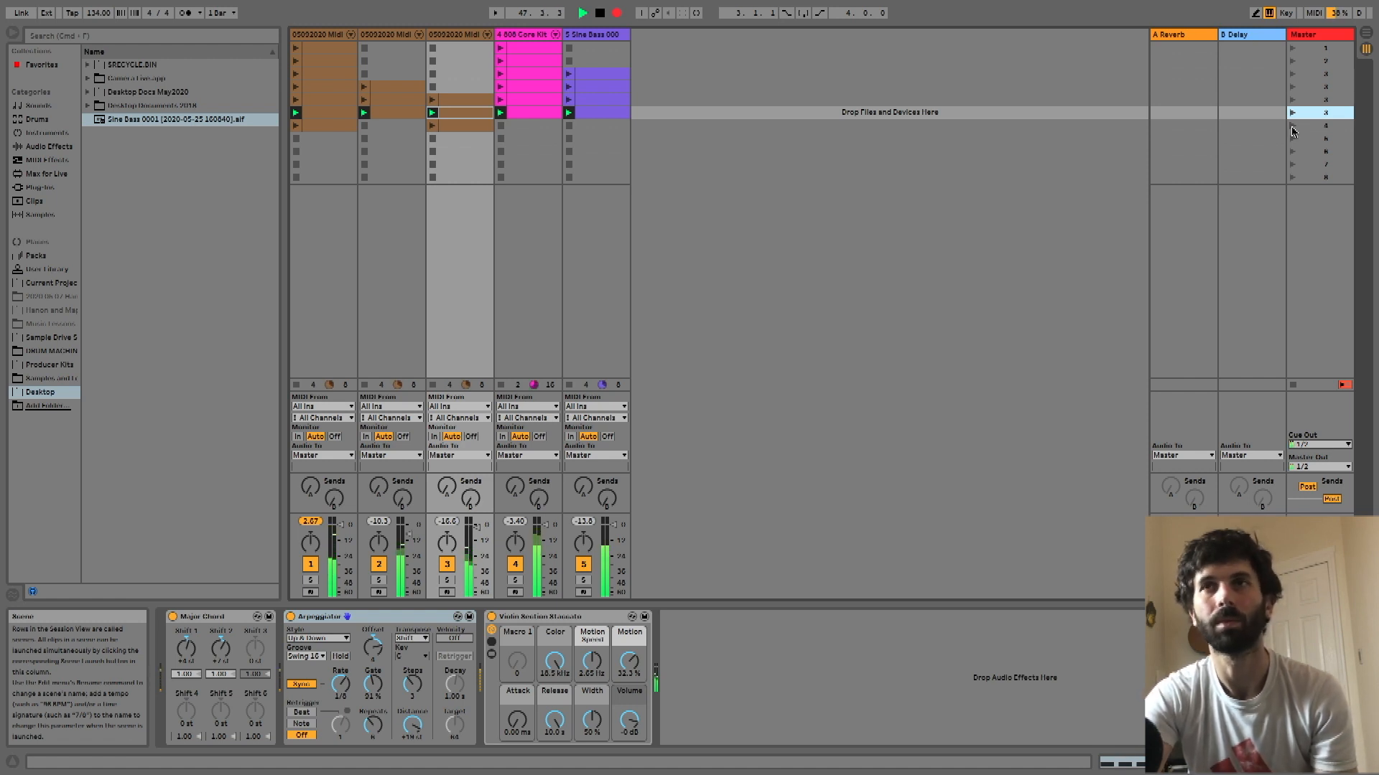
left_click(1292, 126)
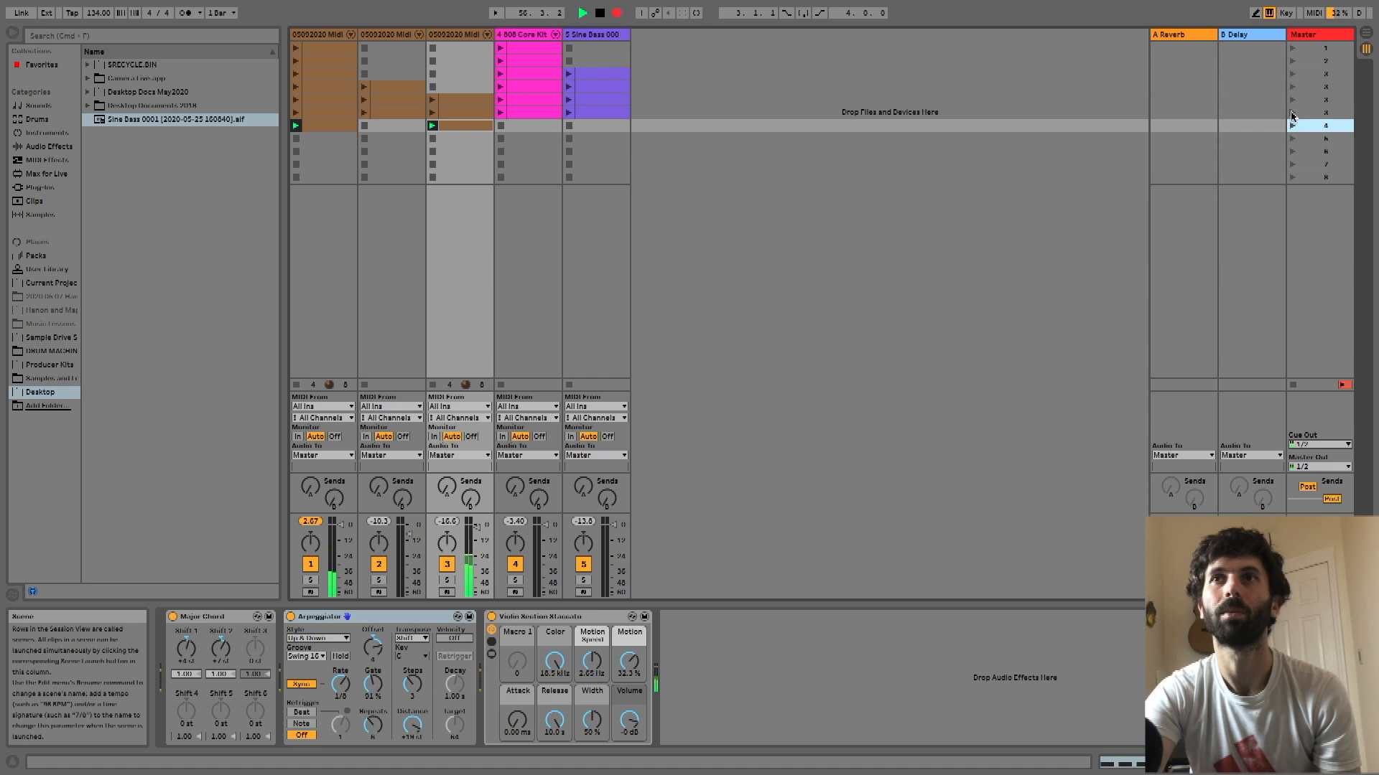
left_click(1291, 113)
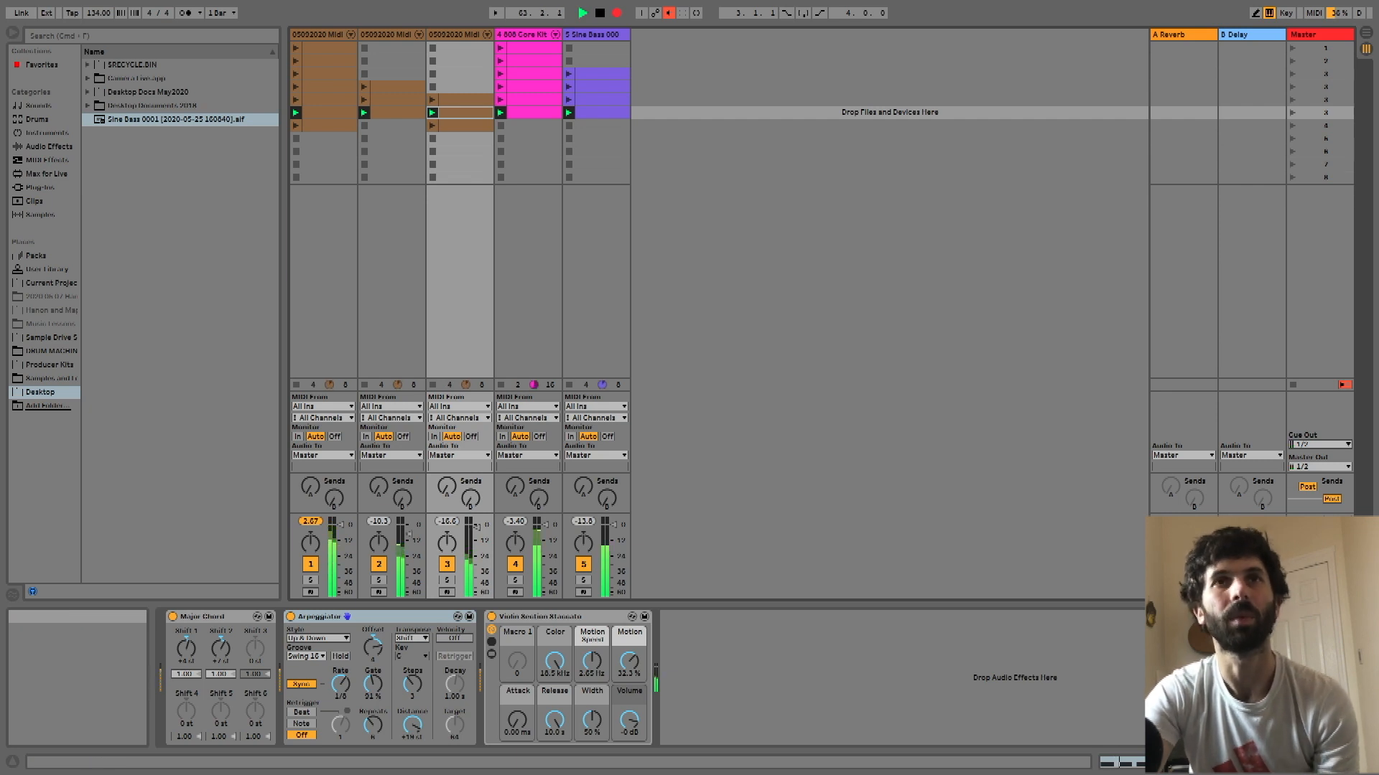
Stop the recording in Arrangement View and switch all tracks back to arrangement playback
key("Tab")
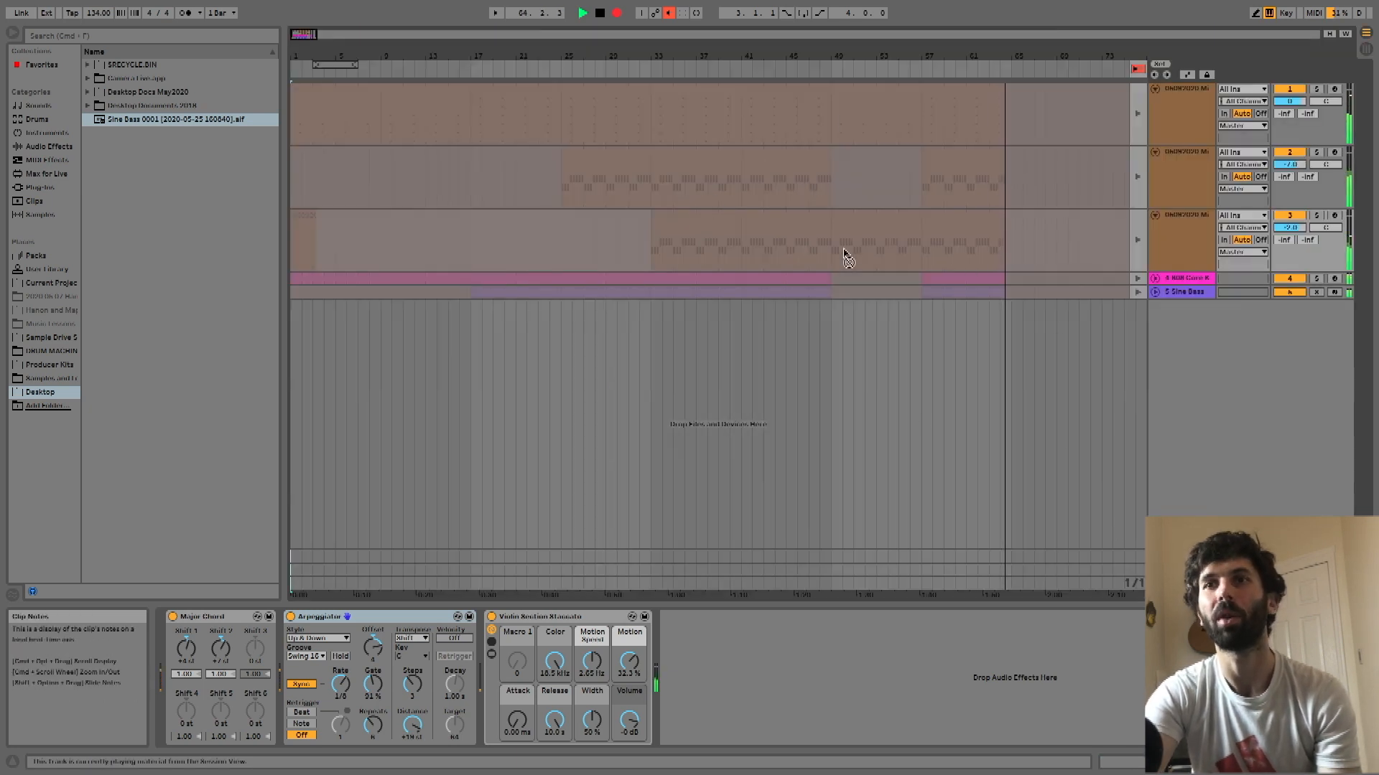
key("space")
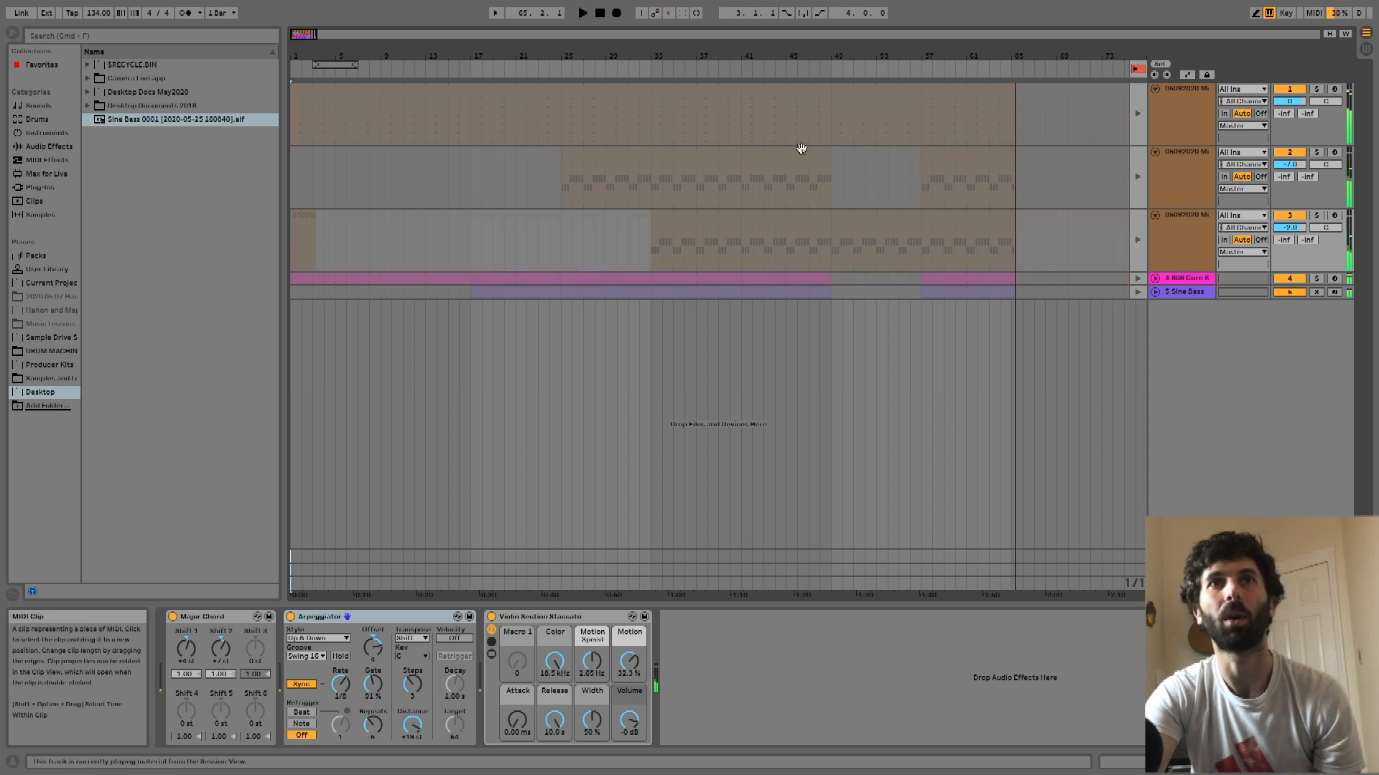
left_click(1138, 68)
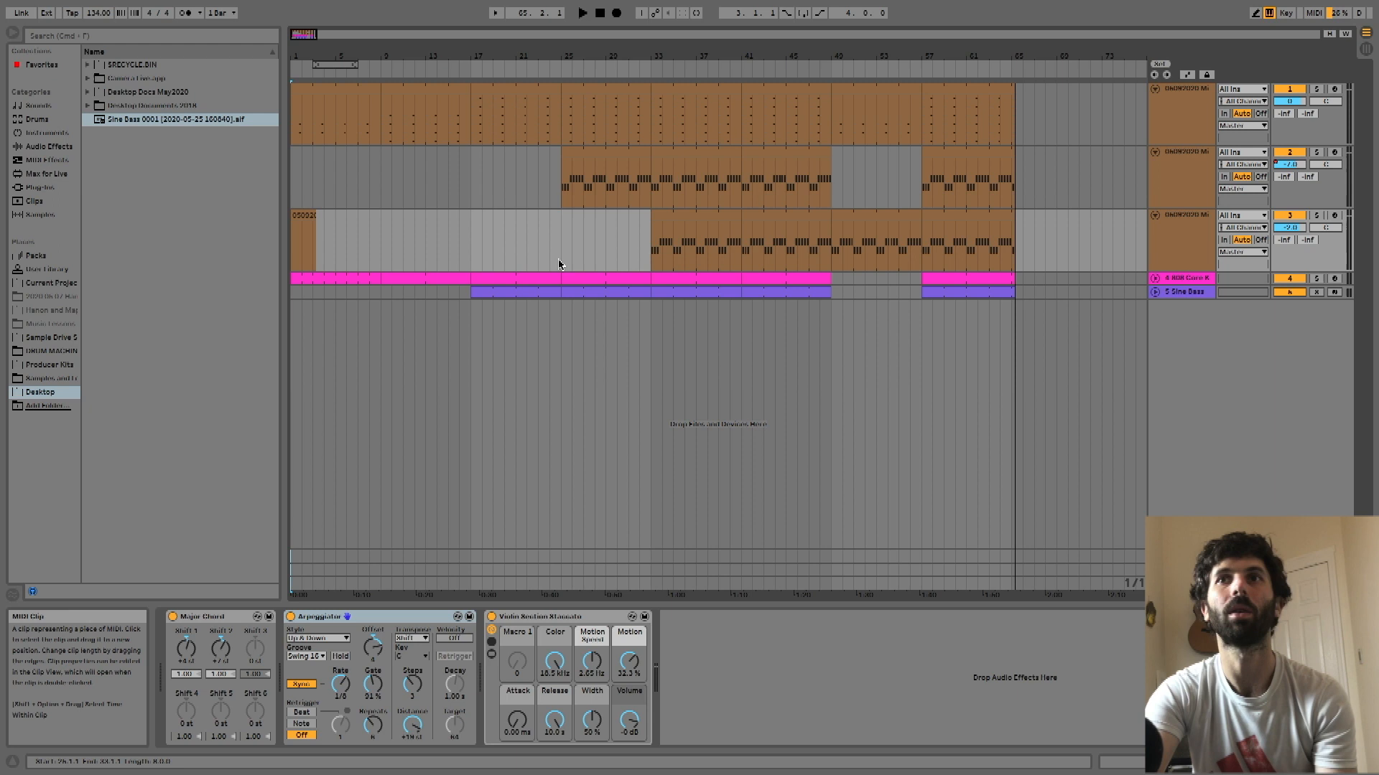
Enlarge the drum and sine bass tracks and delete the stray violin clip at the start of the arrangement
left_click_drag(1181, 285, 1184, 430)
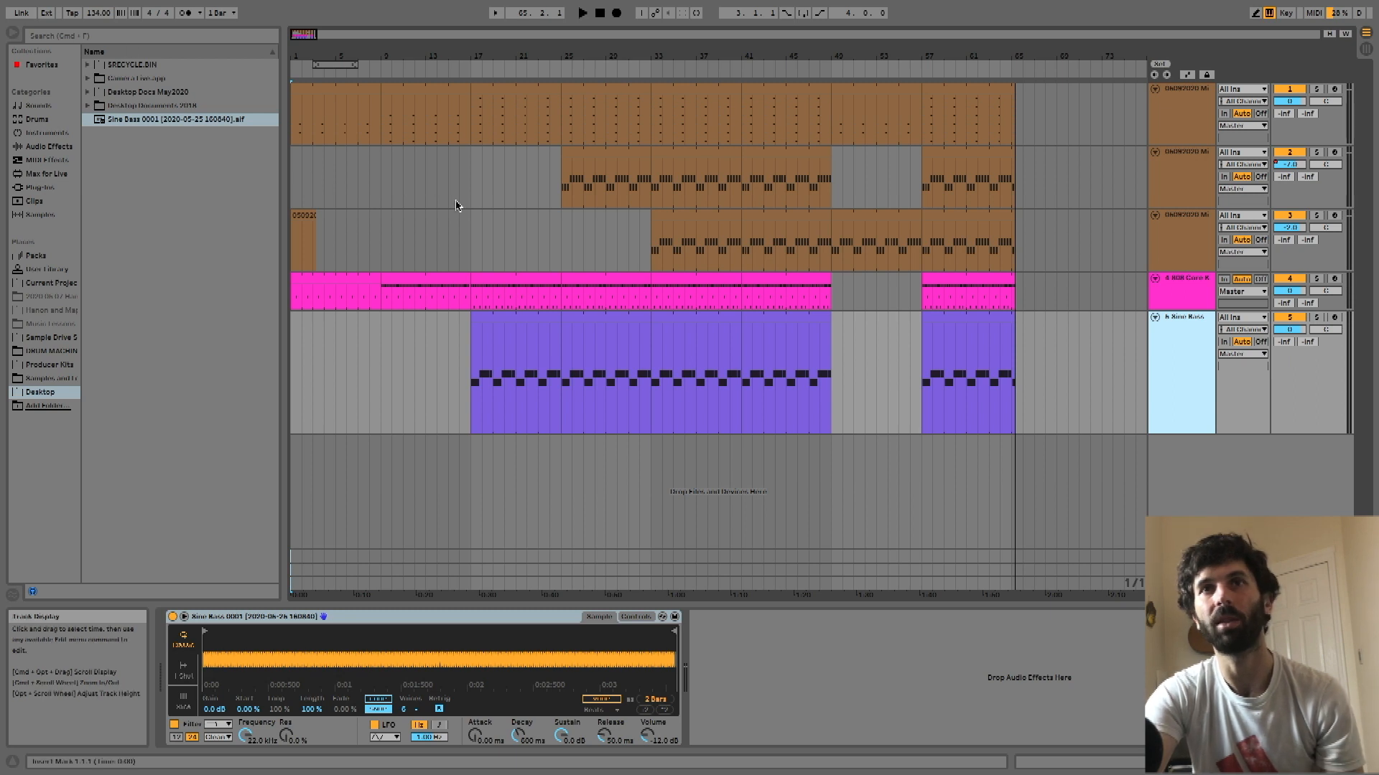
left_click(301, 236)
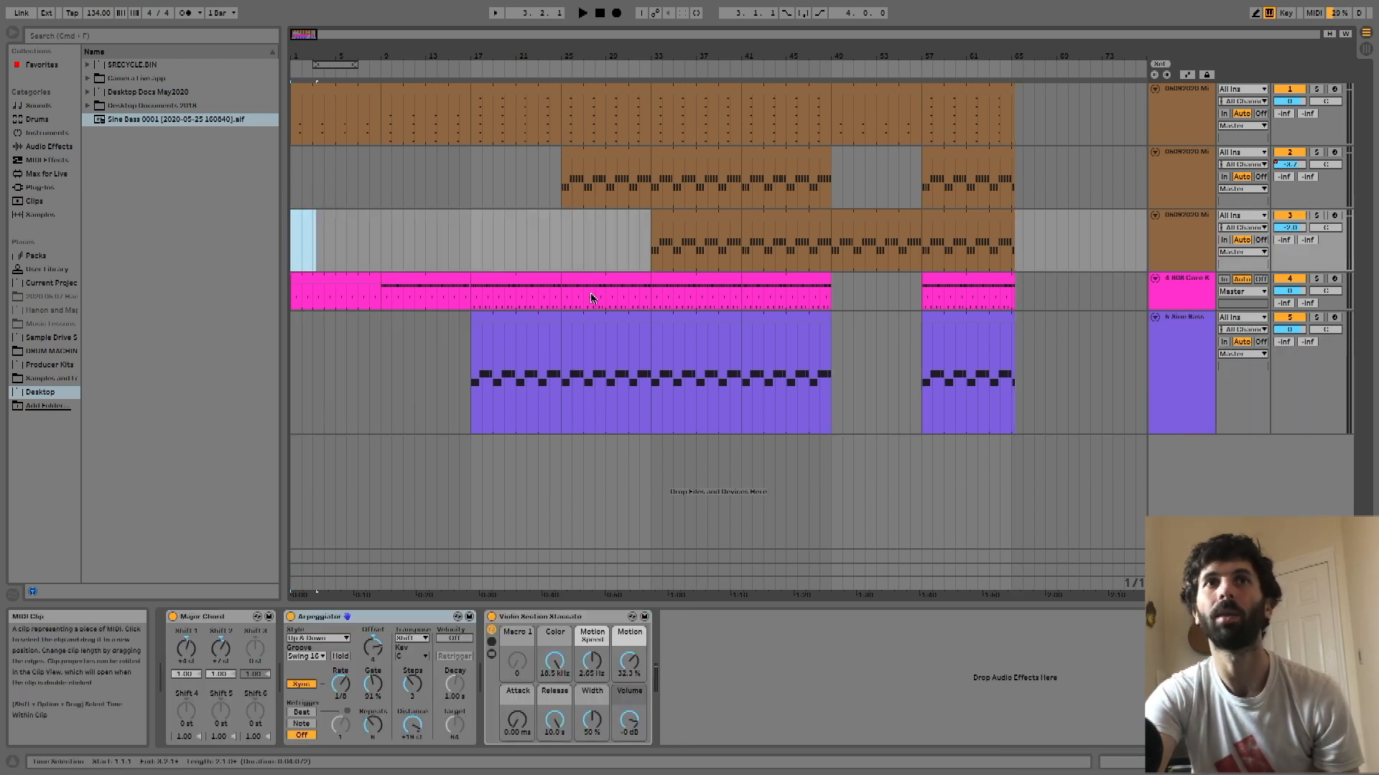
Examine the notes in the electric piano track's first arrangement clip, starting at bar 25
double_click(591, 157)
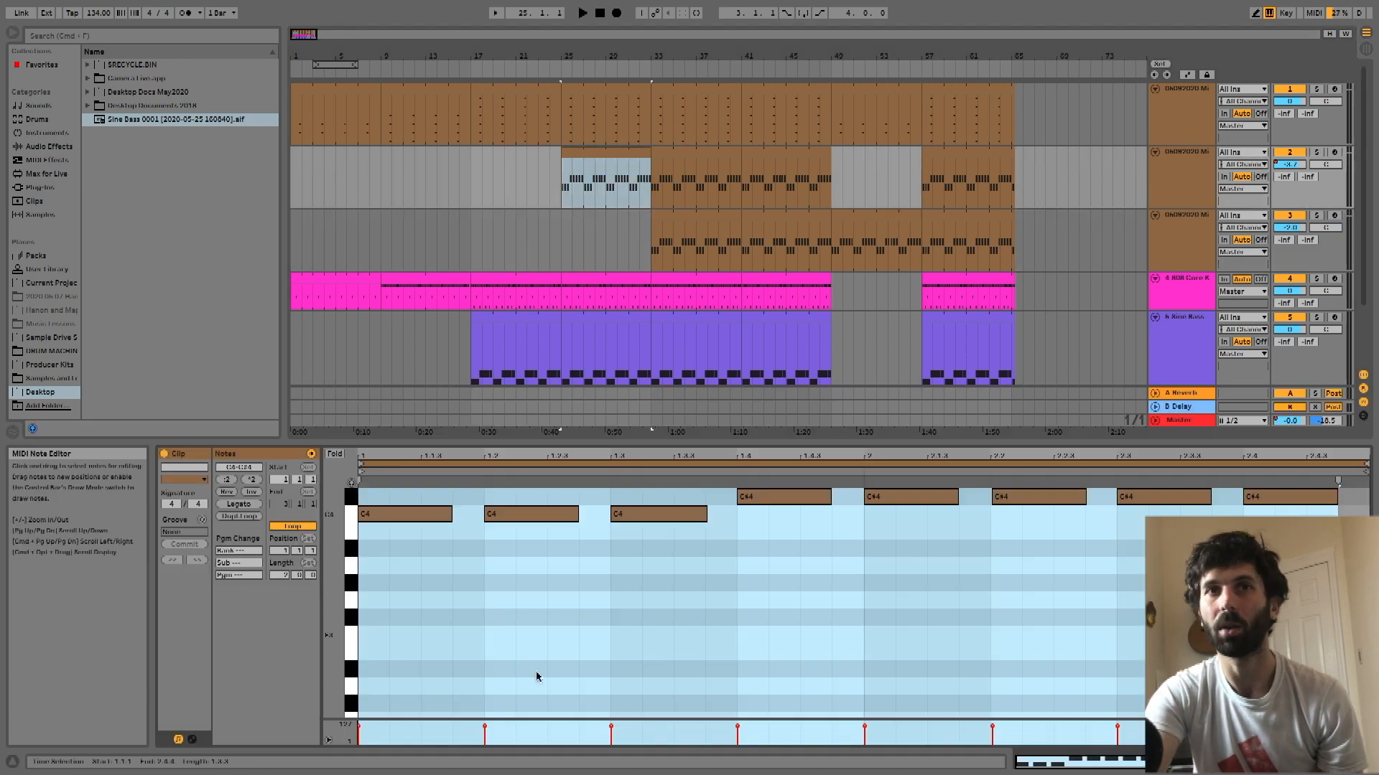
left_click(388, 515)
left_click(513, 514)
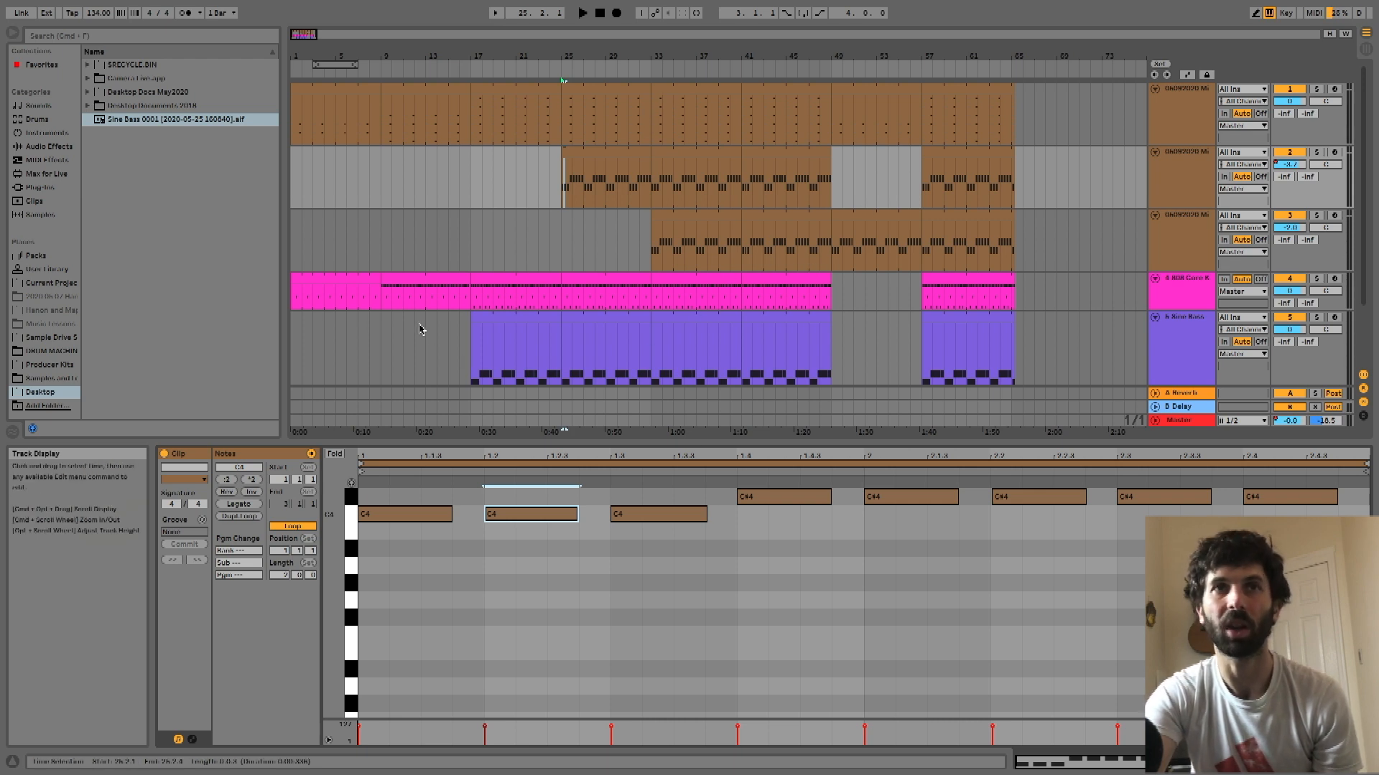
left_click(582, 228)
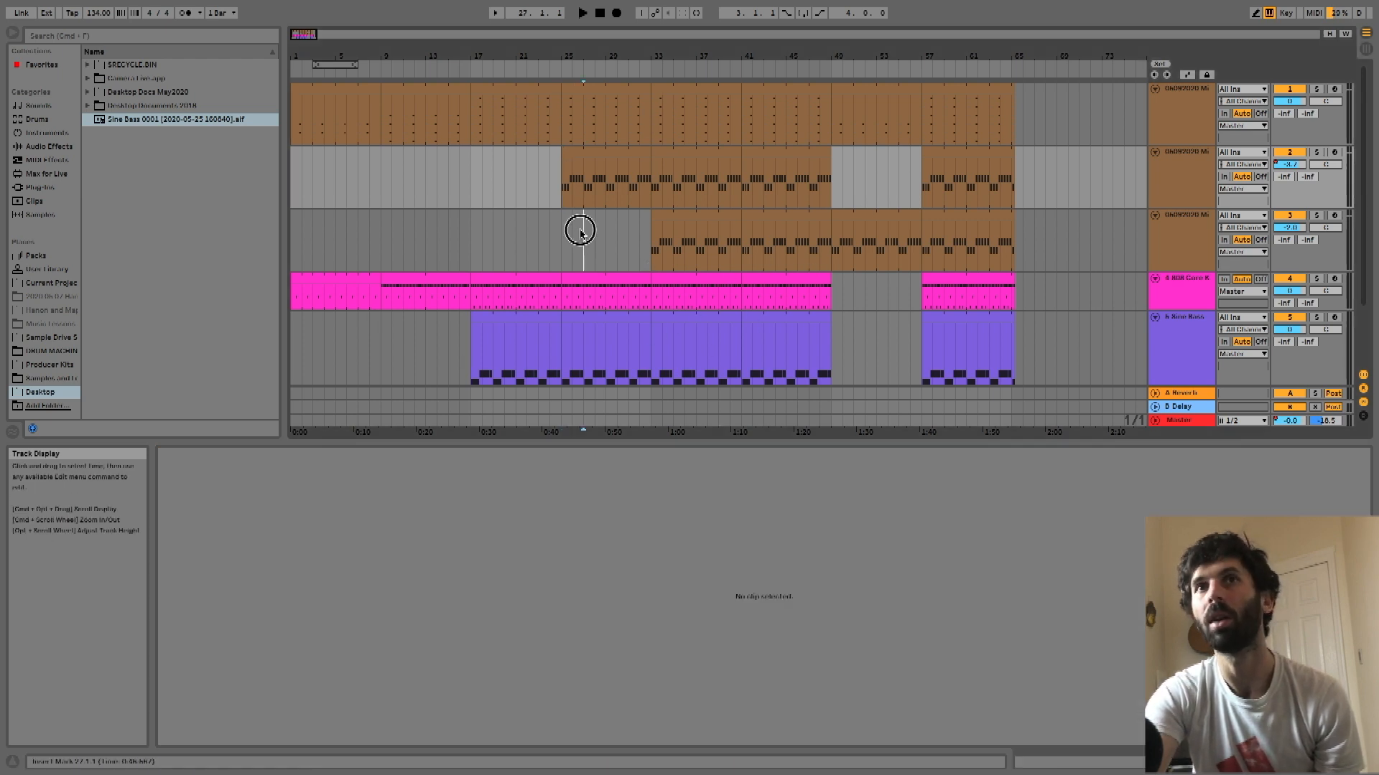
Delete the clip leftovers past bar 65 on all five tracks, and loop the arrangement across the full 64 bars of piano clips
left_click_drag(1018, 104, 1010, 391)
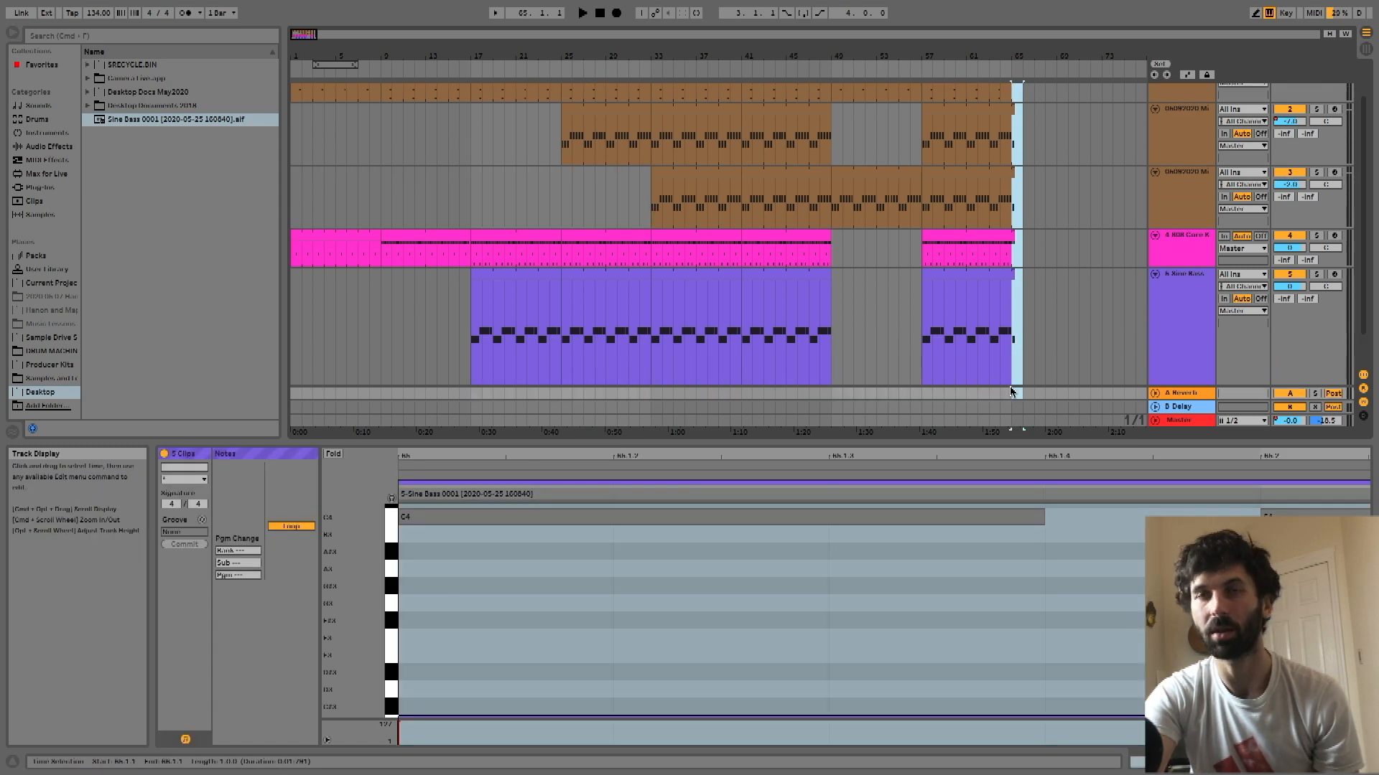
scroll(1034, 305, "up", 2)
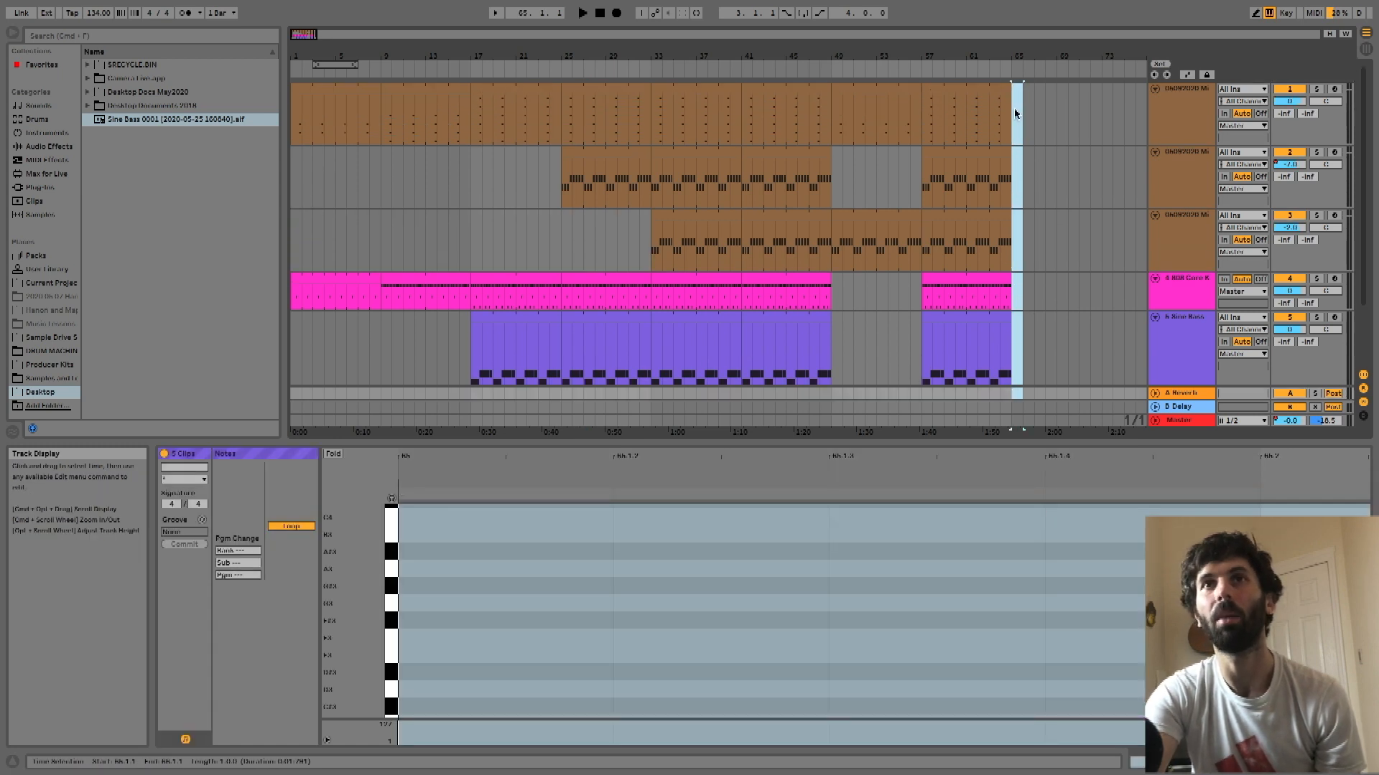
left_click(978, 87)
left_click(330, 92, "shift")
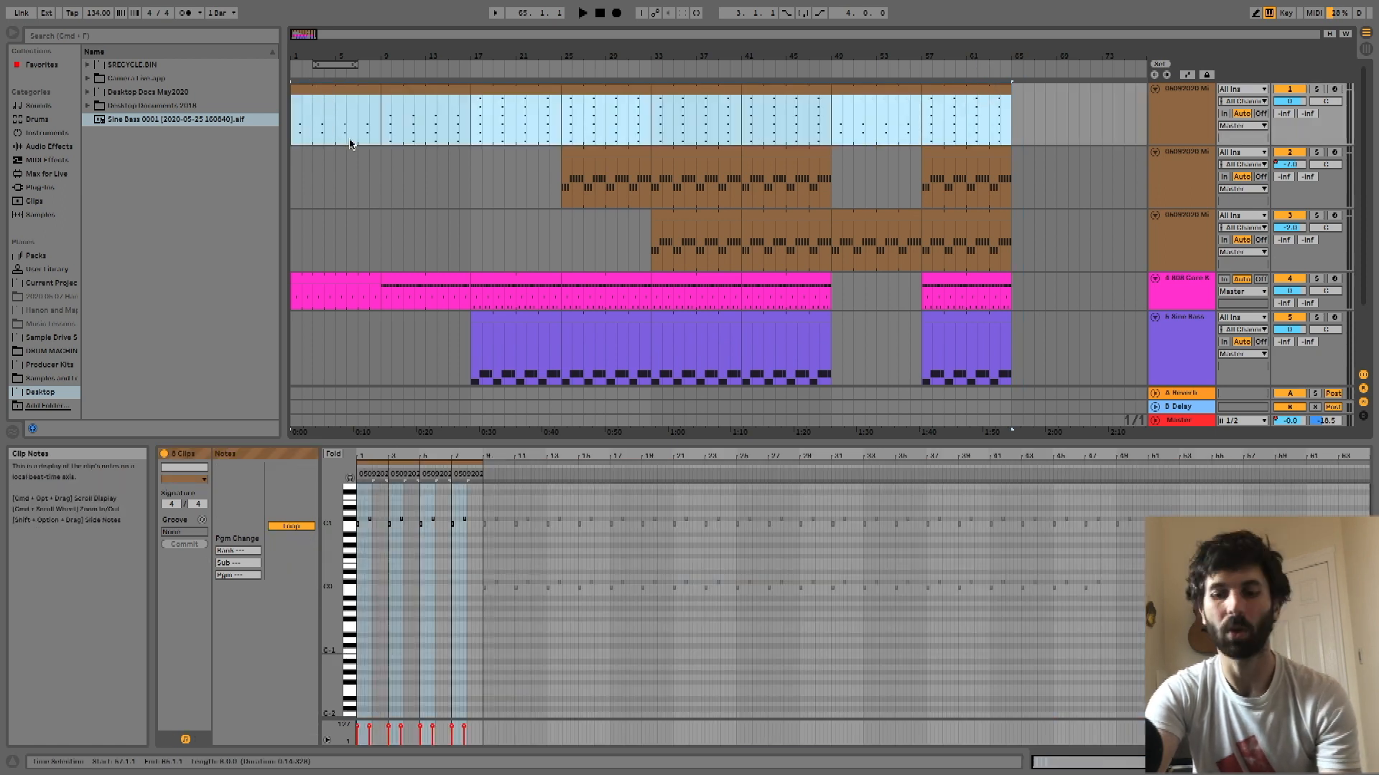
key("super+l")
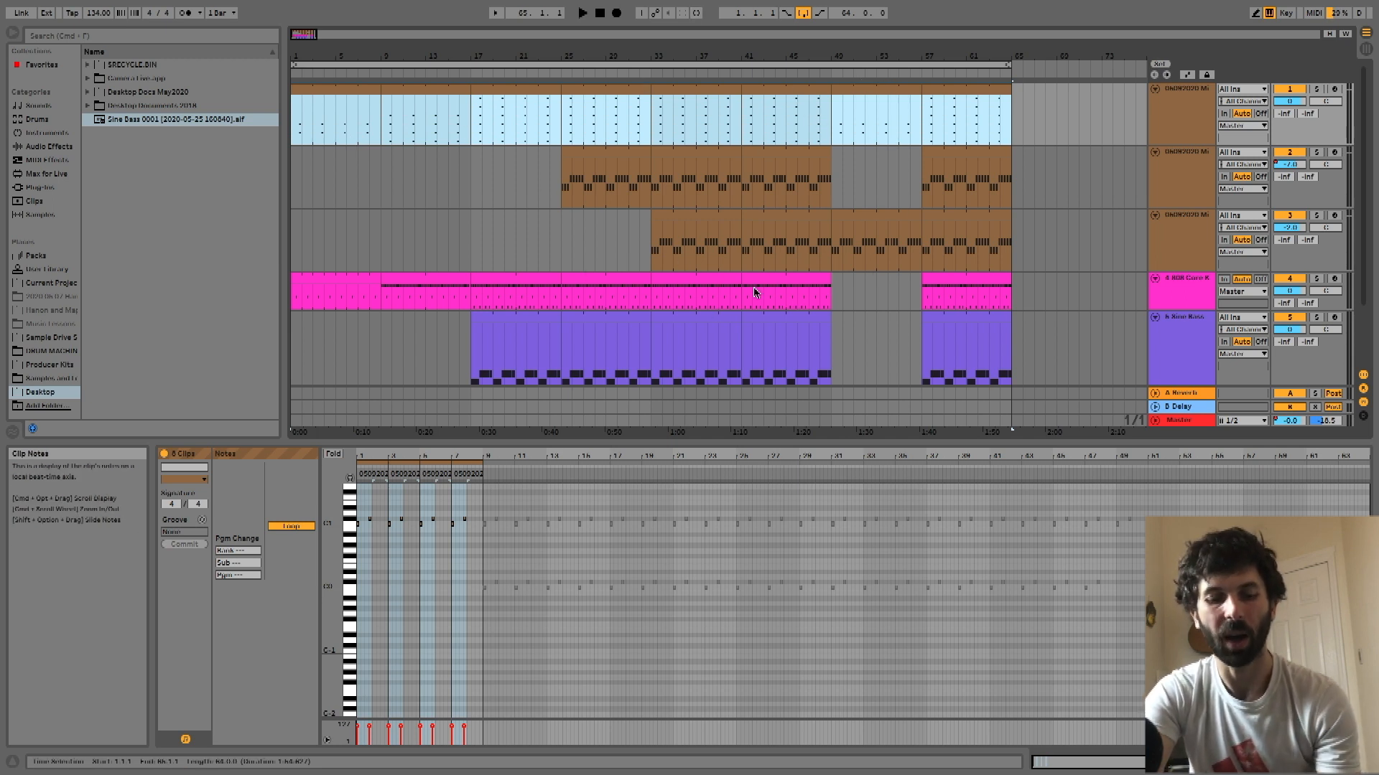
Export the 64-bar looped arrangement from the Master as an AIFF audio file named "tutorial beat 1" on the Desktop
key("super+shift+r")
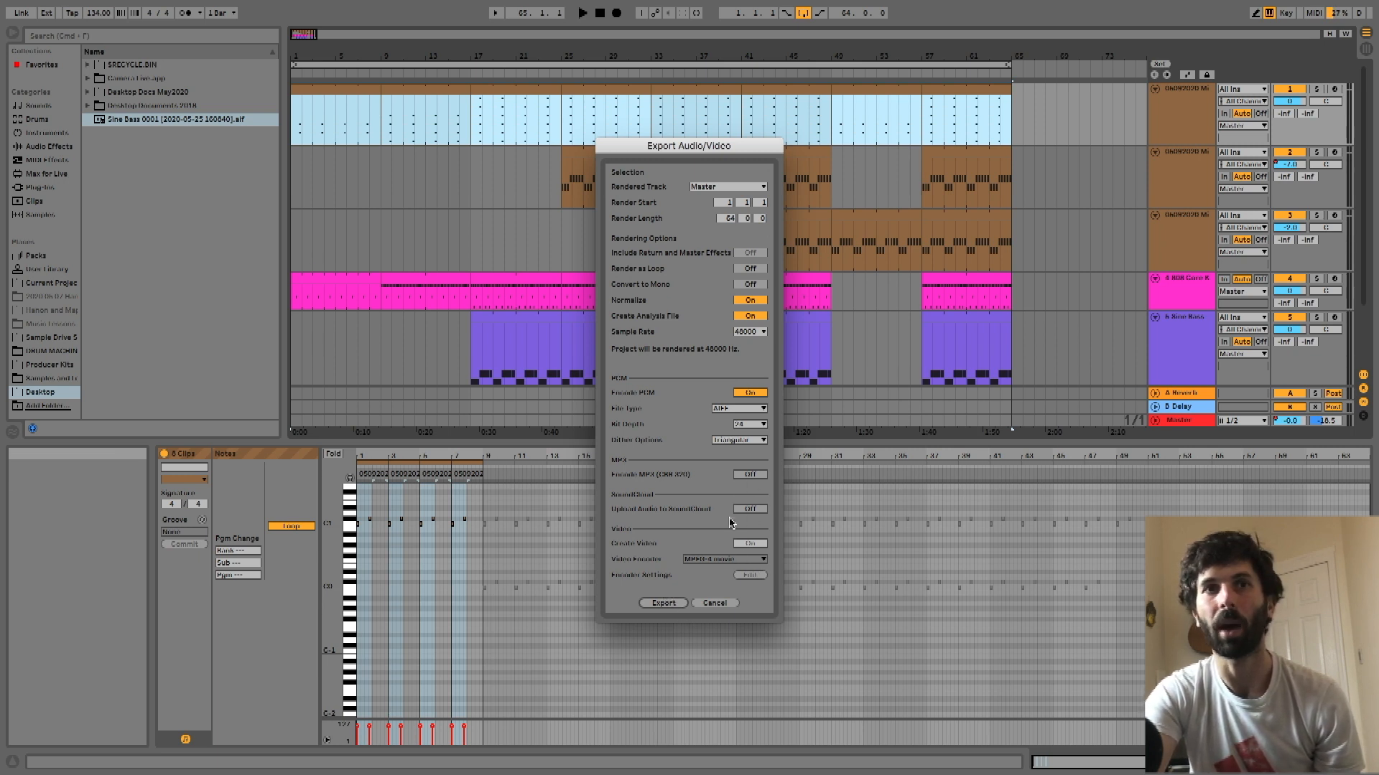
left_click(663, 603)
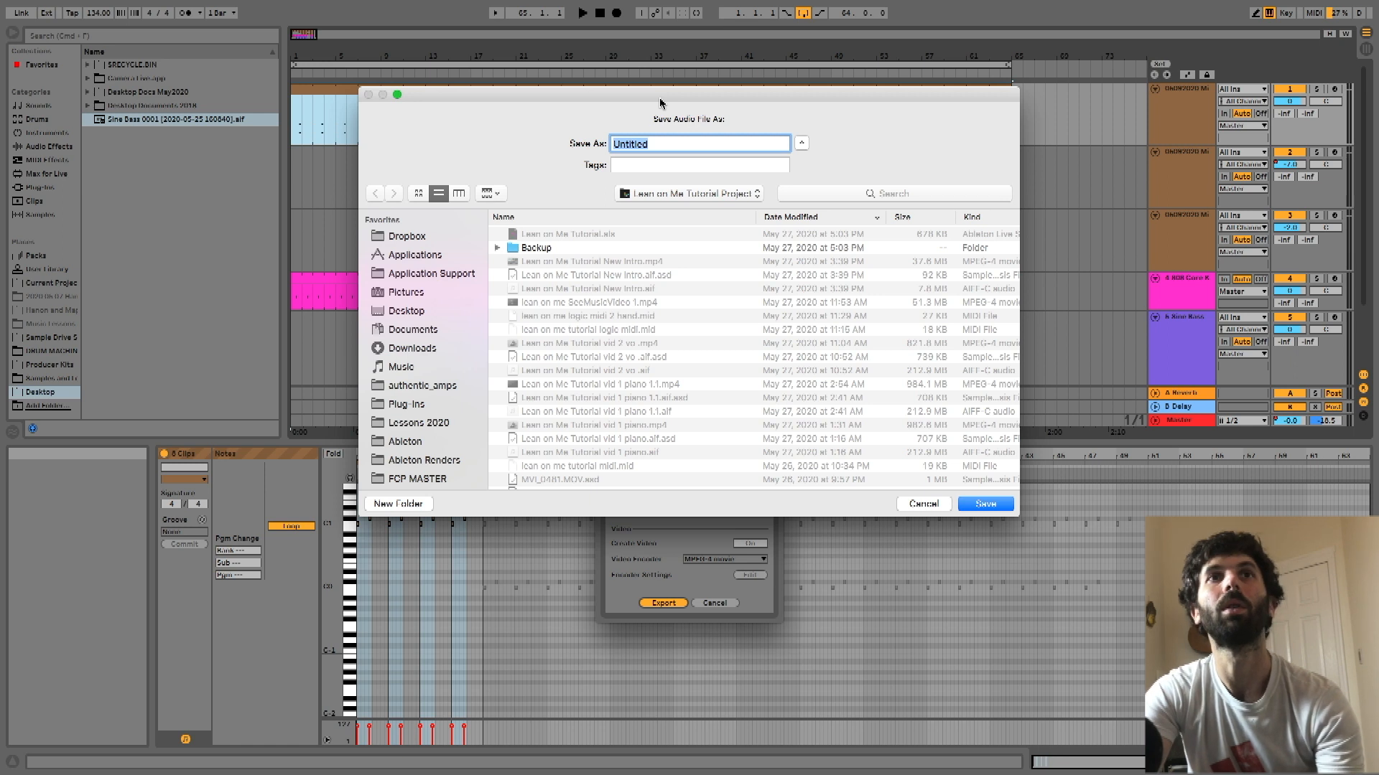
type("tutorial beat 1")
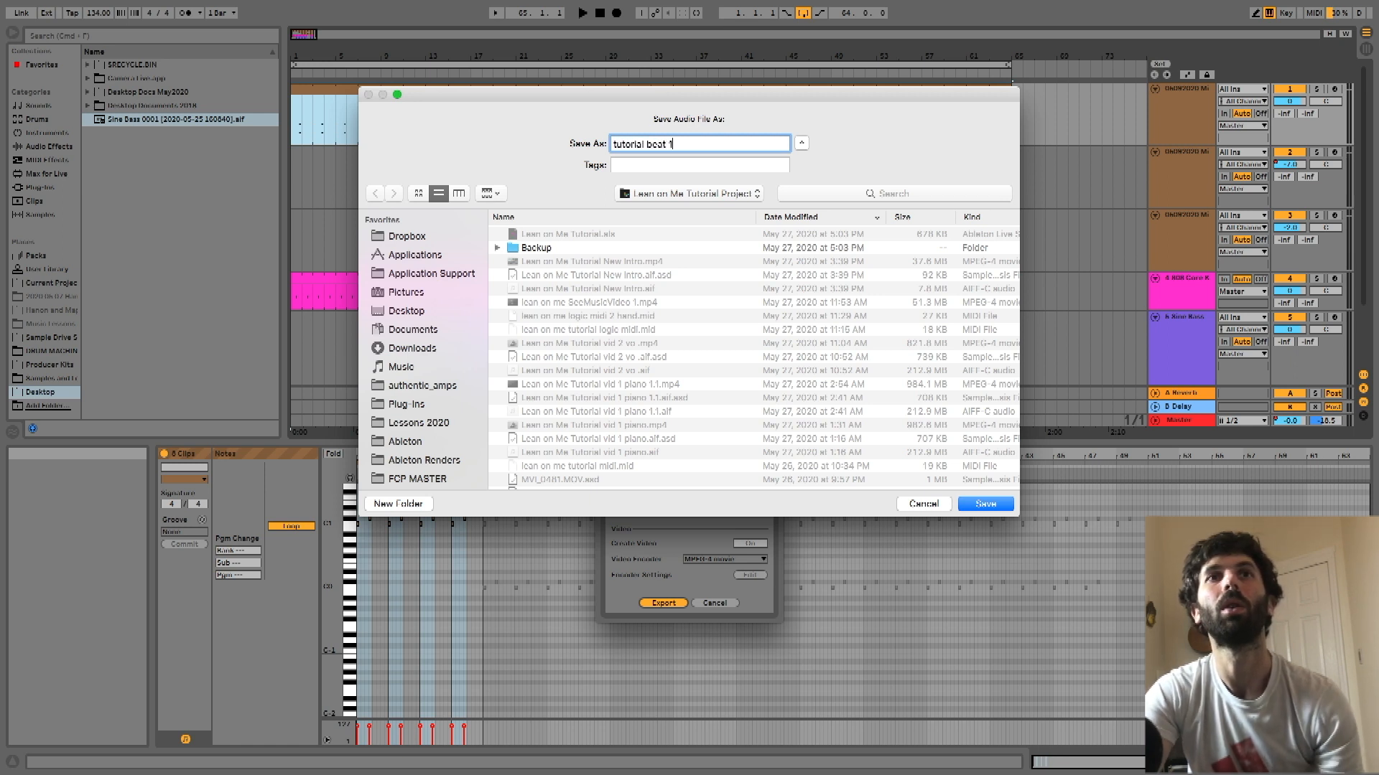
left_click(669, 199)
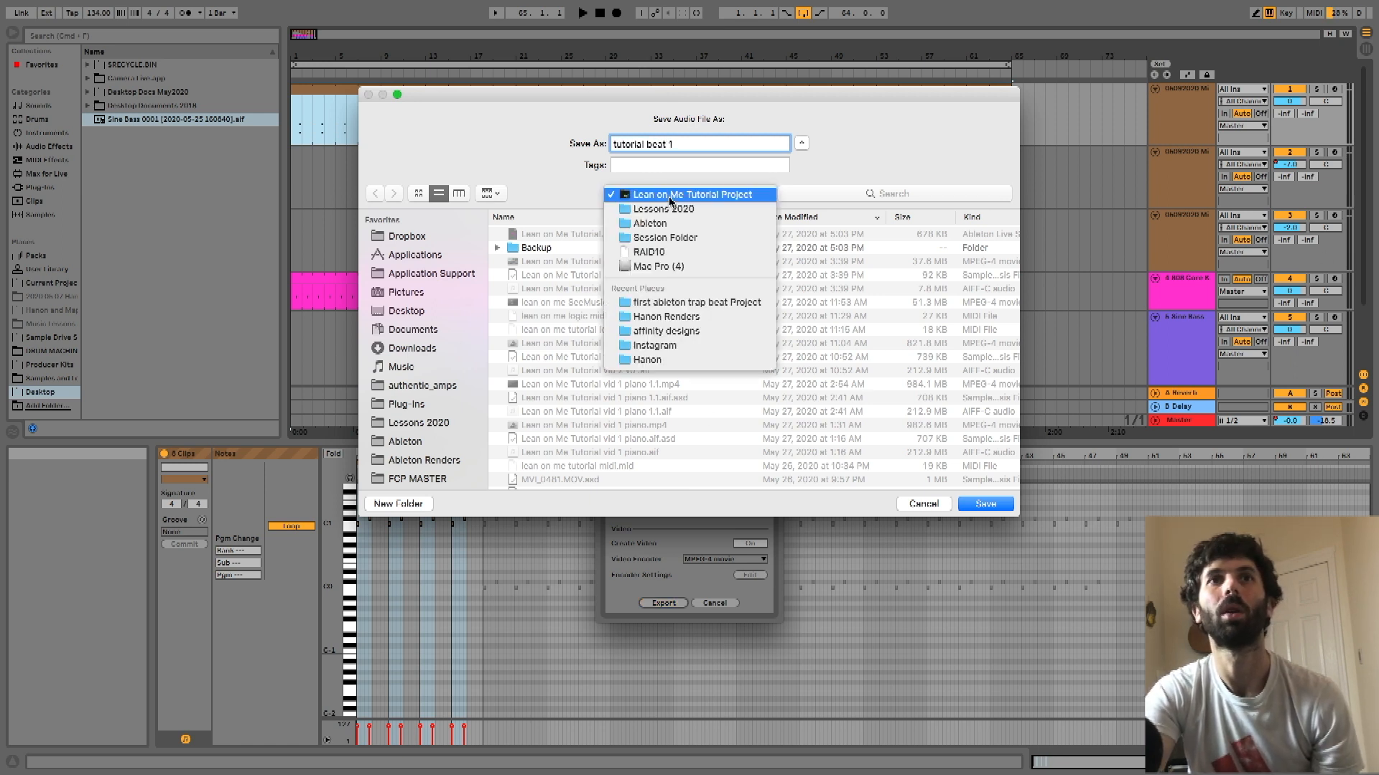
left_click(434, 375)
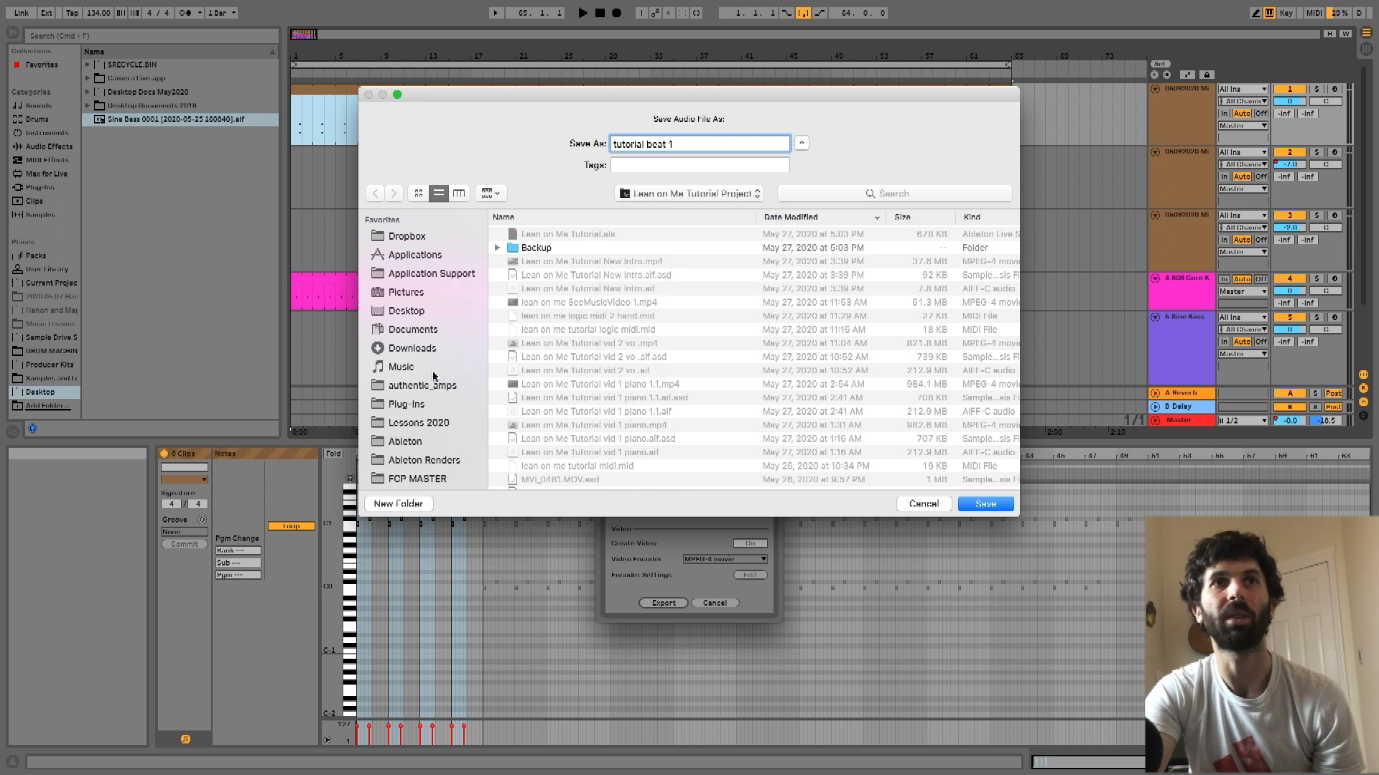
left_click(420, 311)
left_click(976, 505)
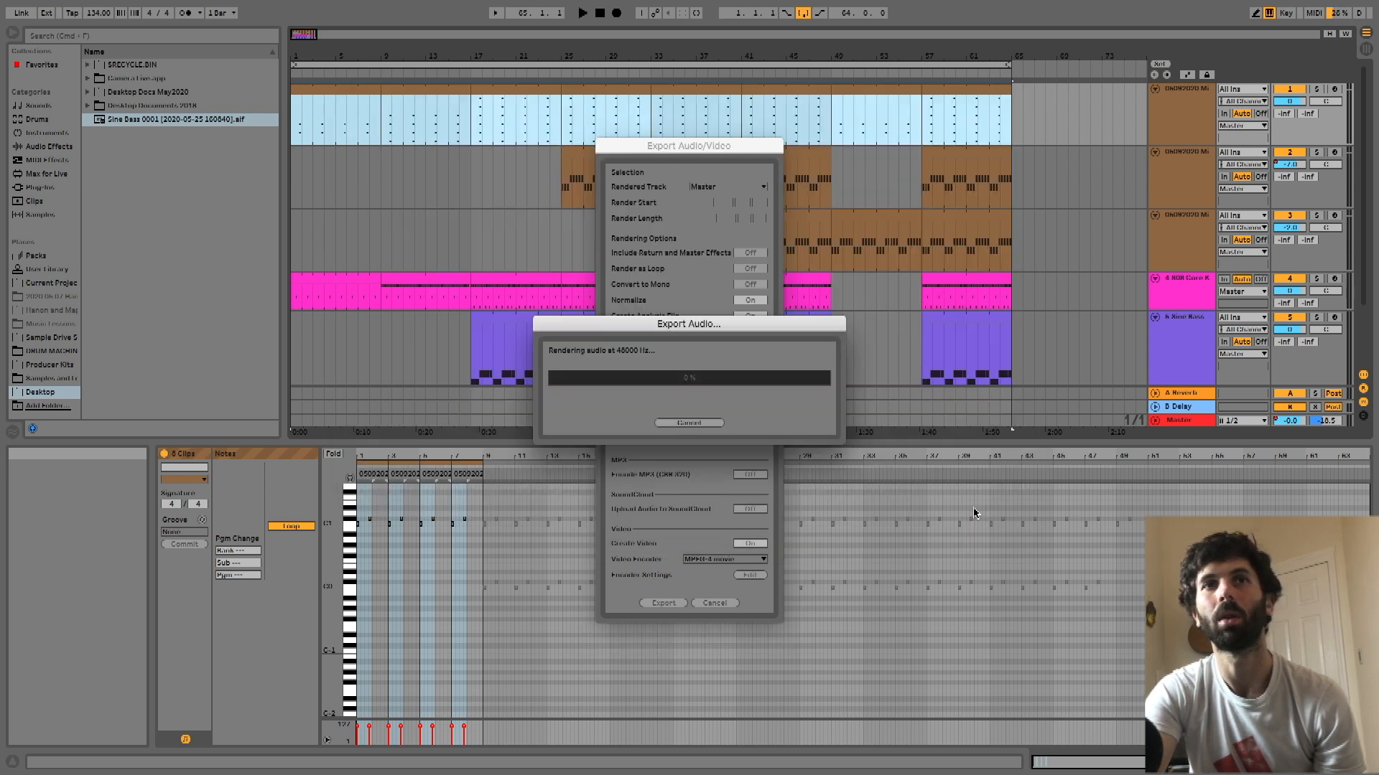